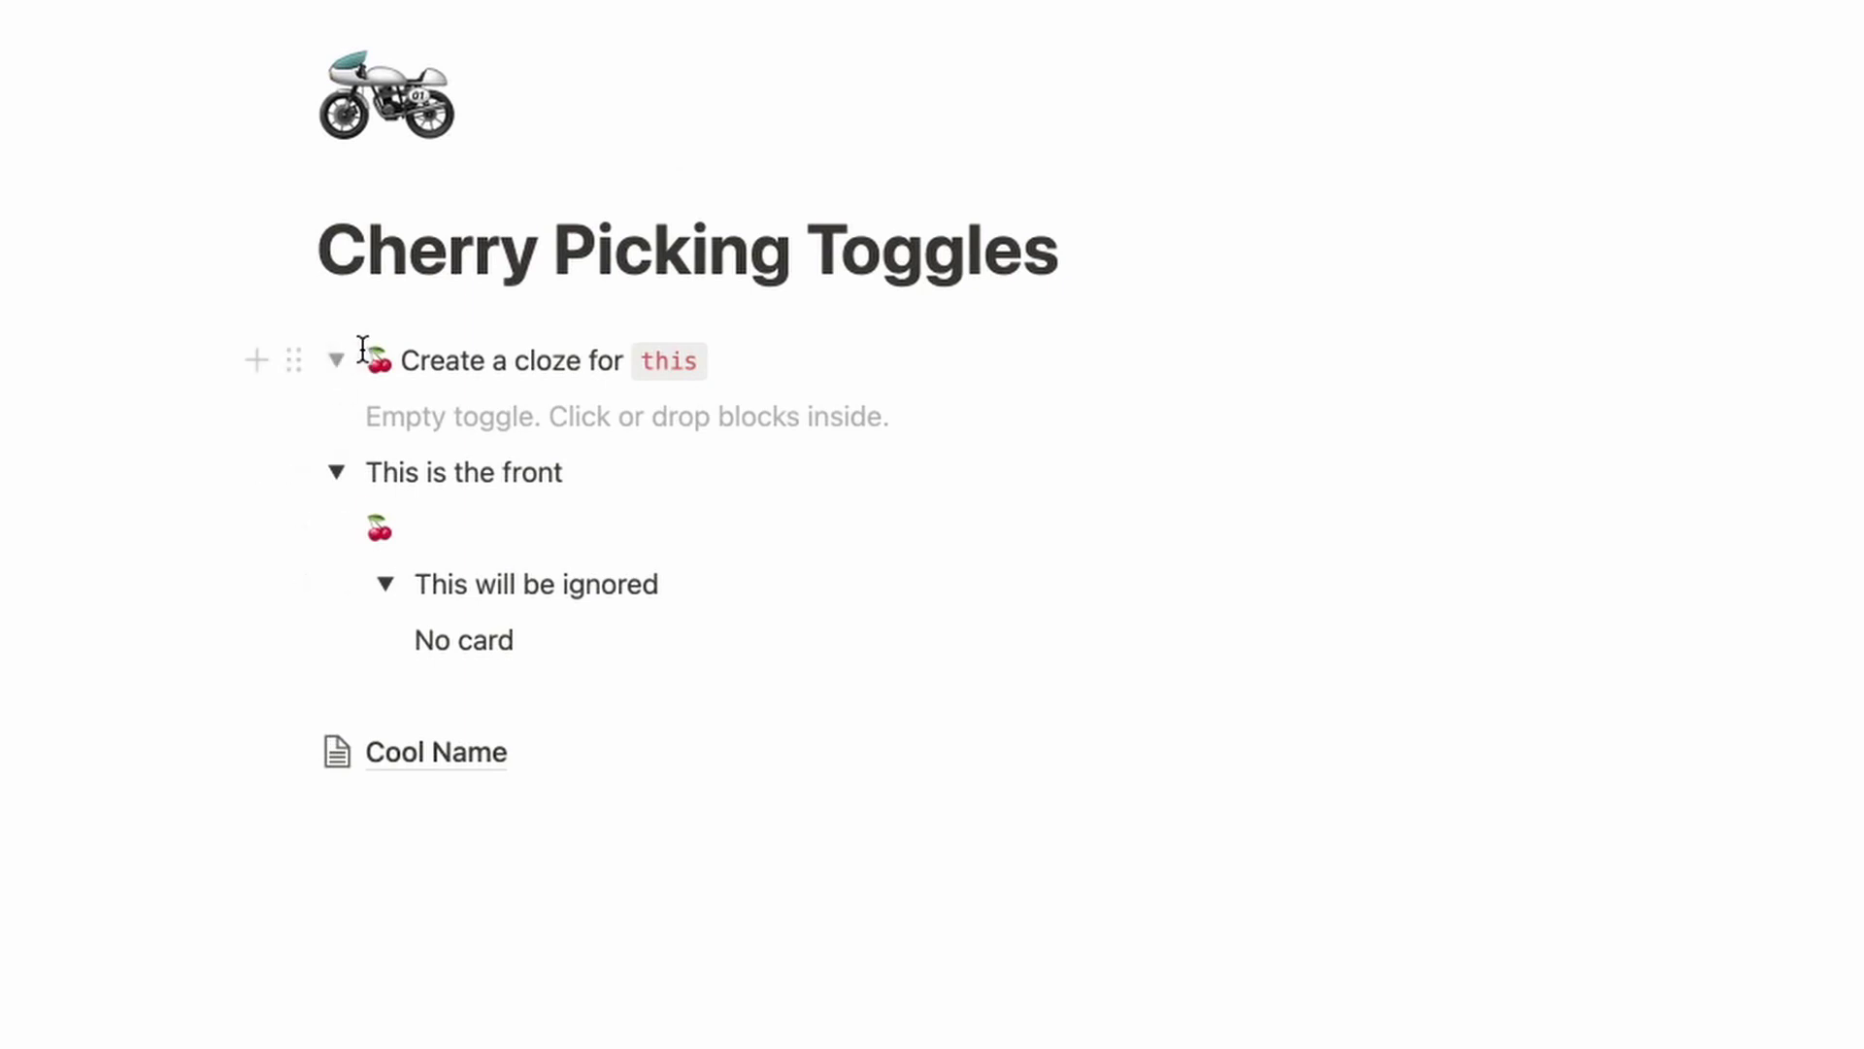
# Add an avocado emoji to the end of the nested toggle "This will be ignored"
pyautogui.moveTo(363, 350); pyautogui.dragTo(740, 340)
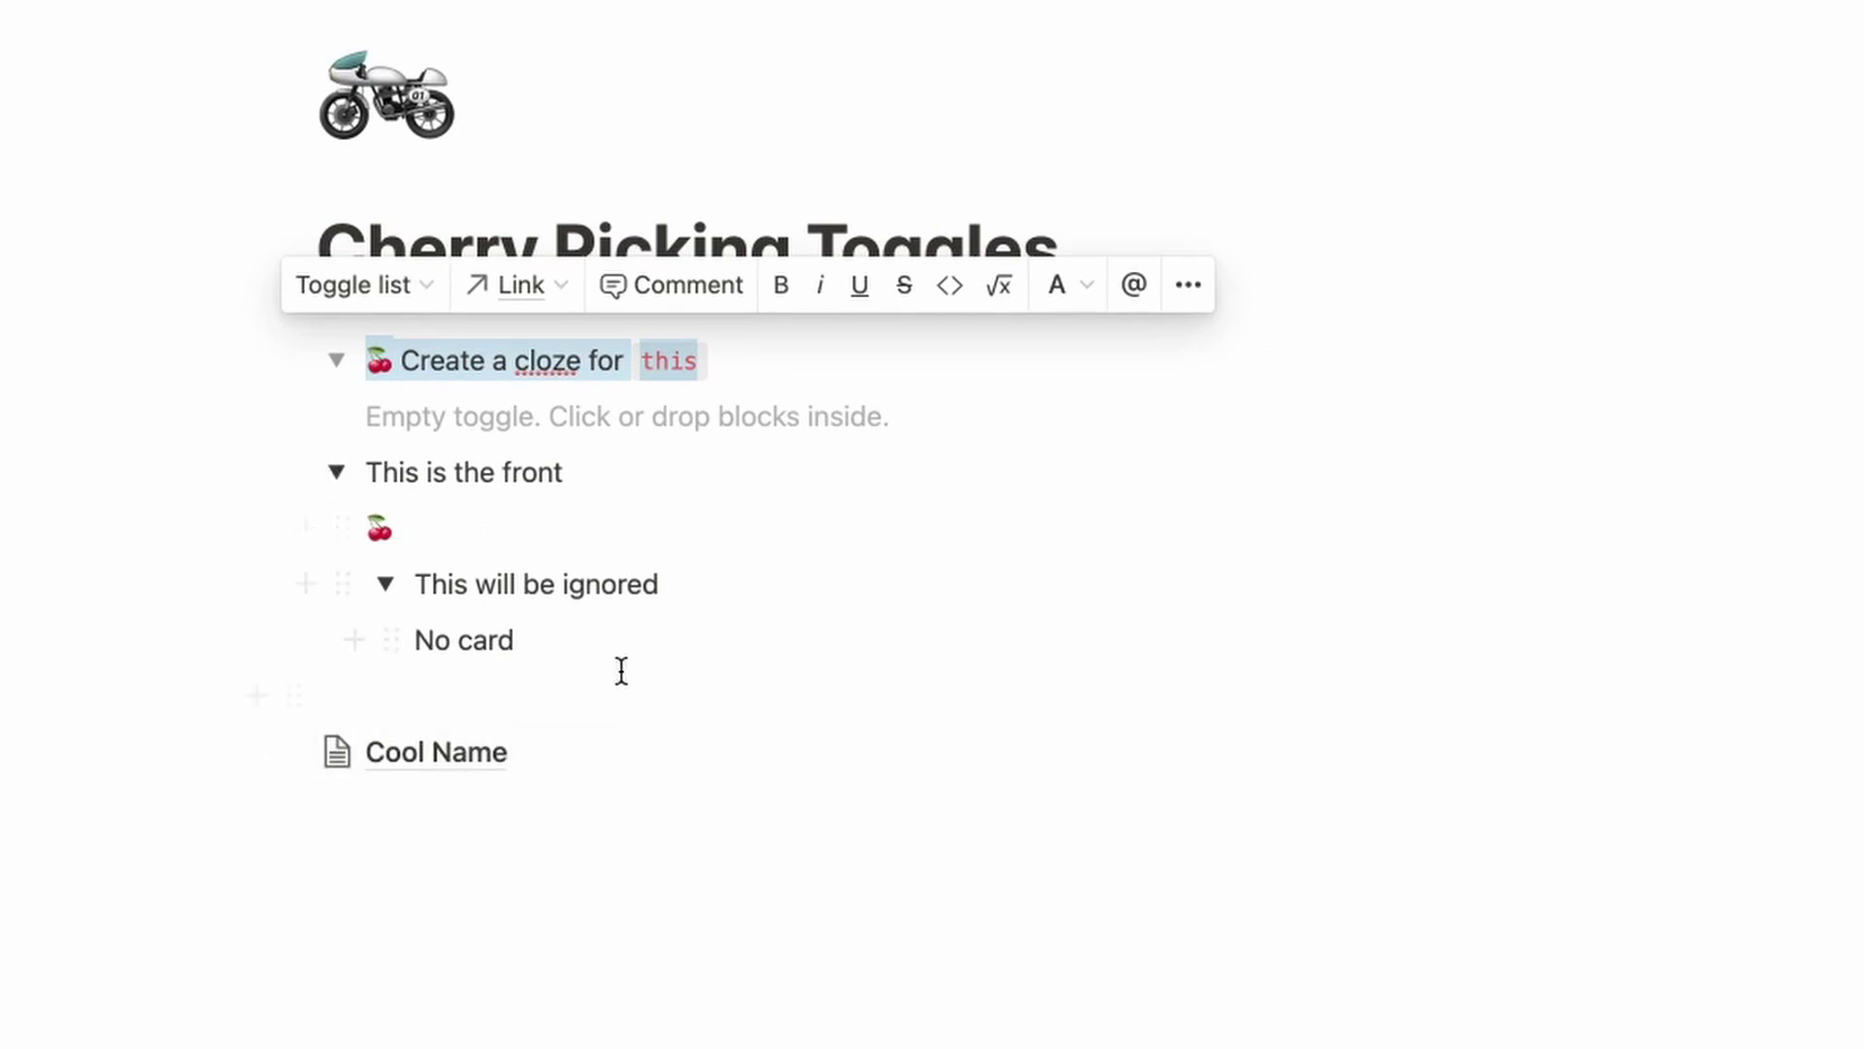
pyautogui.click(507, 597)
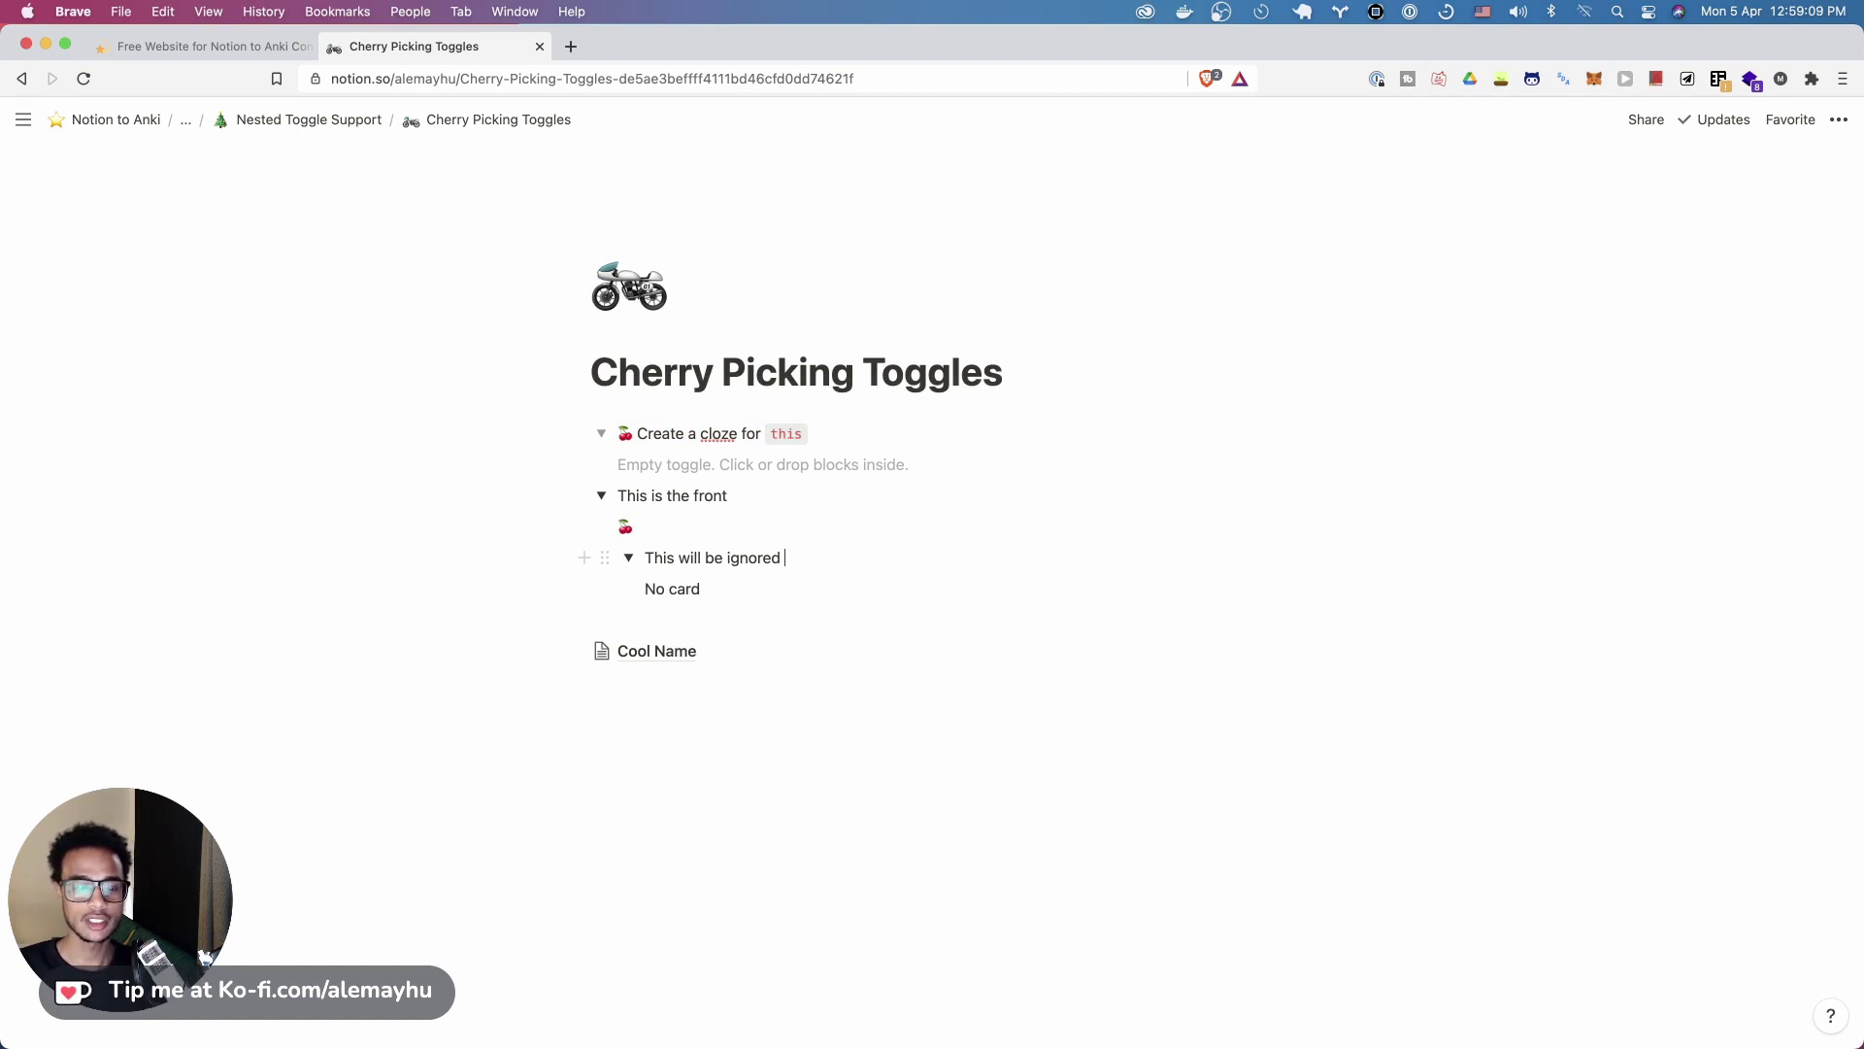
pyautogui.write(':vo')
pyautogui.press('BackSpace')
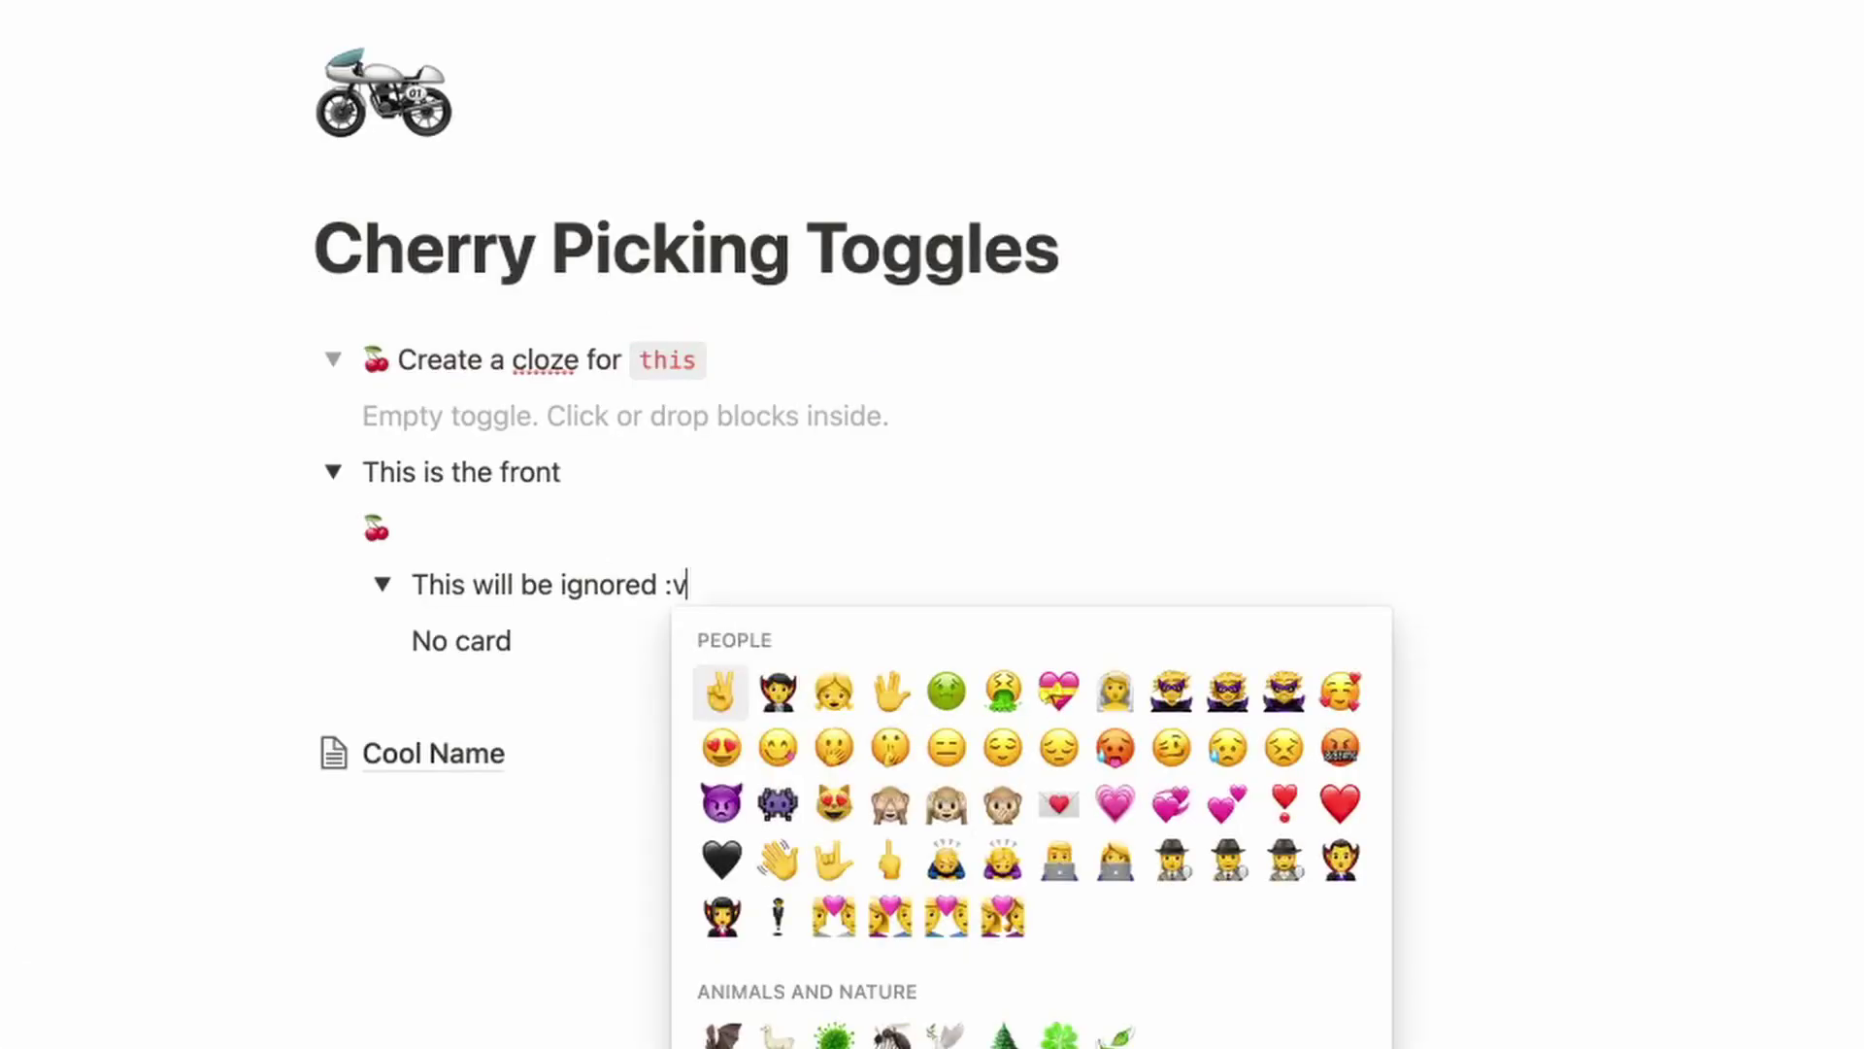
pyautogui.press('BackSpace')
pyautogui.write('avo')
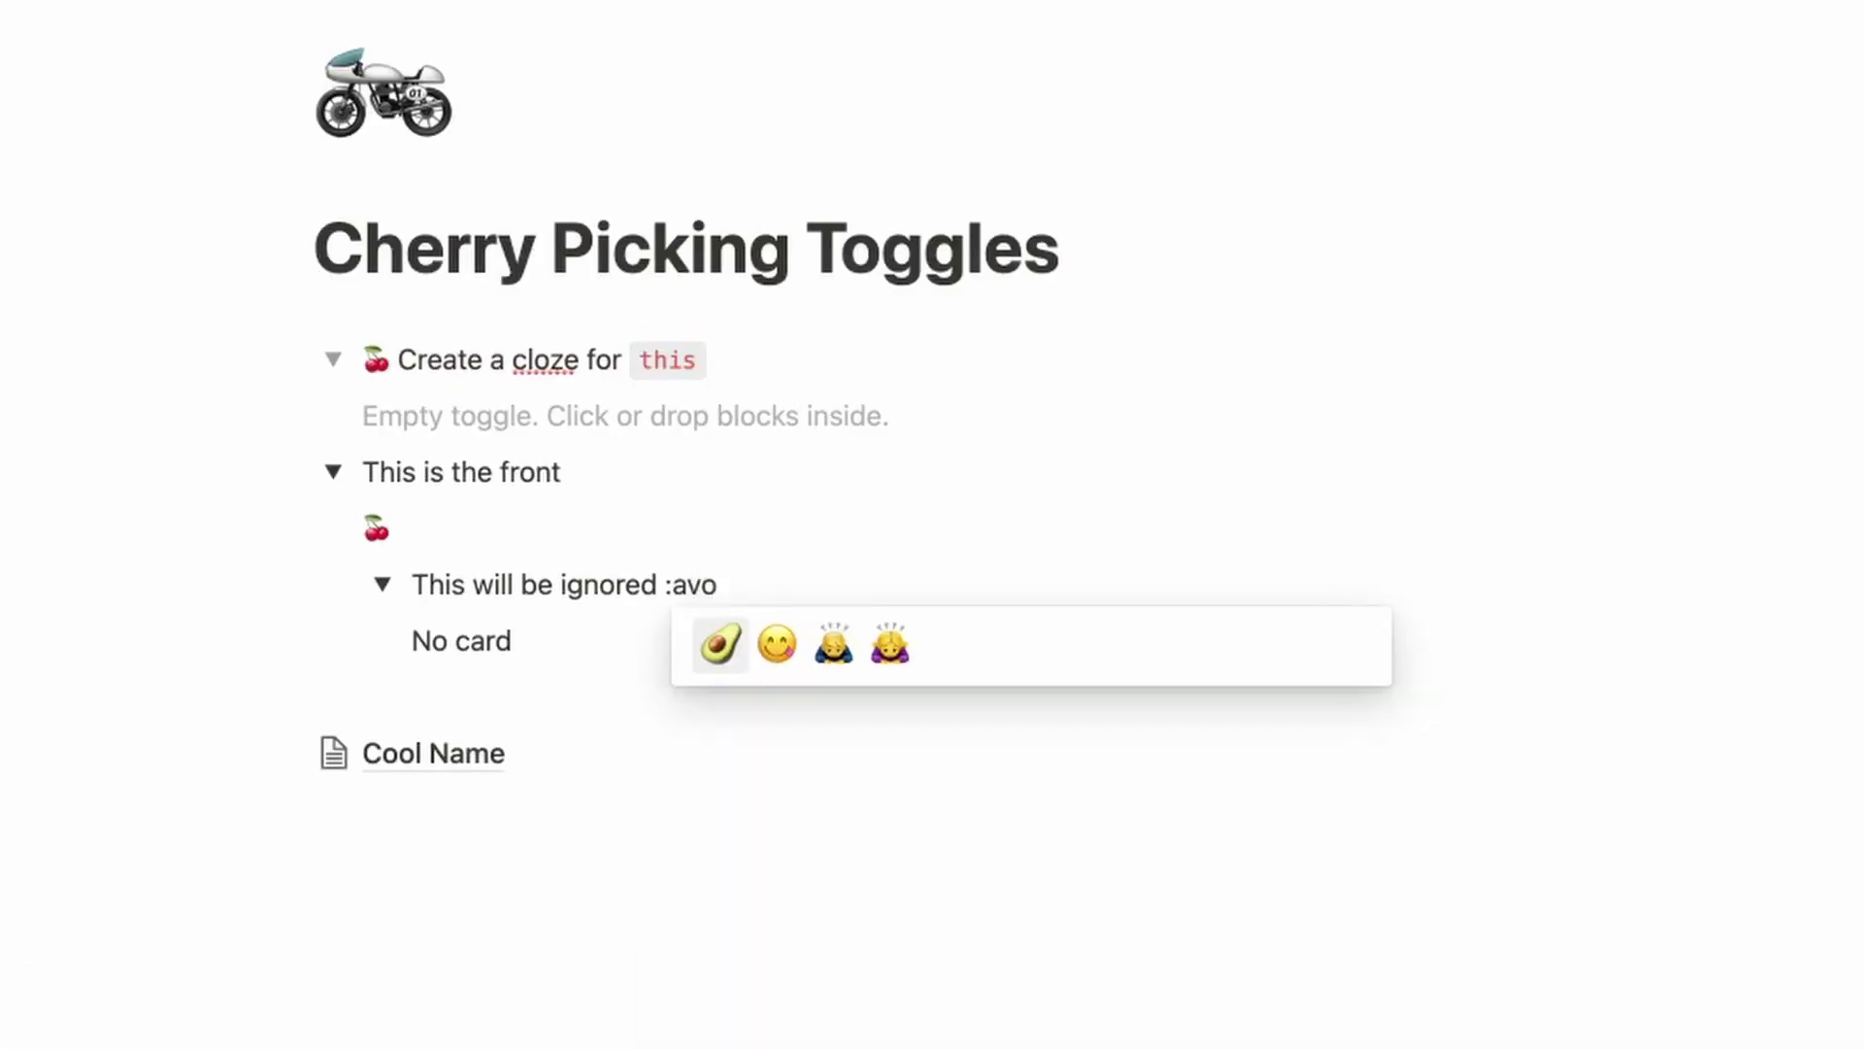
pyautogui.press('Return')
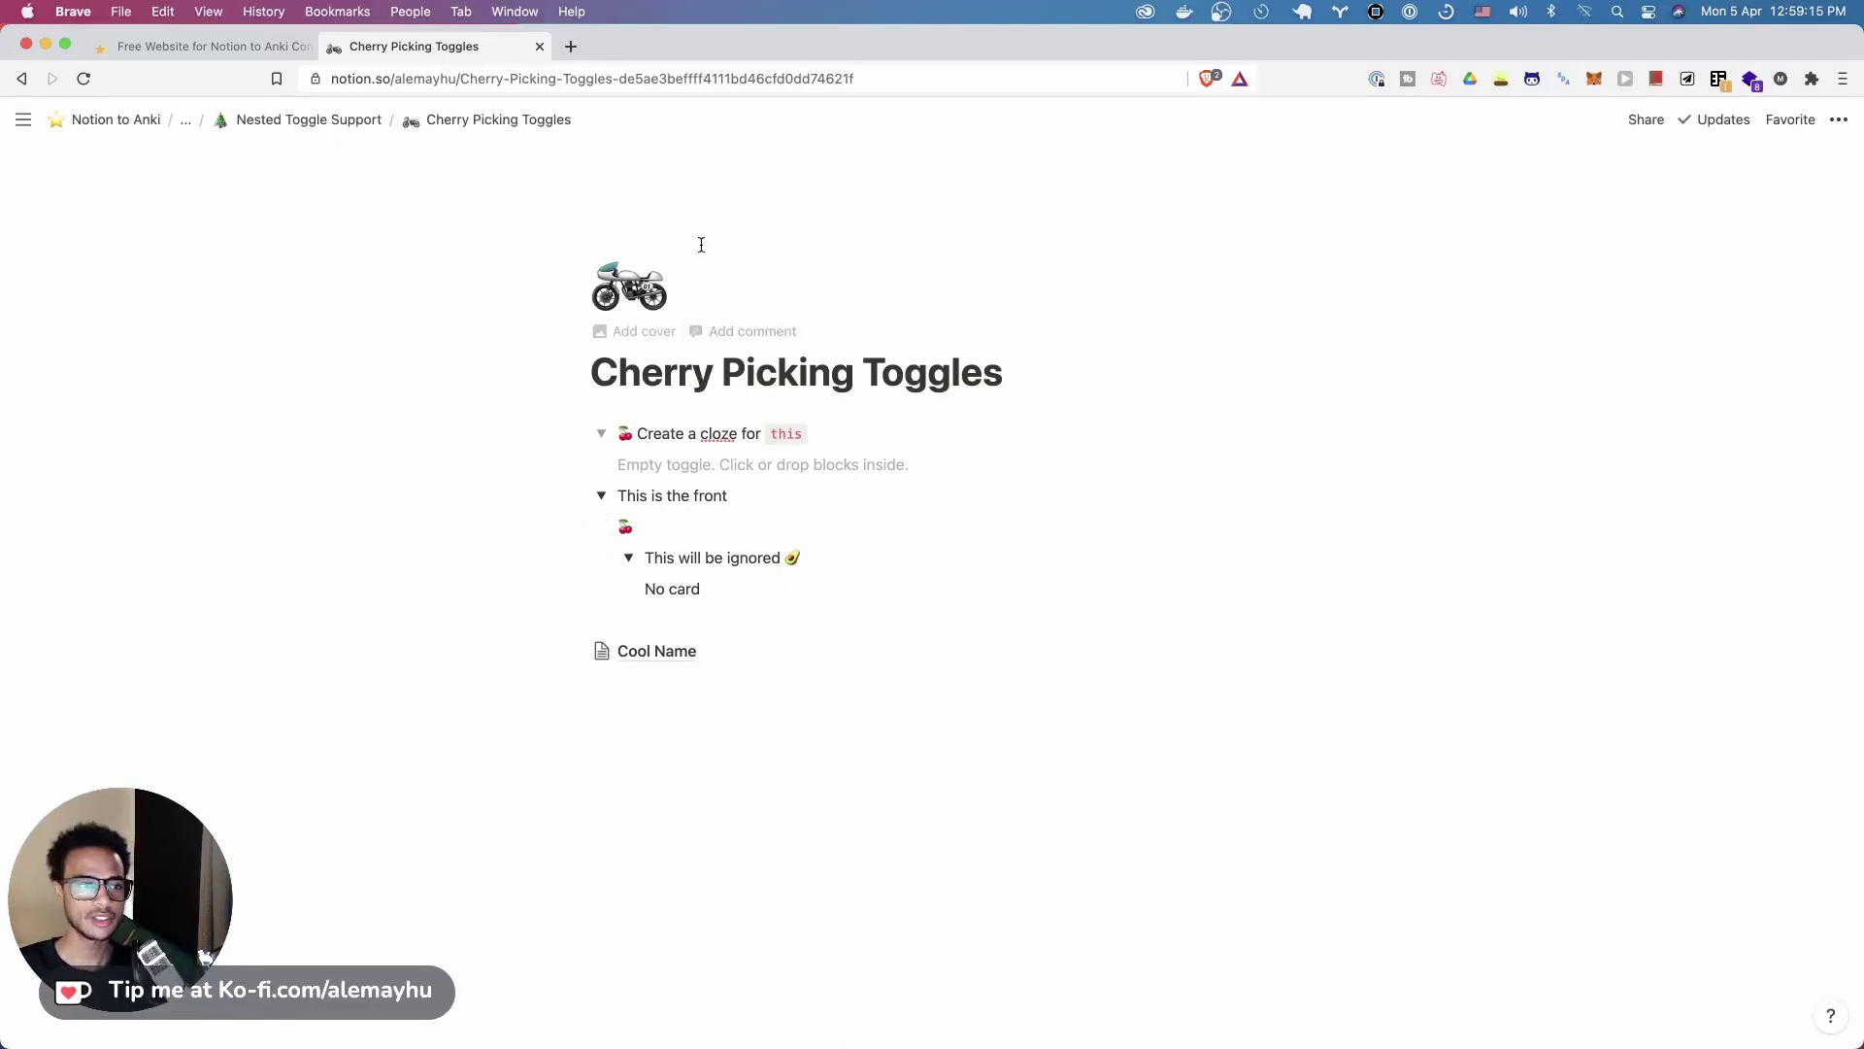
# Export the Cherry Picking Toggles page from Notion as a zip file
pyautogui.click(1840, 121)
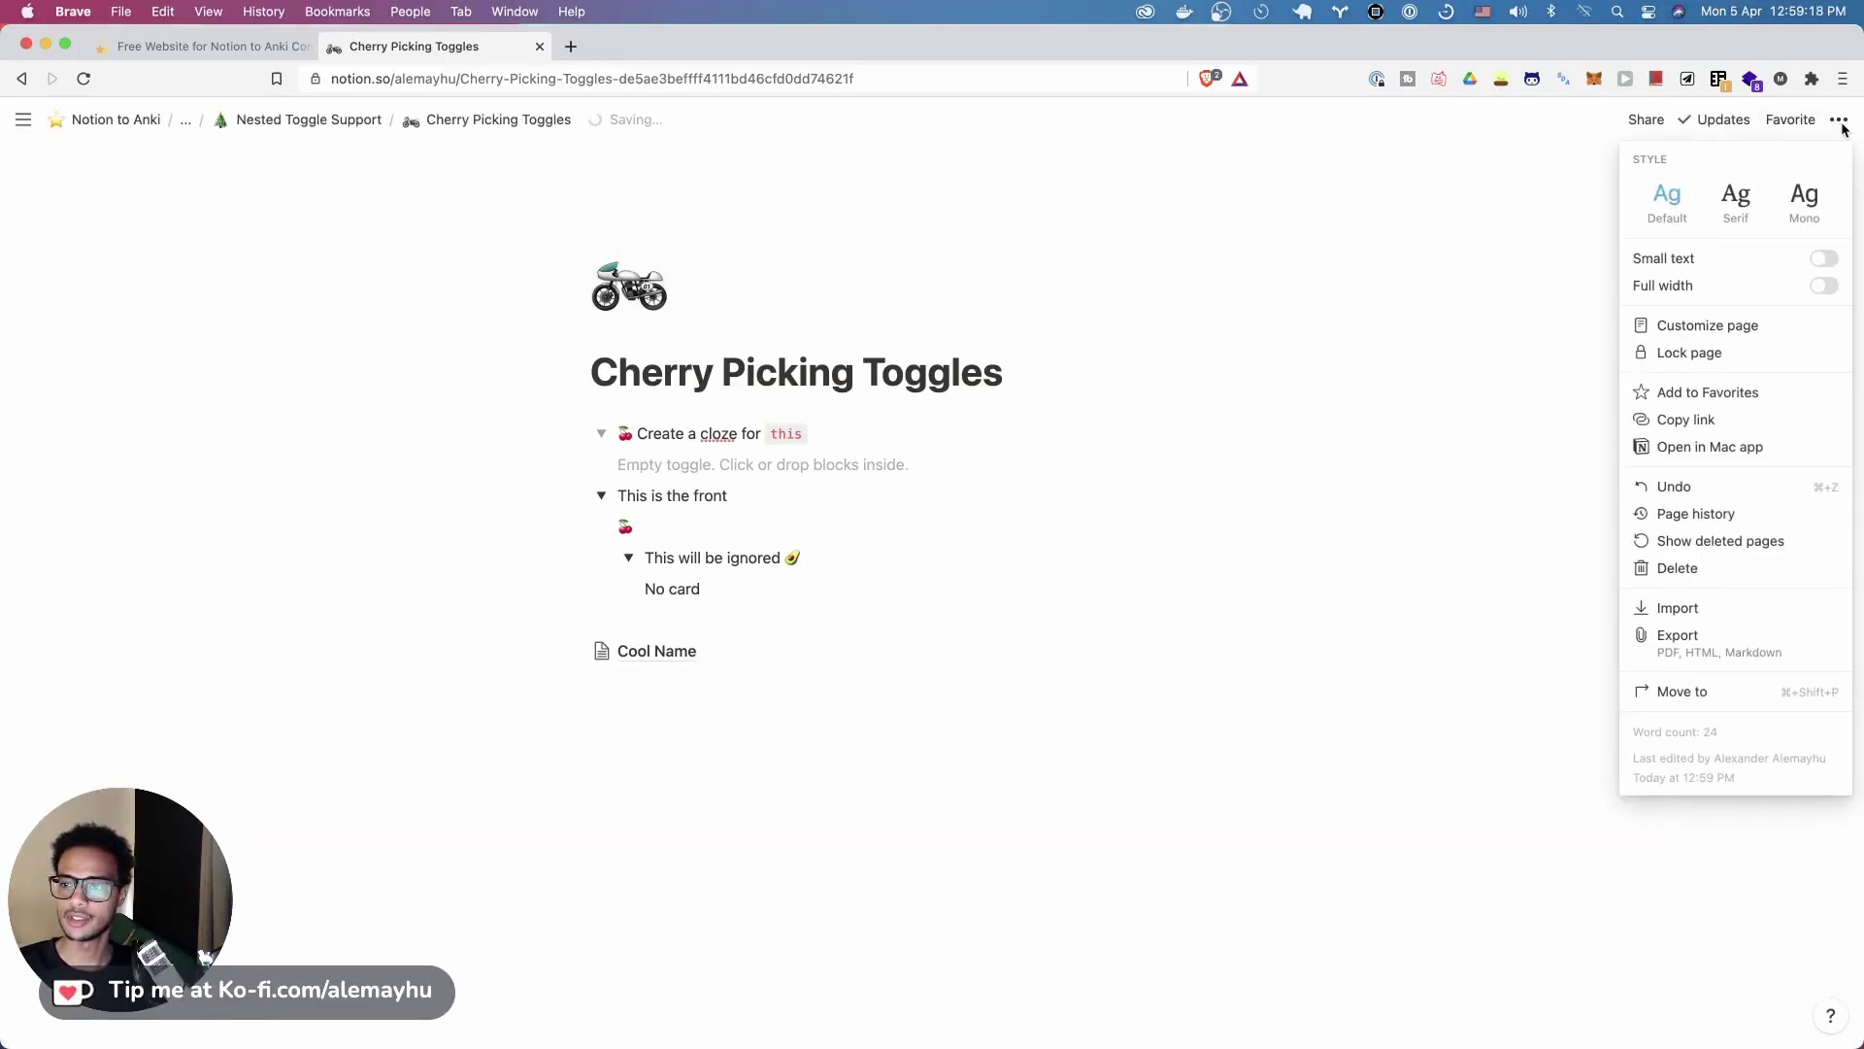
pyautogui.click(1706, 643)
pyautogui.click(1049, 619)
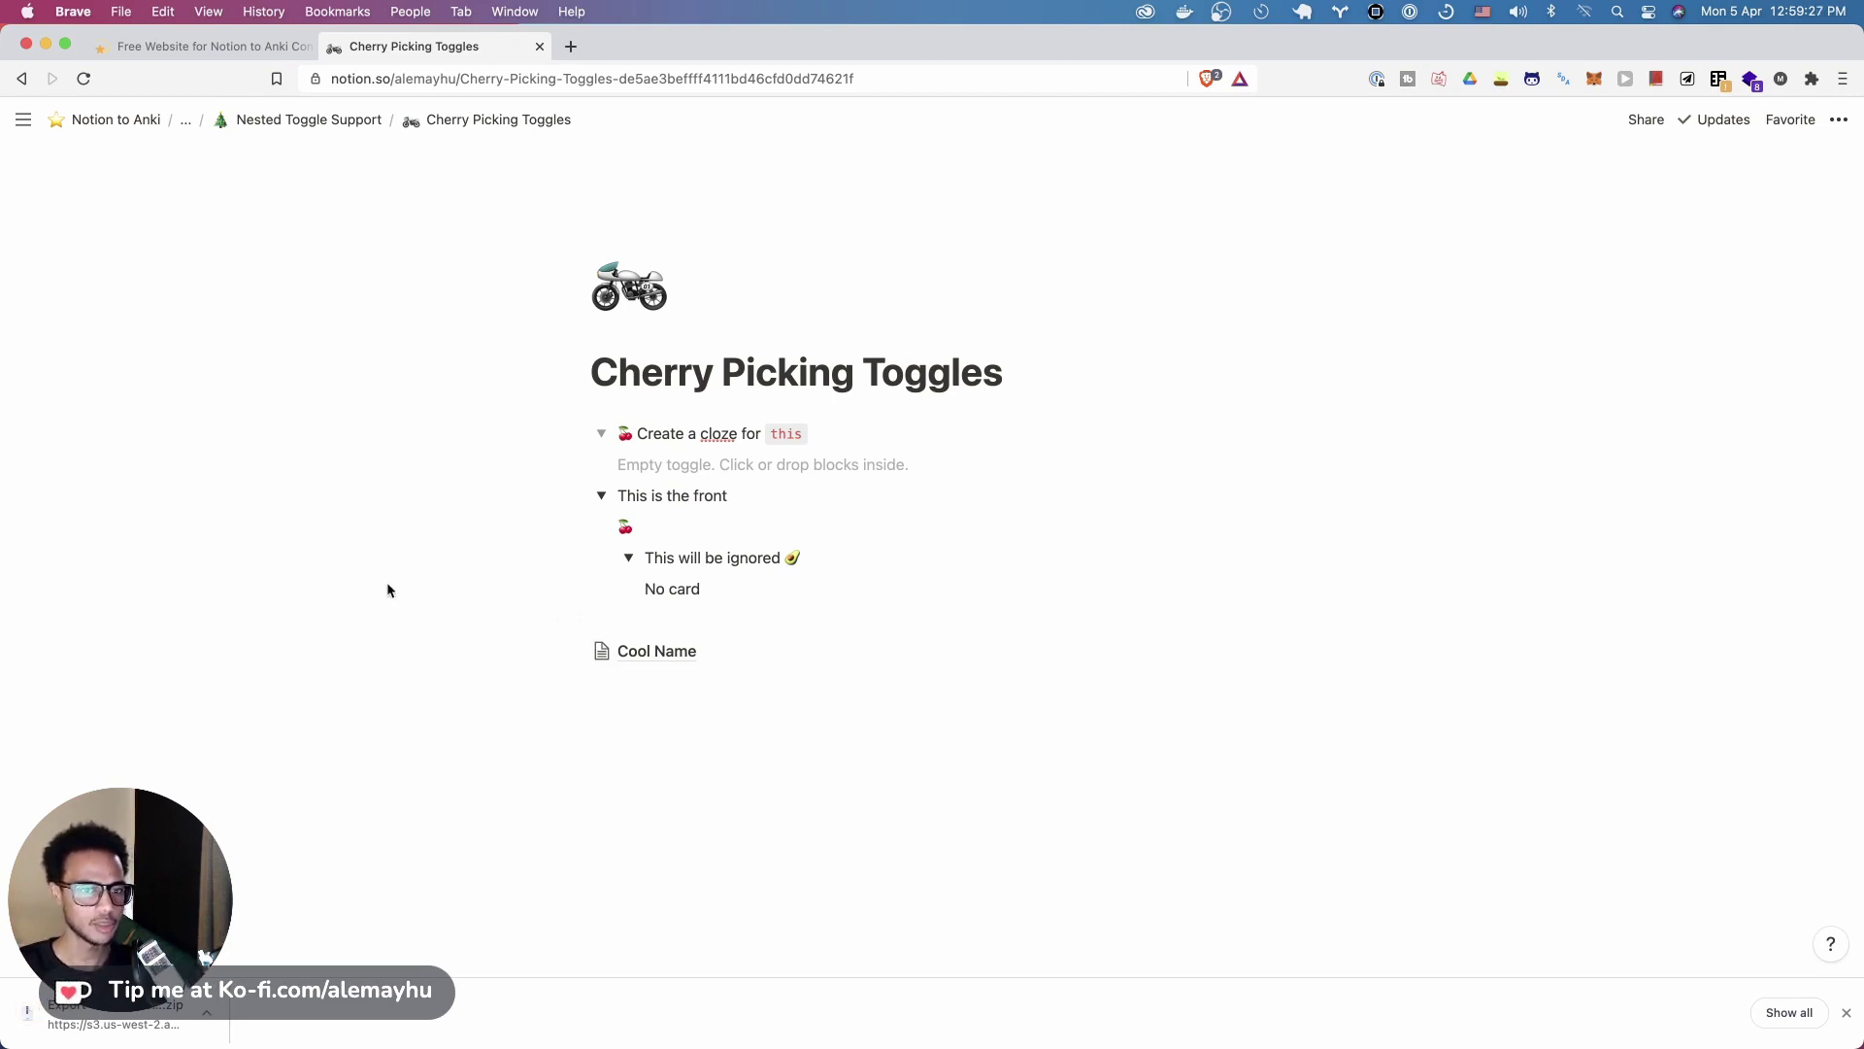
# Switch to 2anki.net, convert the newest Notion export zip from Downloads, and import the resulting deck into Anki
pyautogui.hotkey('ctrl', 'shift', 'Tab')
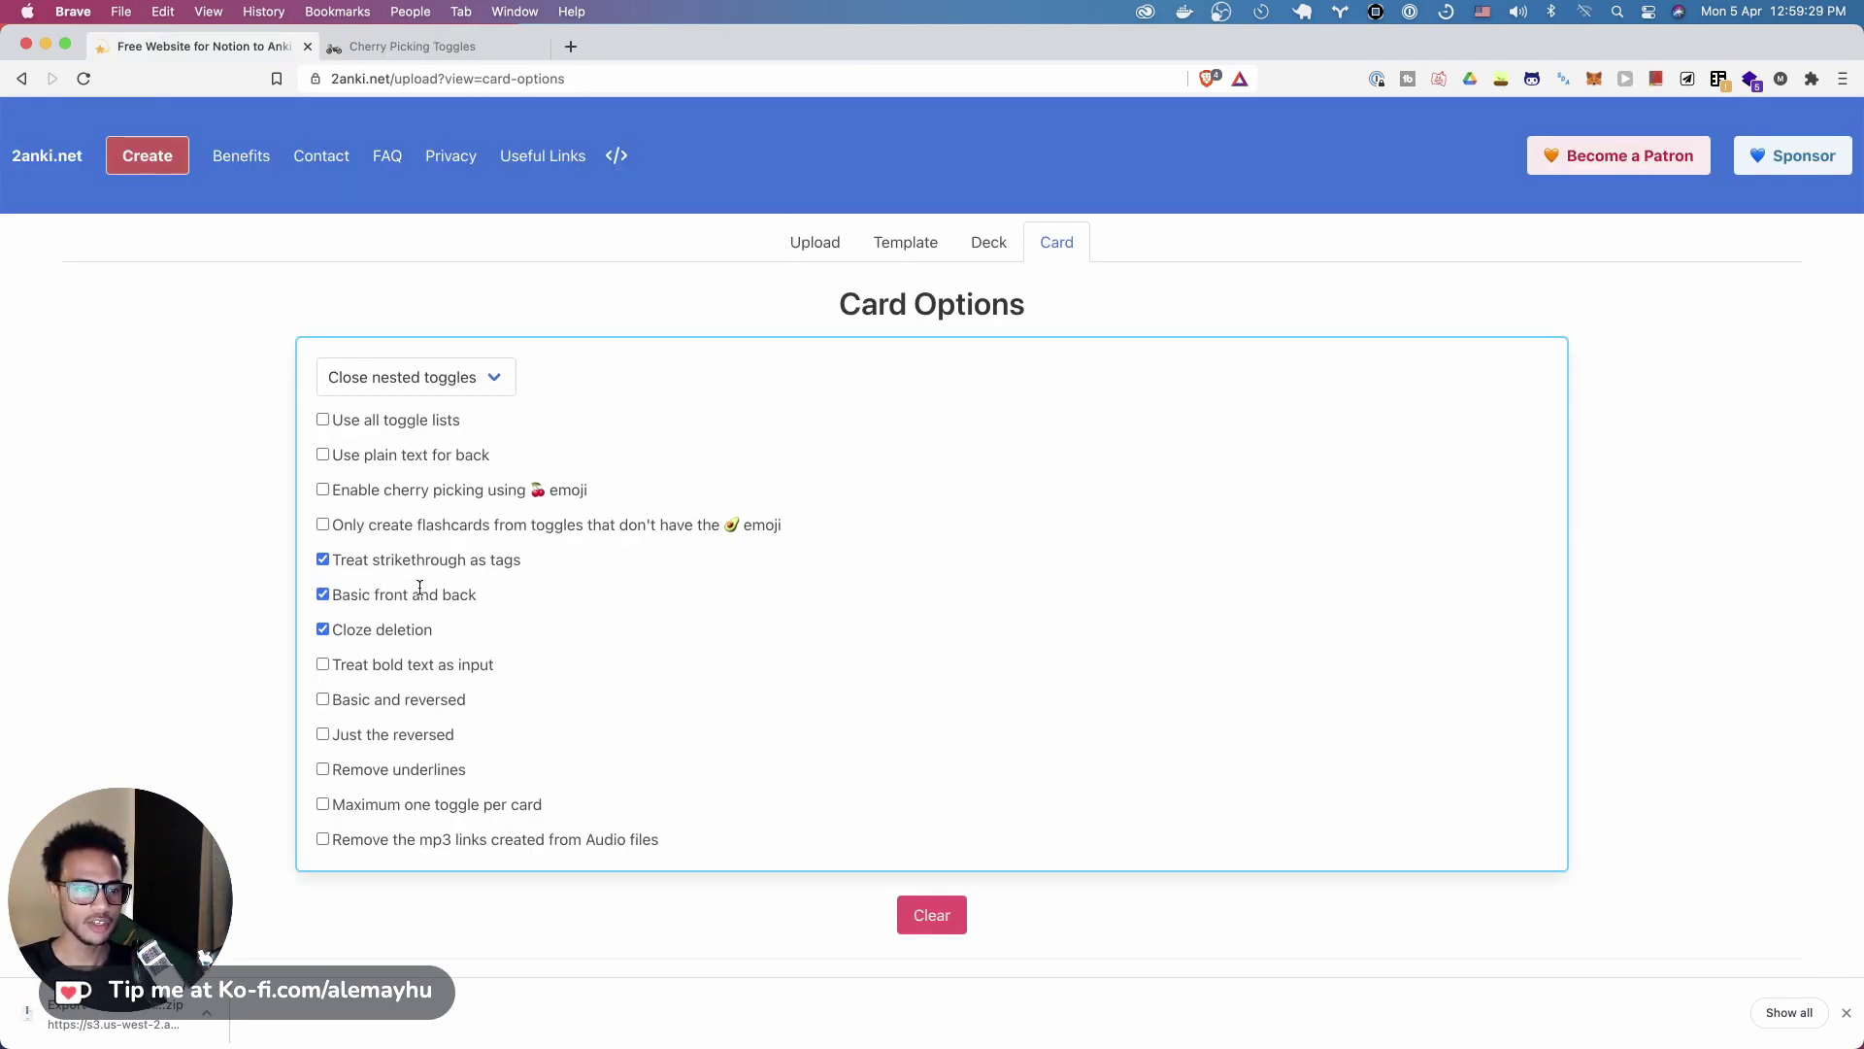
pyautogui.click(814, 241)
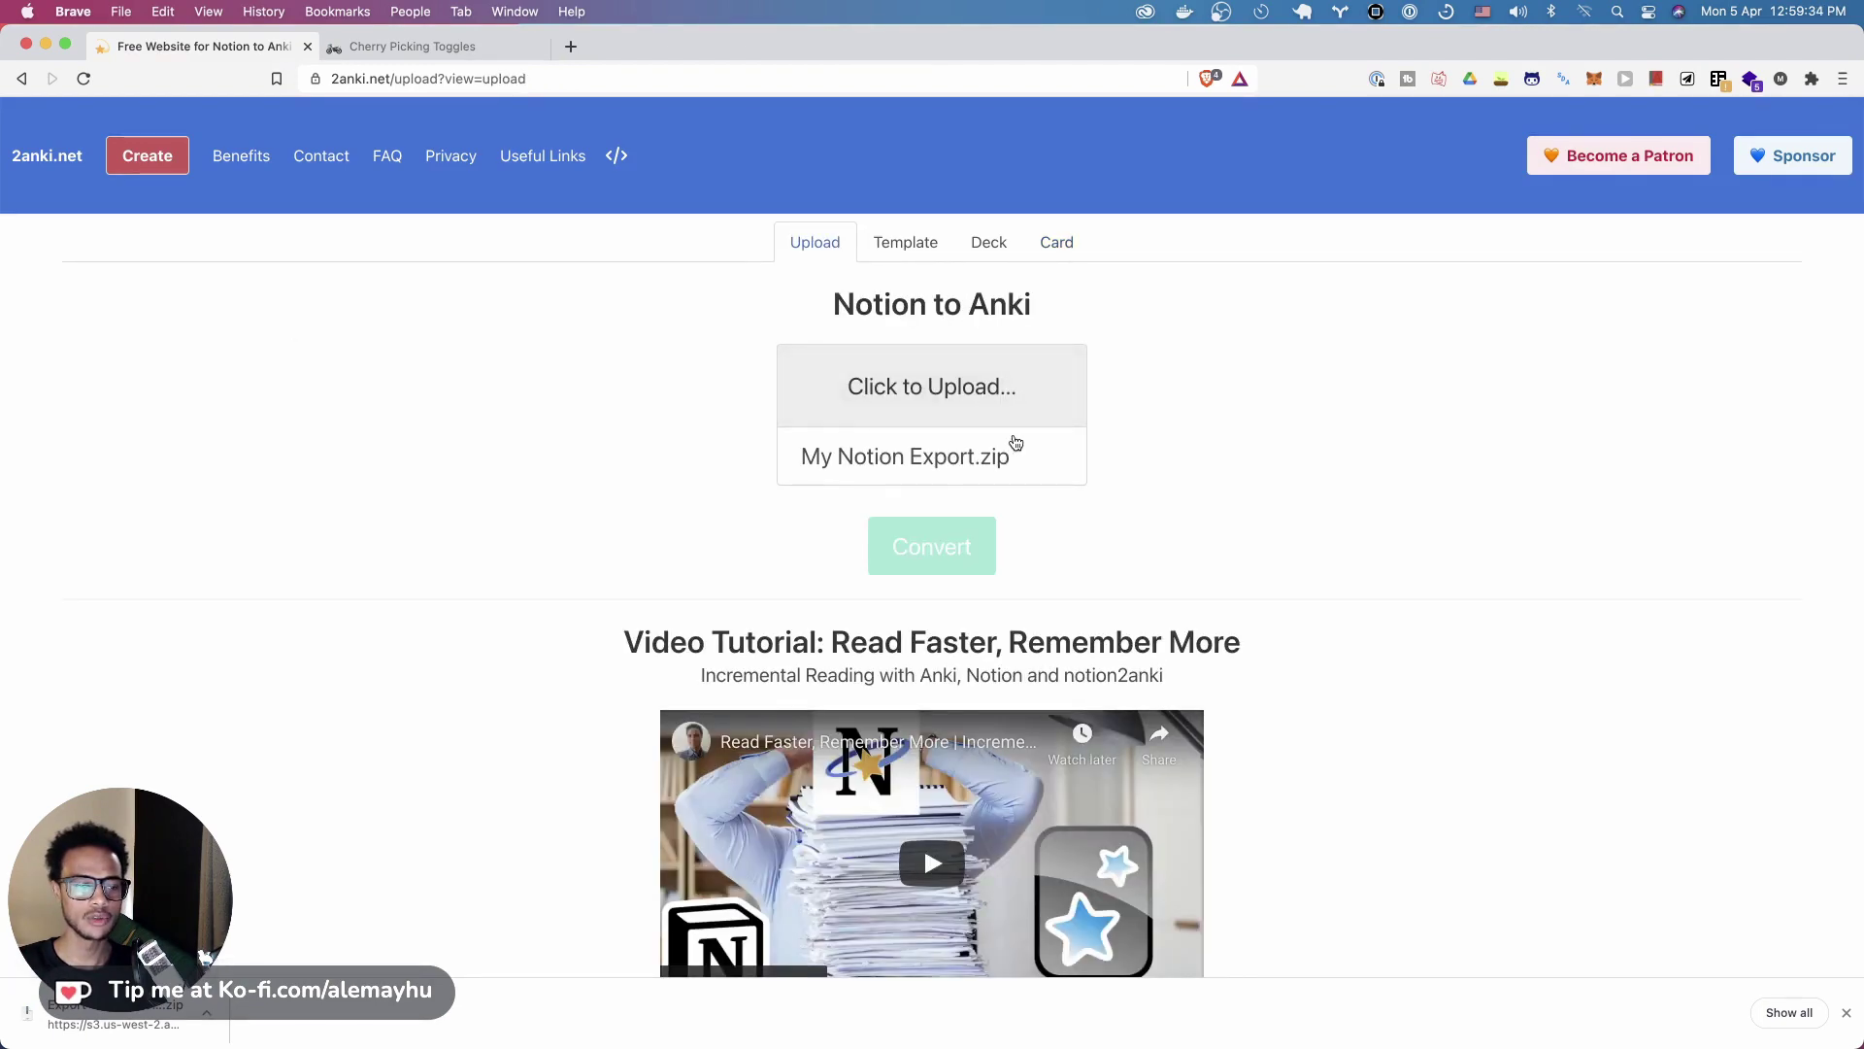
pyautogui.click(1017, 444)
pyautogui.click(851, 403)
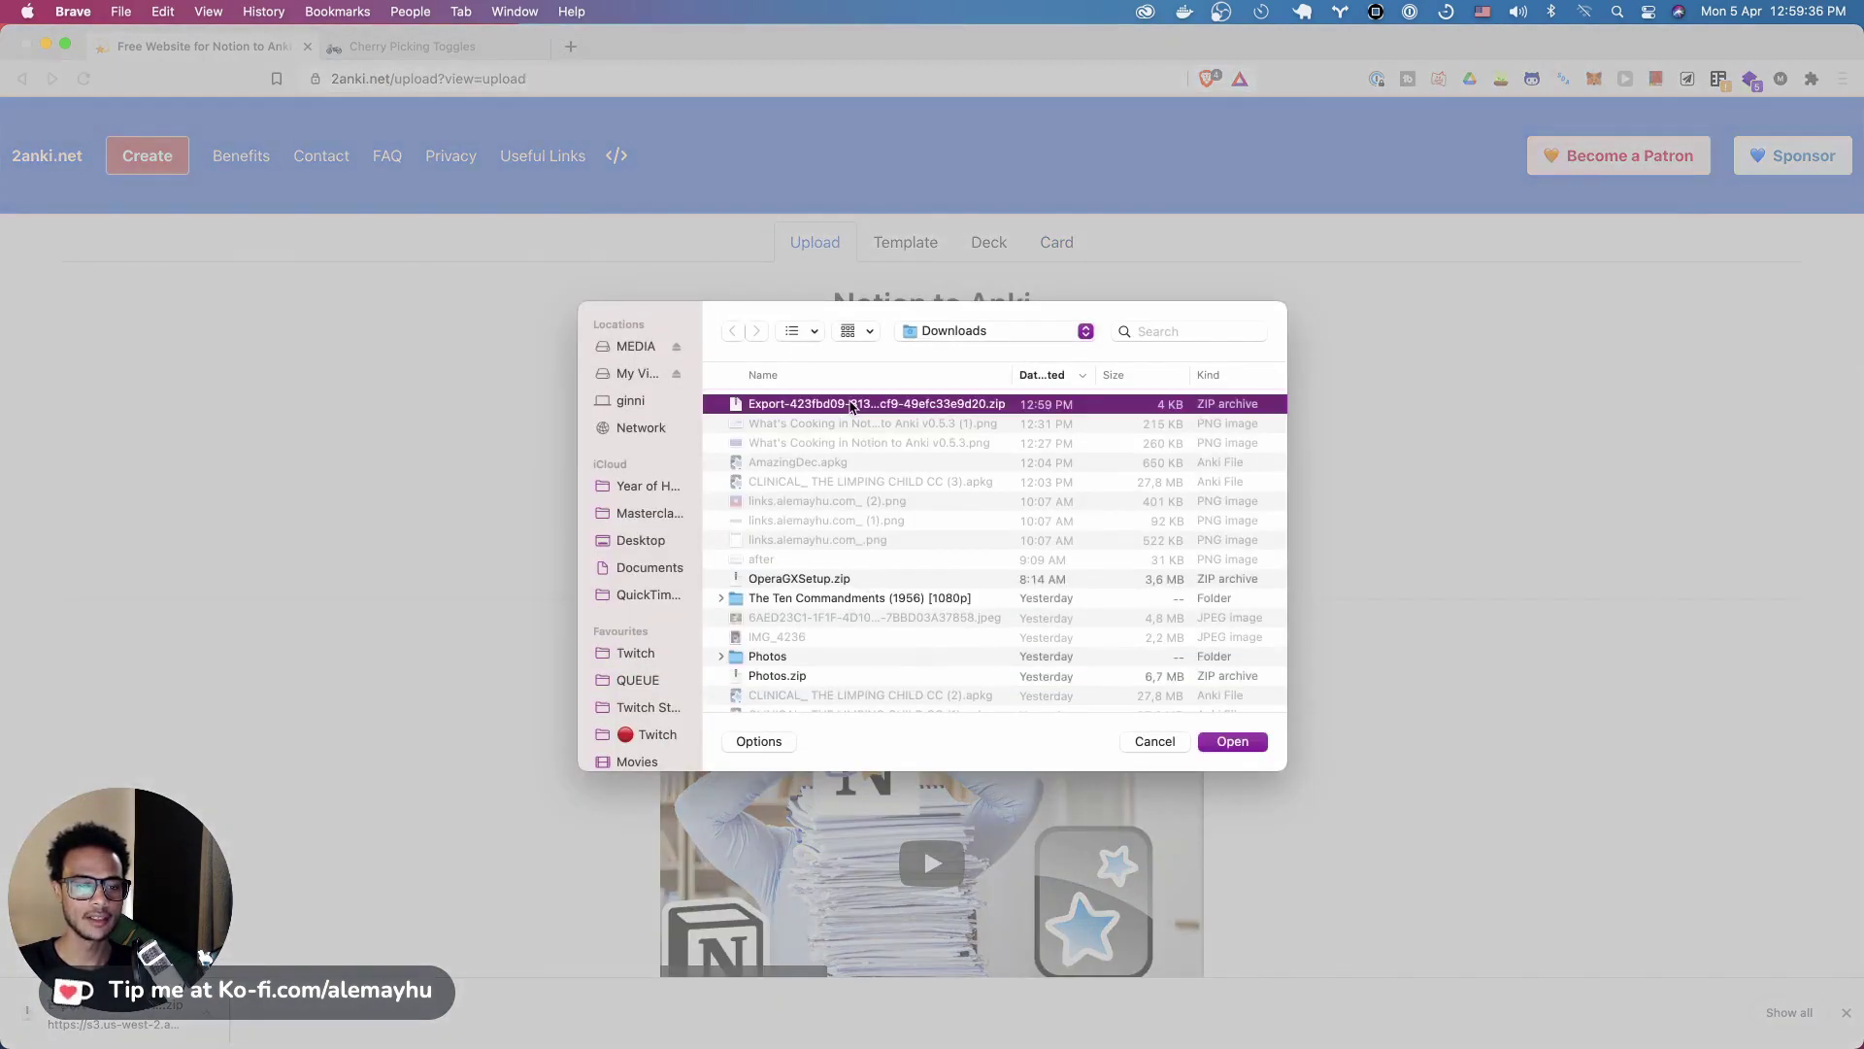
pyautogui.doubleClick(852, 404)
pyautogui.click(912, 530)
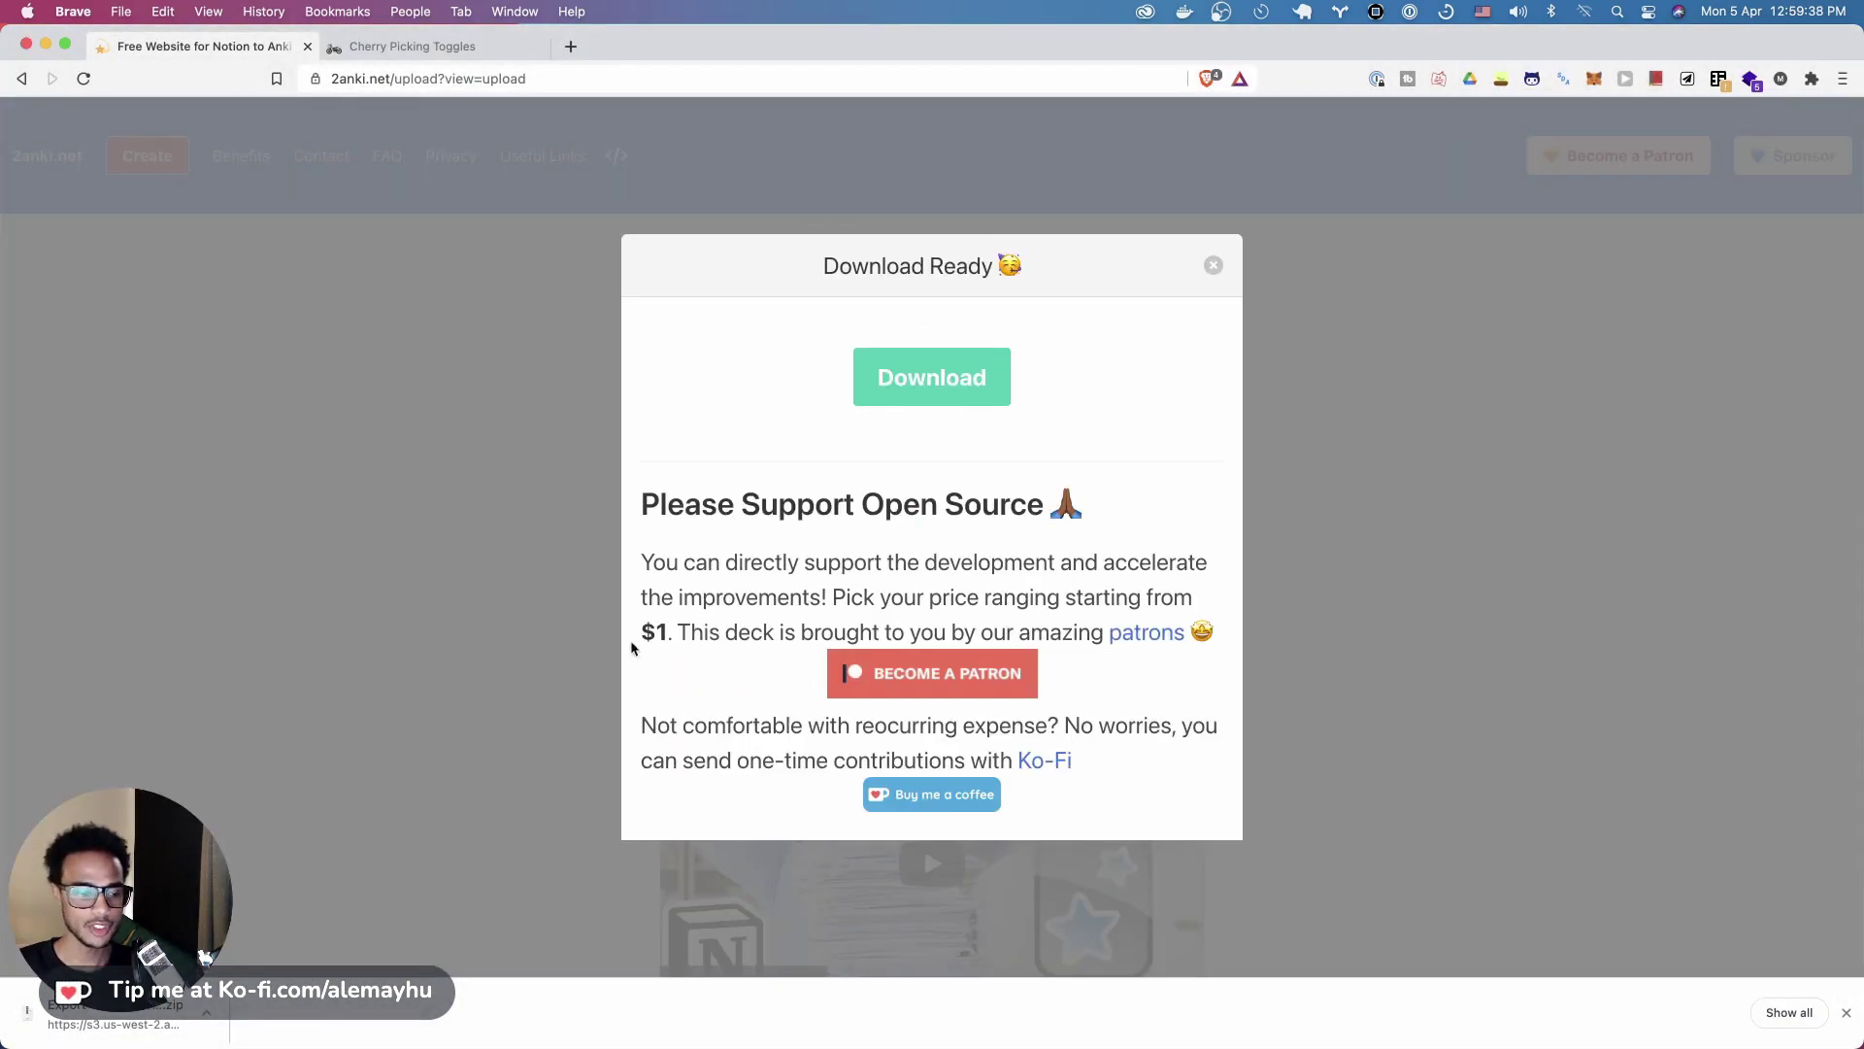
pyautogui.click(961, 377)
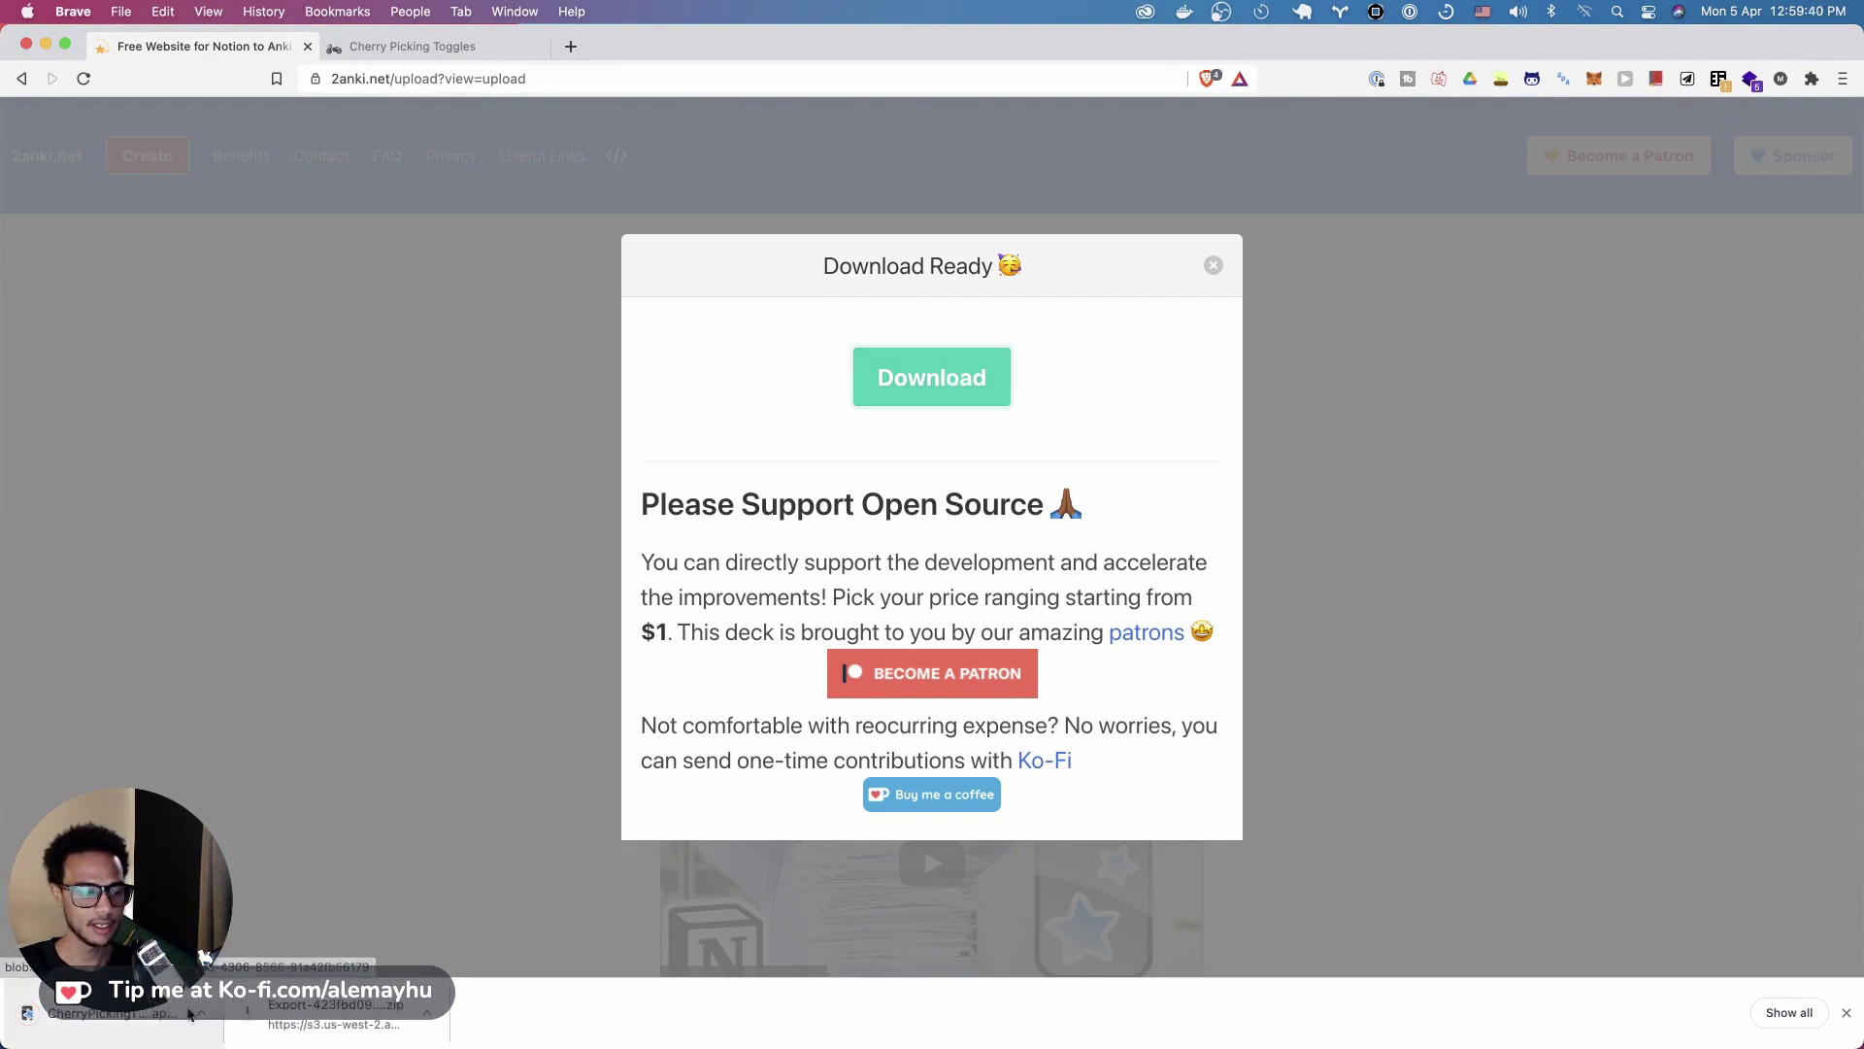
pyautogui.press('Return')
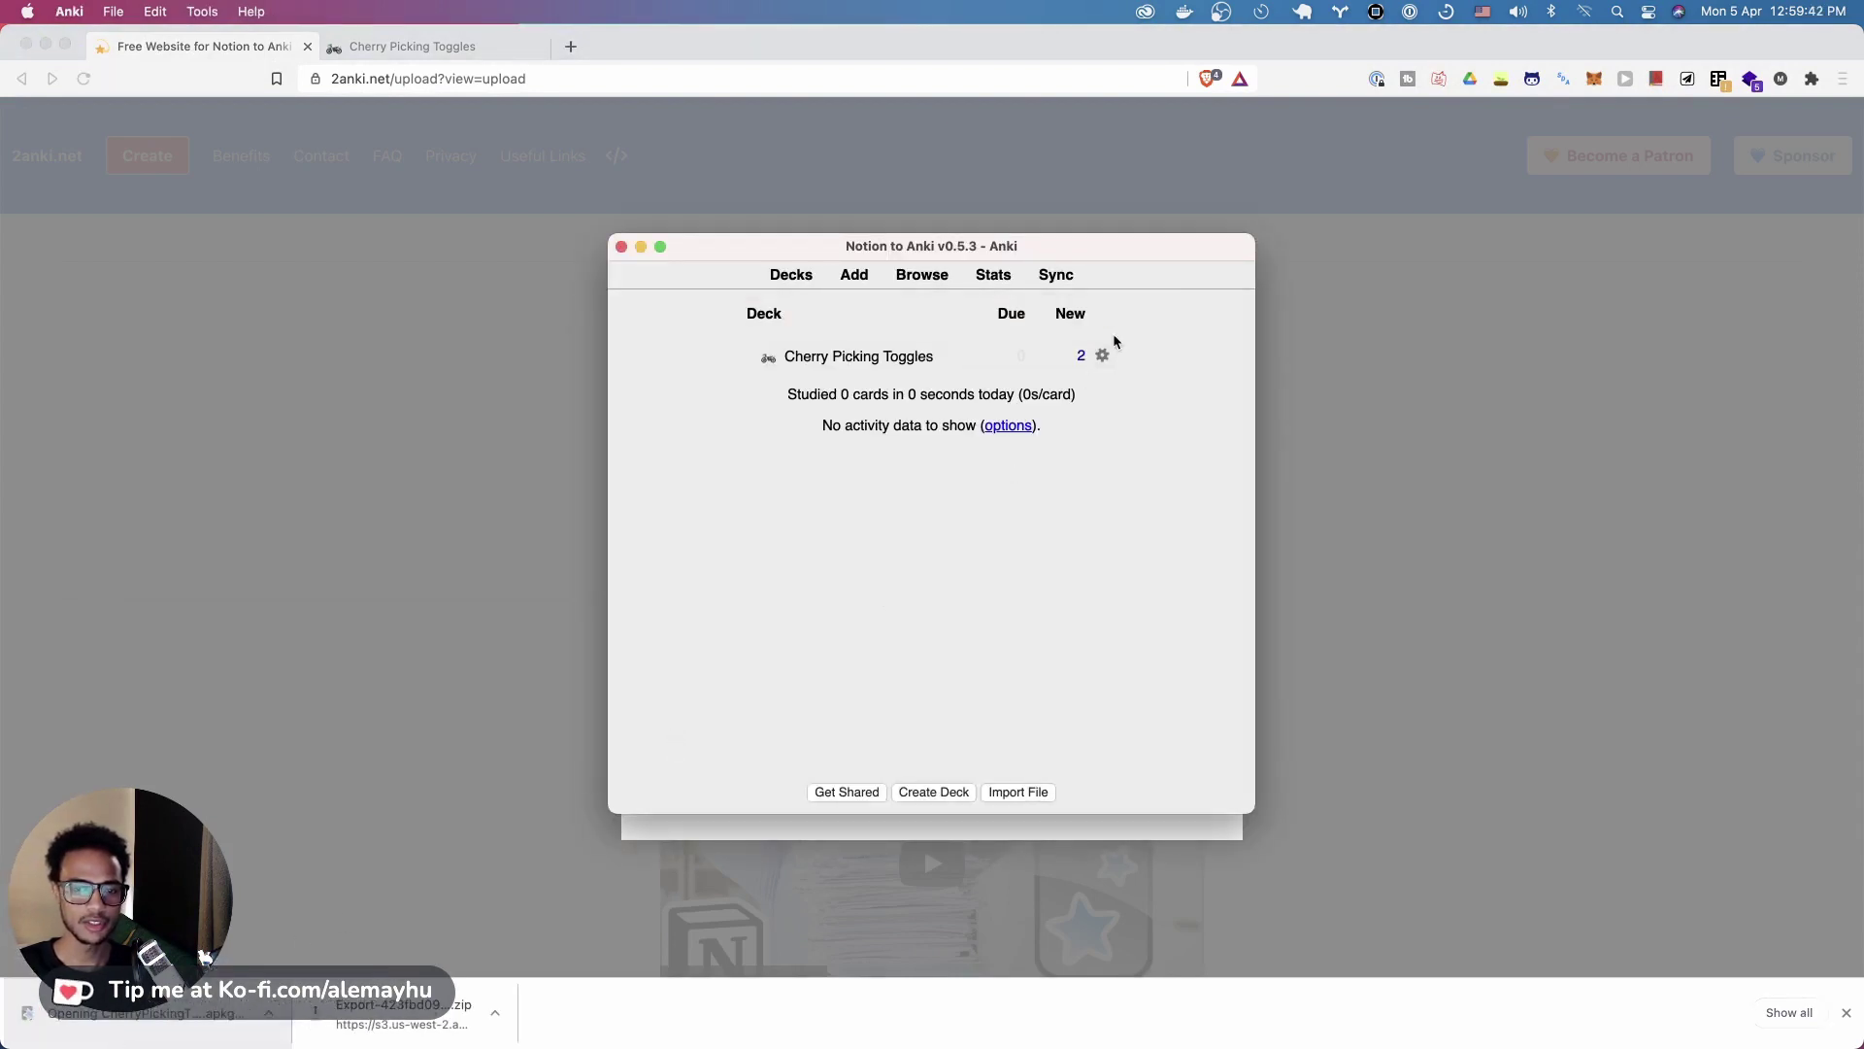
# Browse the Cherry Picking Toggles deck in Anki and inspect its basic and cloze cards in an enlarged window
pyautogui.click(924, 278)
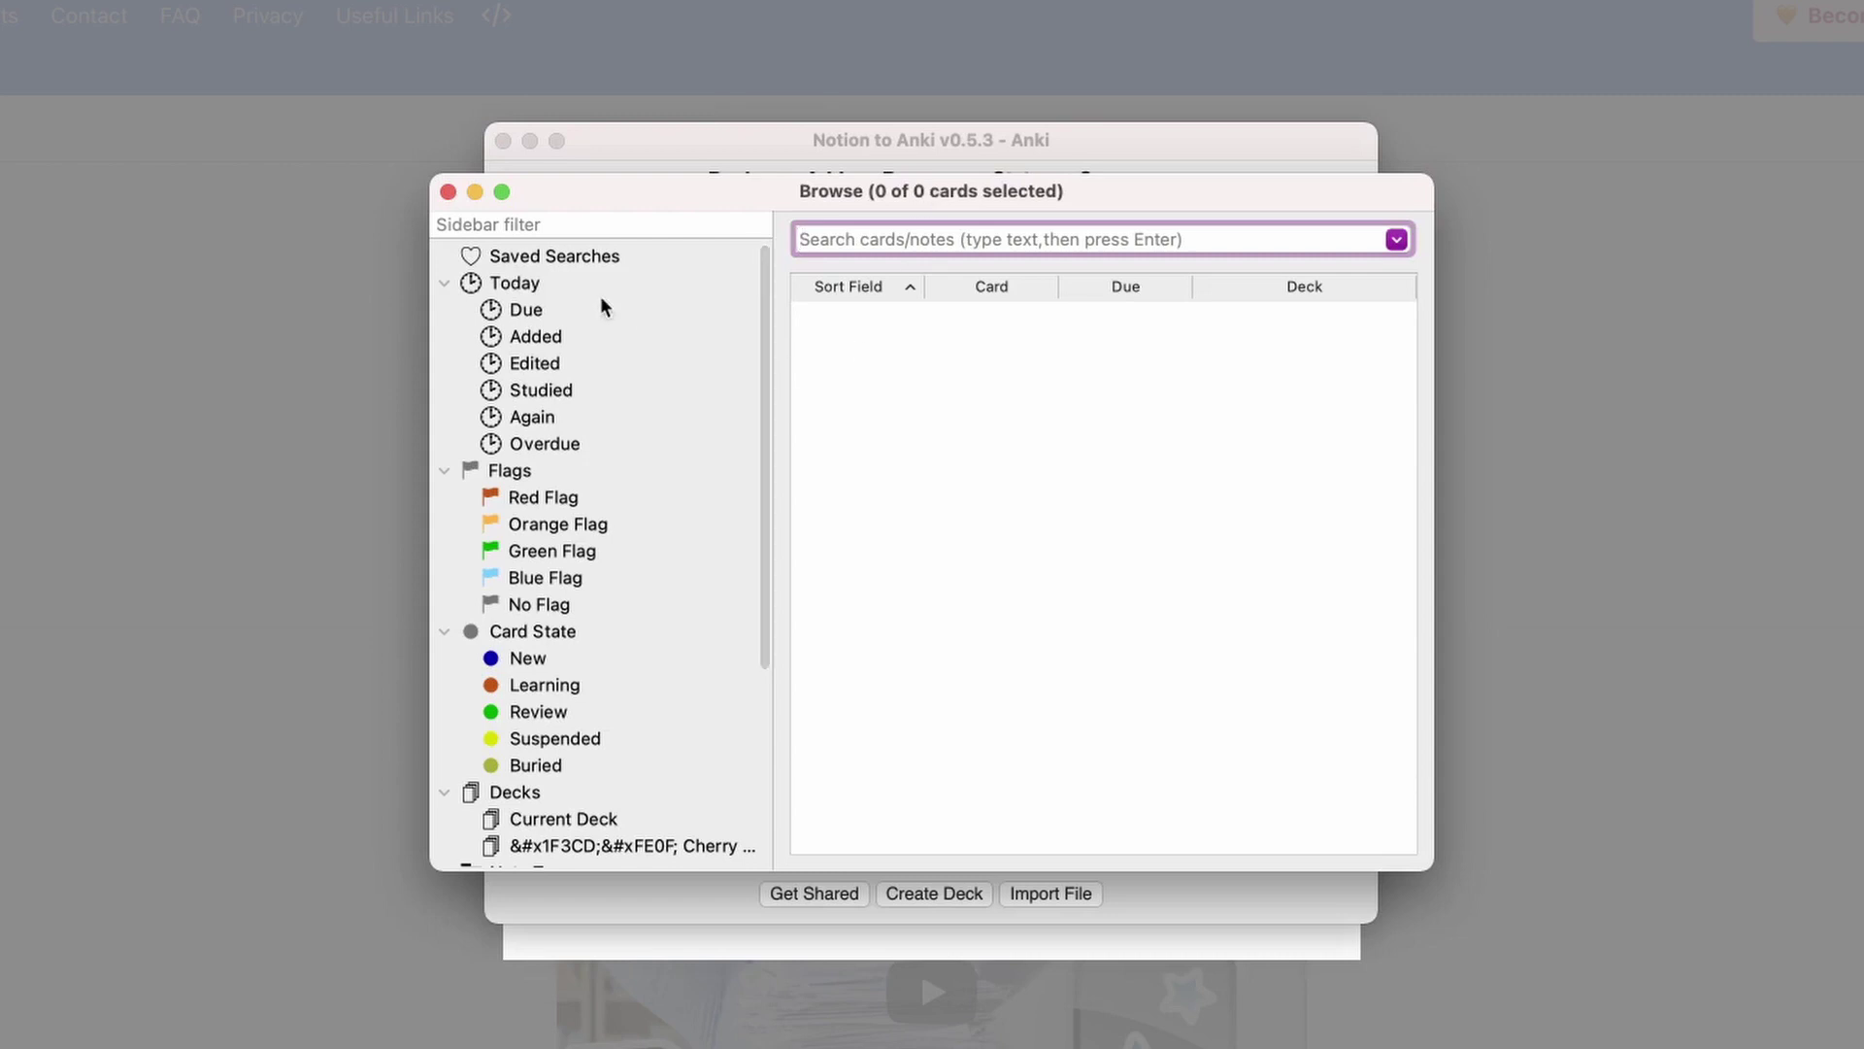
pyautogui.scroll(-5, 627, 452)
pyautogui.click(585, 558)
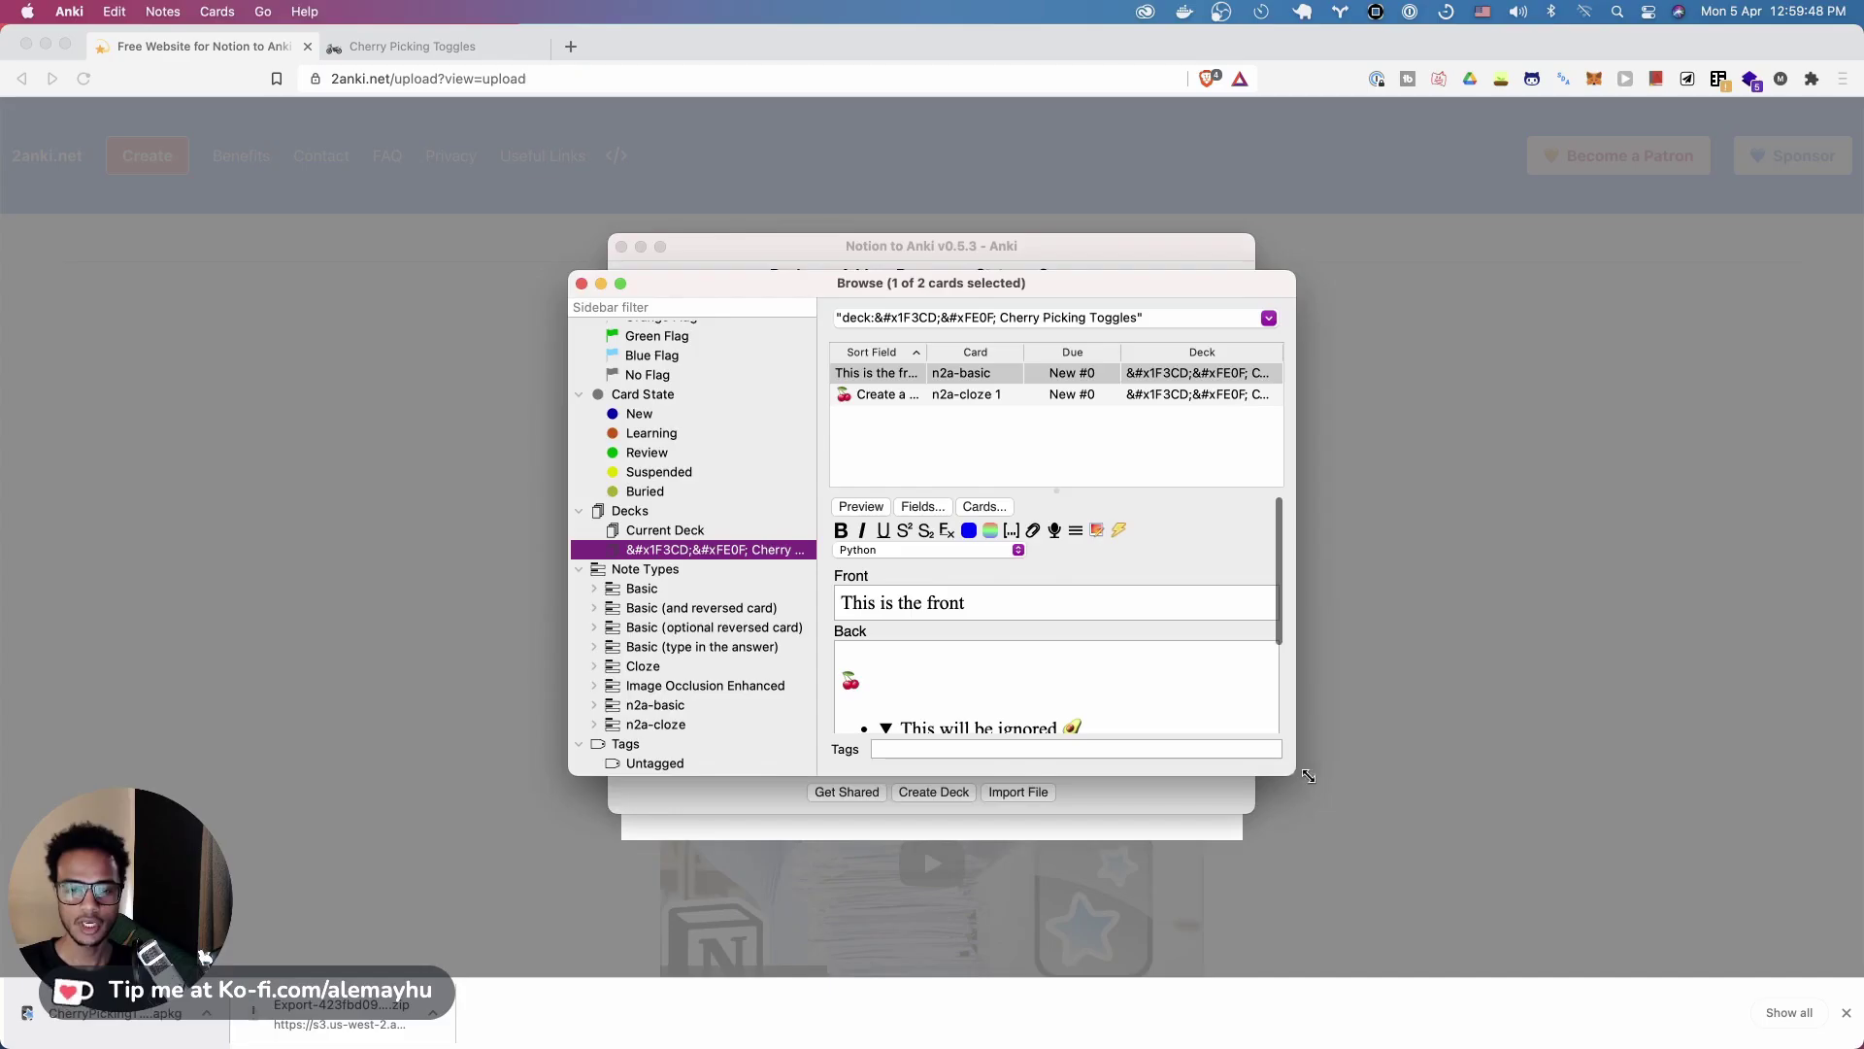
pyautogui.moveTo(1447, 865); pyautogui.dragTo(1863, 973)
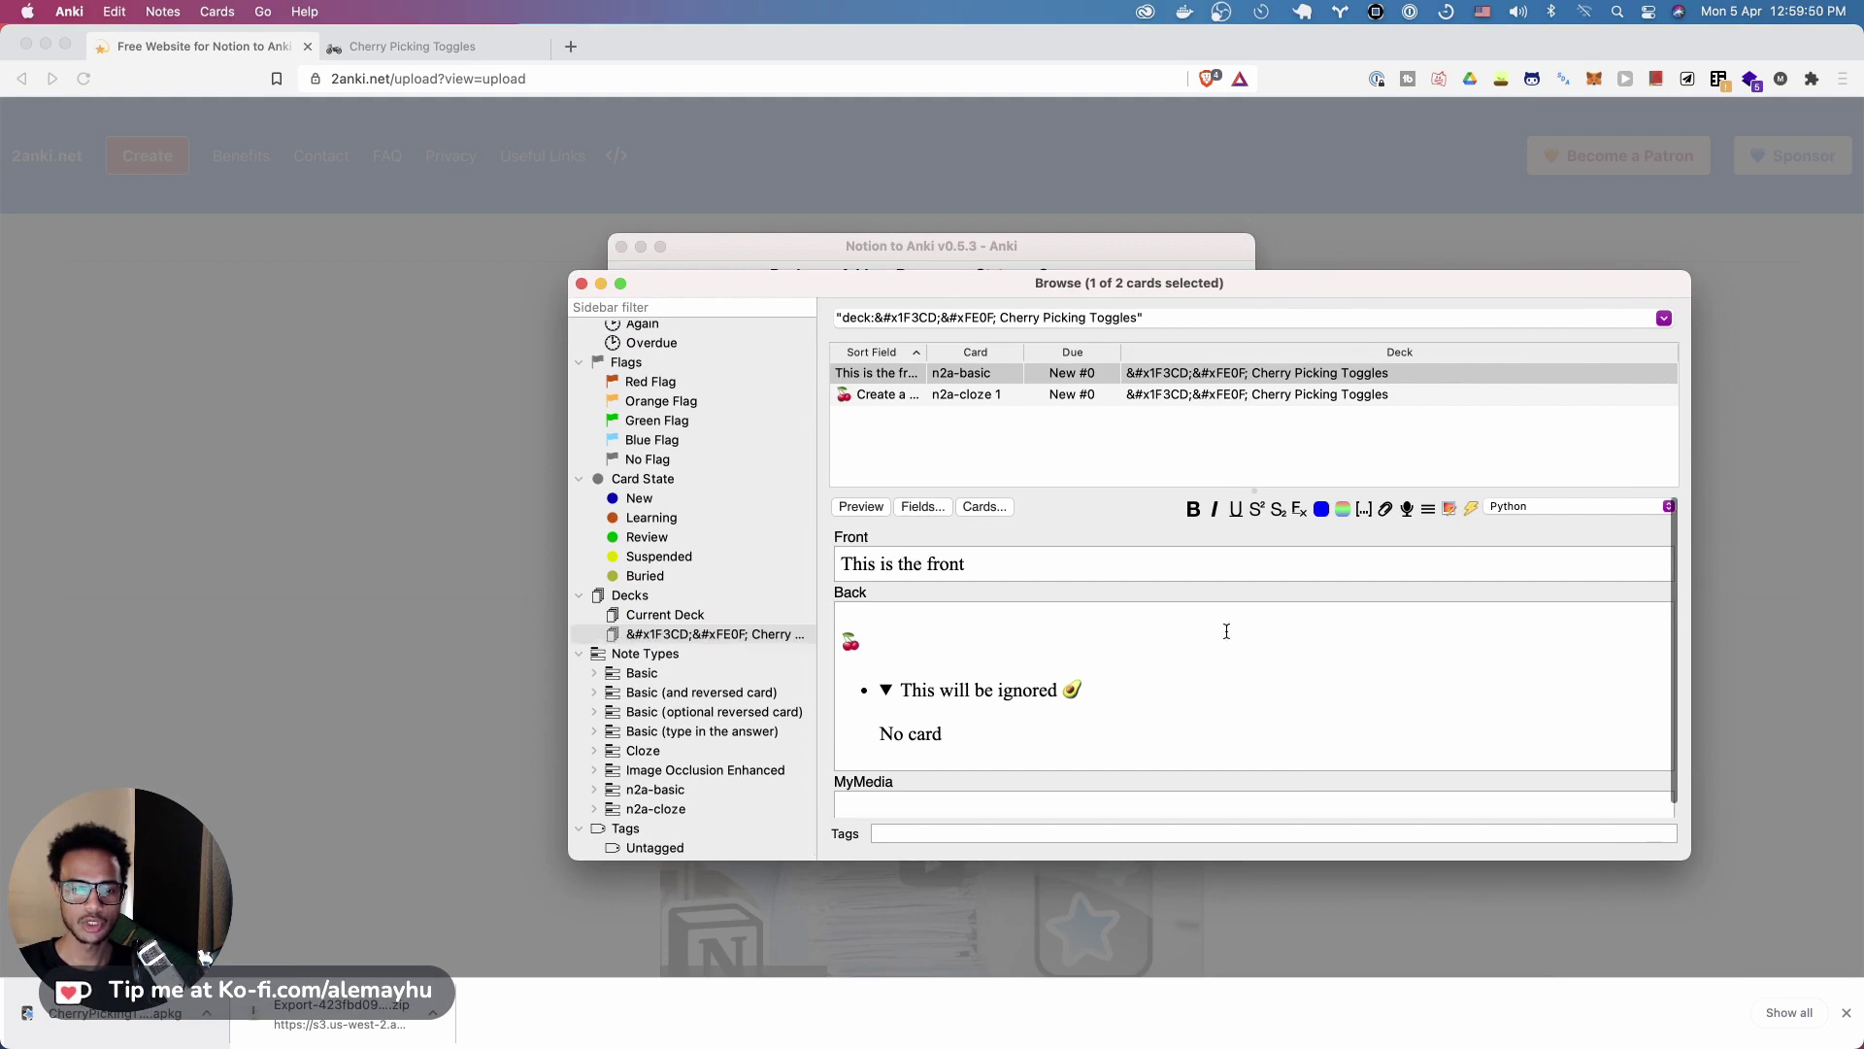
pyautogui.click(942, 393)
# Return to 2anki.net and enable "Use all toggle lists" and "Maximum one toggle per card" in the card options
pyautogui.click(1039, 185)
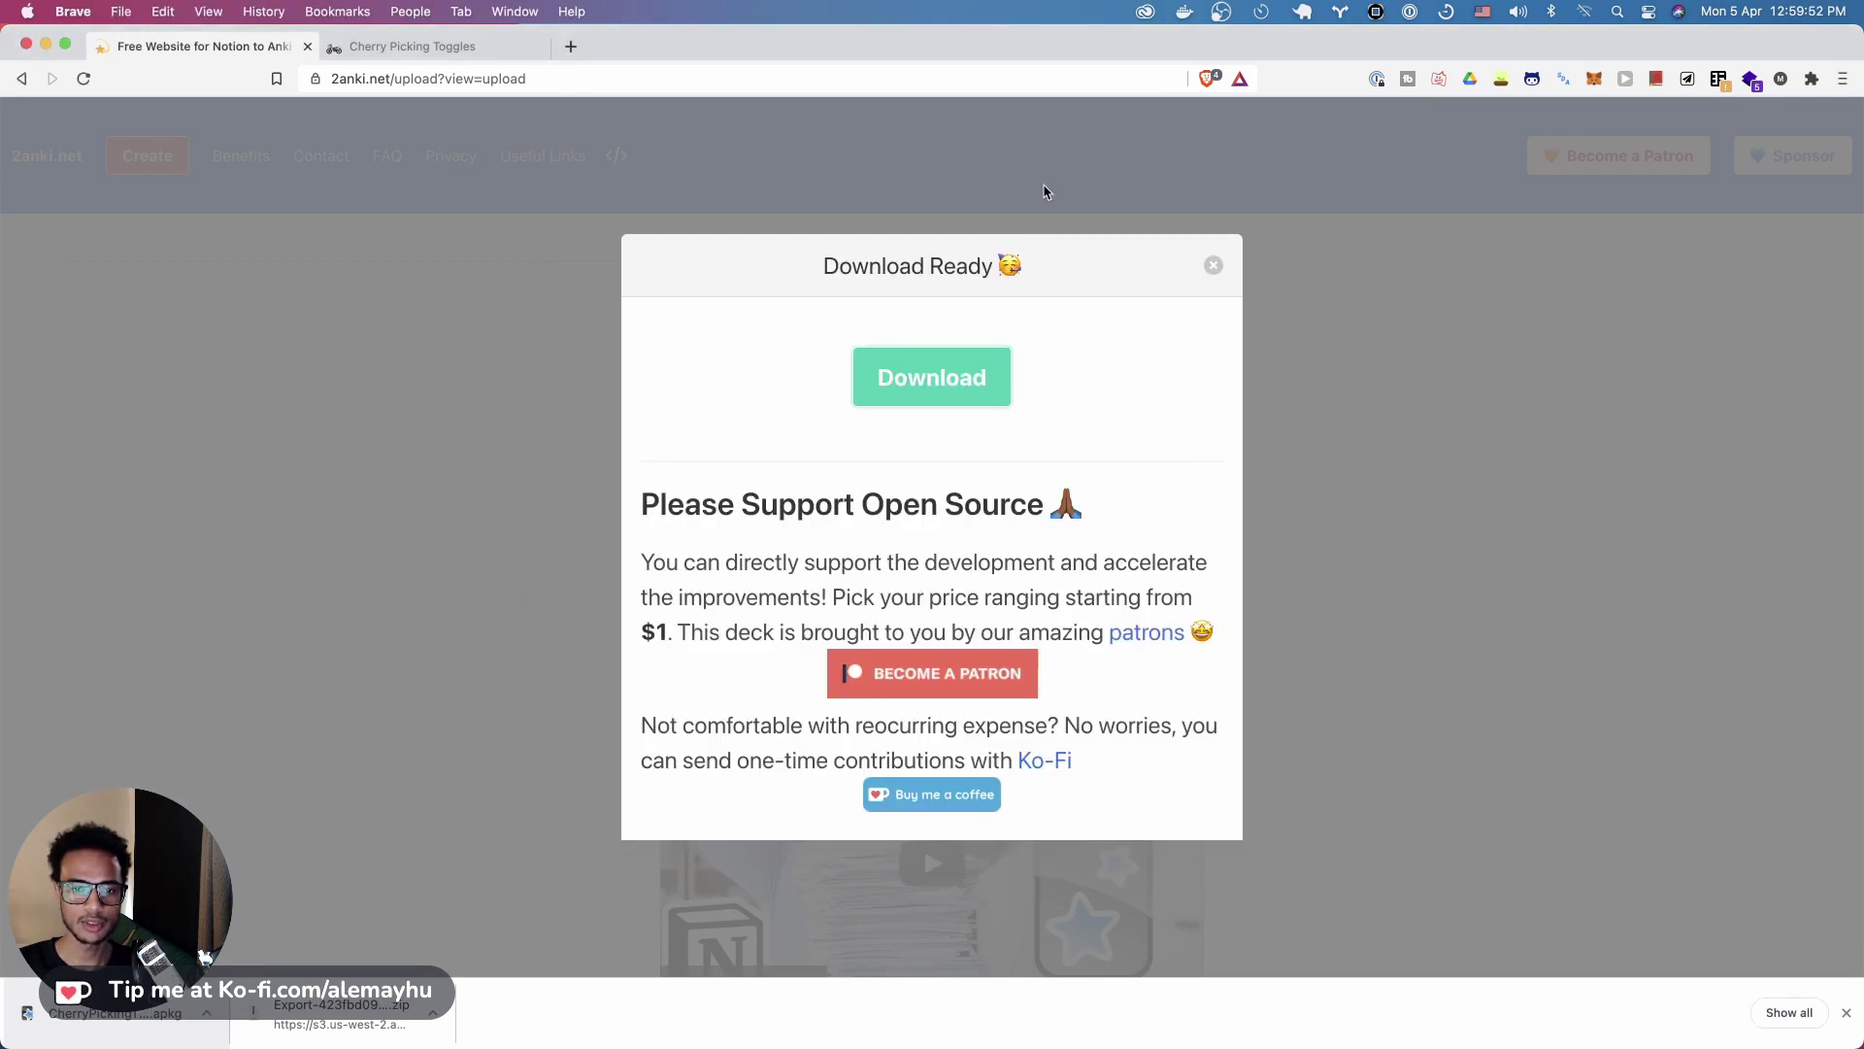
pyautogui.click(1209, 264)
pyautogui.click(991, 245)
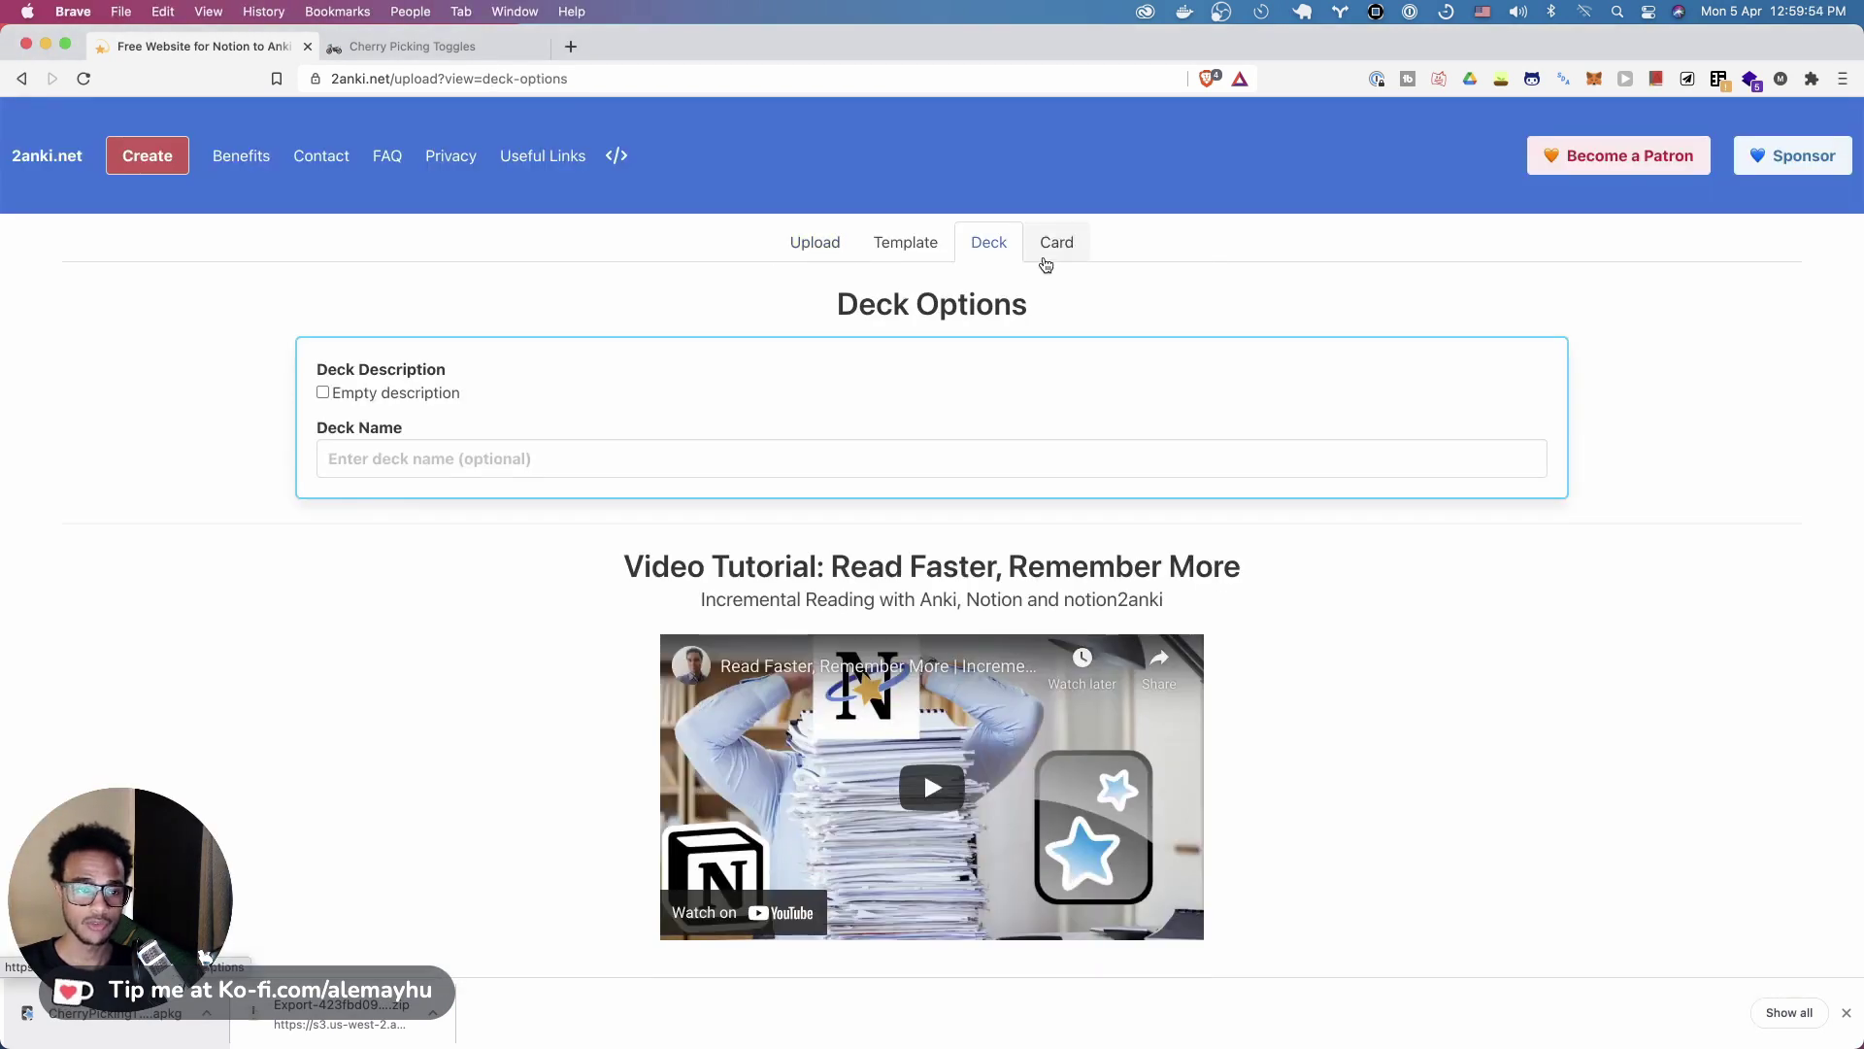
pyautogui.click(1054, 244)
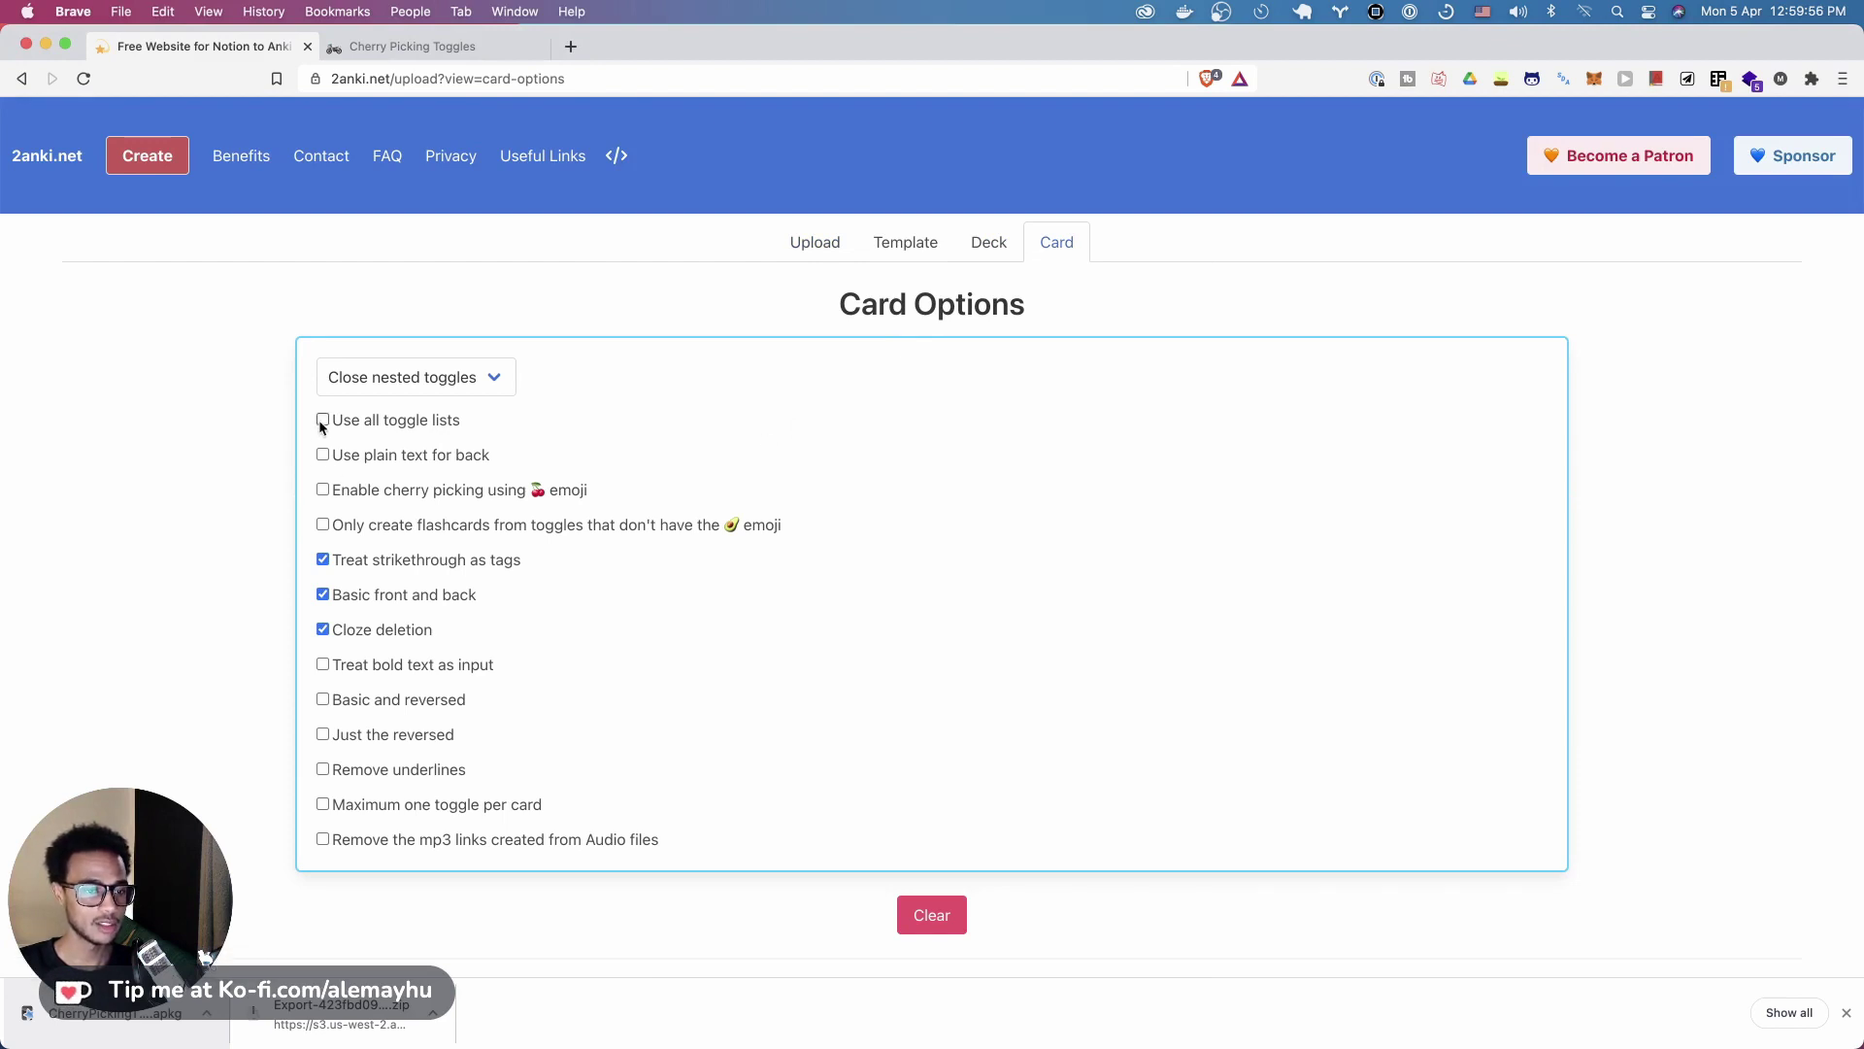
pyautogui.click(321, 805)
# Convert the same export zip again with the changed card options and import the new deck into Anki
pyautogui.click(816, 245)
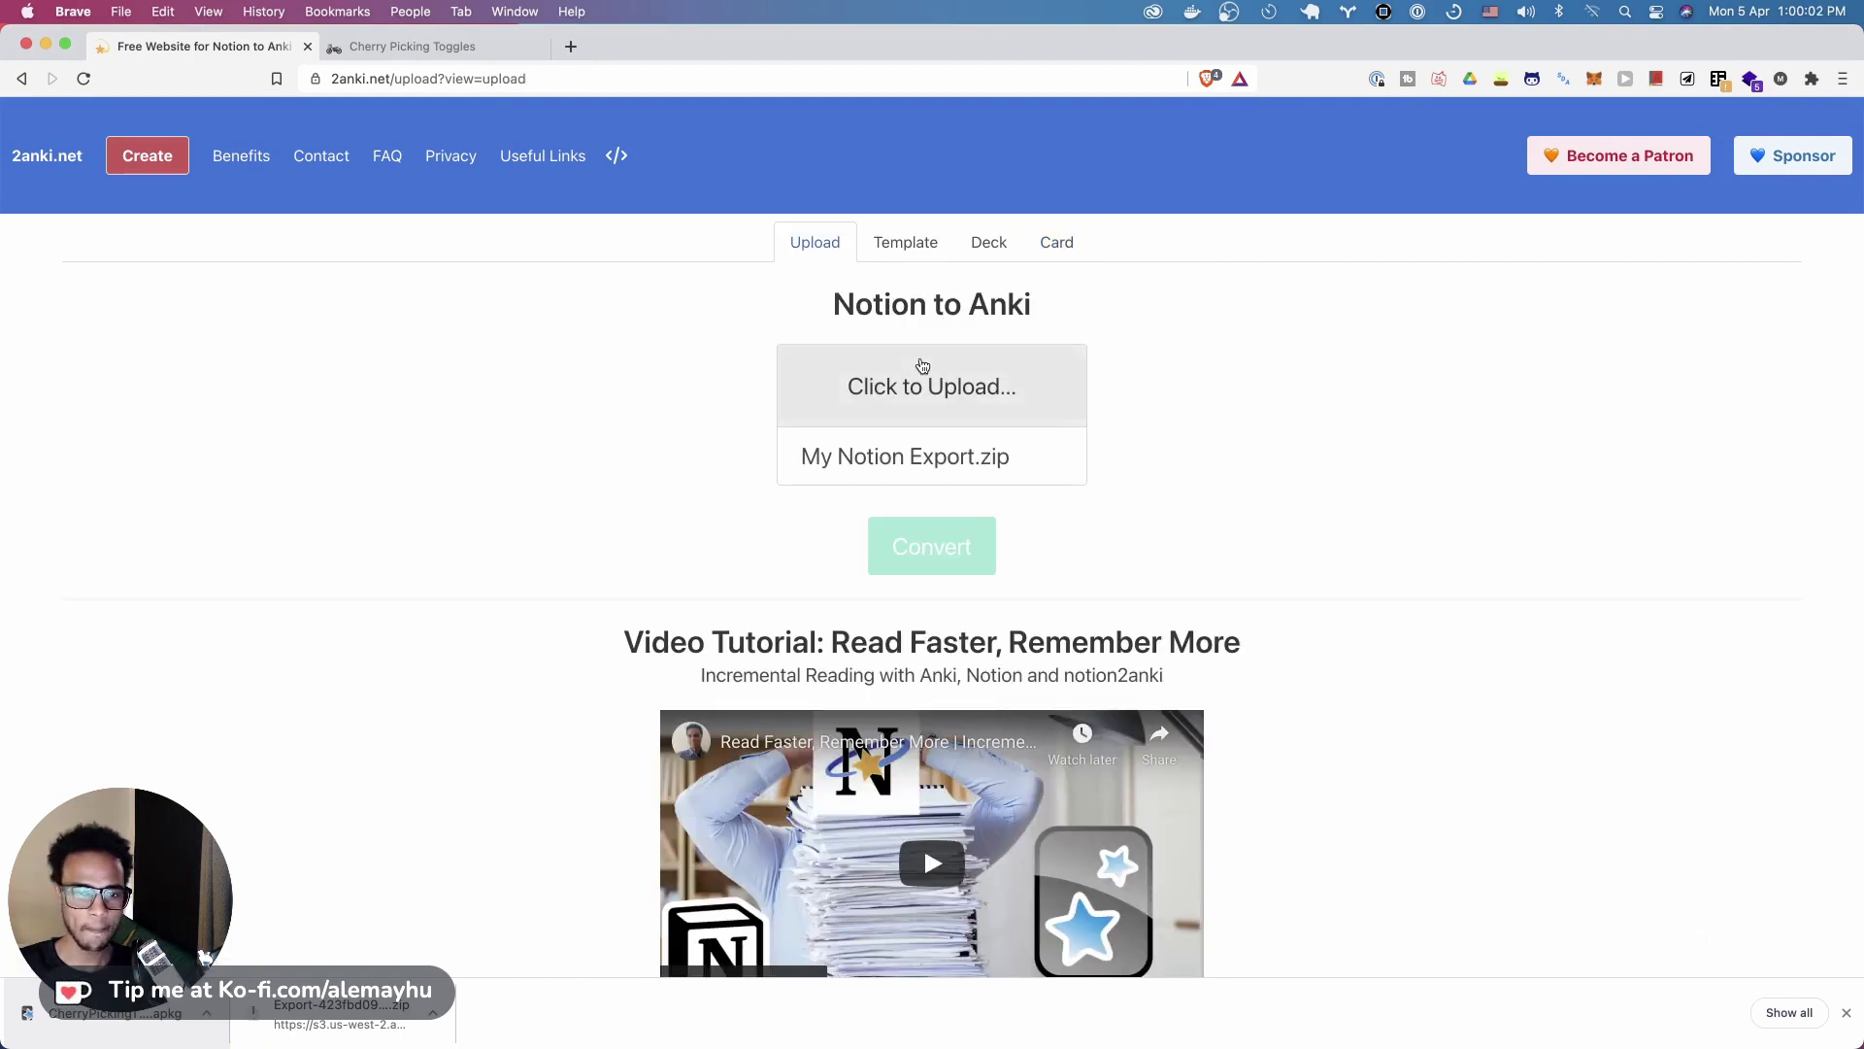
pyautogui.click(921, 364)
pyautogui.click(852, 418)
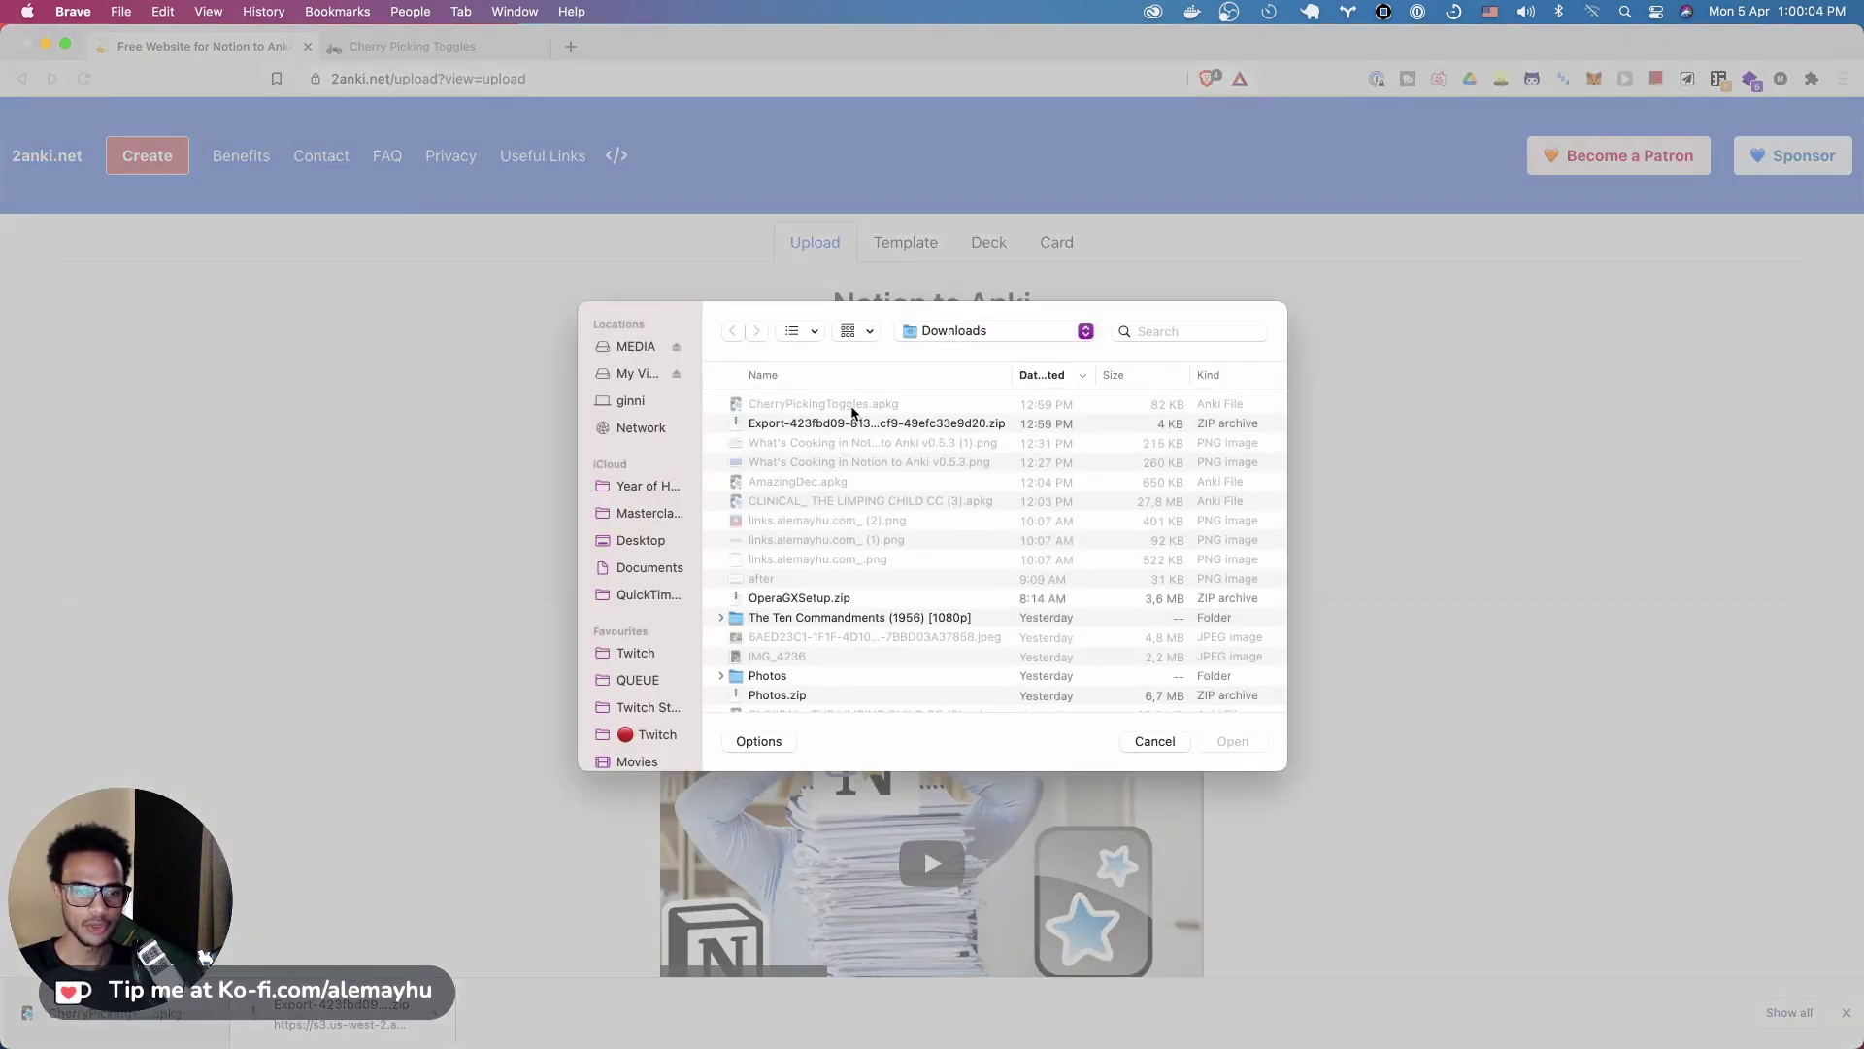
pyautogui.doubleClick(853, 418)
pyautogui.click(937, 537)
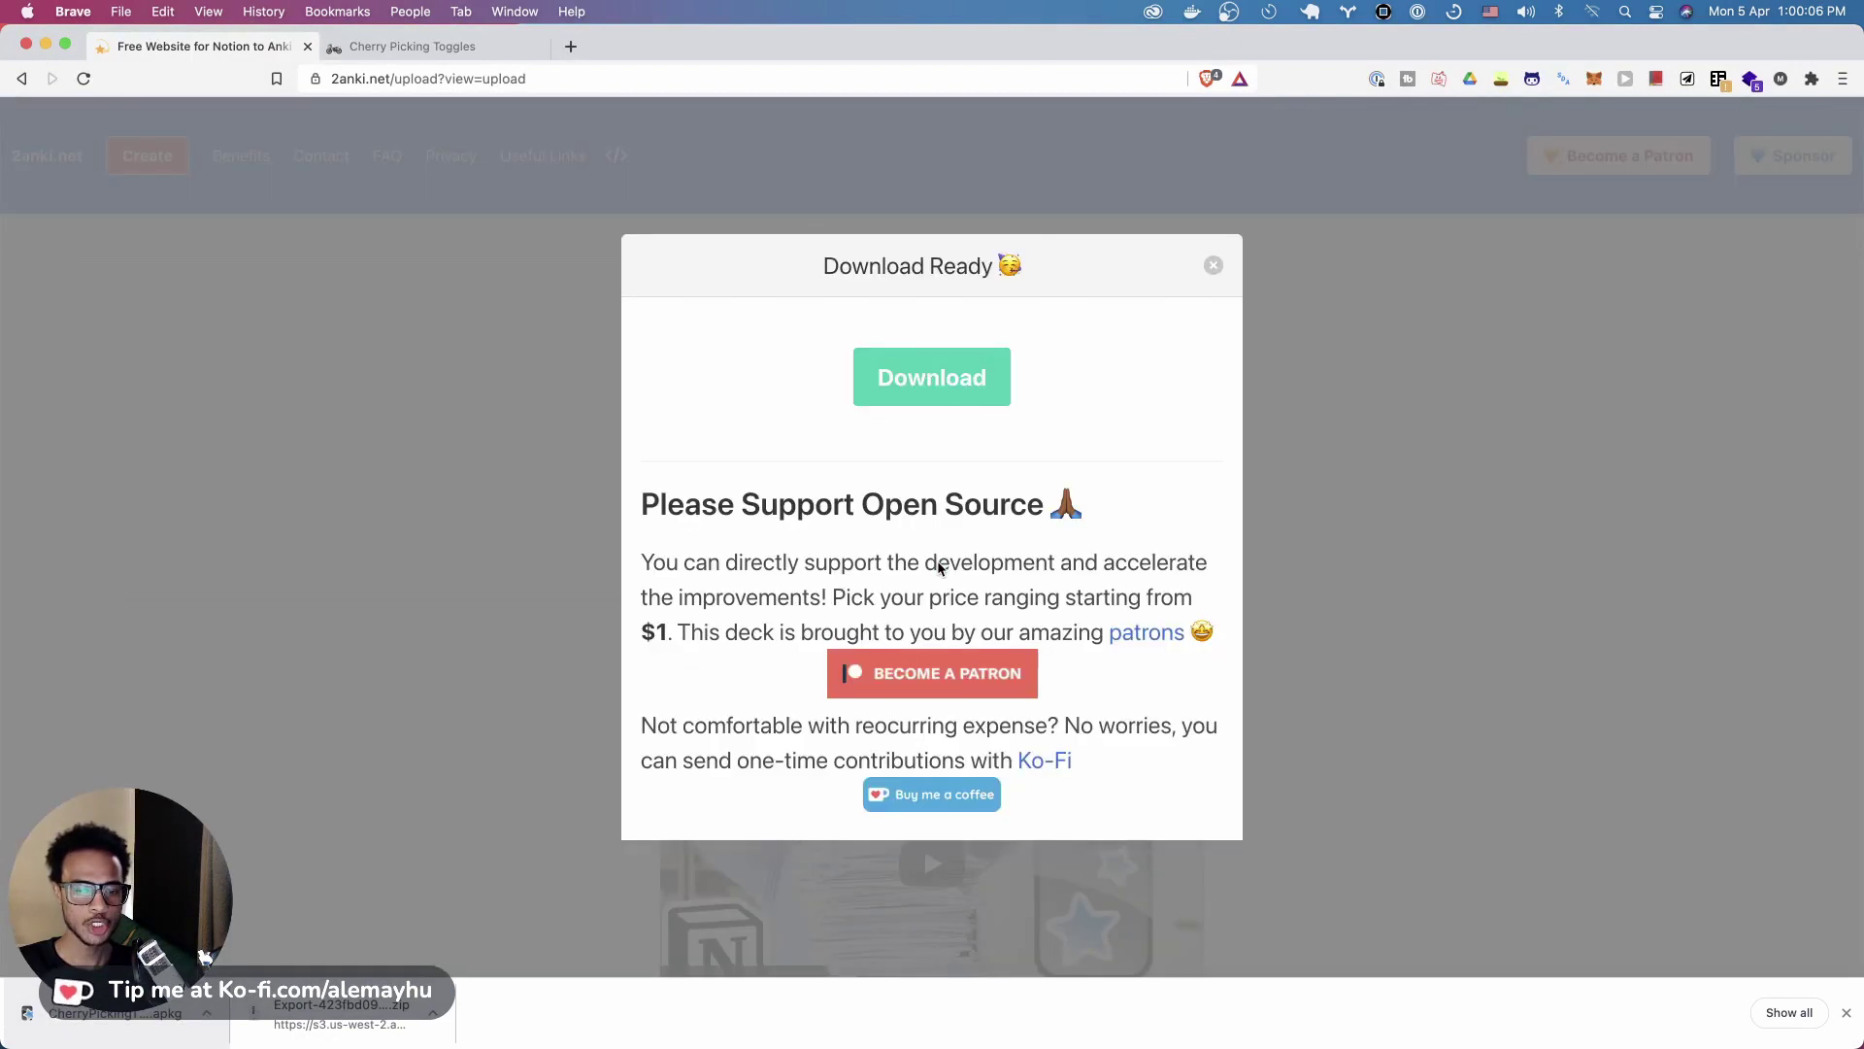
pyautogui.click(931, 389)
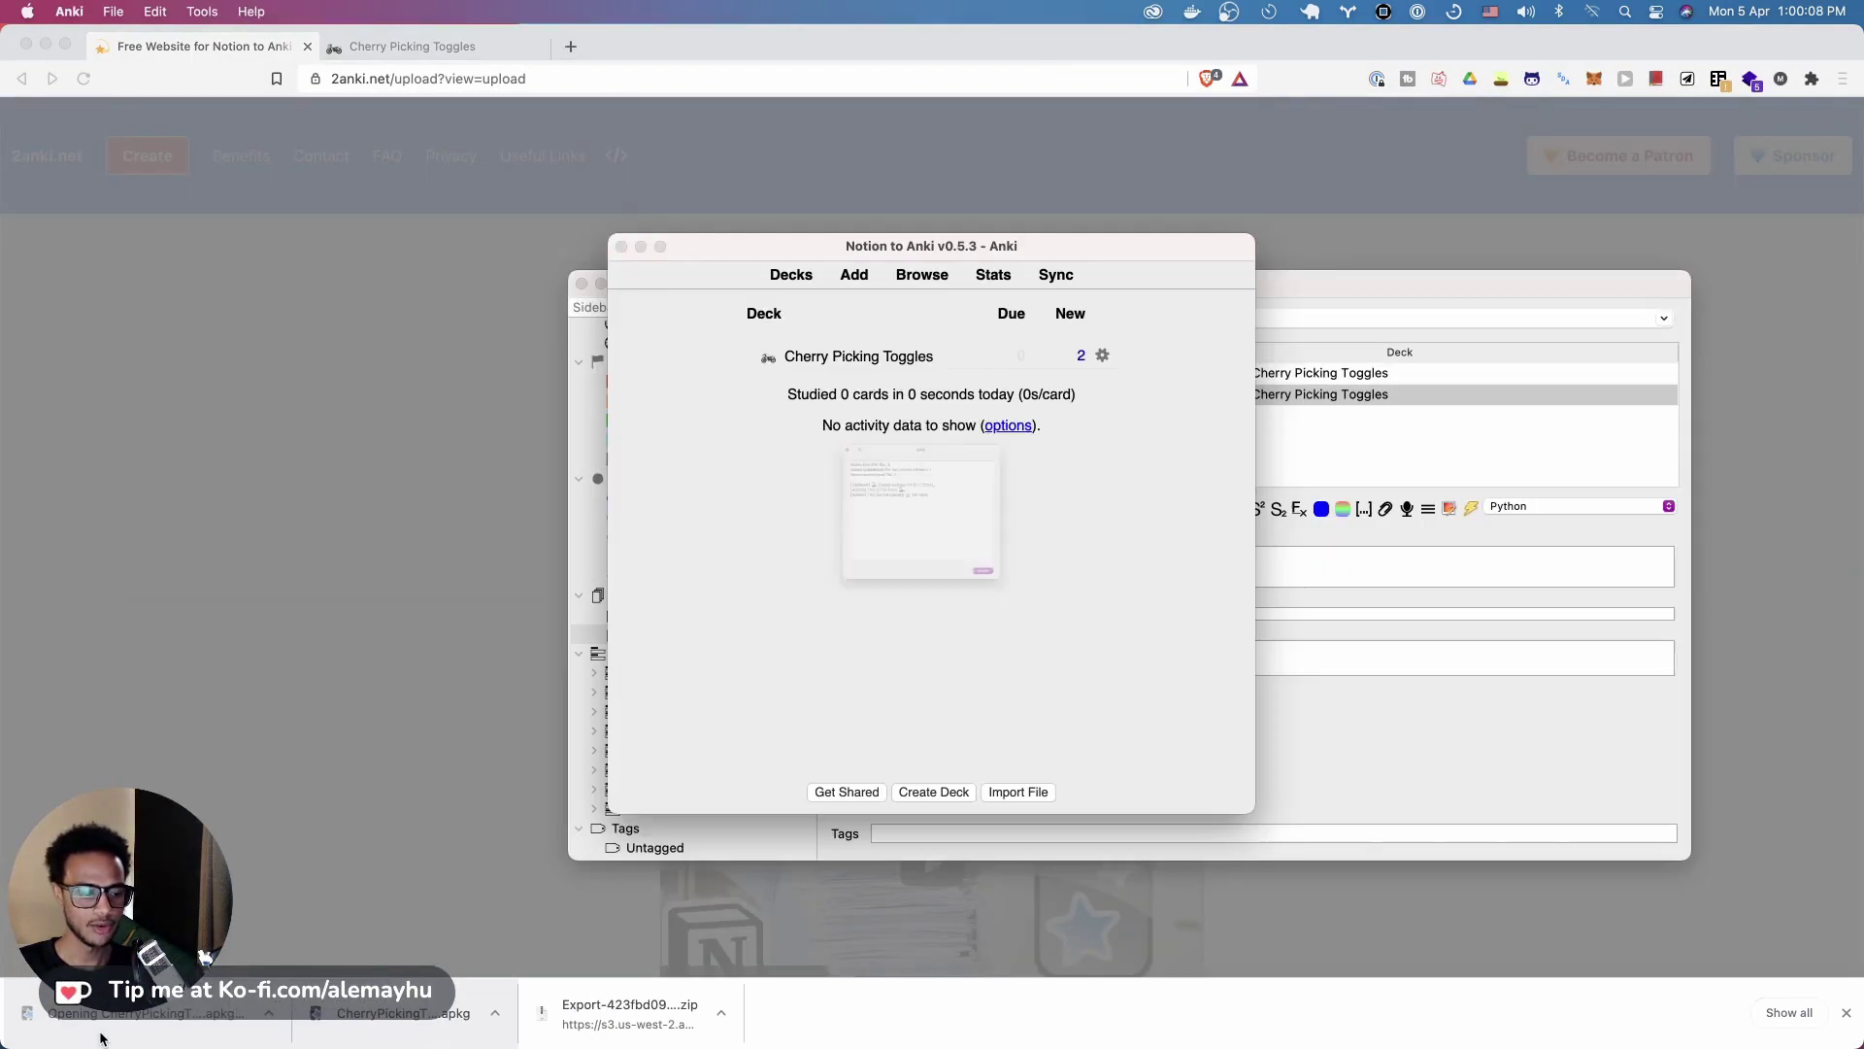
pyautogui.click(1103, 693)
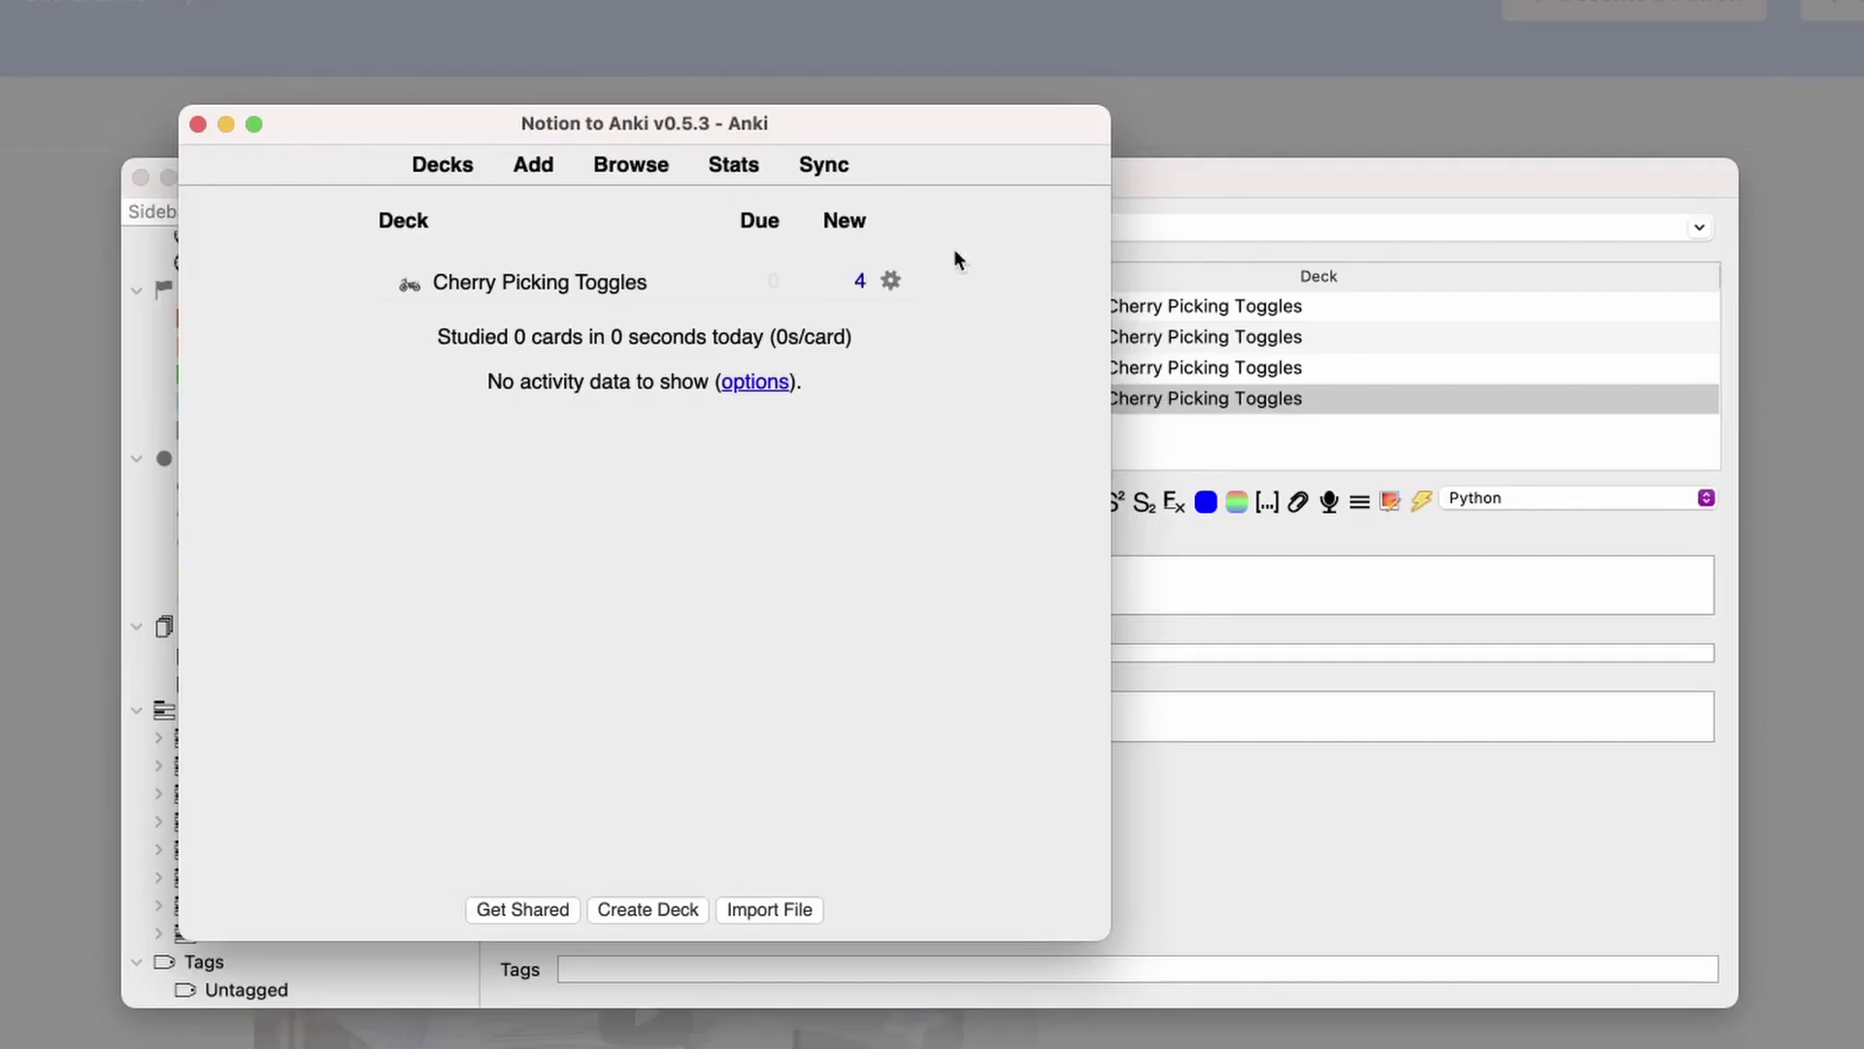
# Examine the deck's cards in Anki's browser, including the "This will be ignored" card, and close the browser window
pyautogui.click(1346, 289)
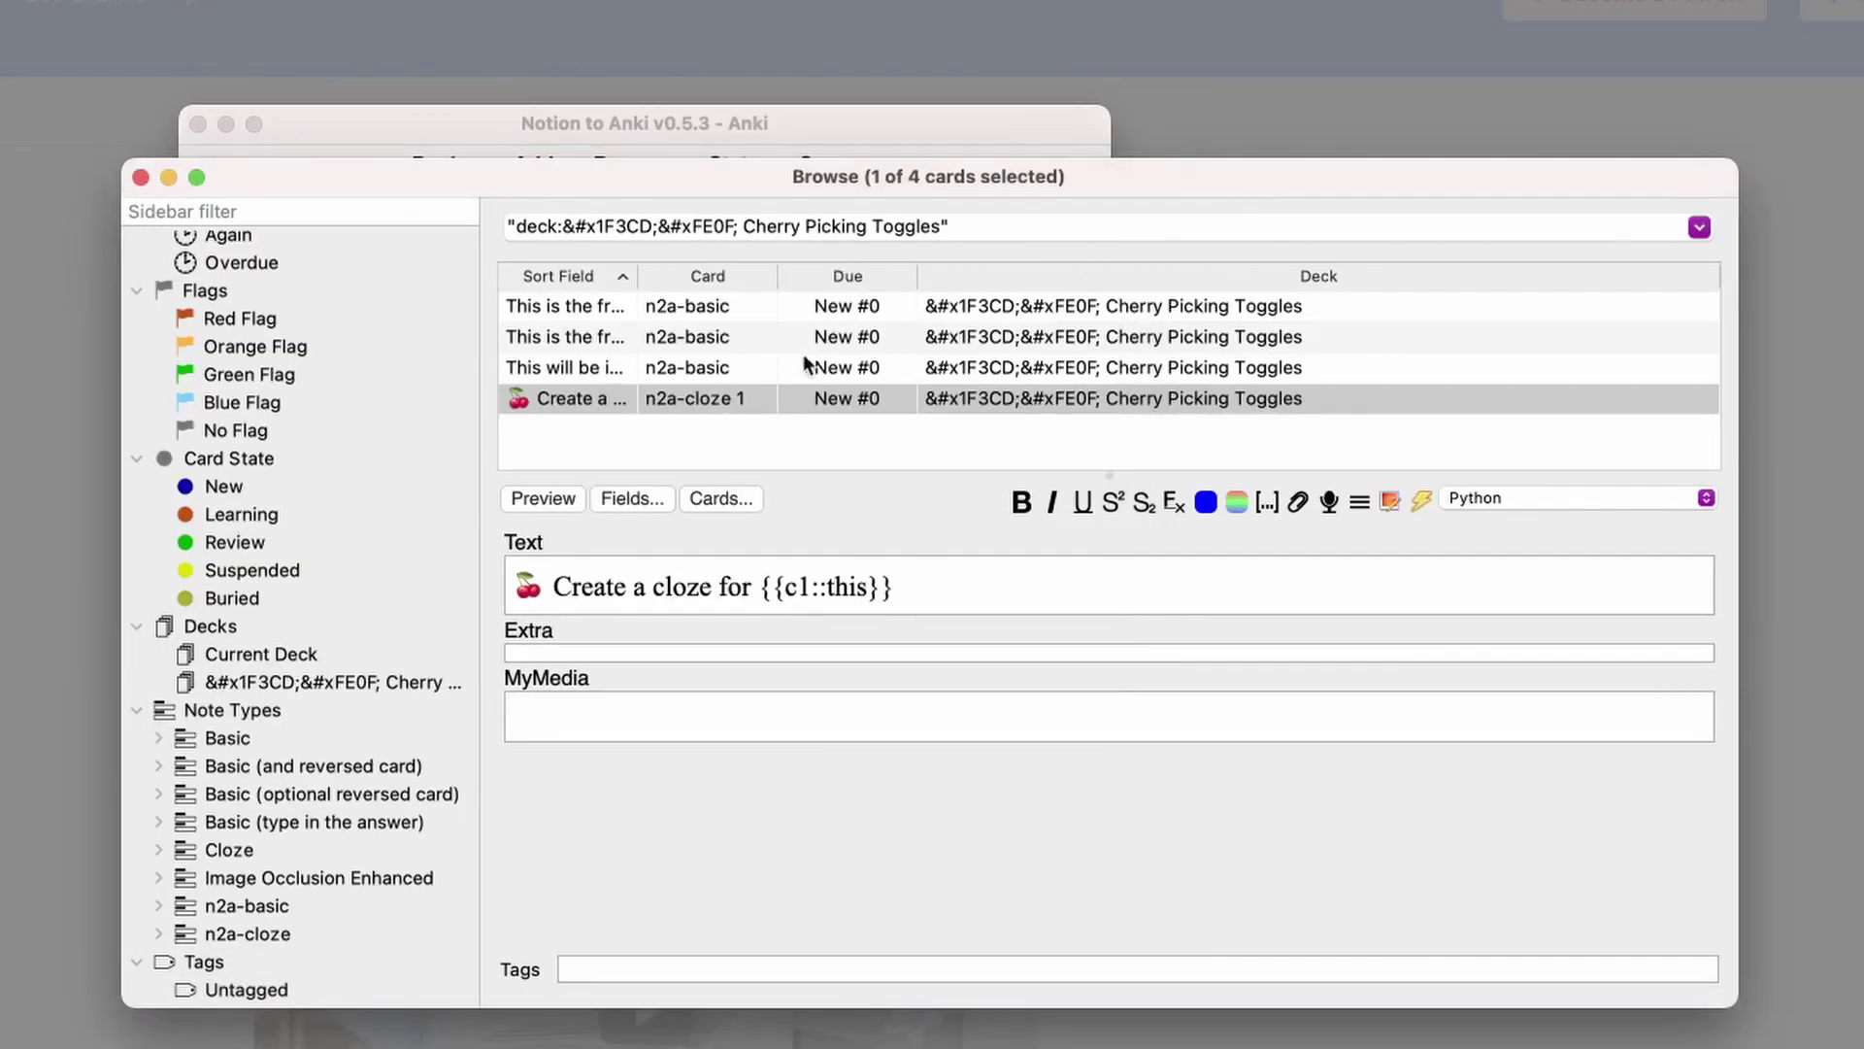
pyautogui.click(760, 318)
pyautogui.press('Down')
pyautogui.press('Down')
pyautogui.press('Down')
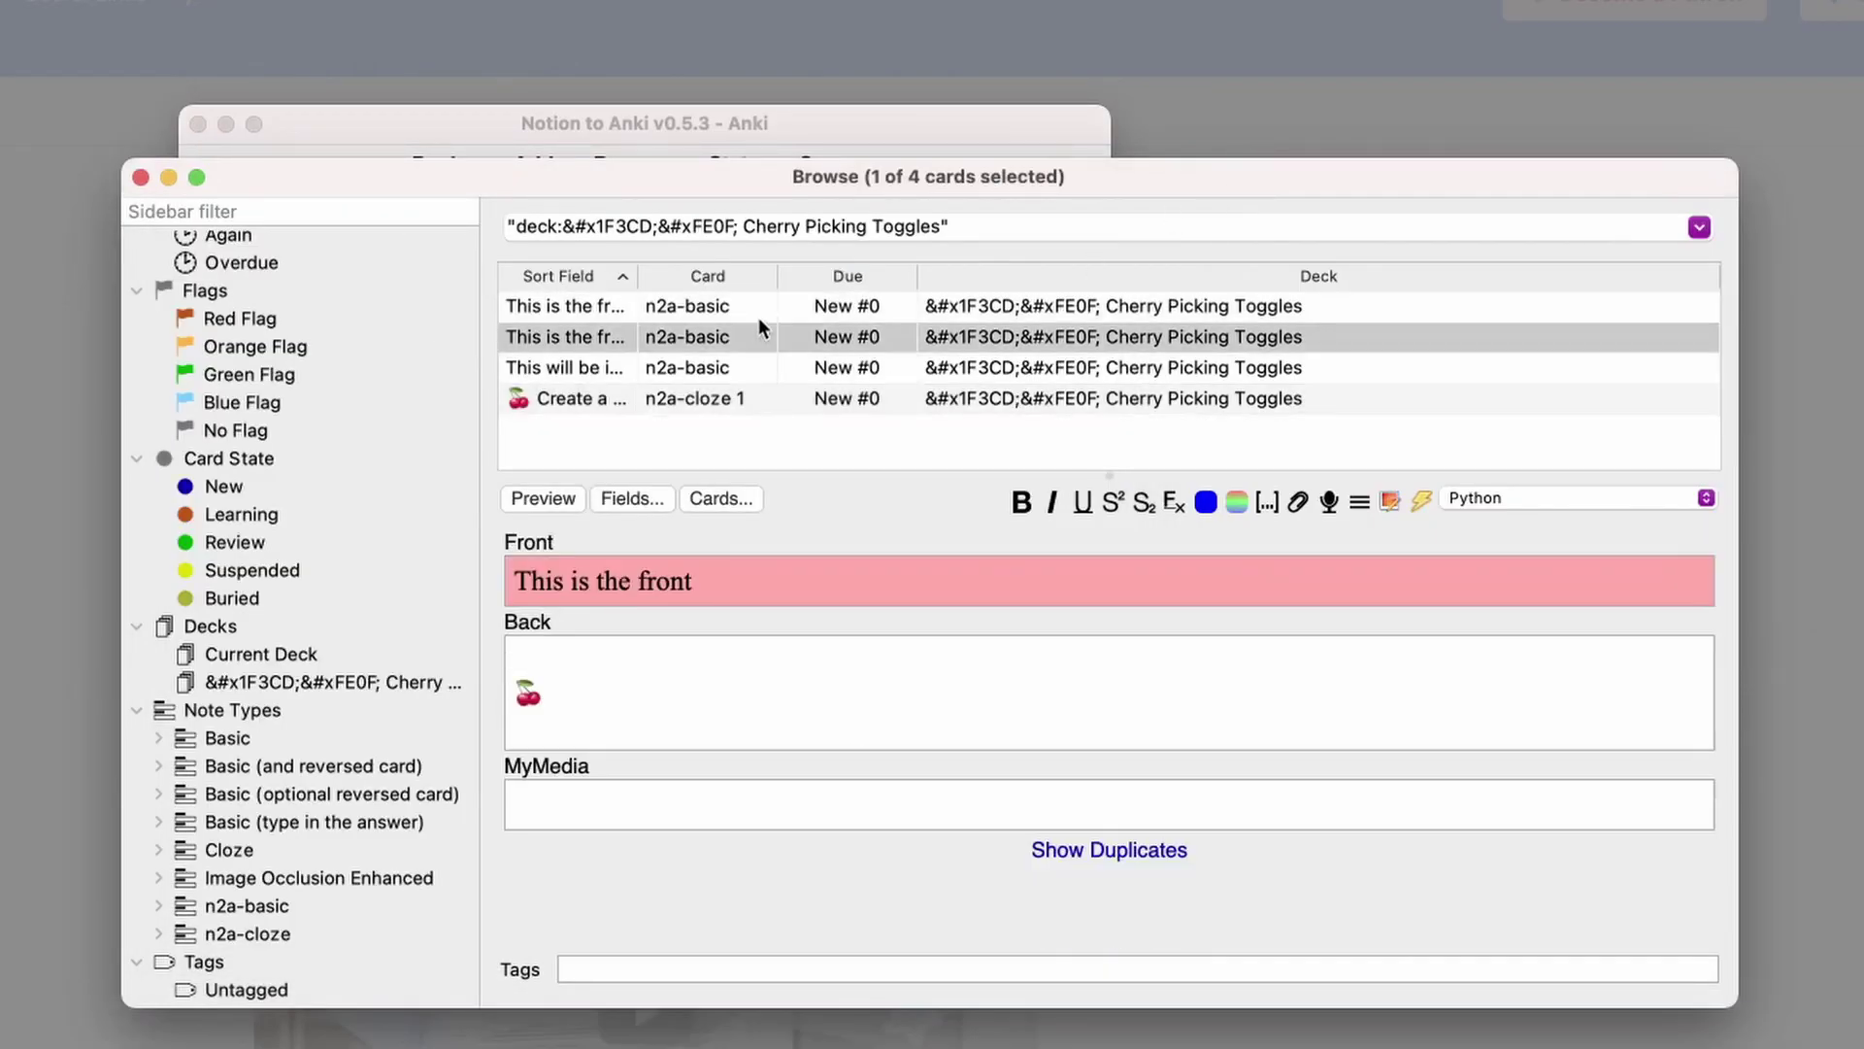
pyautogui.press('Up')
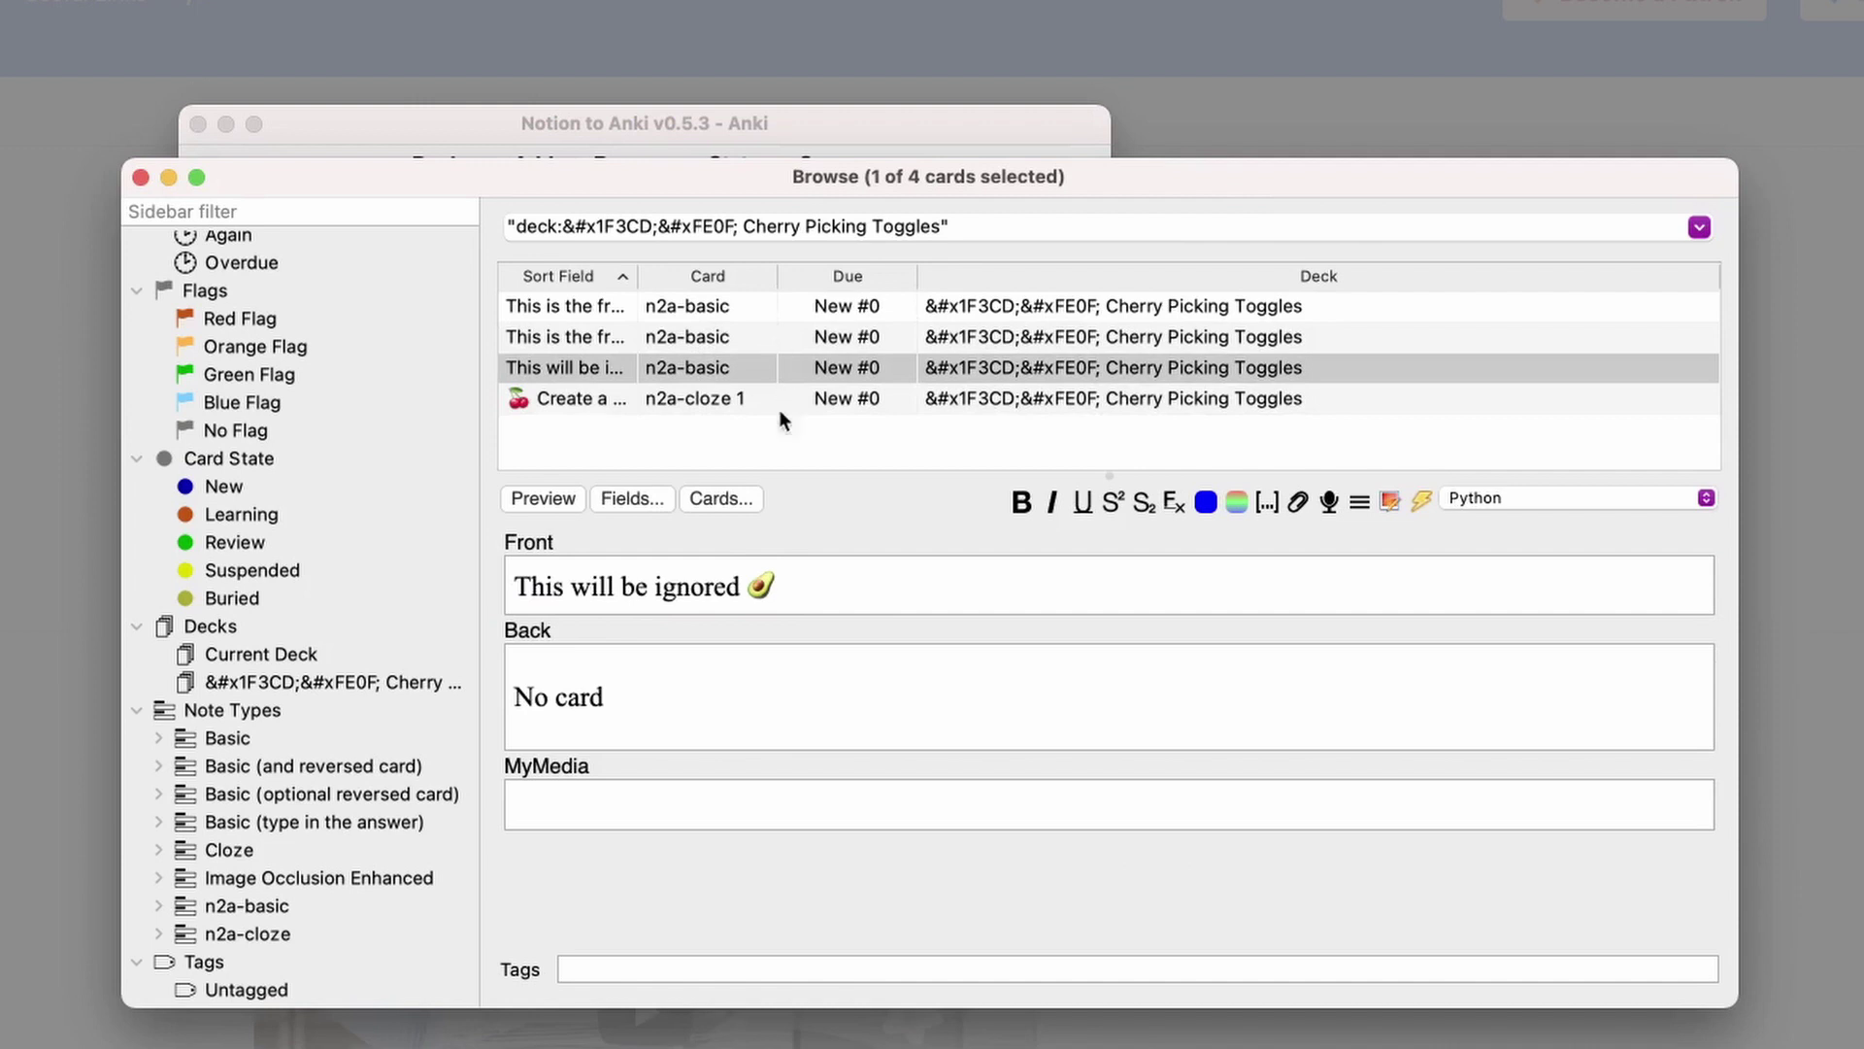
pyautogui.tripleClick(795, 584)
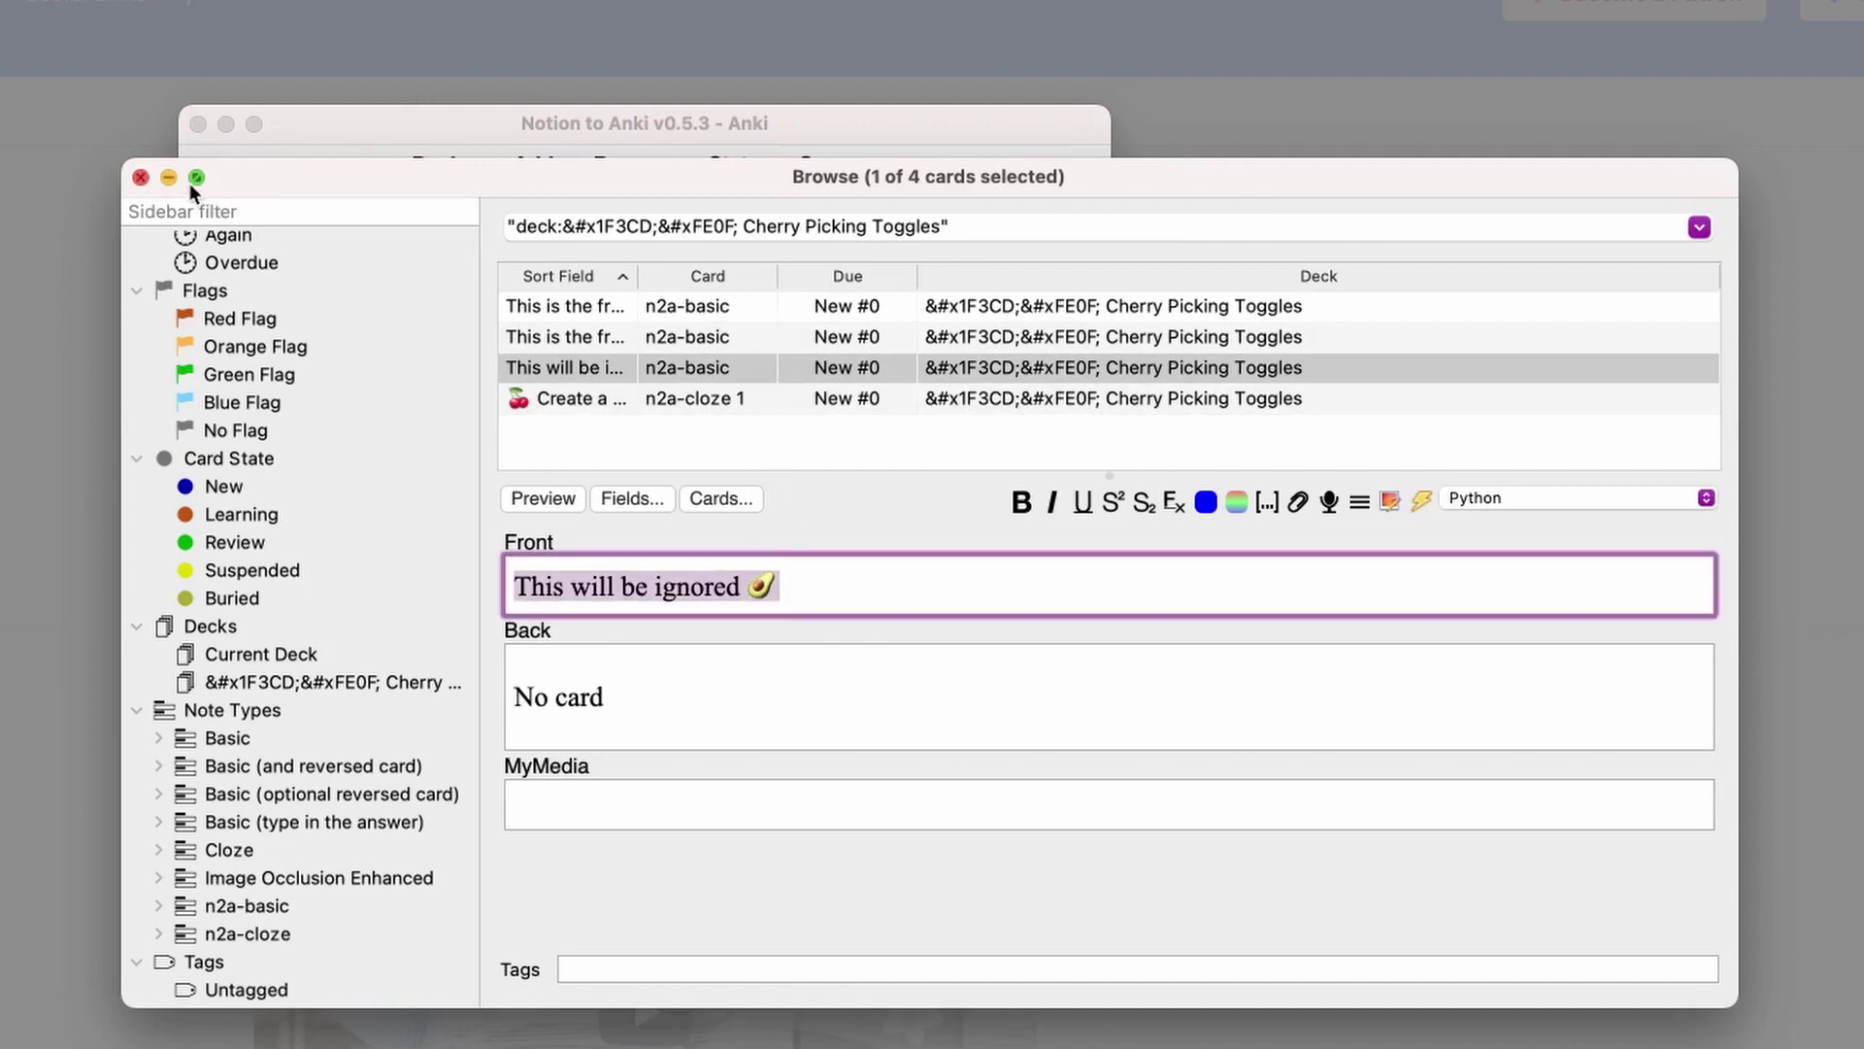
pyautogui.click(139, 177)
# Delete the Cherry Picking Toggles deck from Anki
pyautogui.click(1102, 356)
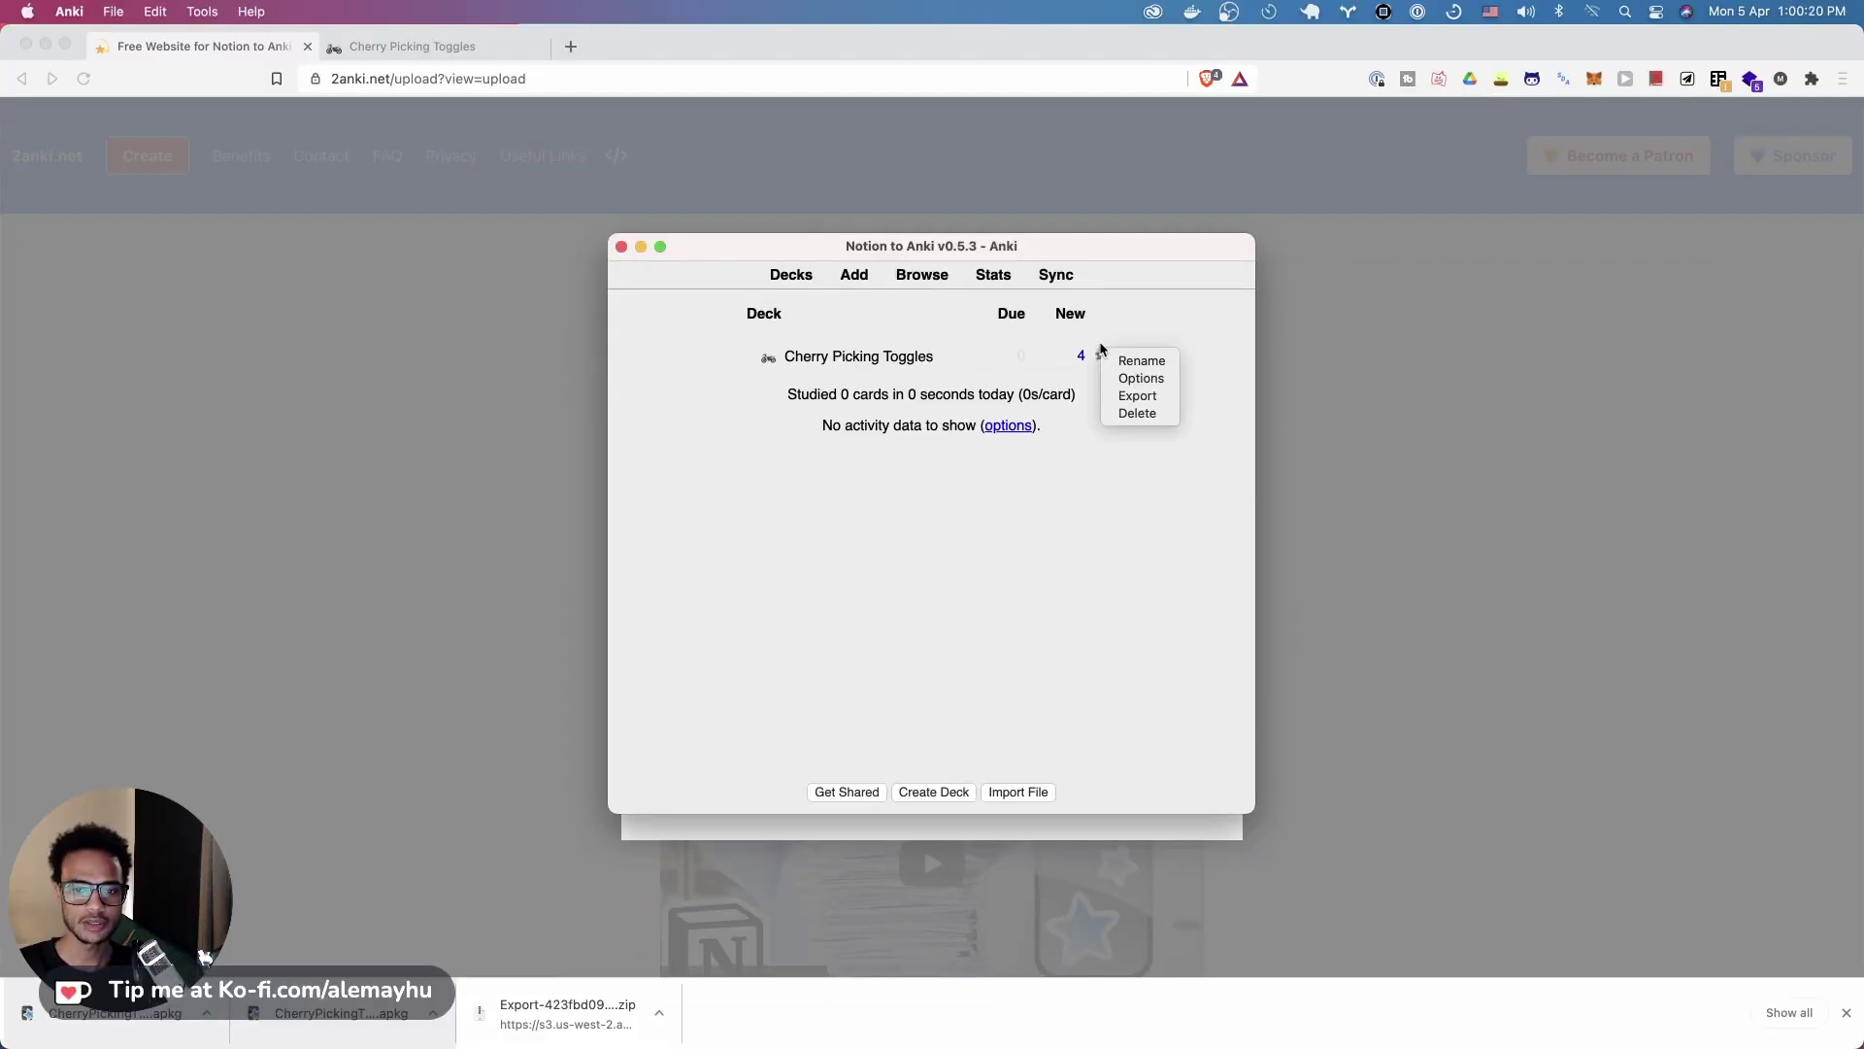
pyautogui.click(1143, 408)
pyautogui.press('Return')
# Back on 2anki.net, enable the card option "Only create flashcards from toggles that don't have the 🥑 emoji"
pyautogui.click(1344, 345)
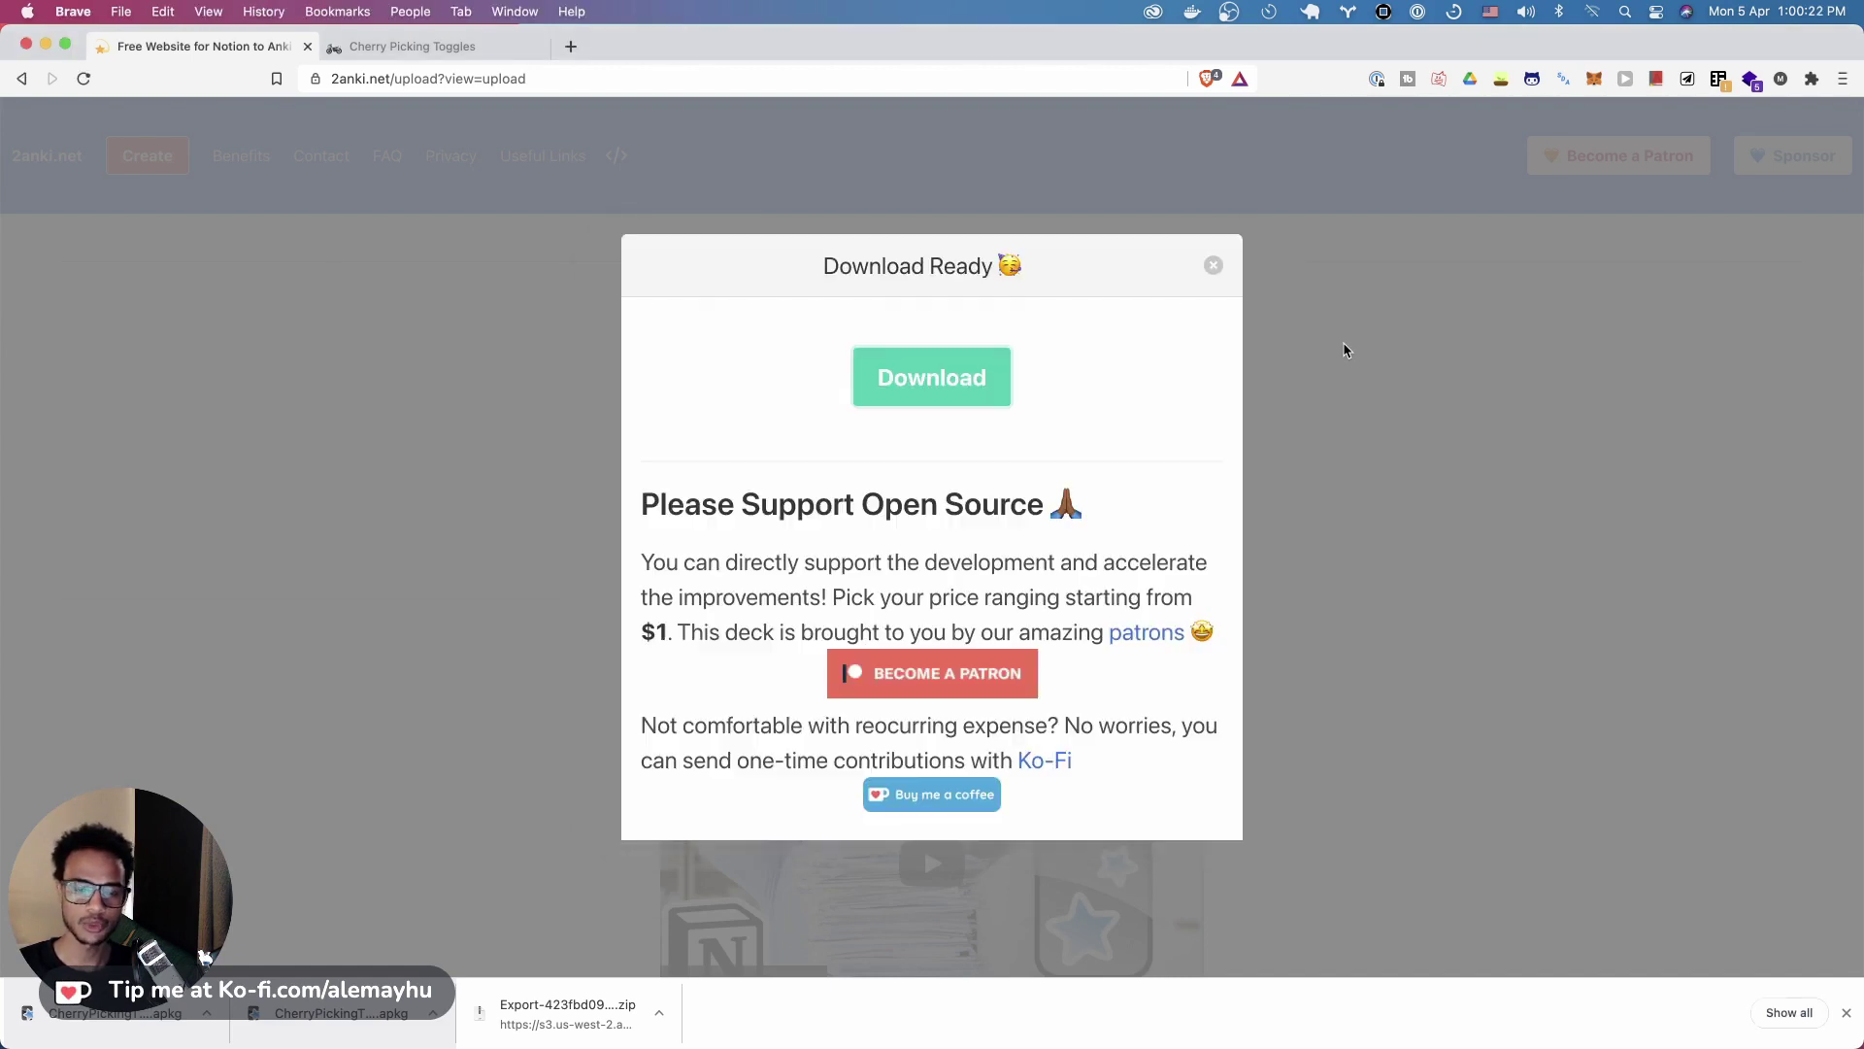
pyautogui.click(1215, 267)
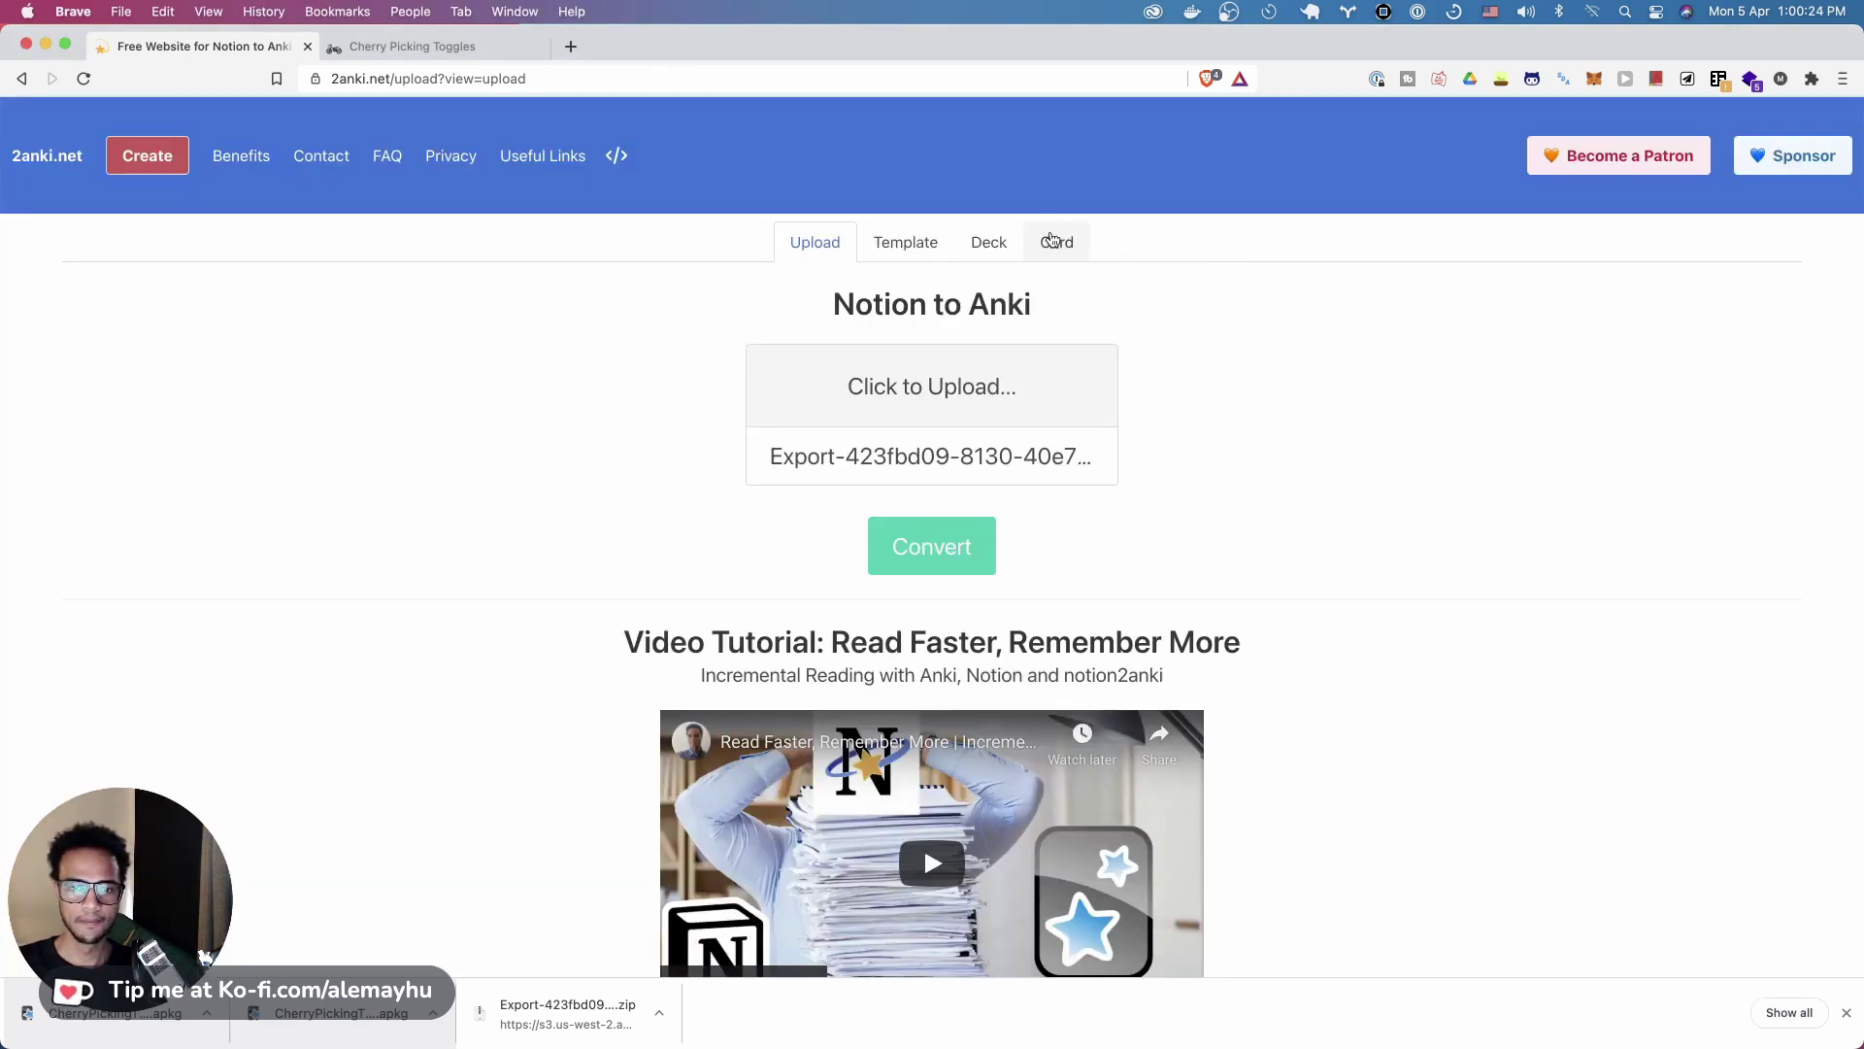
pyautogui.click(1054, 242)
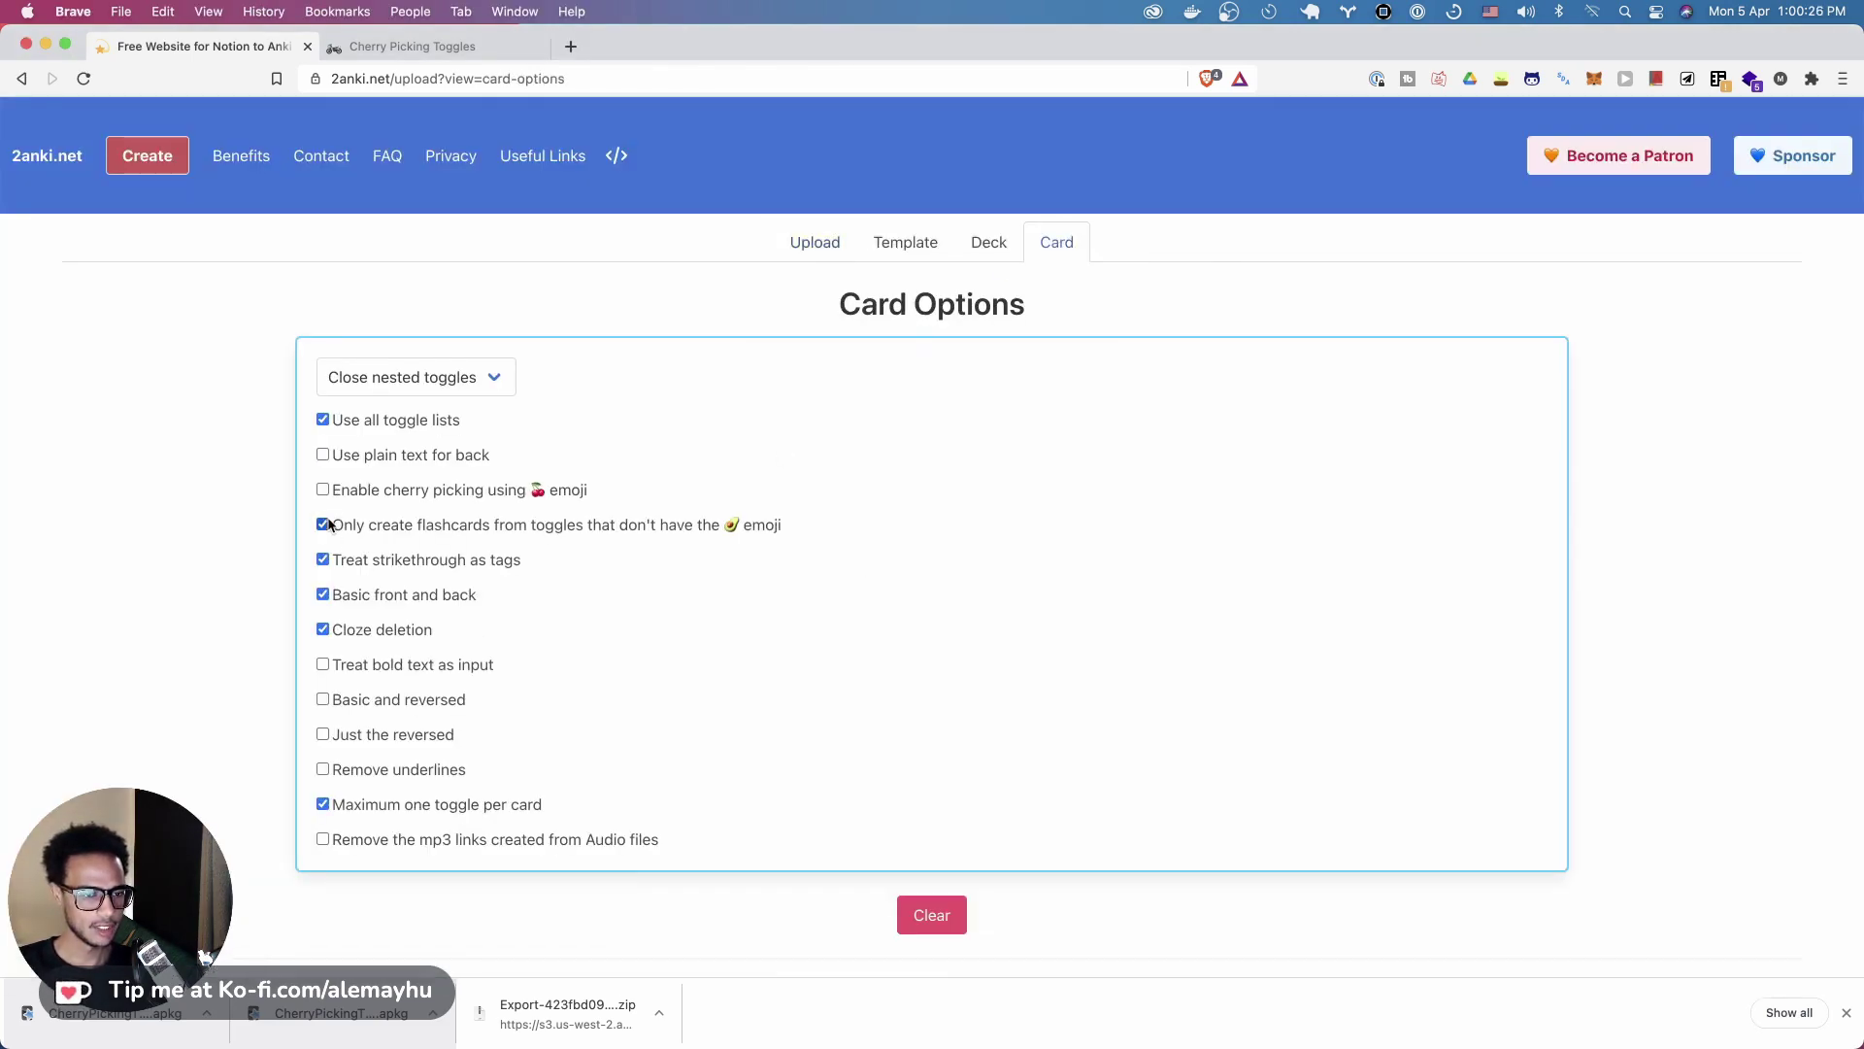
# Upload the Notion export zip once more, convert it with the avocado option, and download the deck
pyautogui.click(816, 248)
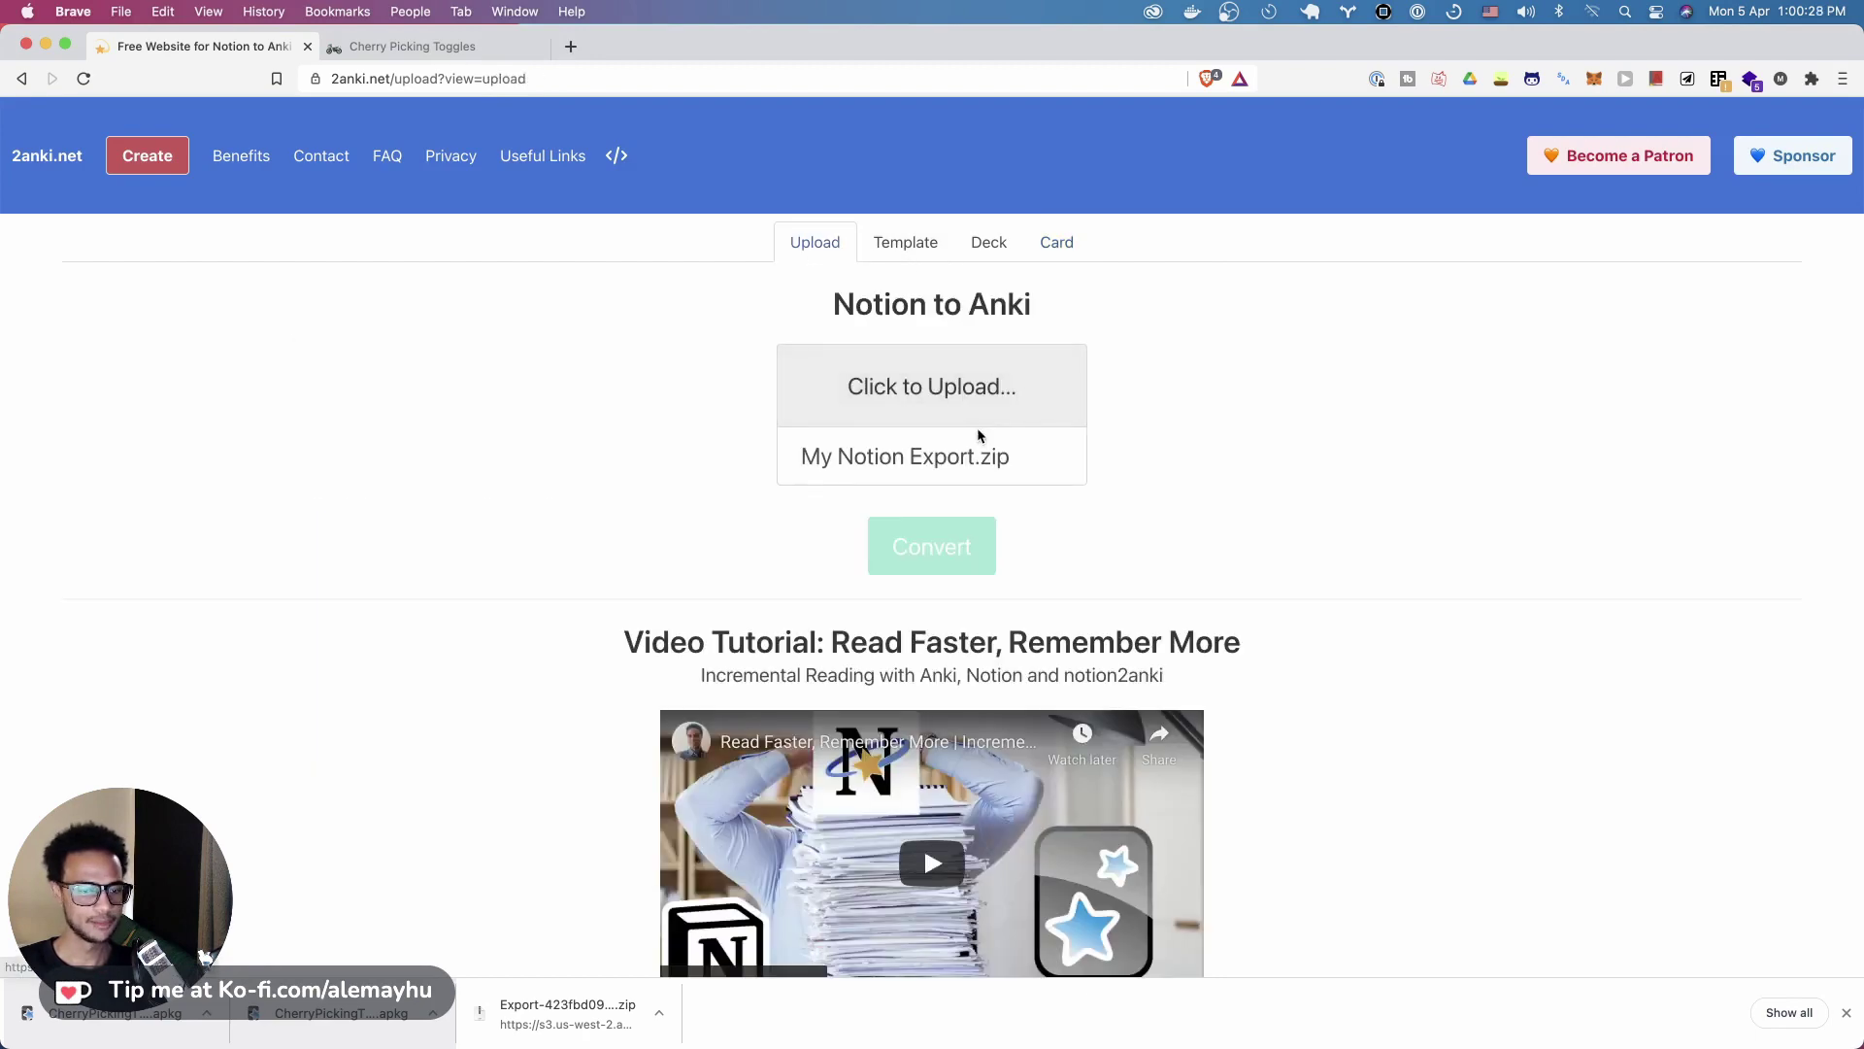
pyautogui.click(978, 436)
pyautogui.click(979, 437)
pyautogui.press('Return')
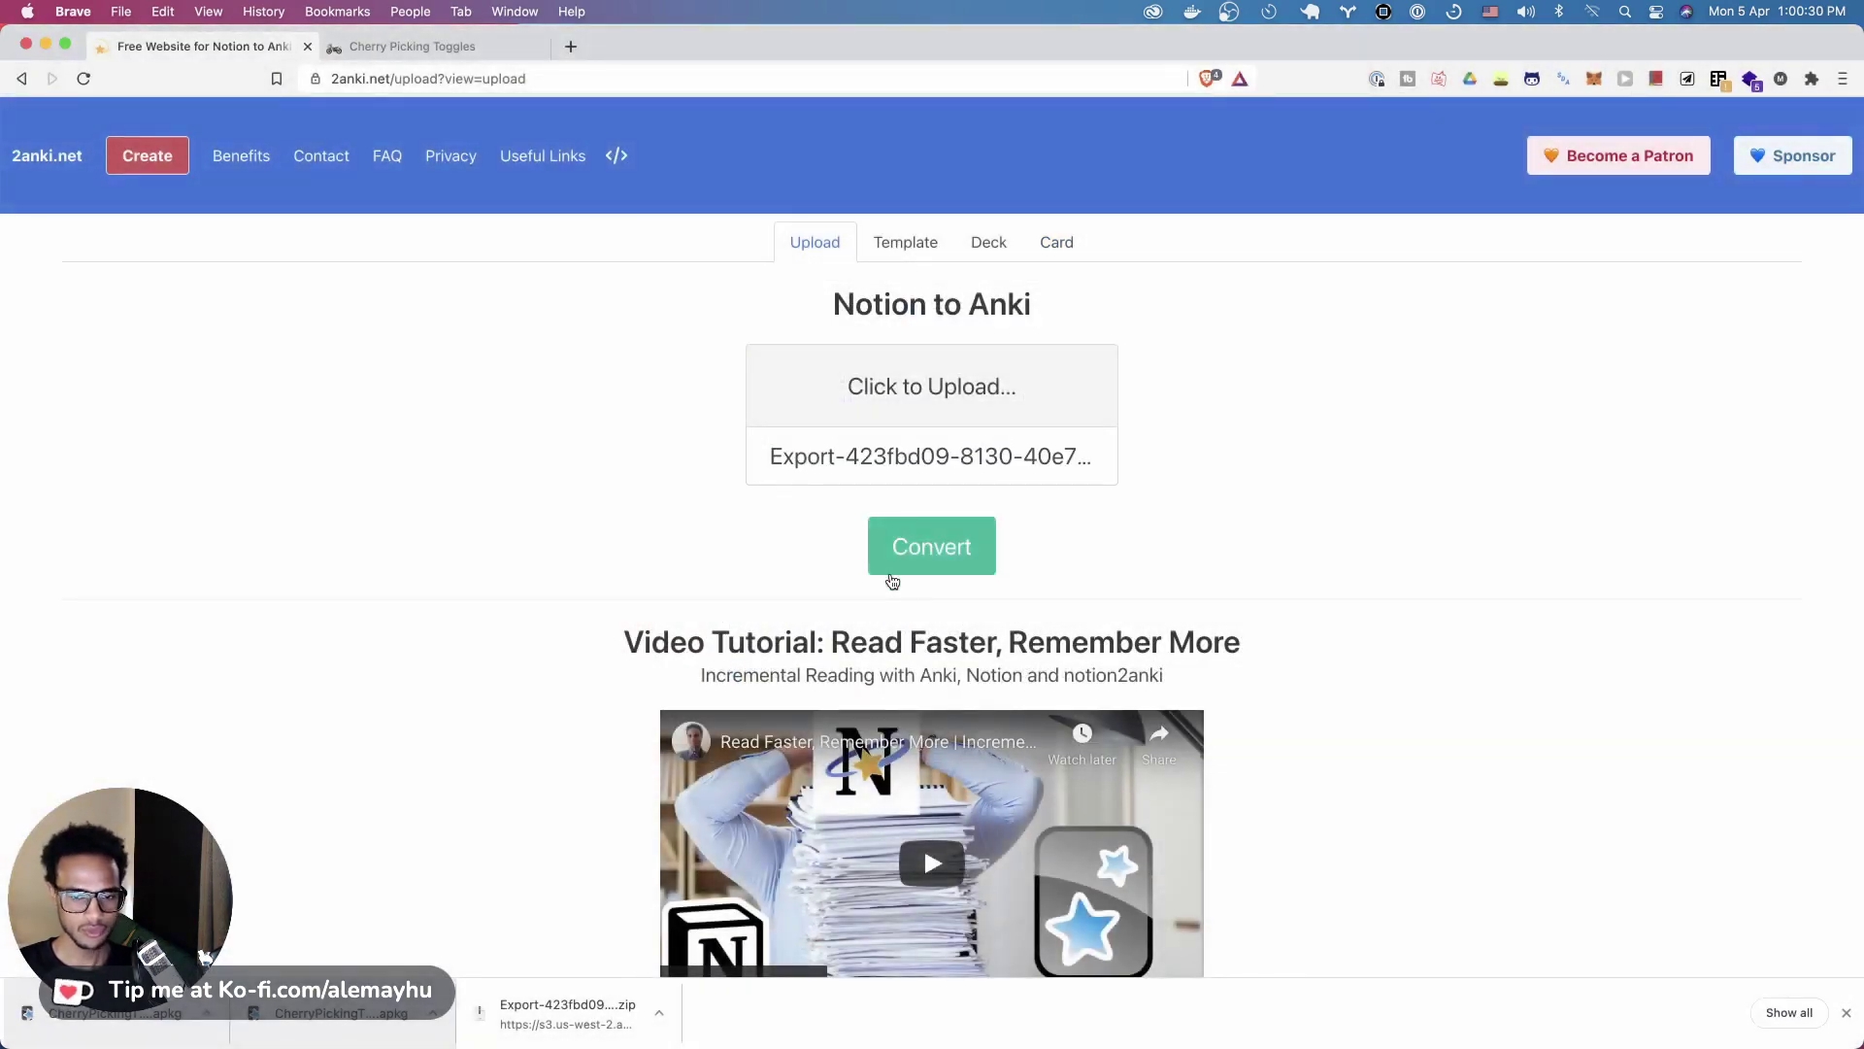
pyautogui.click(892, 581)
pyautogui.click(950, 380)
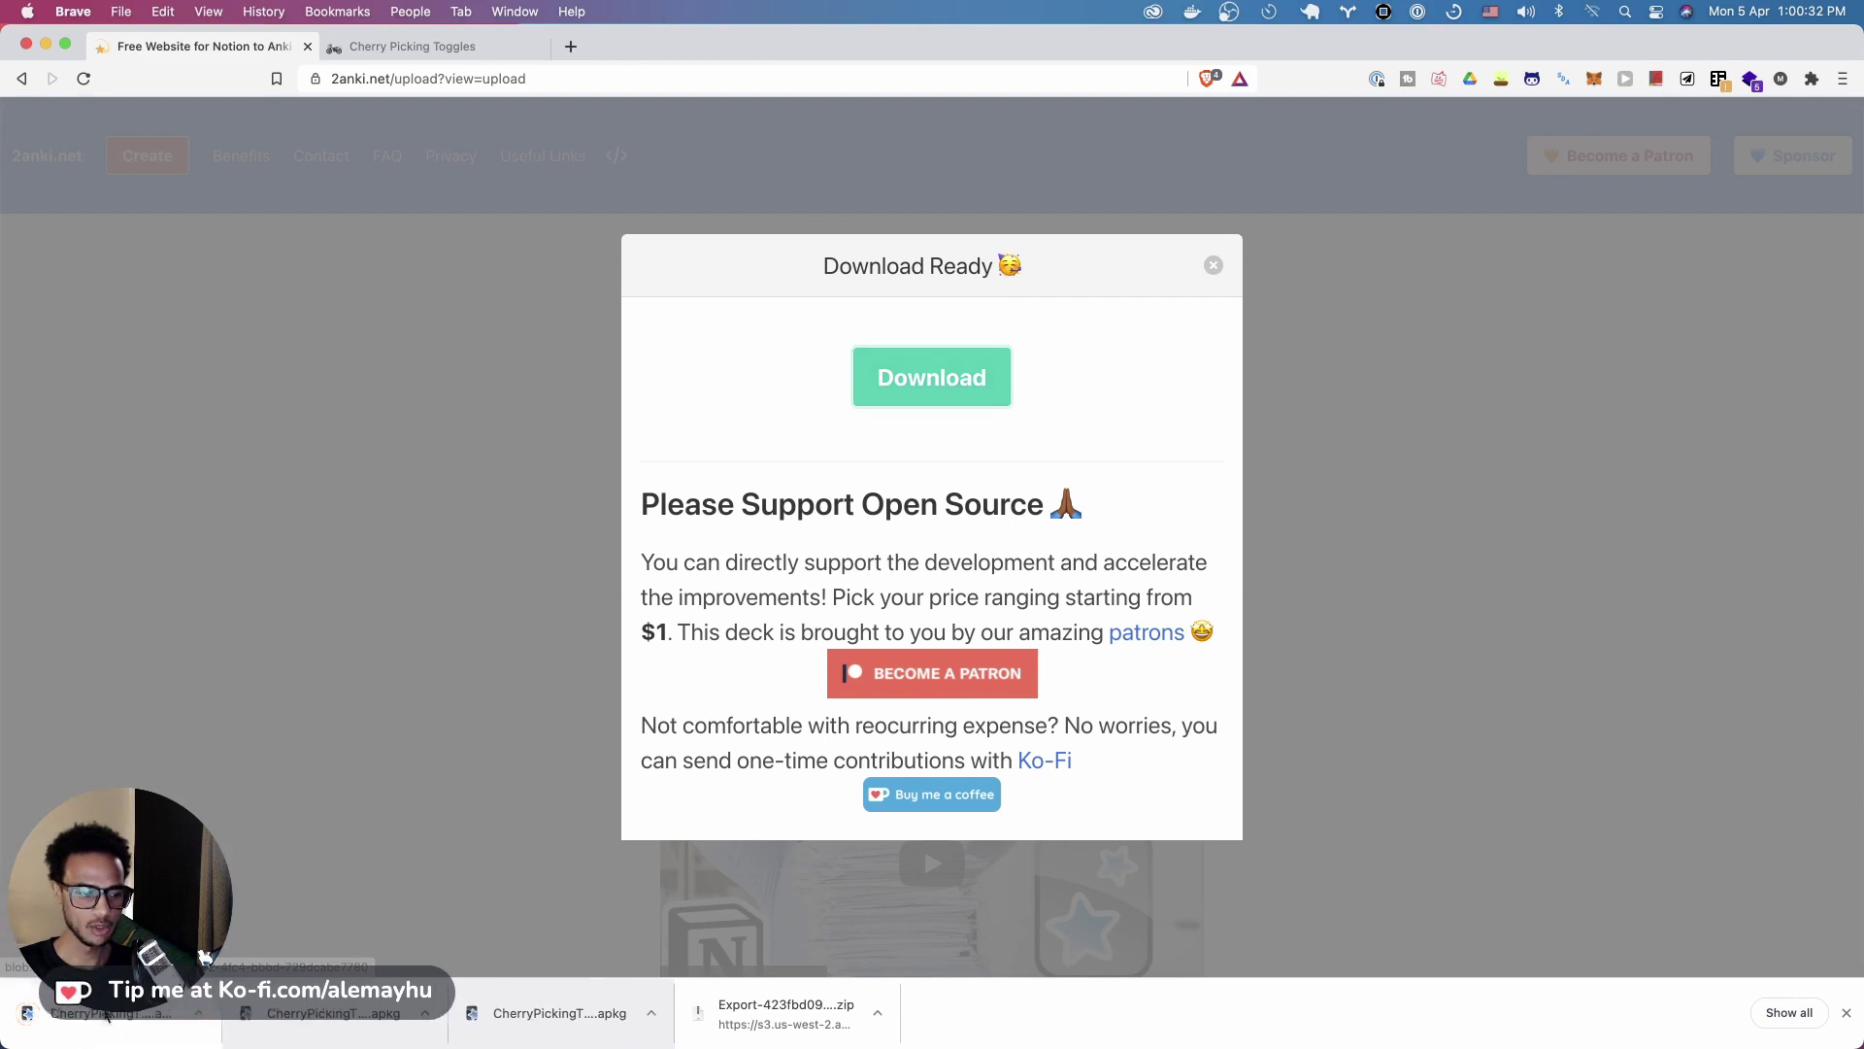
# Import the newly downloaded Cherry Picking Toggles deck into Anki and inspect its cards in the card browser, including the cloze card
pyautogui.click(107, 1016)
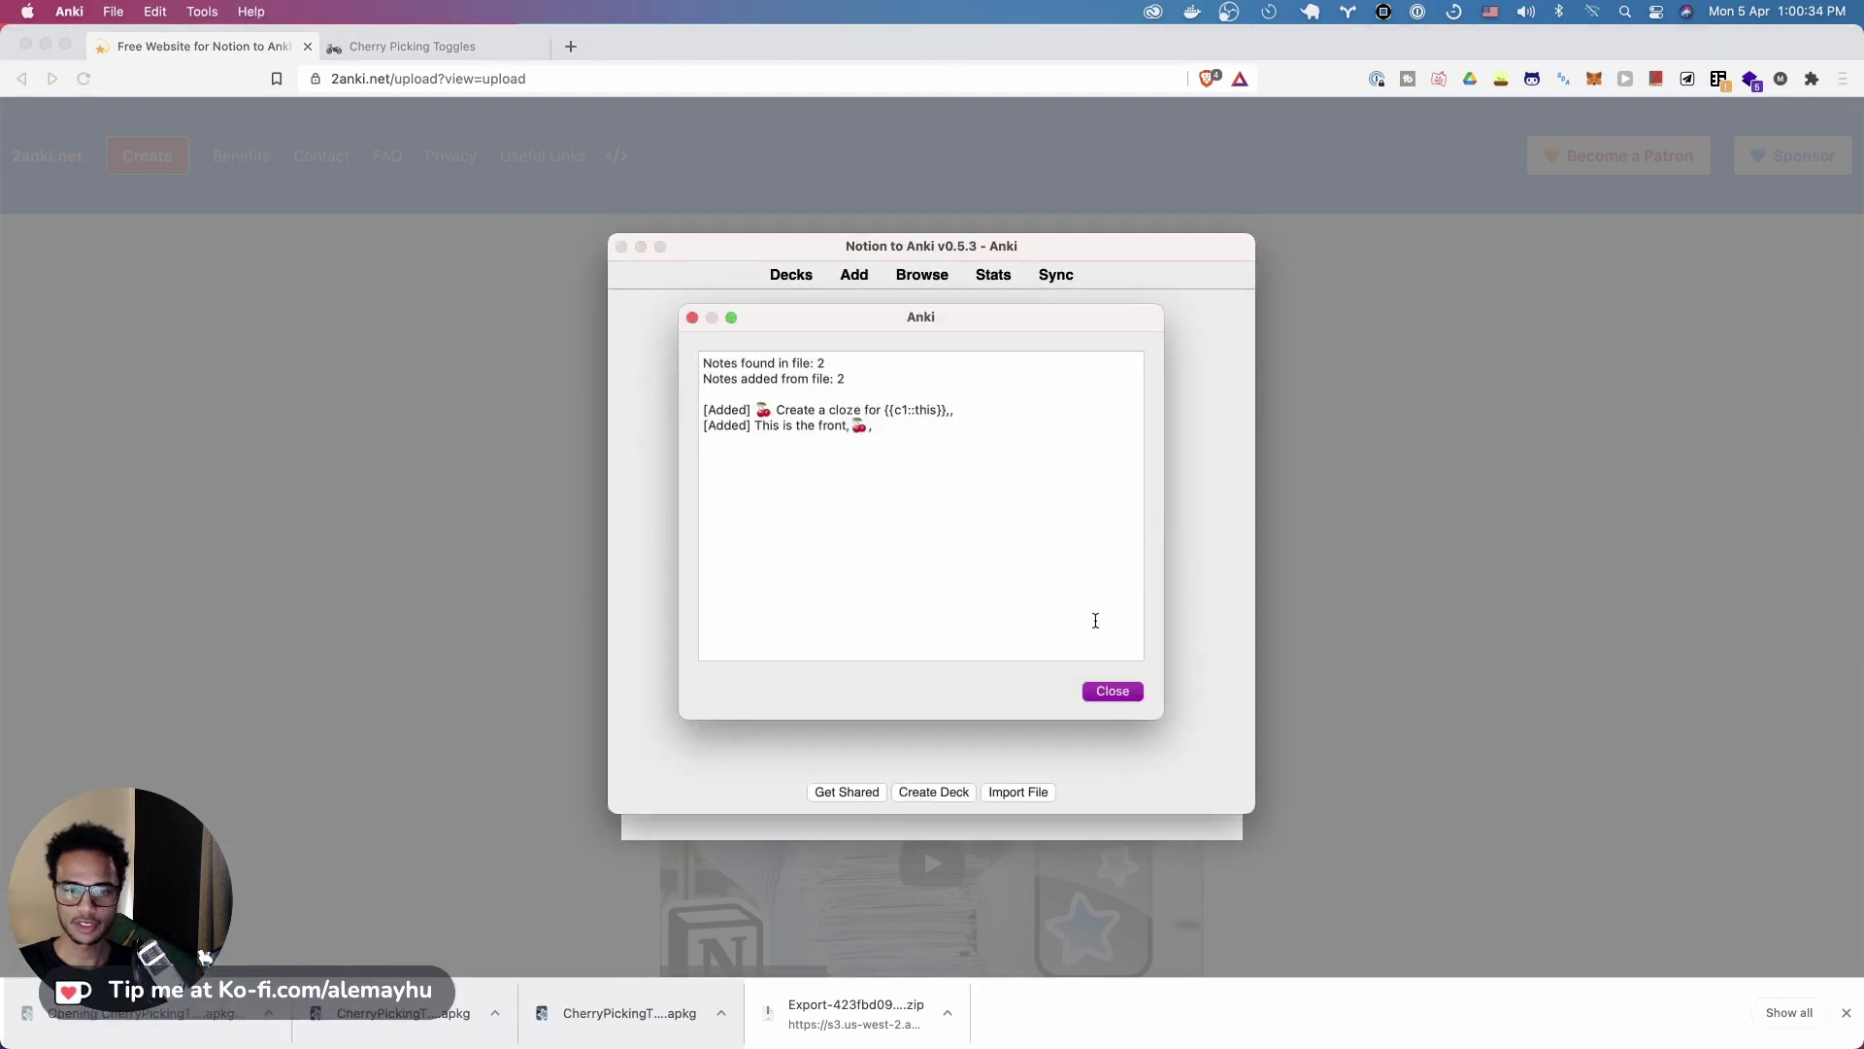
pyautogui.click(1114, 694)
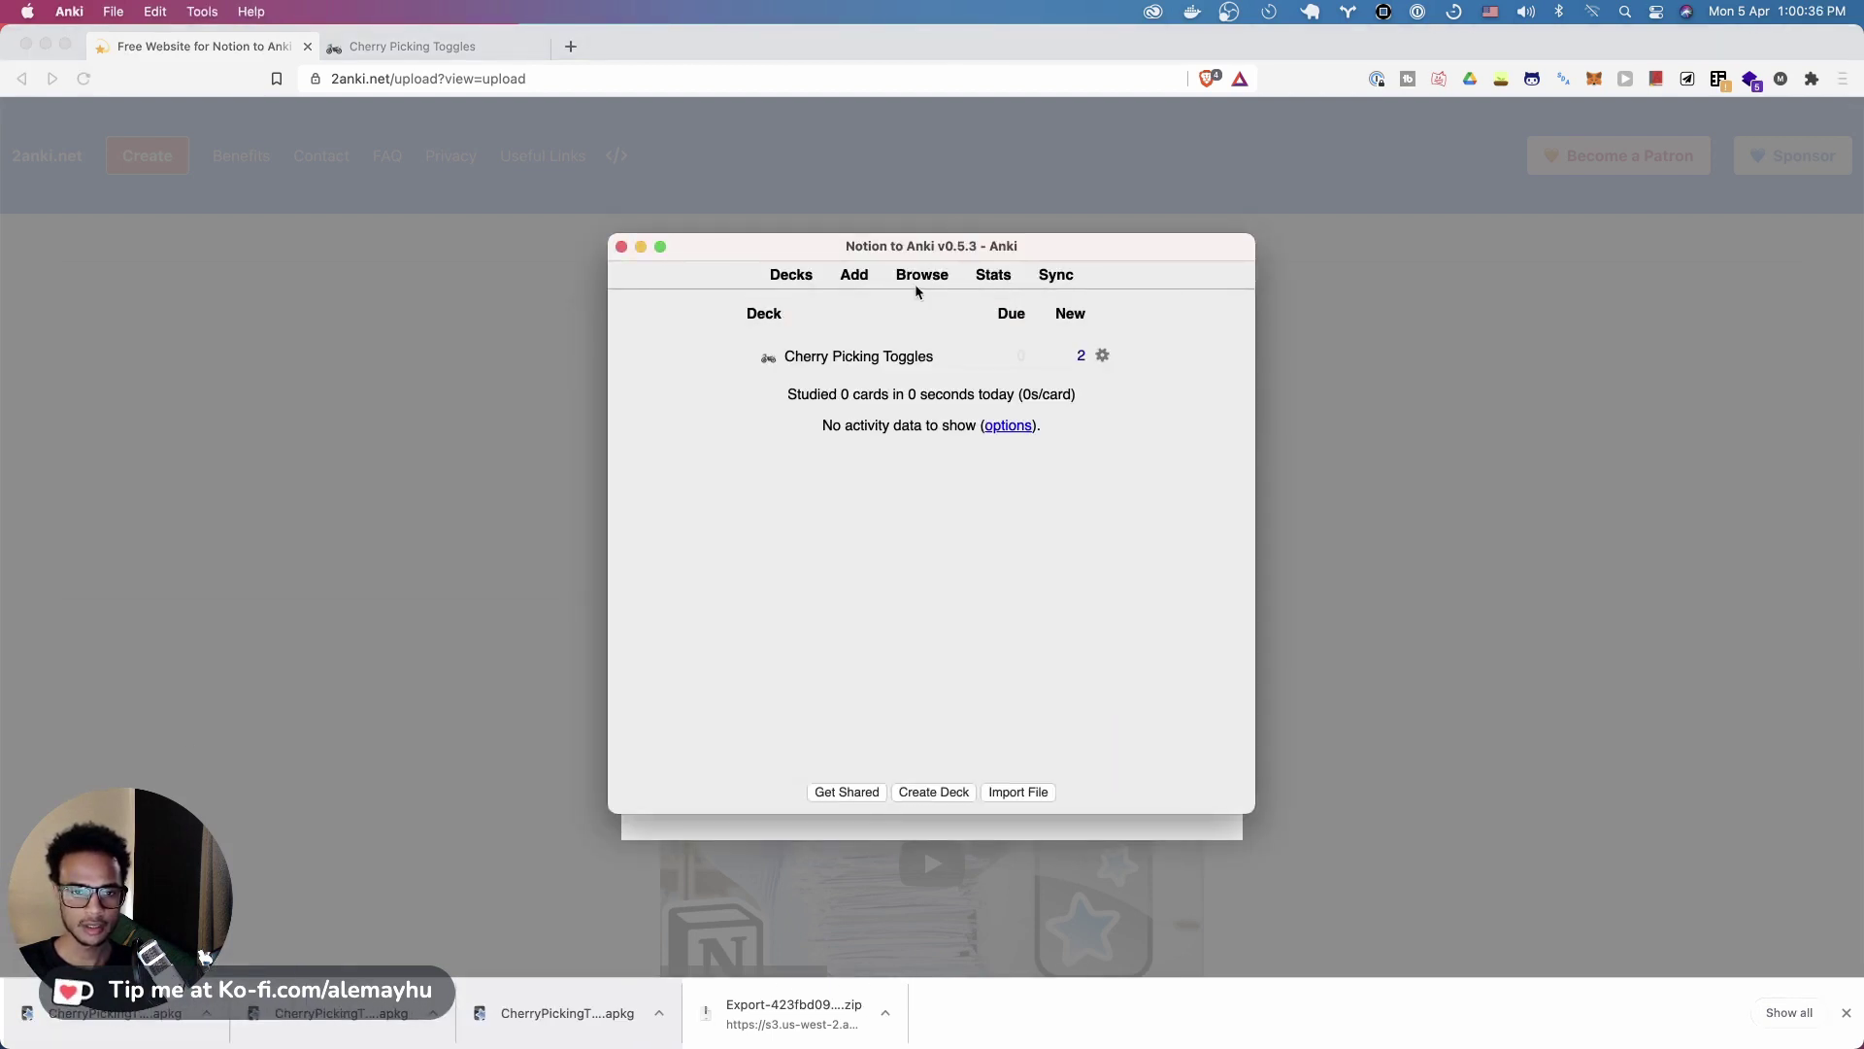
pyautogui.click(916, 277)
pyautogui.scroll(-3, 711, 746)
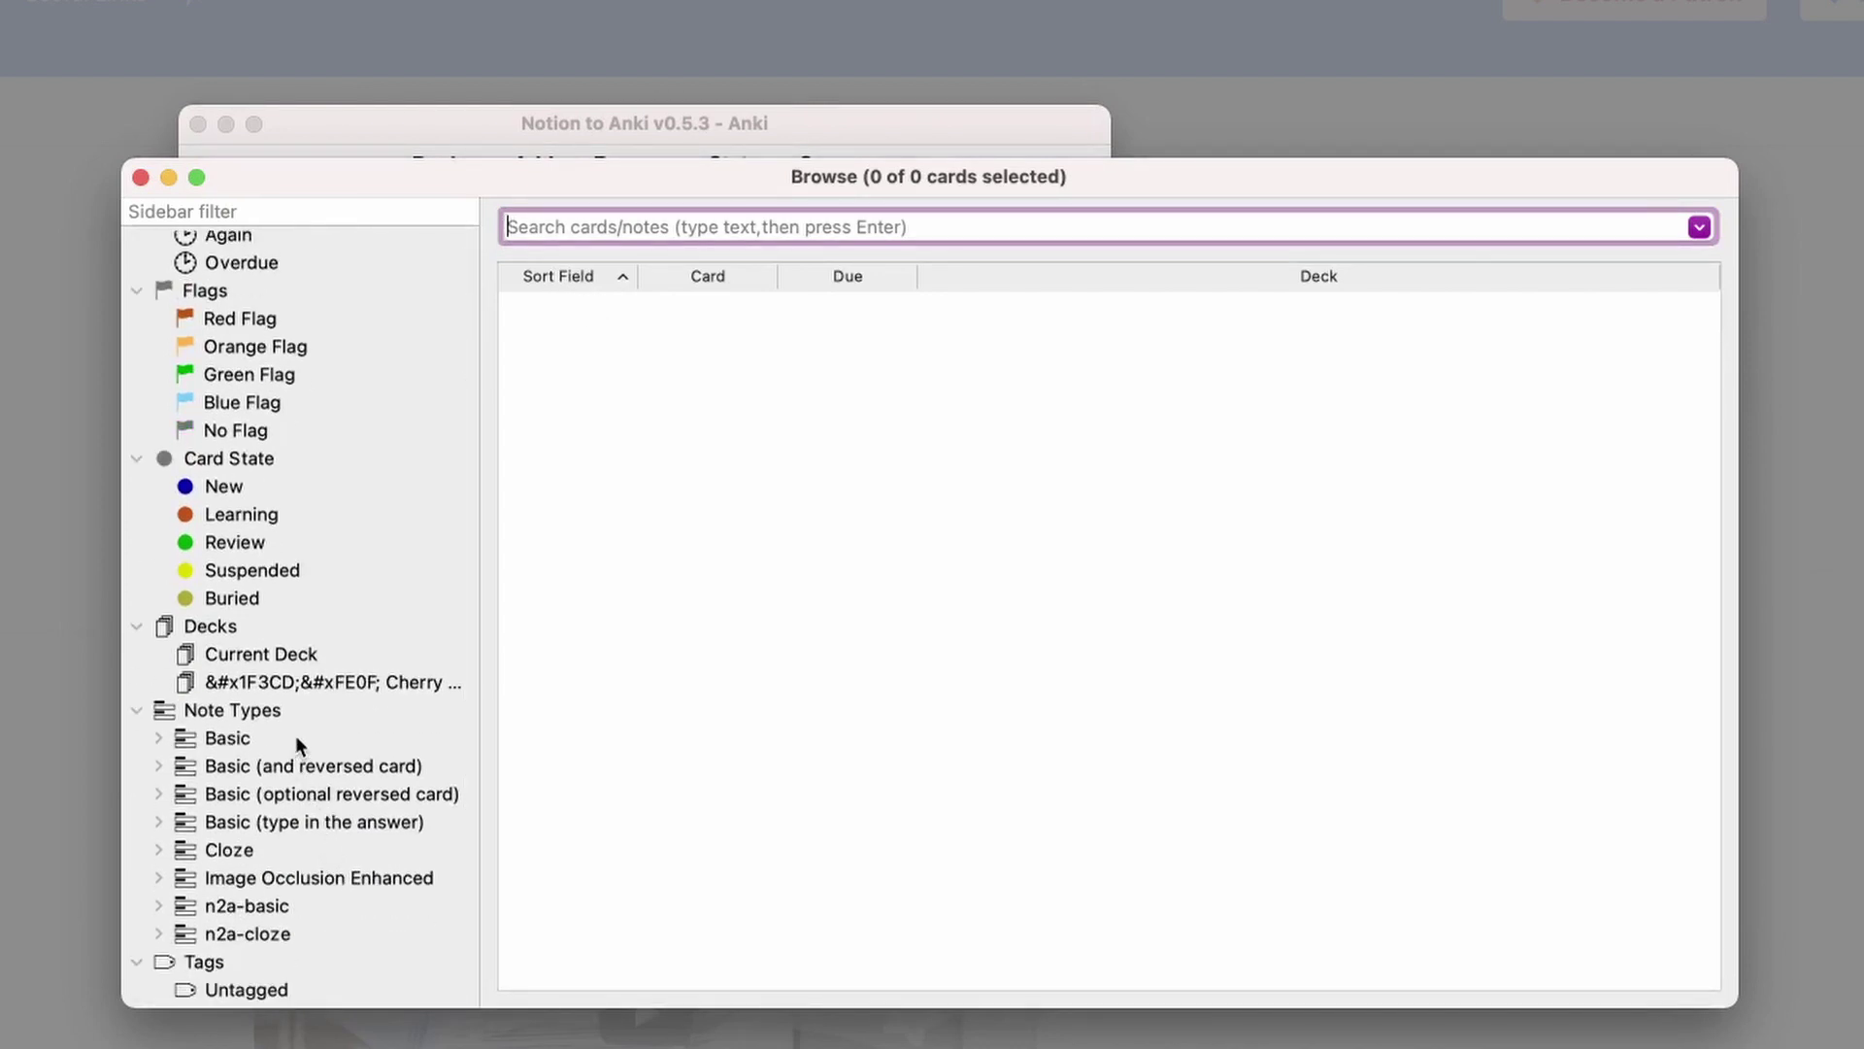
pyautogui.click(285, 685)
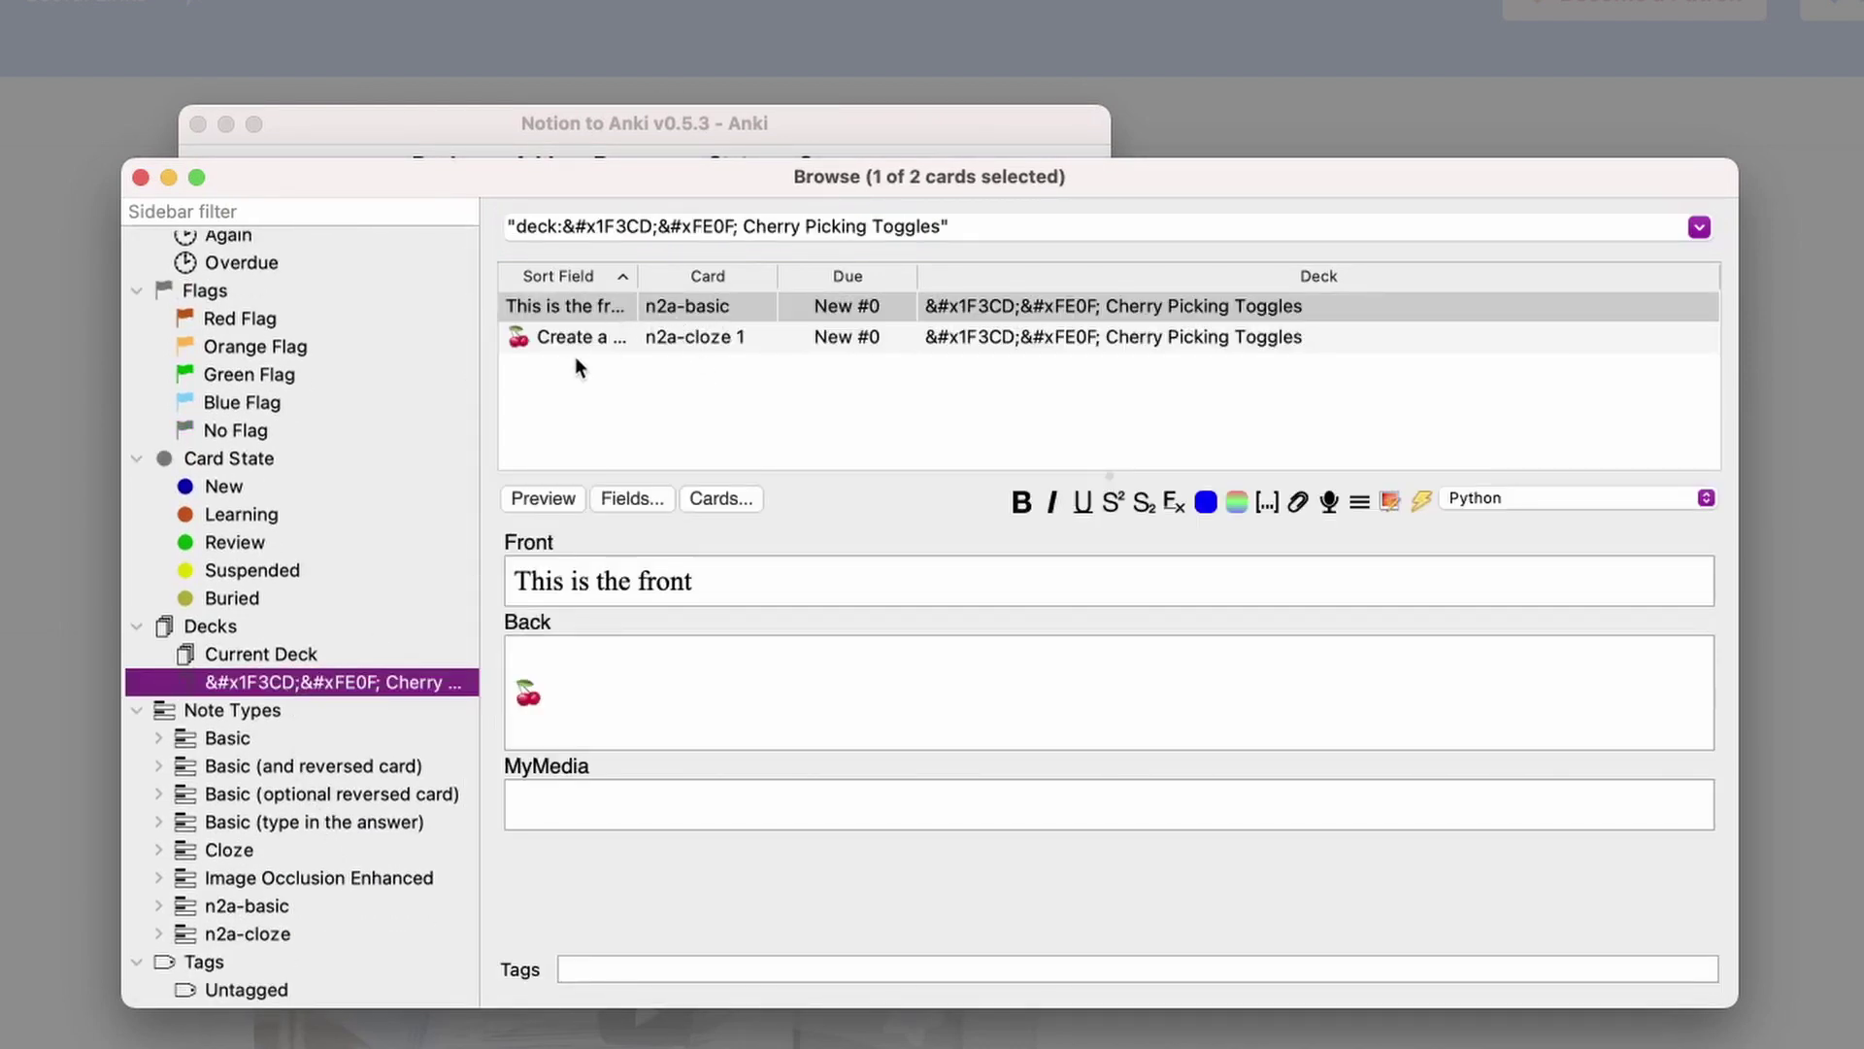
pyautogui.click(590, 336)
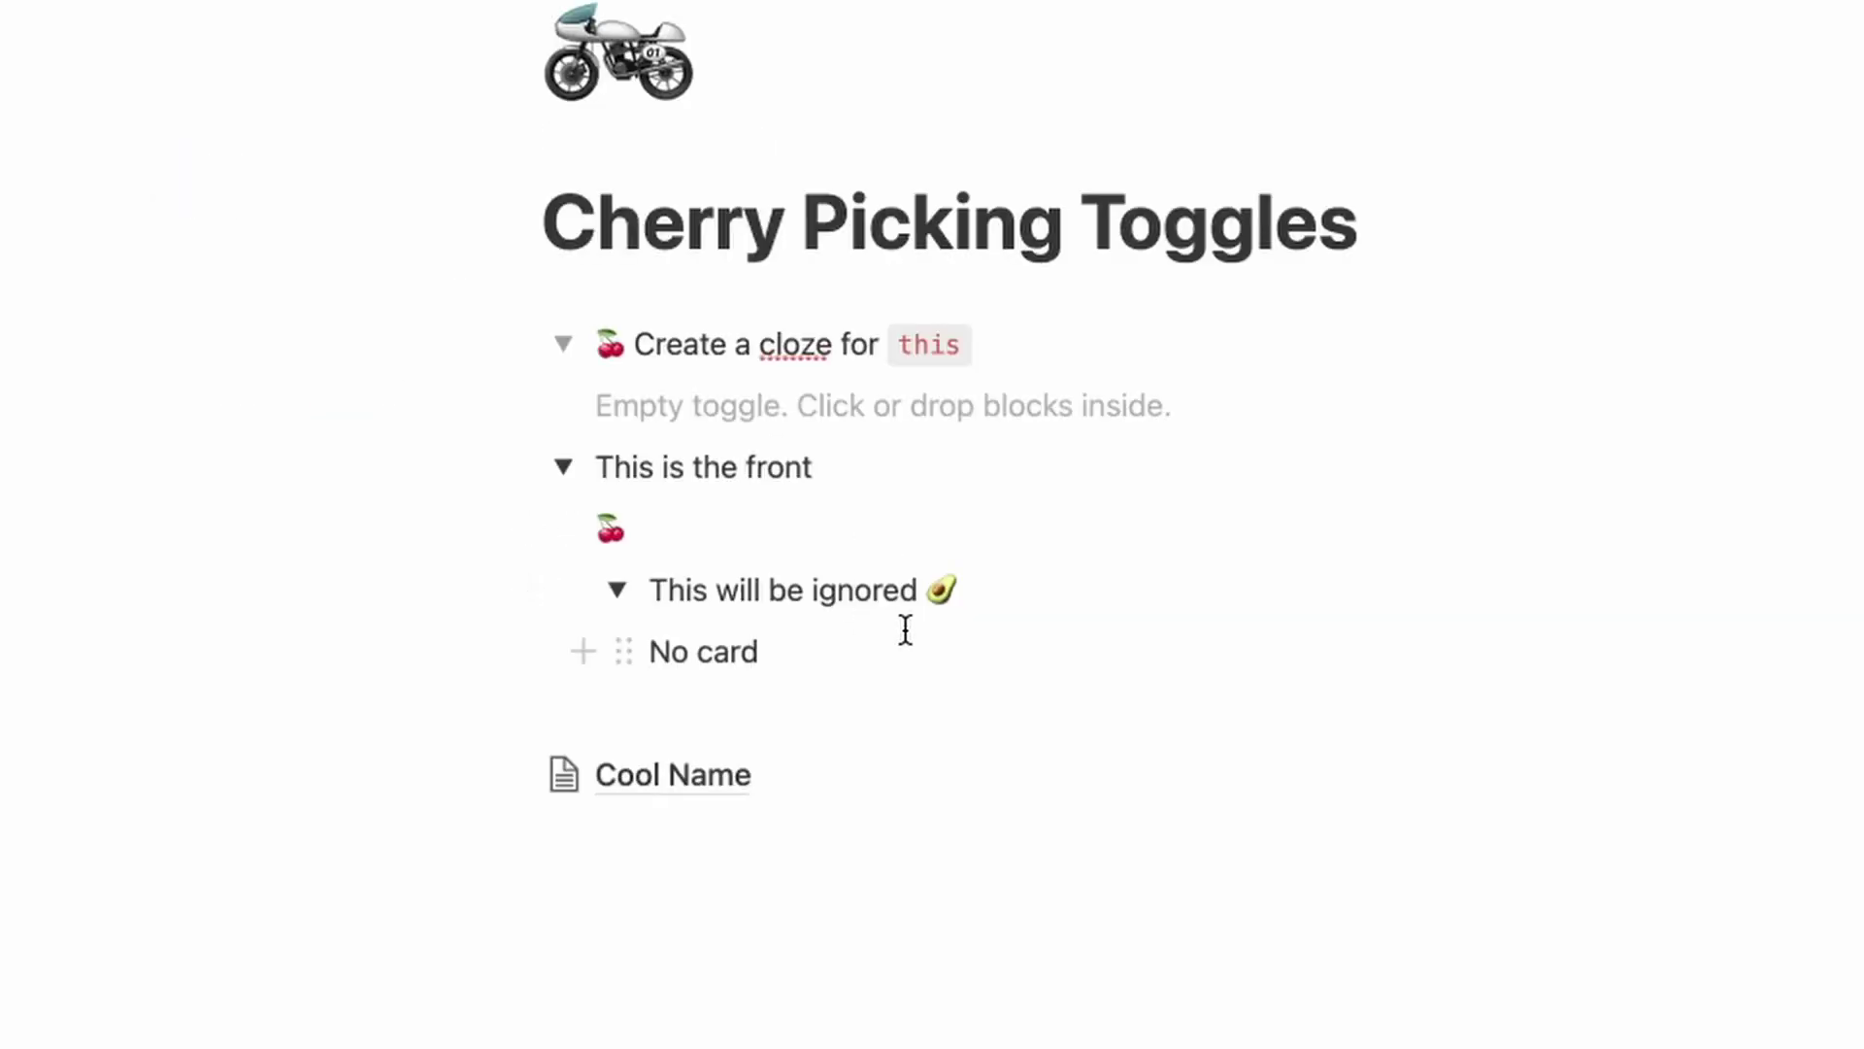
# On the Cherry Picking Toggles page in Notion, highlight the nested "This will be ignored" toggle and its 🥑 emoji
pyautogui.moveTo(904, 633); pyautogui.dragTo(637, 593)
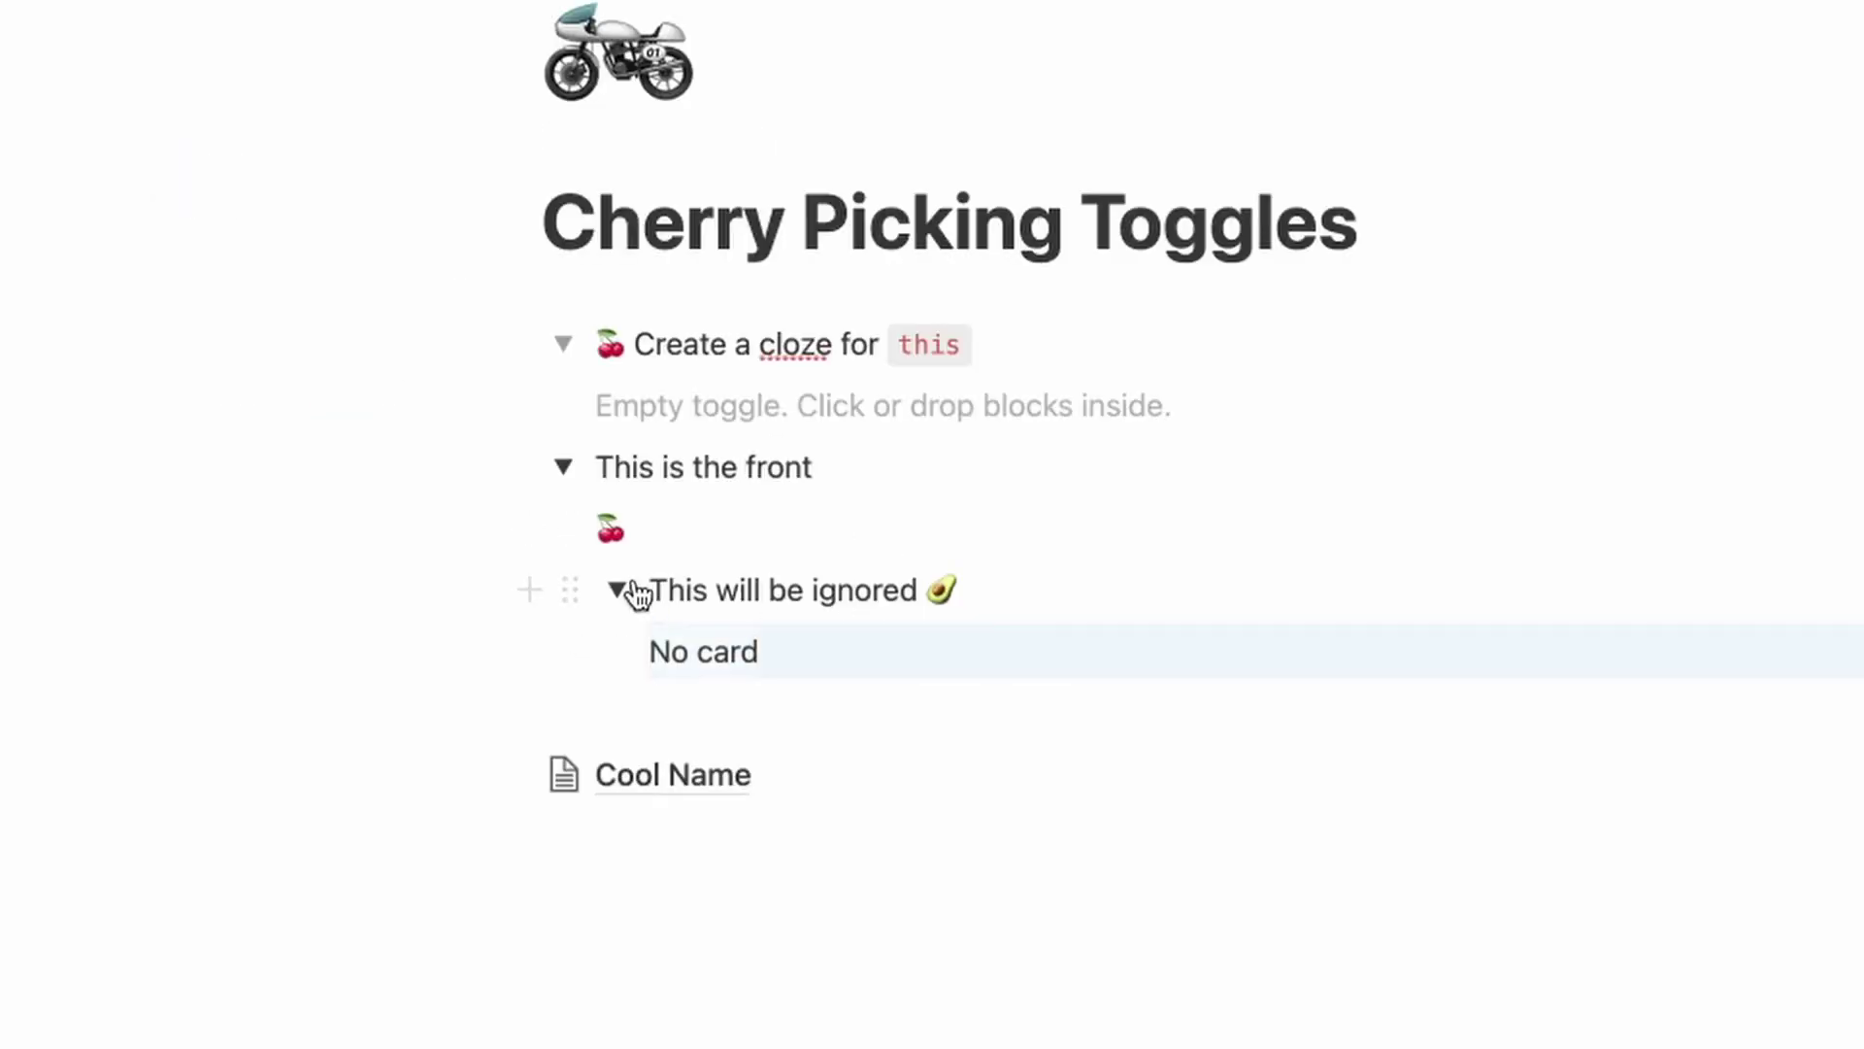
pyautogui.moveTo(824, 511); pyautogui.dragTo(700, 569)
pyautogui.doubleClick(775, 591)
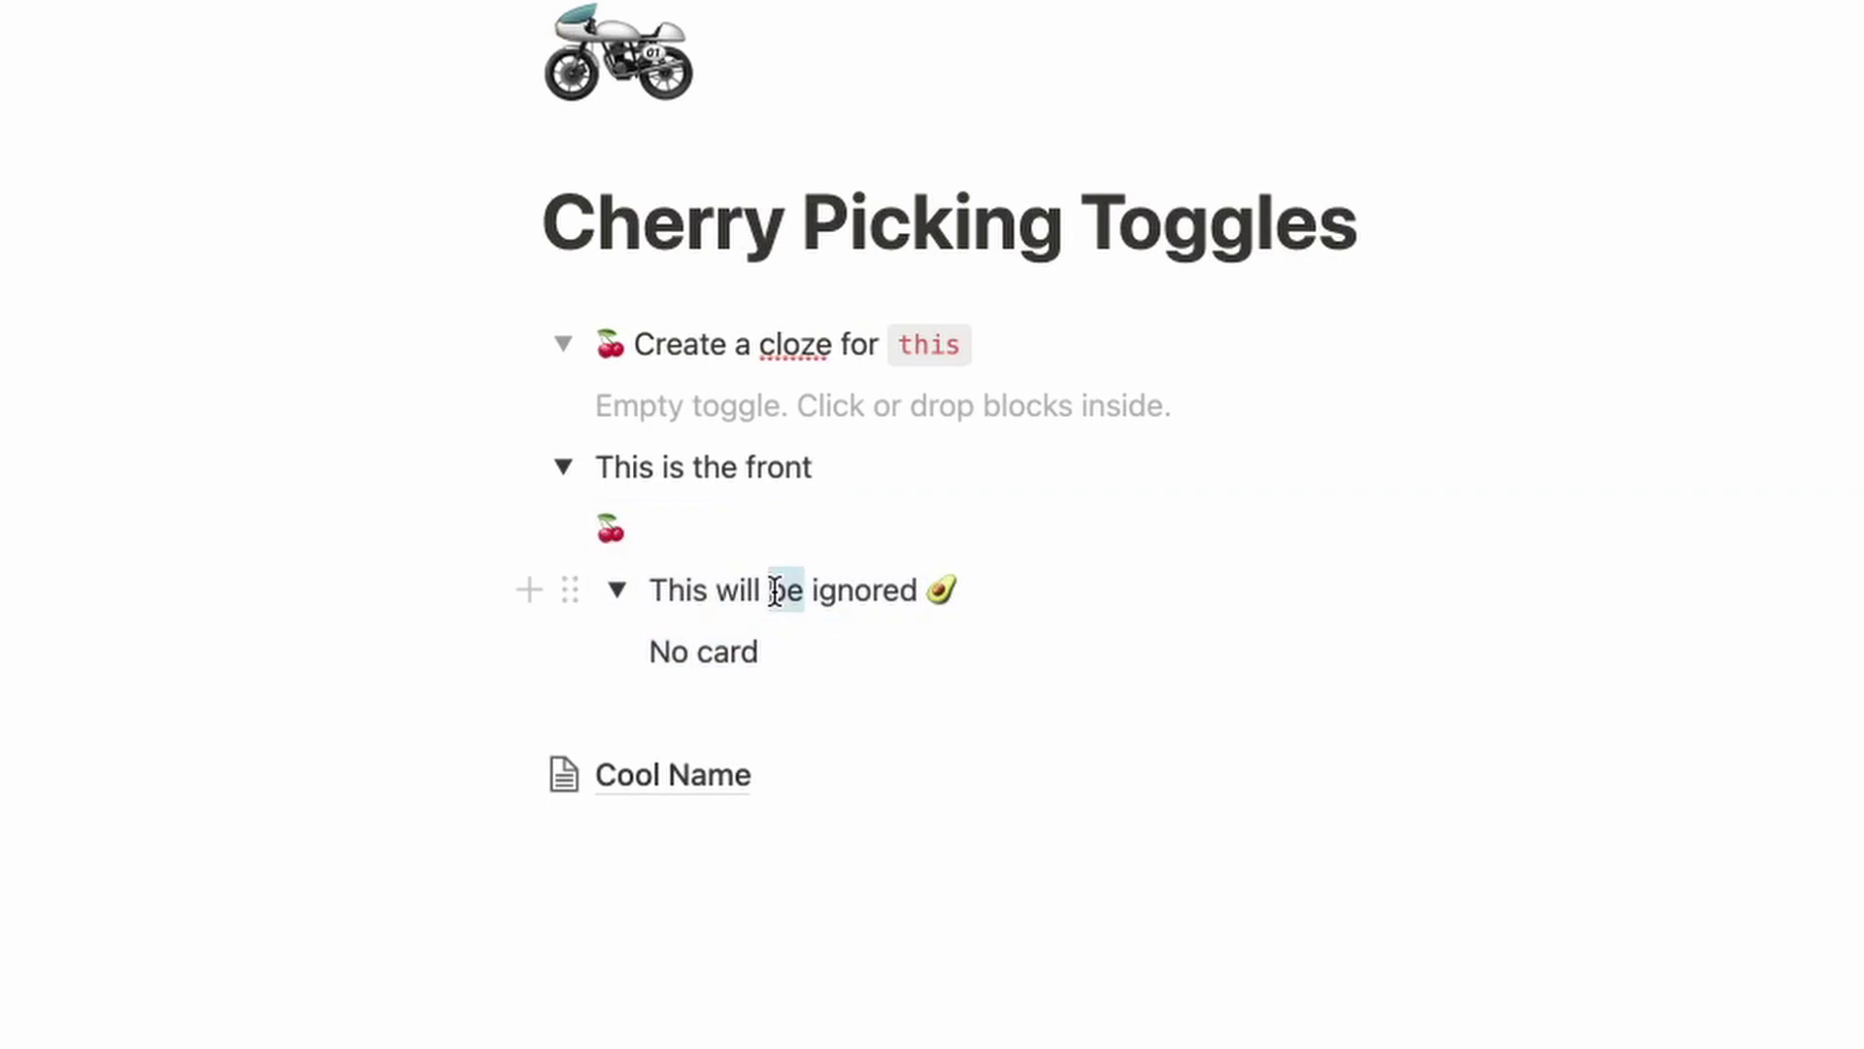
pyautogui.tripleClick(774, 591)
pyautogui.click(1001, 633)
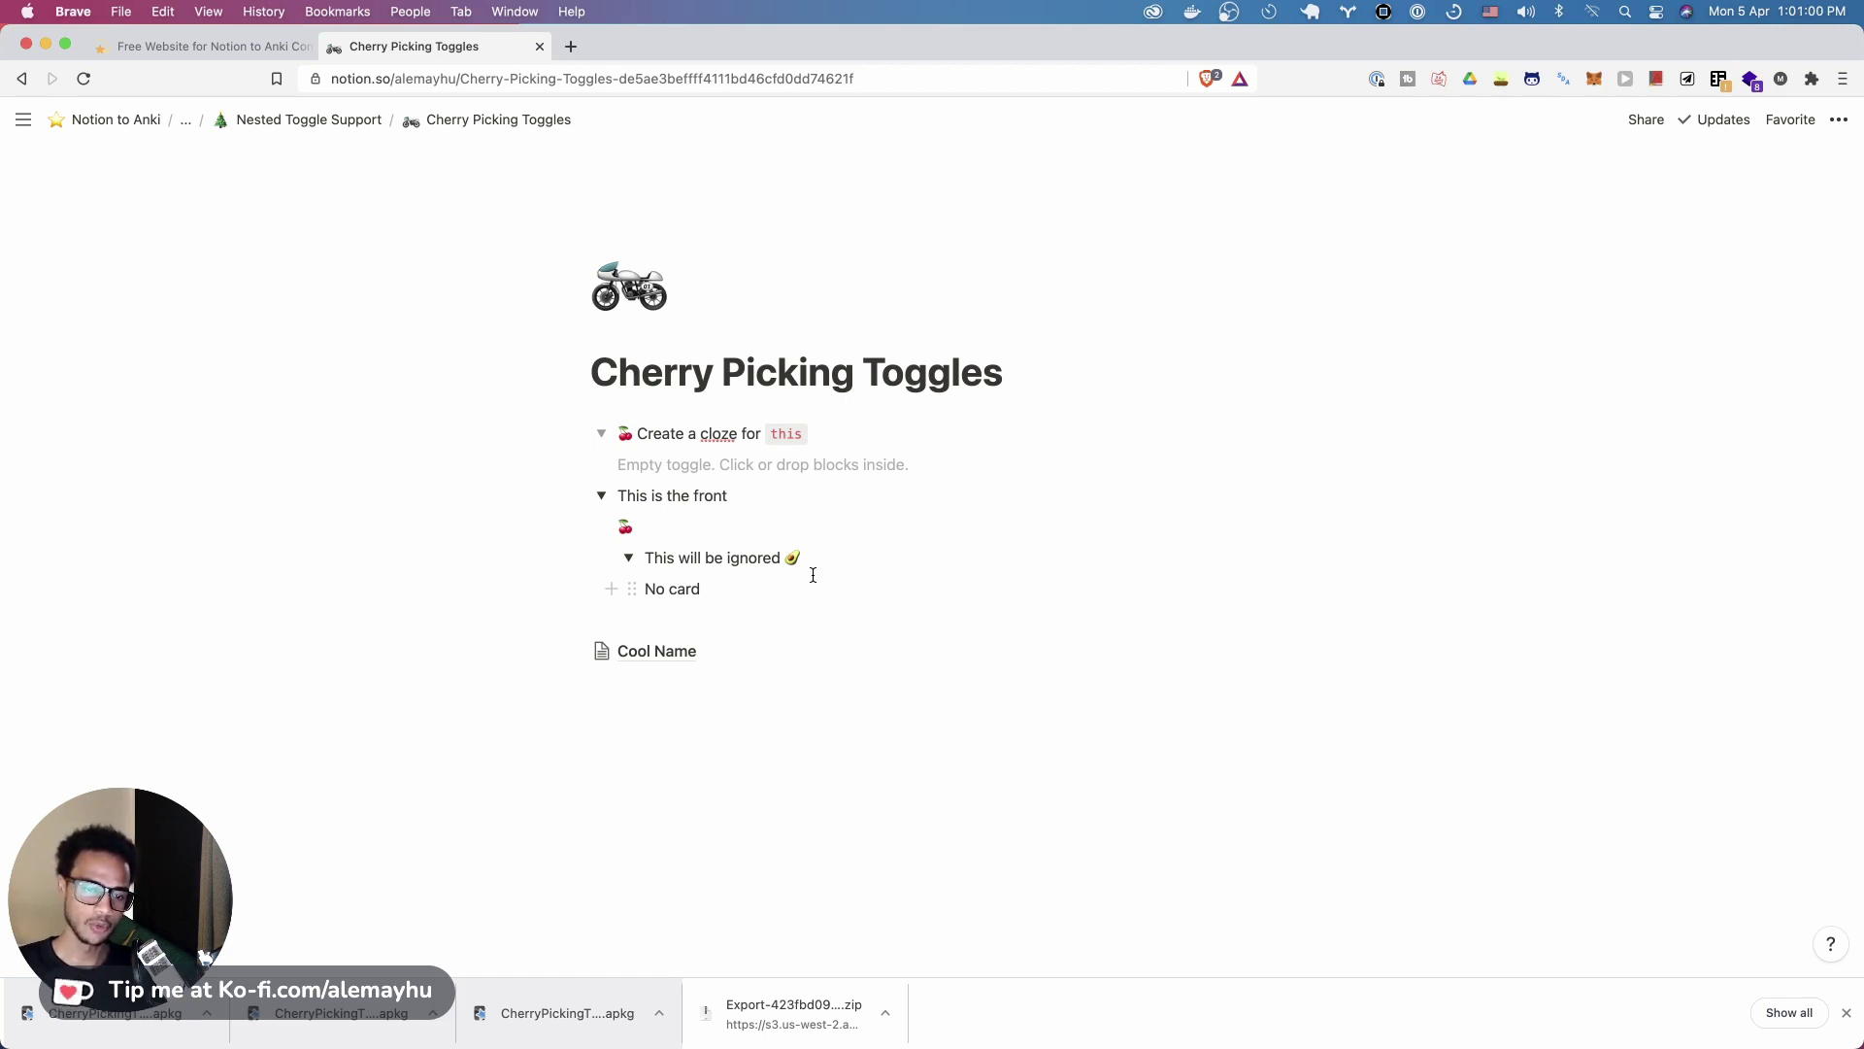
pyautogui.moveTo(812, 575); pyautogui.dragTo(782, 555)
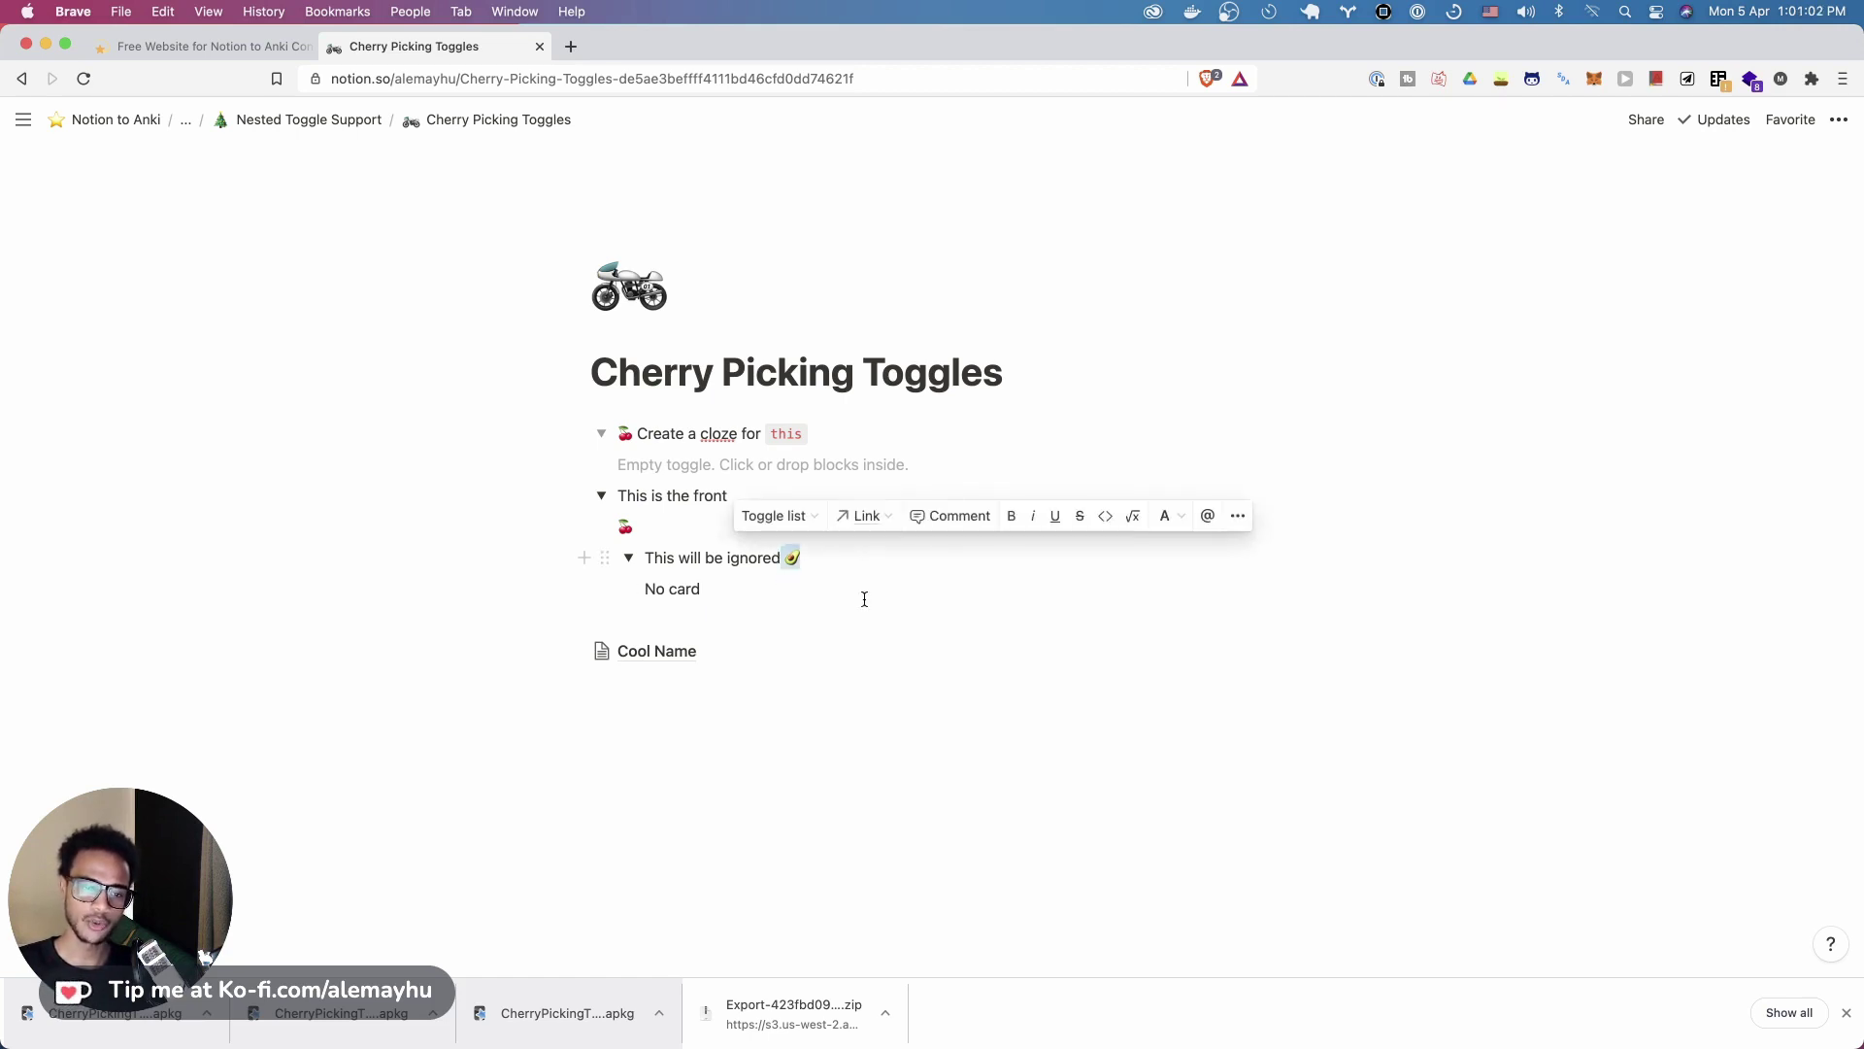
pyautogui.click(698, 588)
pyautogui.press('super+Tab')
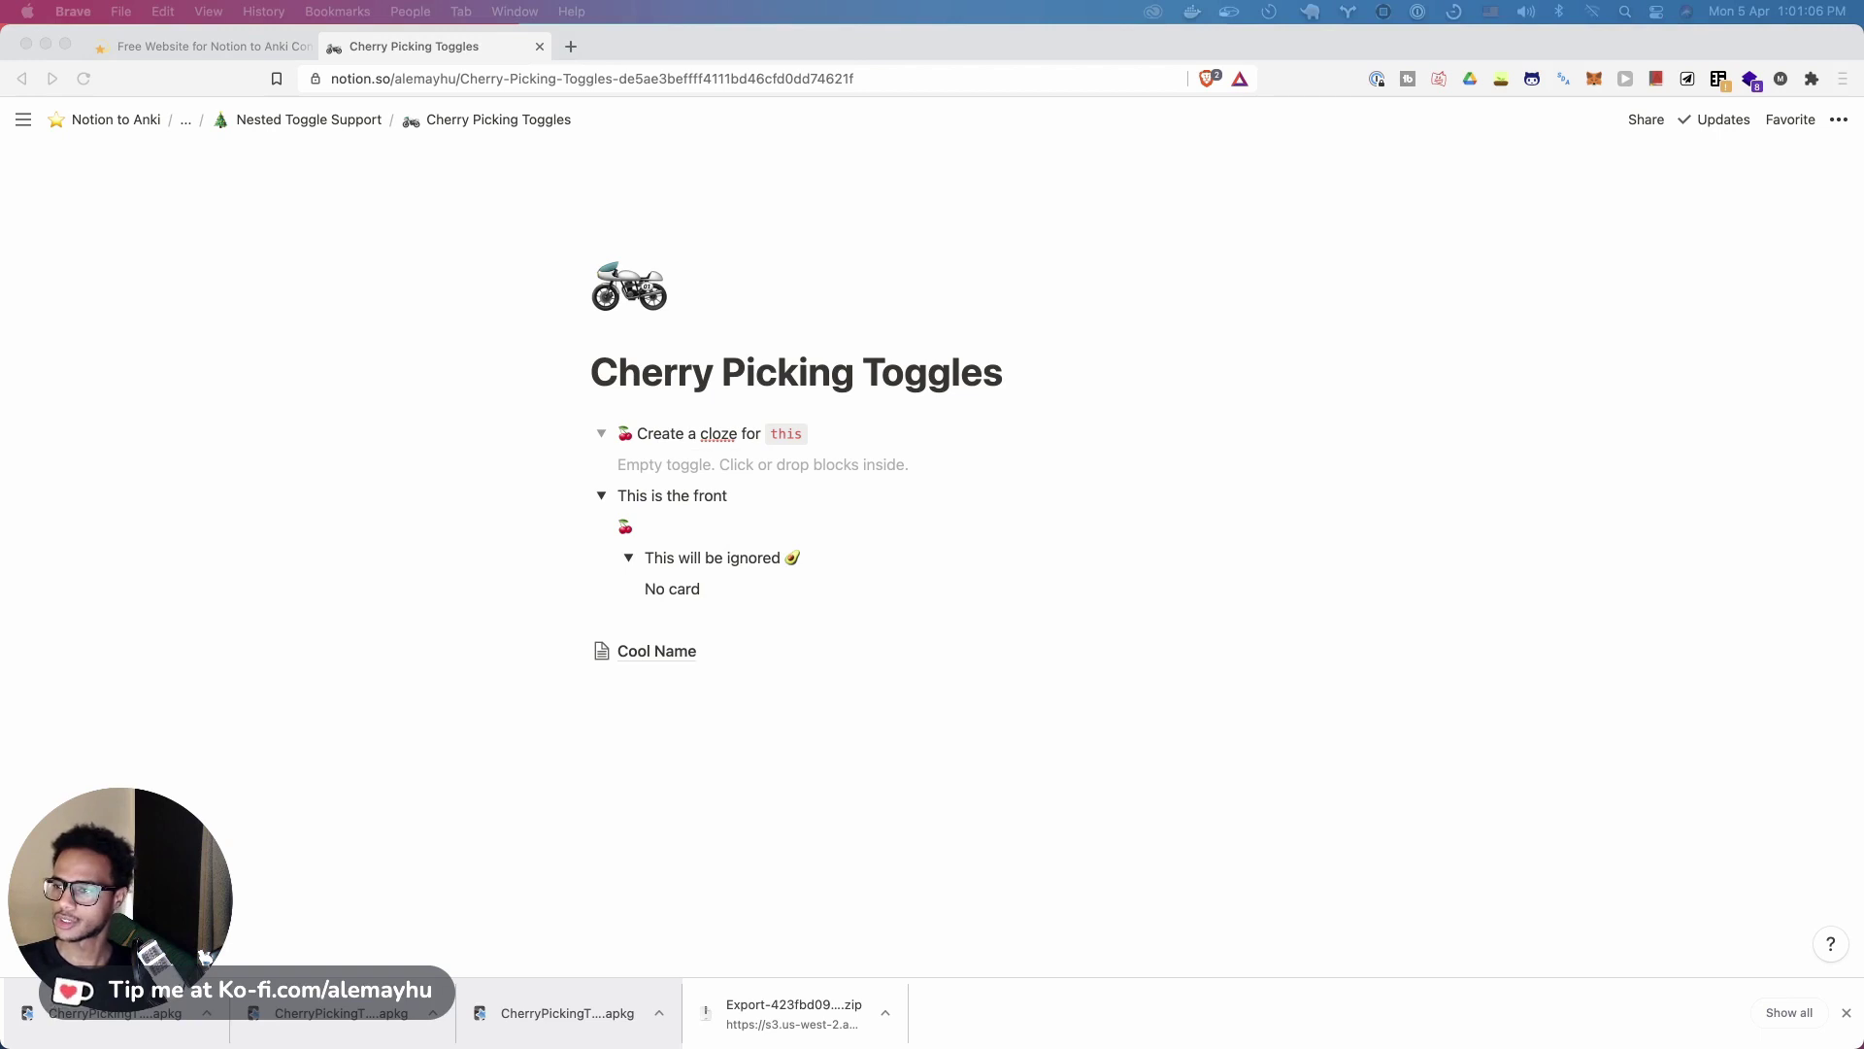
pyautogui.press('super+Tab')
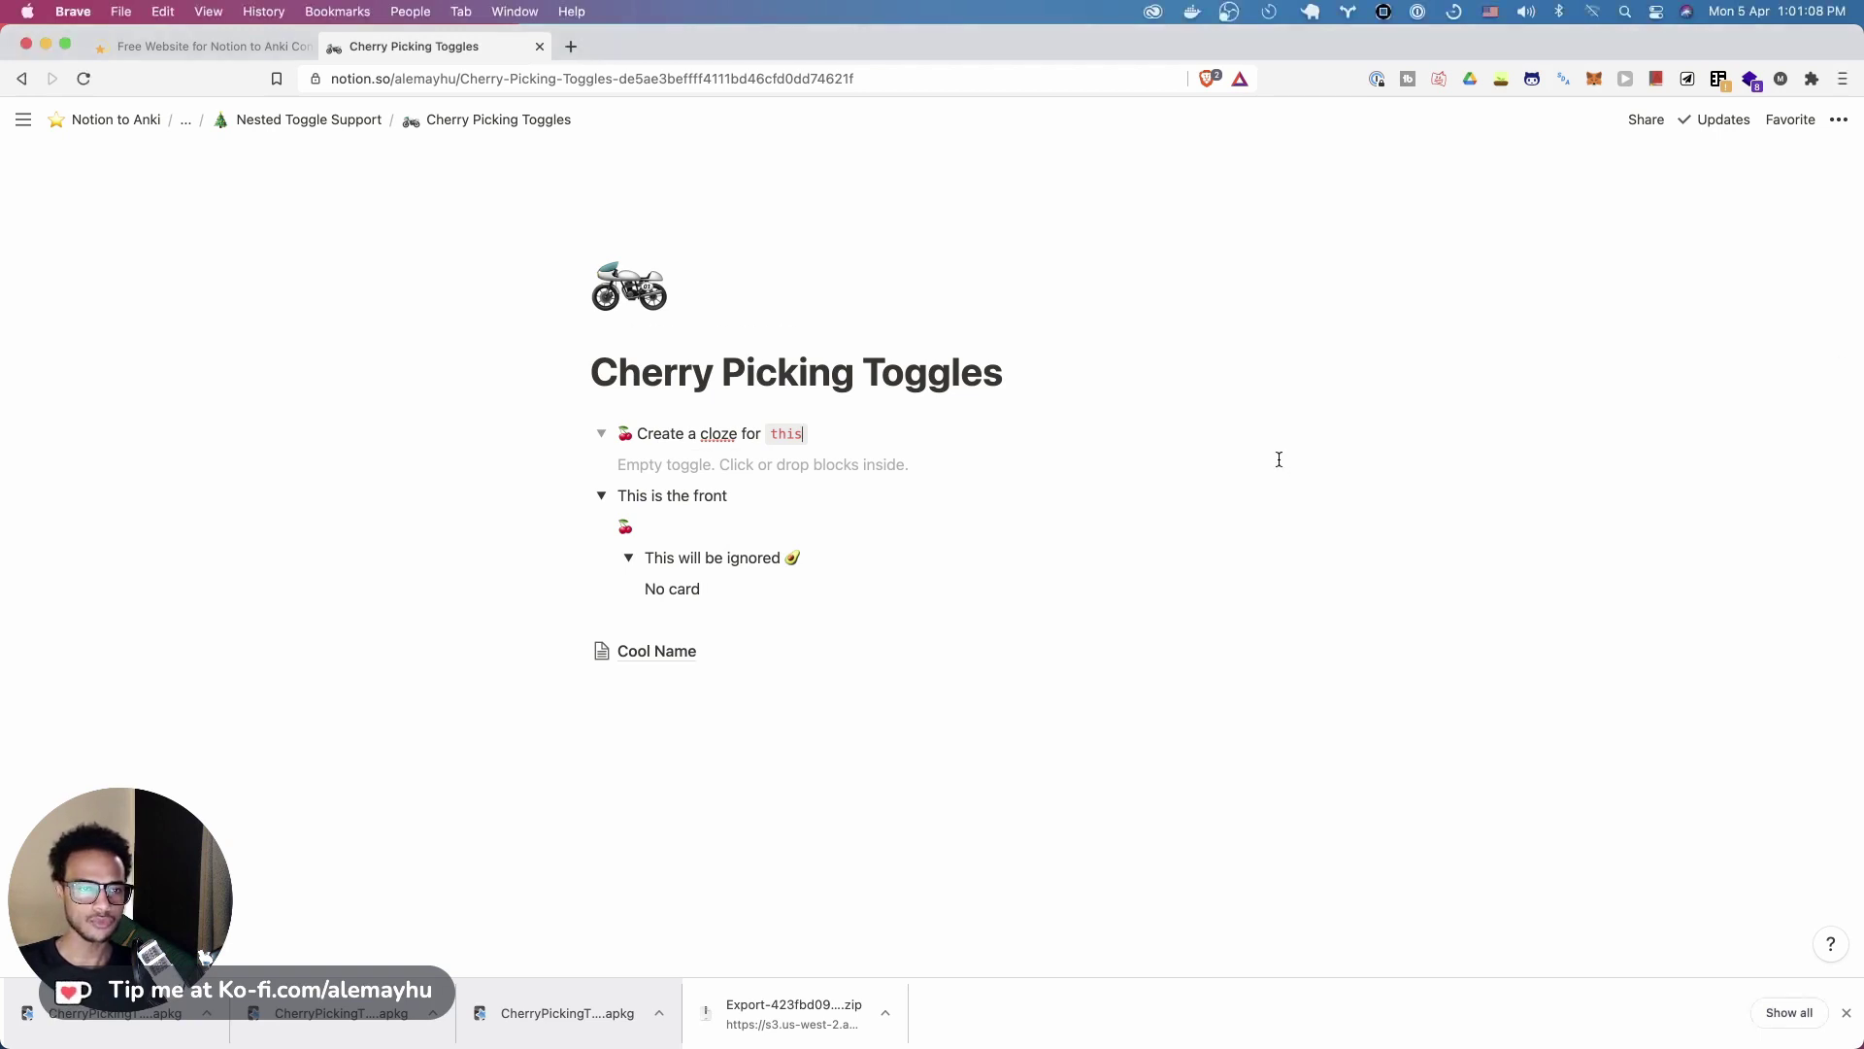
pyautogui.click(1055, 621)
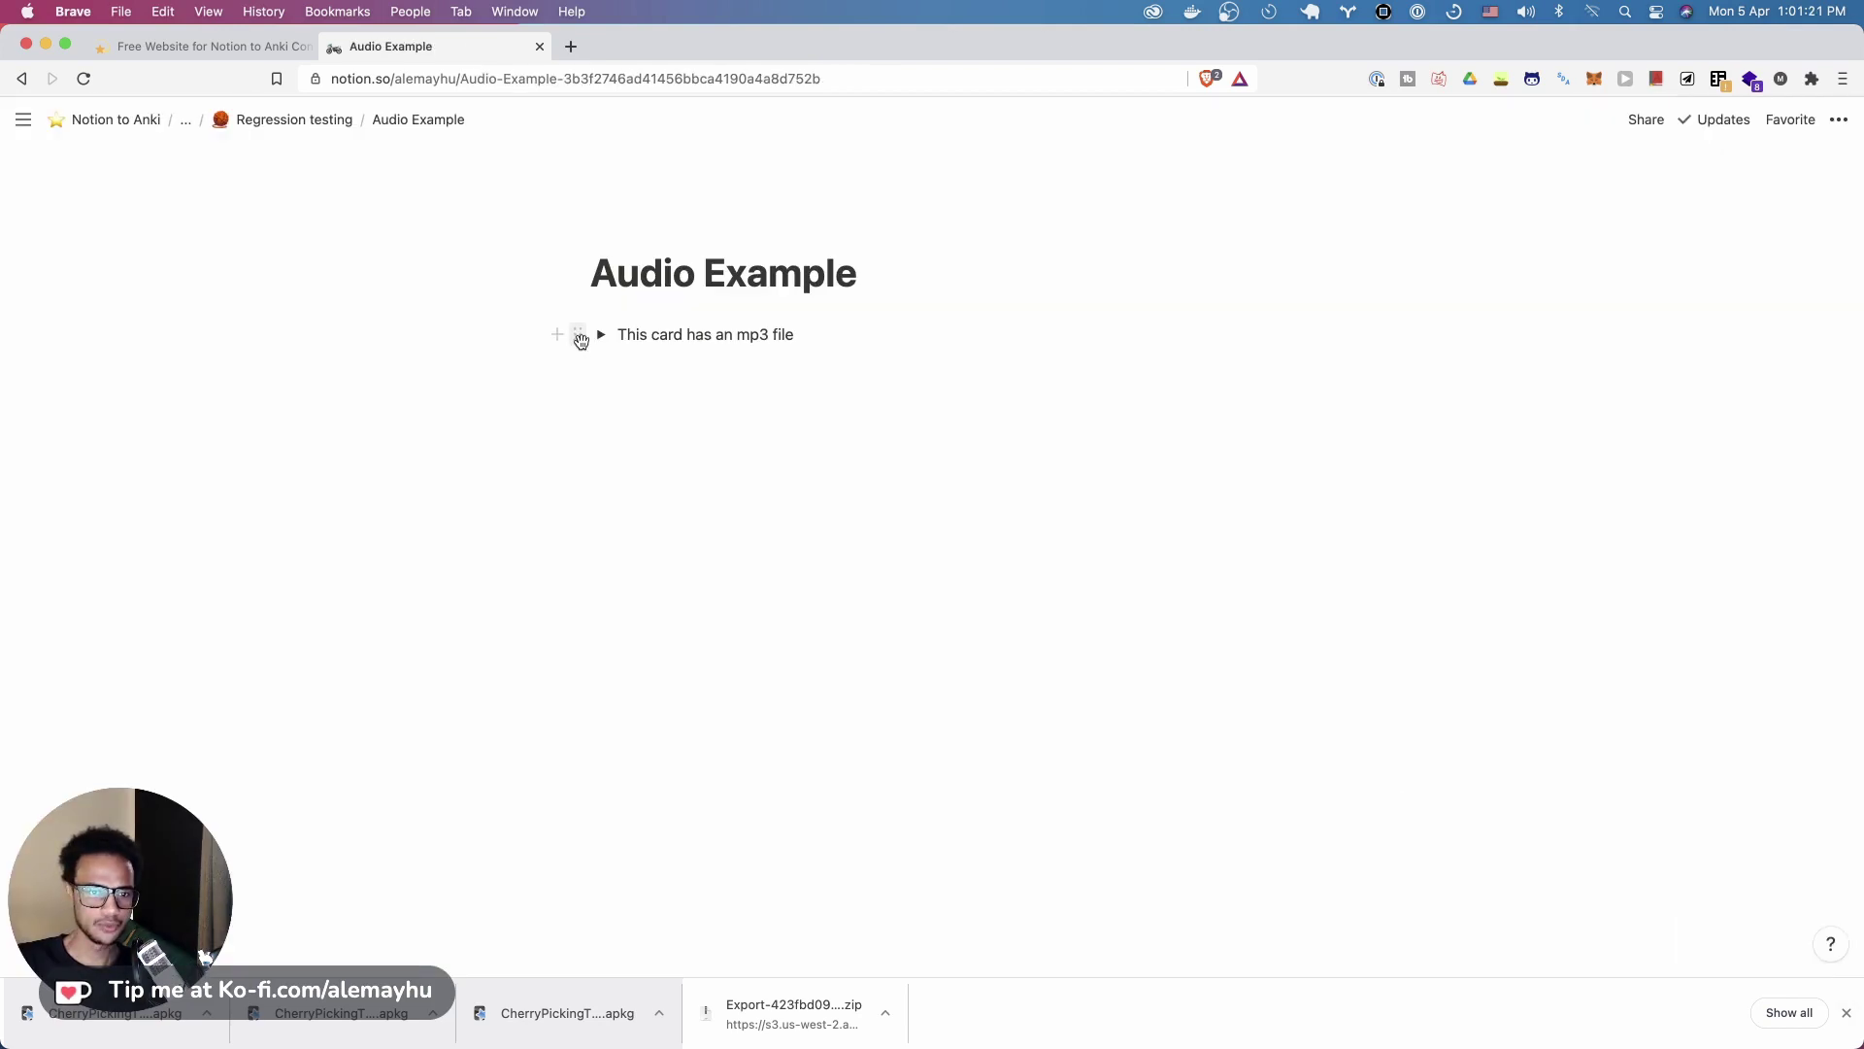
pyautogui.click(578, 335)
pyautogui.press('Escape')
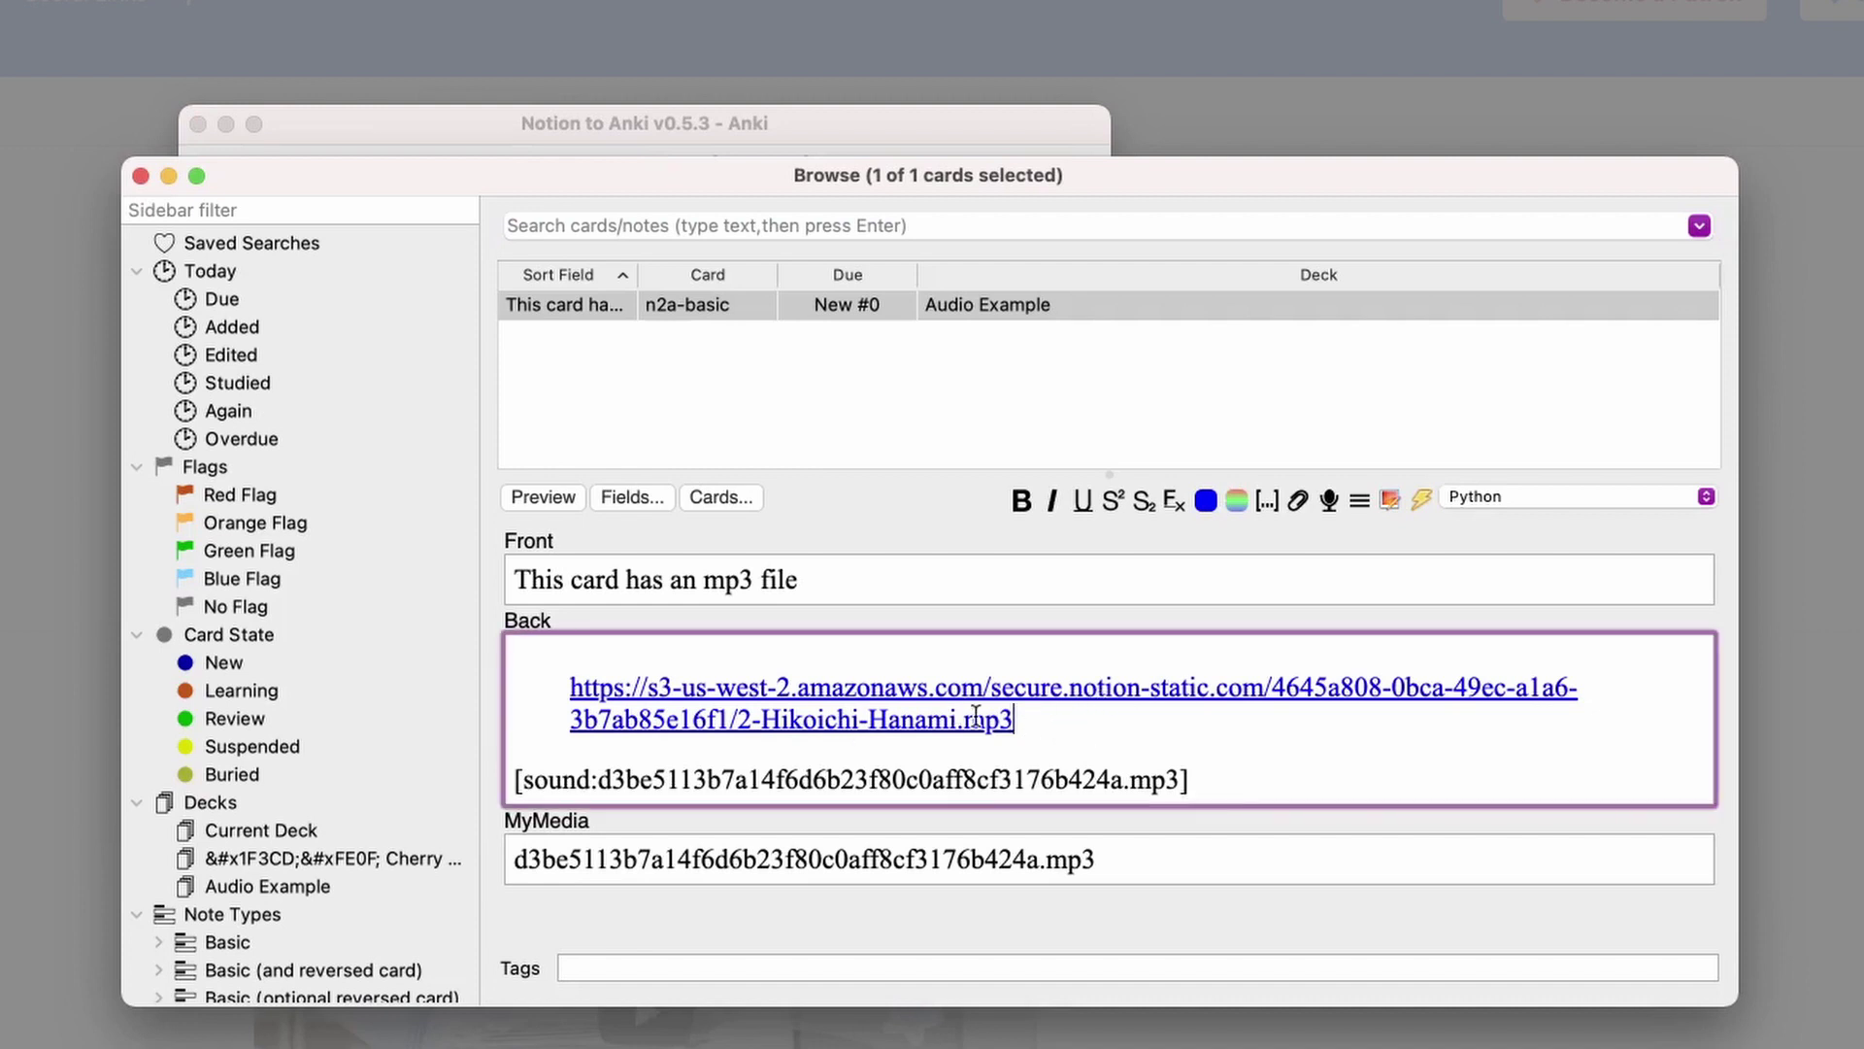
# Highlight the mp3 link in the audio card's Back field in Anki, and return to the Audio Example page in Notion
pyautogui.moveTo(976, 716); pyautogui.dragTo(586, 669)
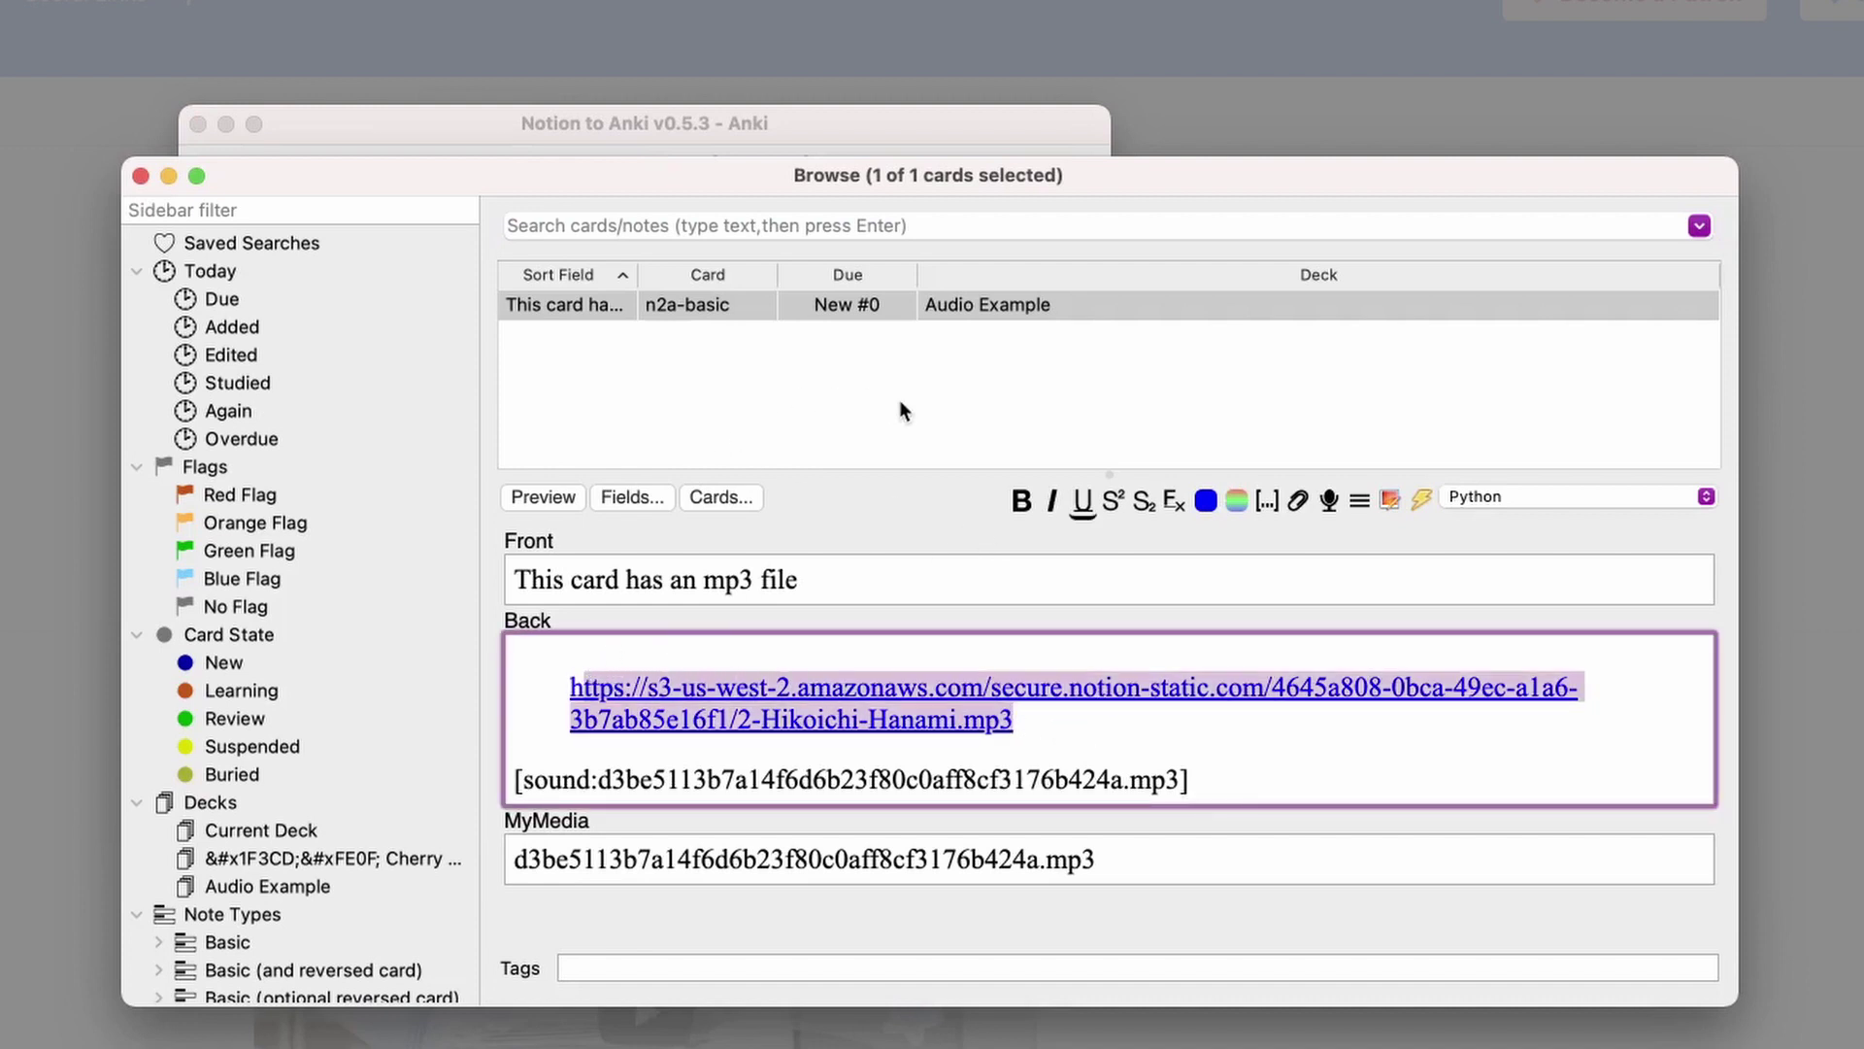
pyautogui.press('super+BackSpace')
pyautogui.press('super+Tab')
pyautogui.scroll(-10, 446, 592)
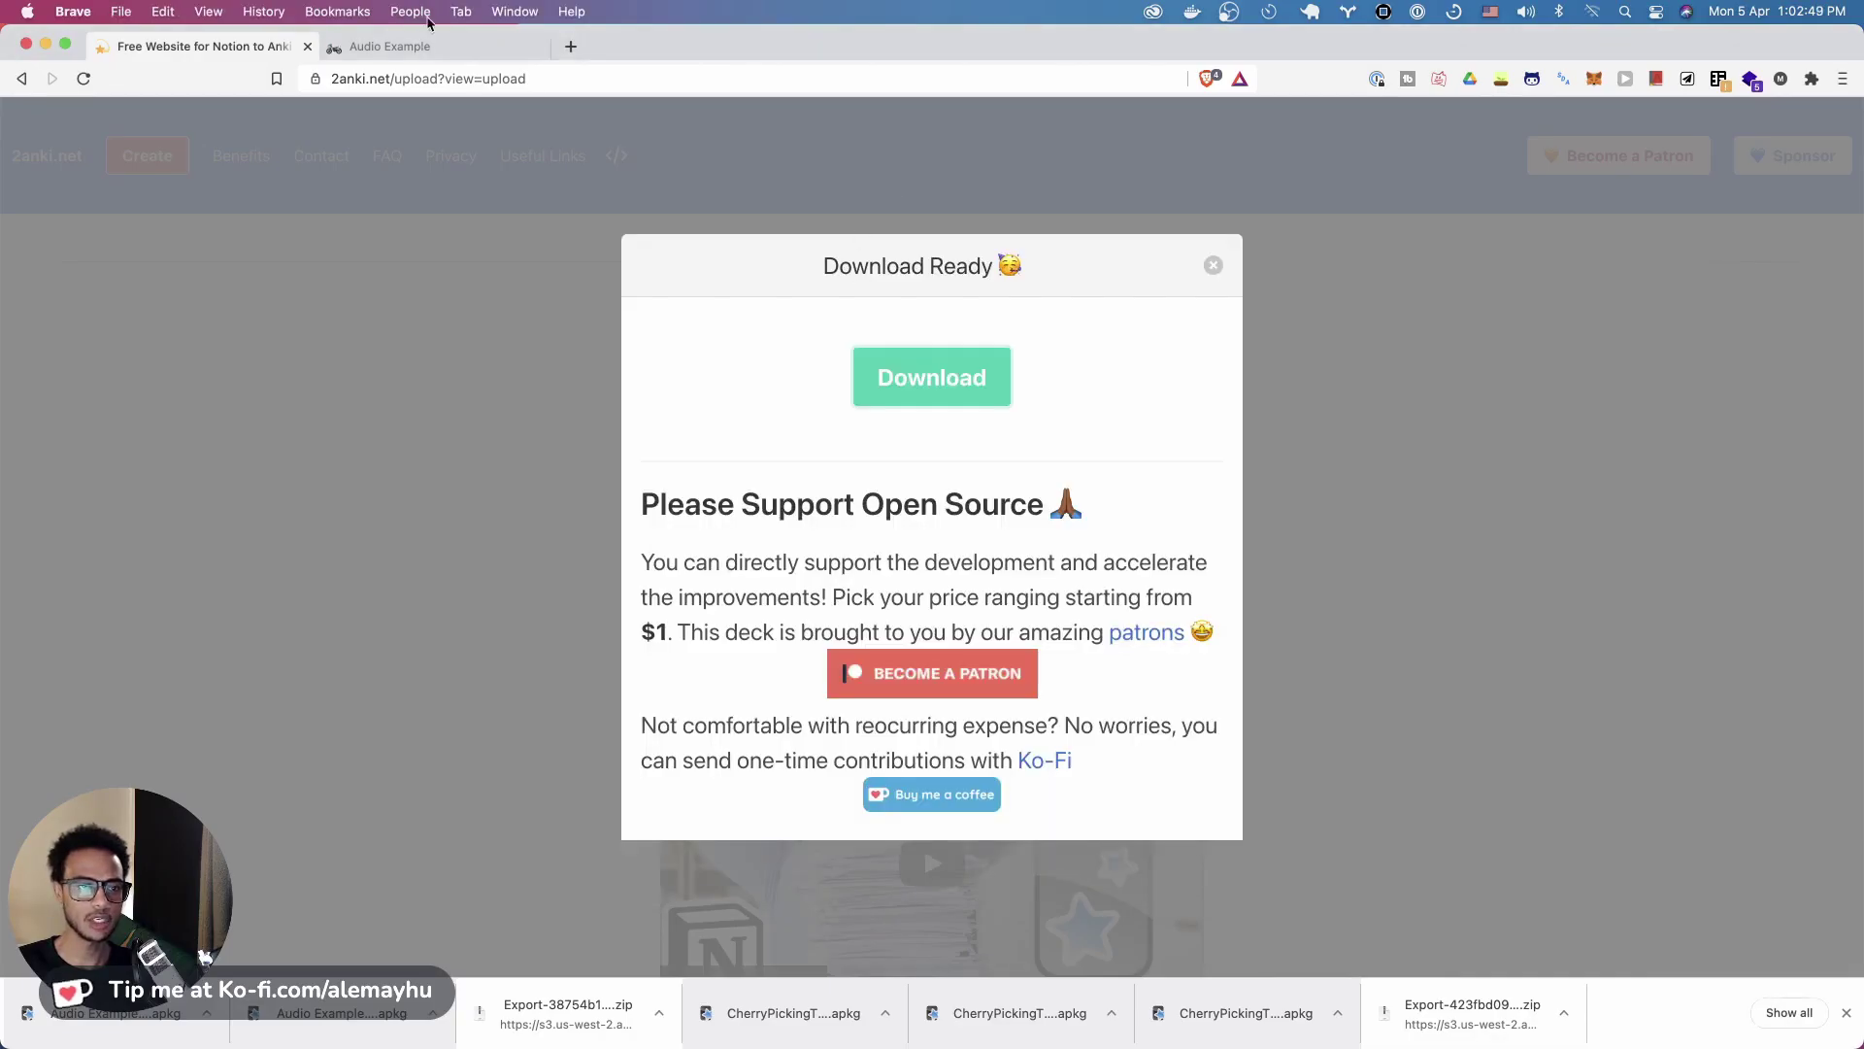
pyautogui.click(427, 41)
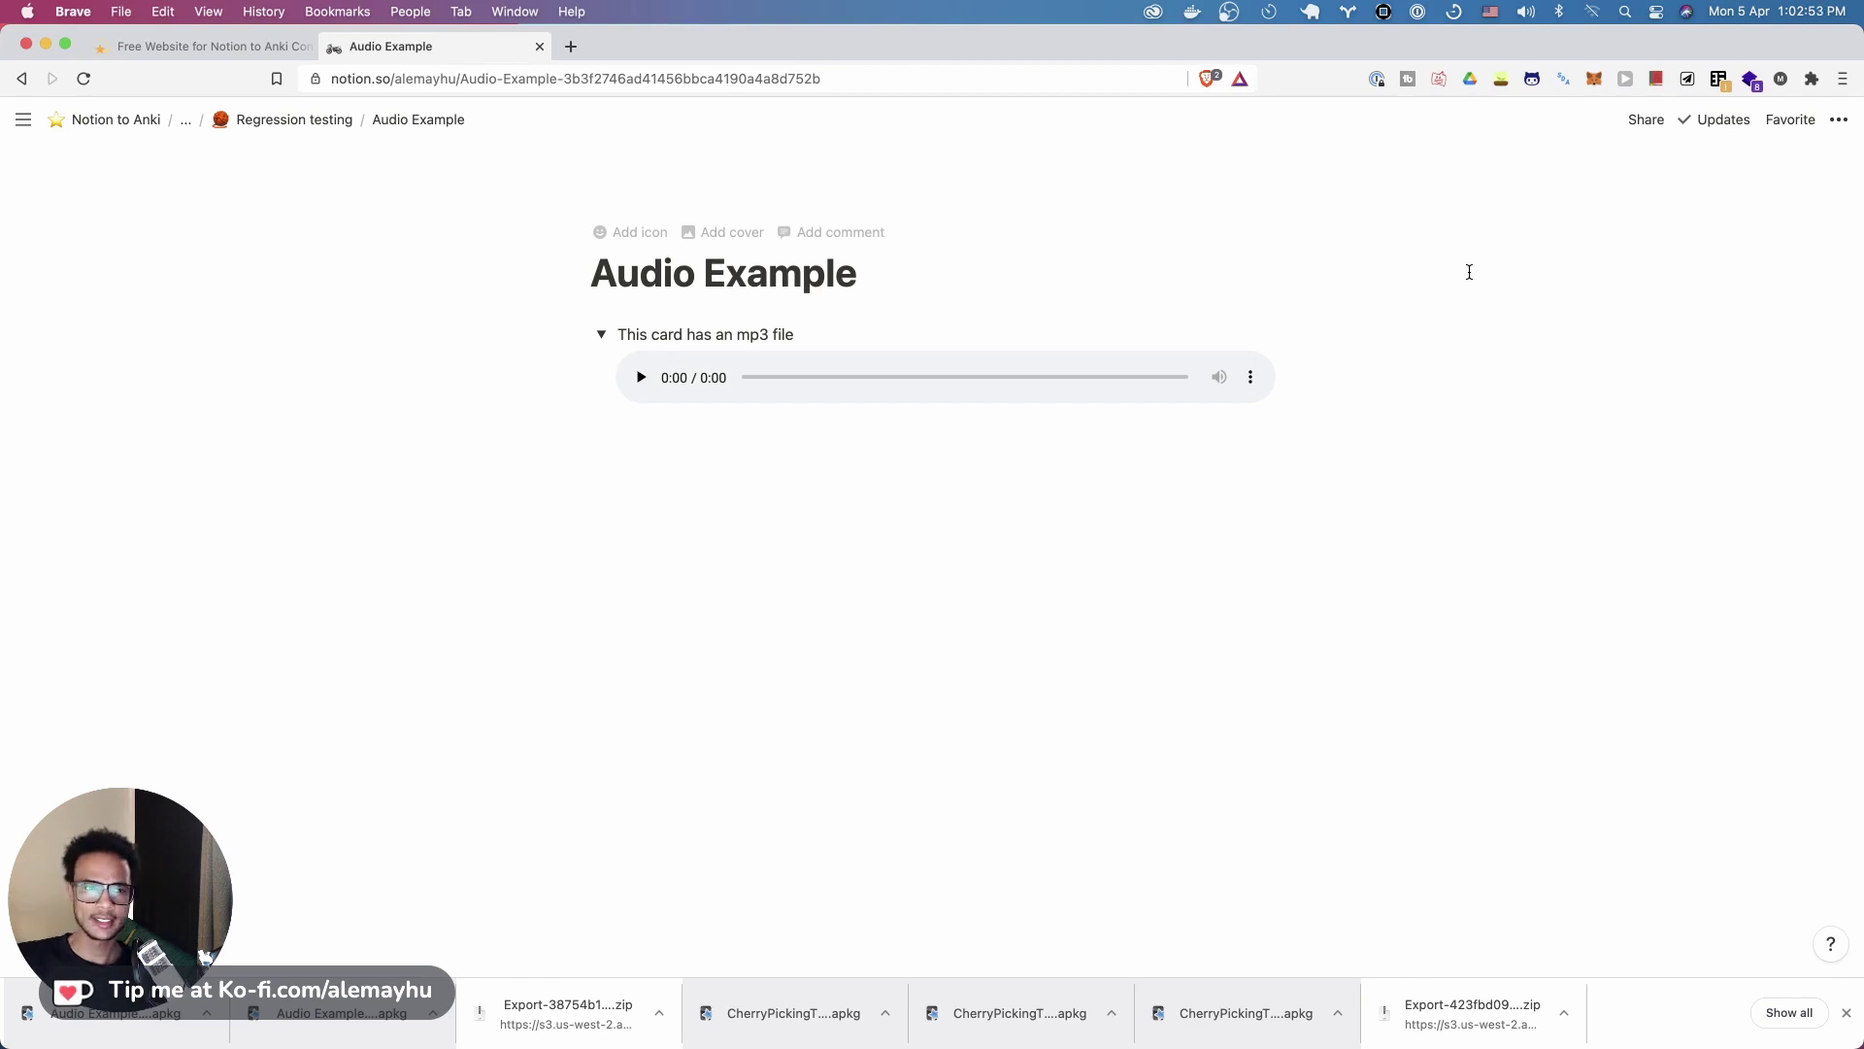
# Return to the 2anki.net upload page, dismissing its Download Ready dialog and the browser's list of downloaded files
pyautogui.hotkey('ctrl', 'shift', 'Tab')
pyautogui.click(1213, 264)
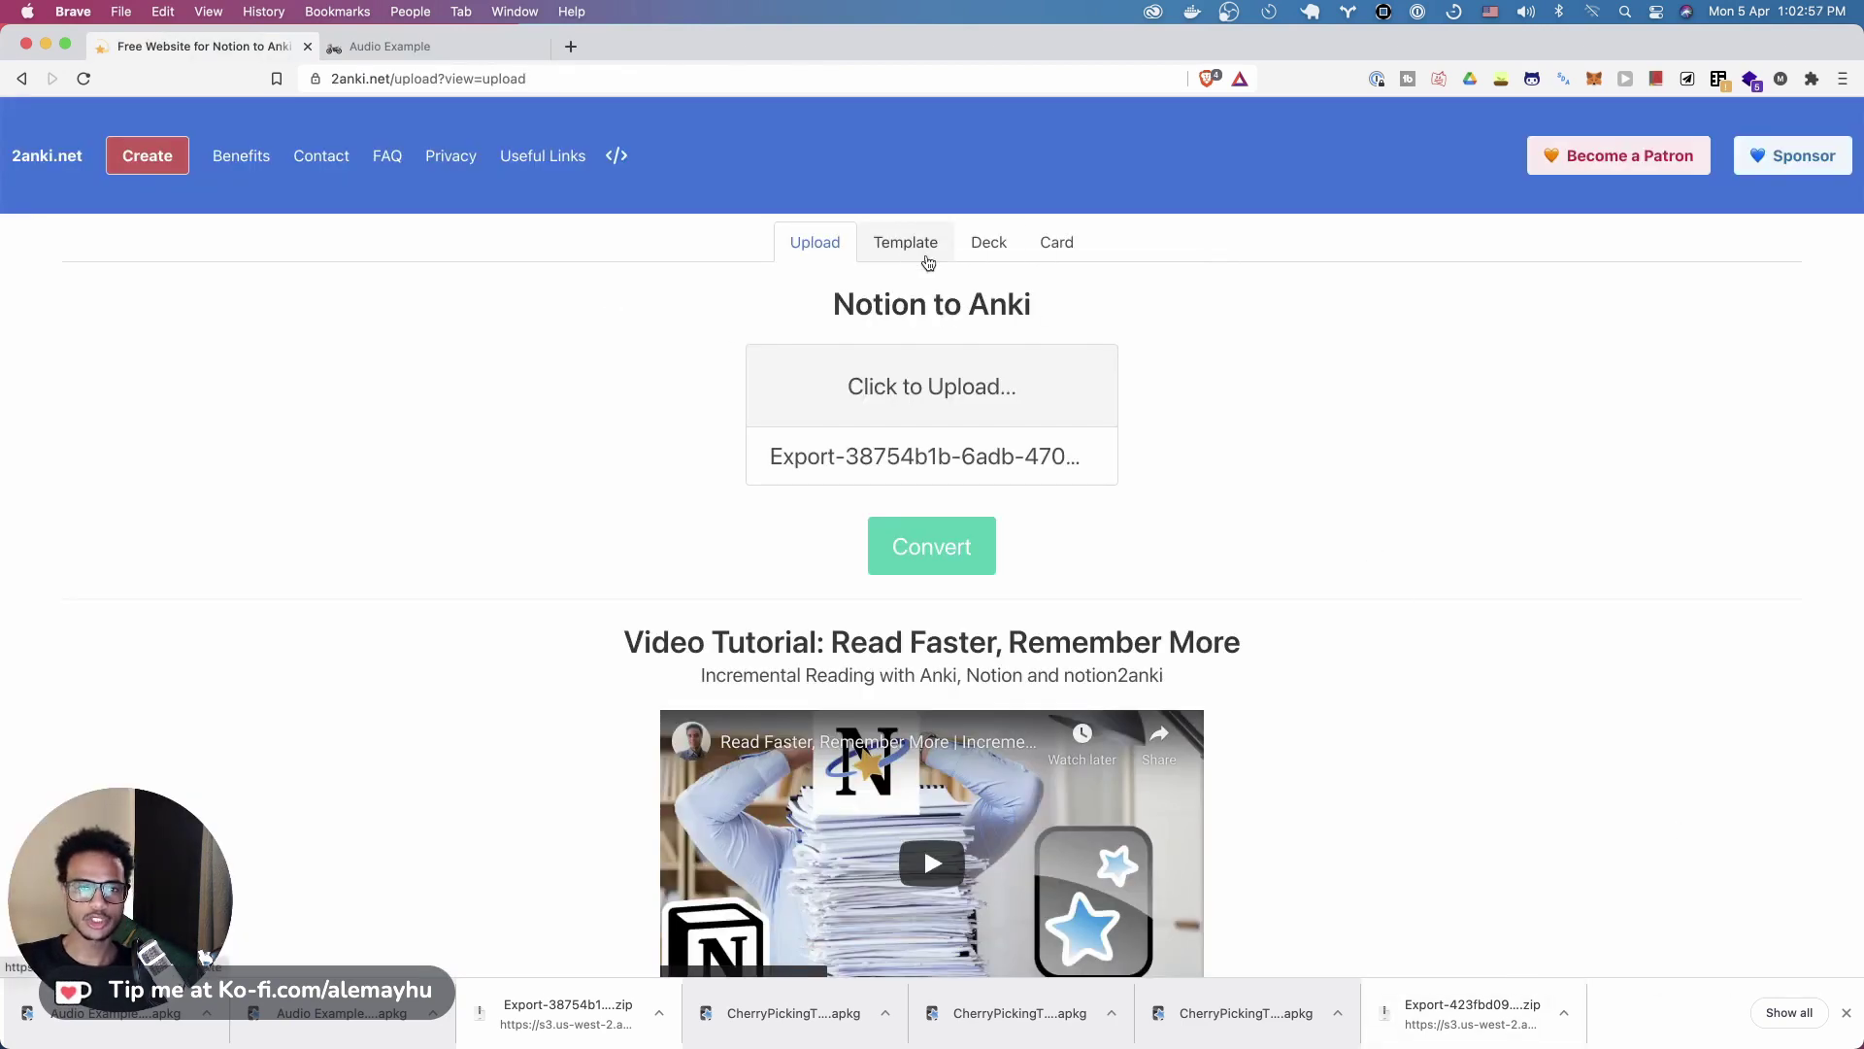
pyautogui.click(1848, 1012)
pyautogui.scroll(-3, 1373, 833)
pyautogui.scroll(3, 810, 574)
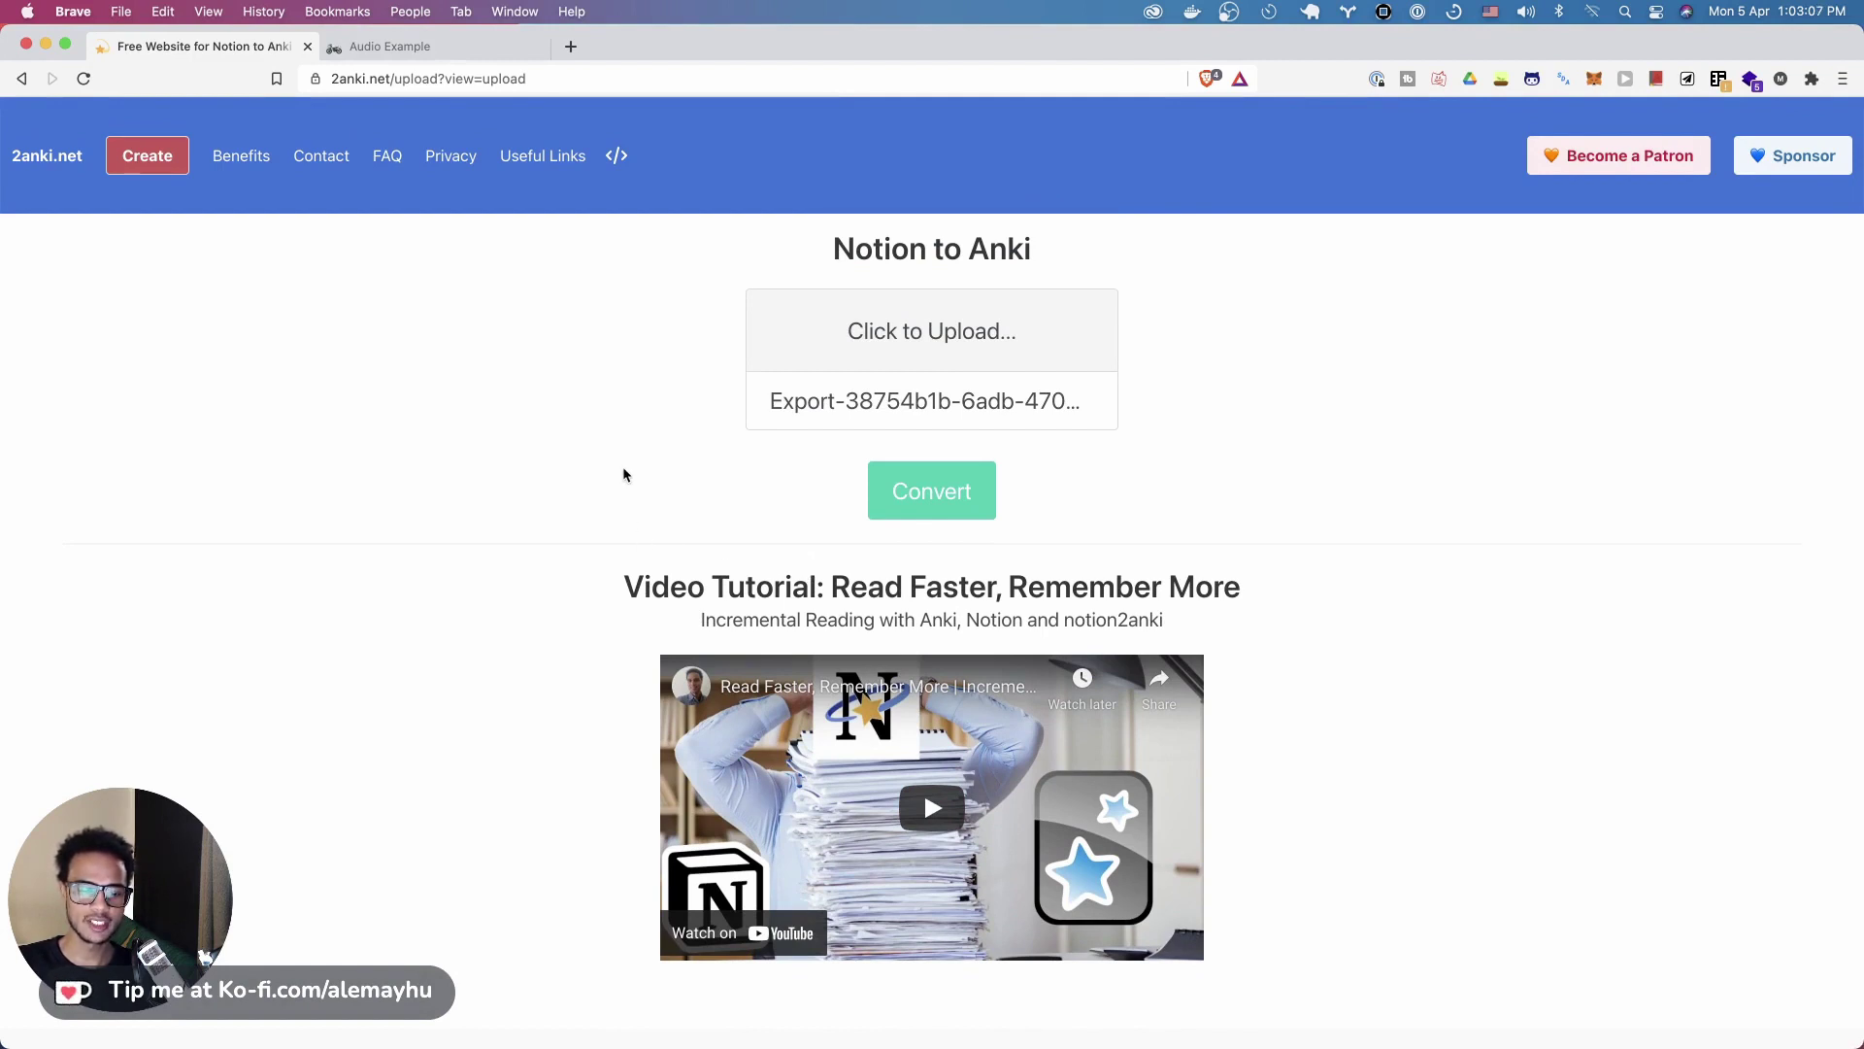
pyautogui.scroll(-3, 626, 491)
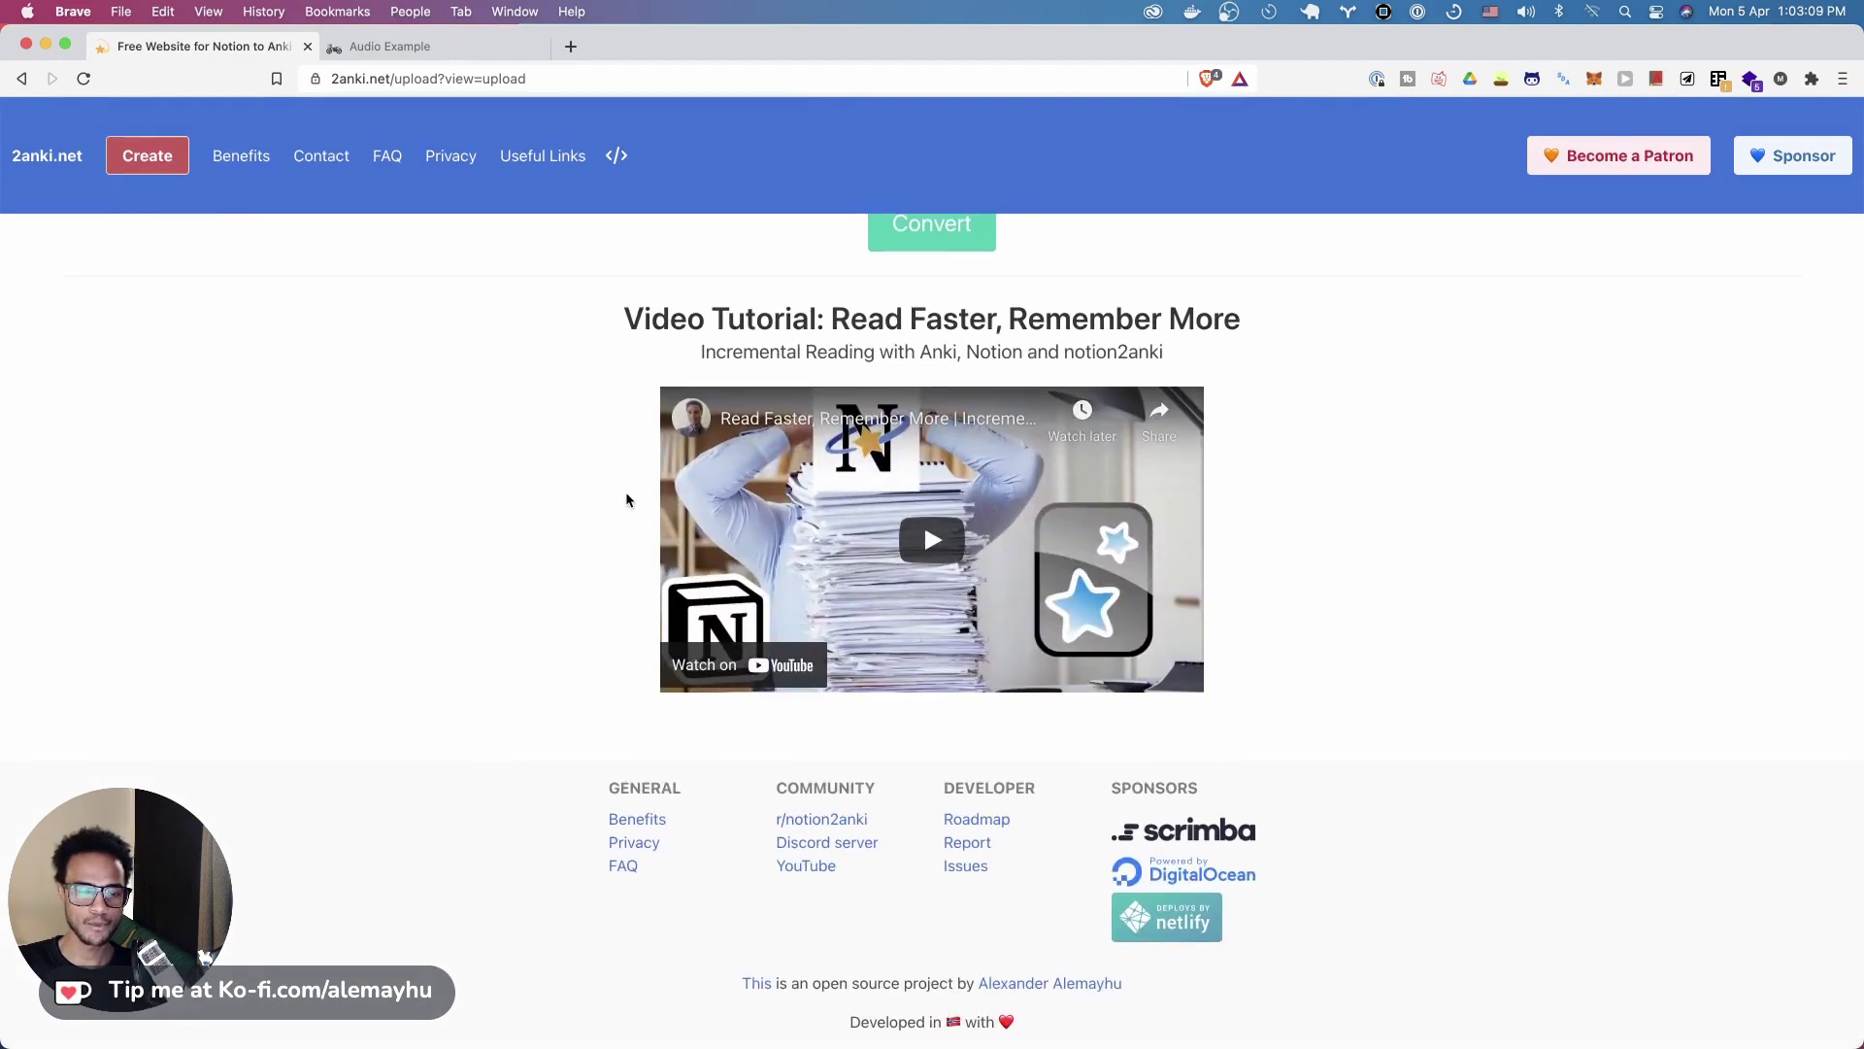
pyautogui.scroll(4, 625, 499)
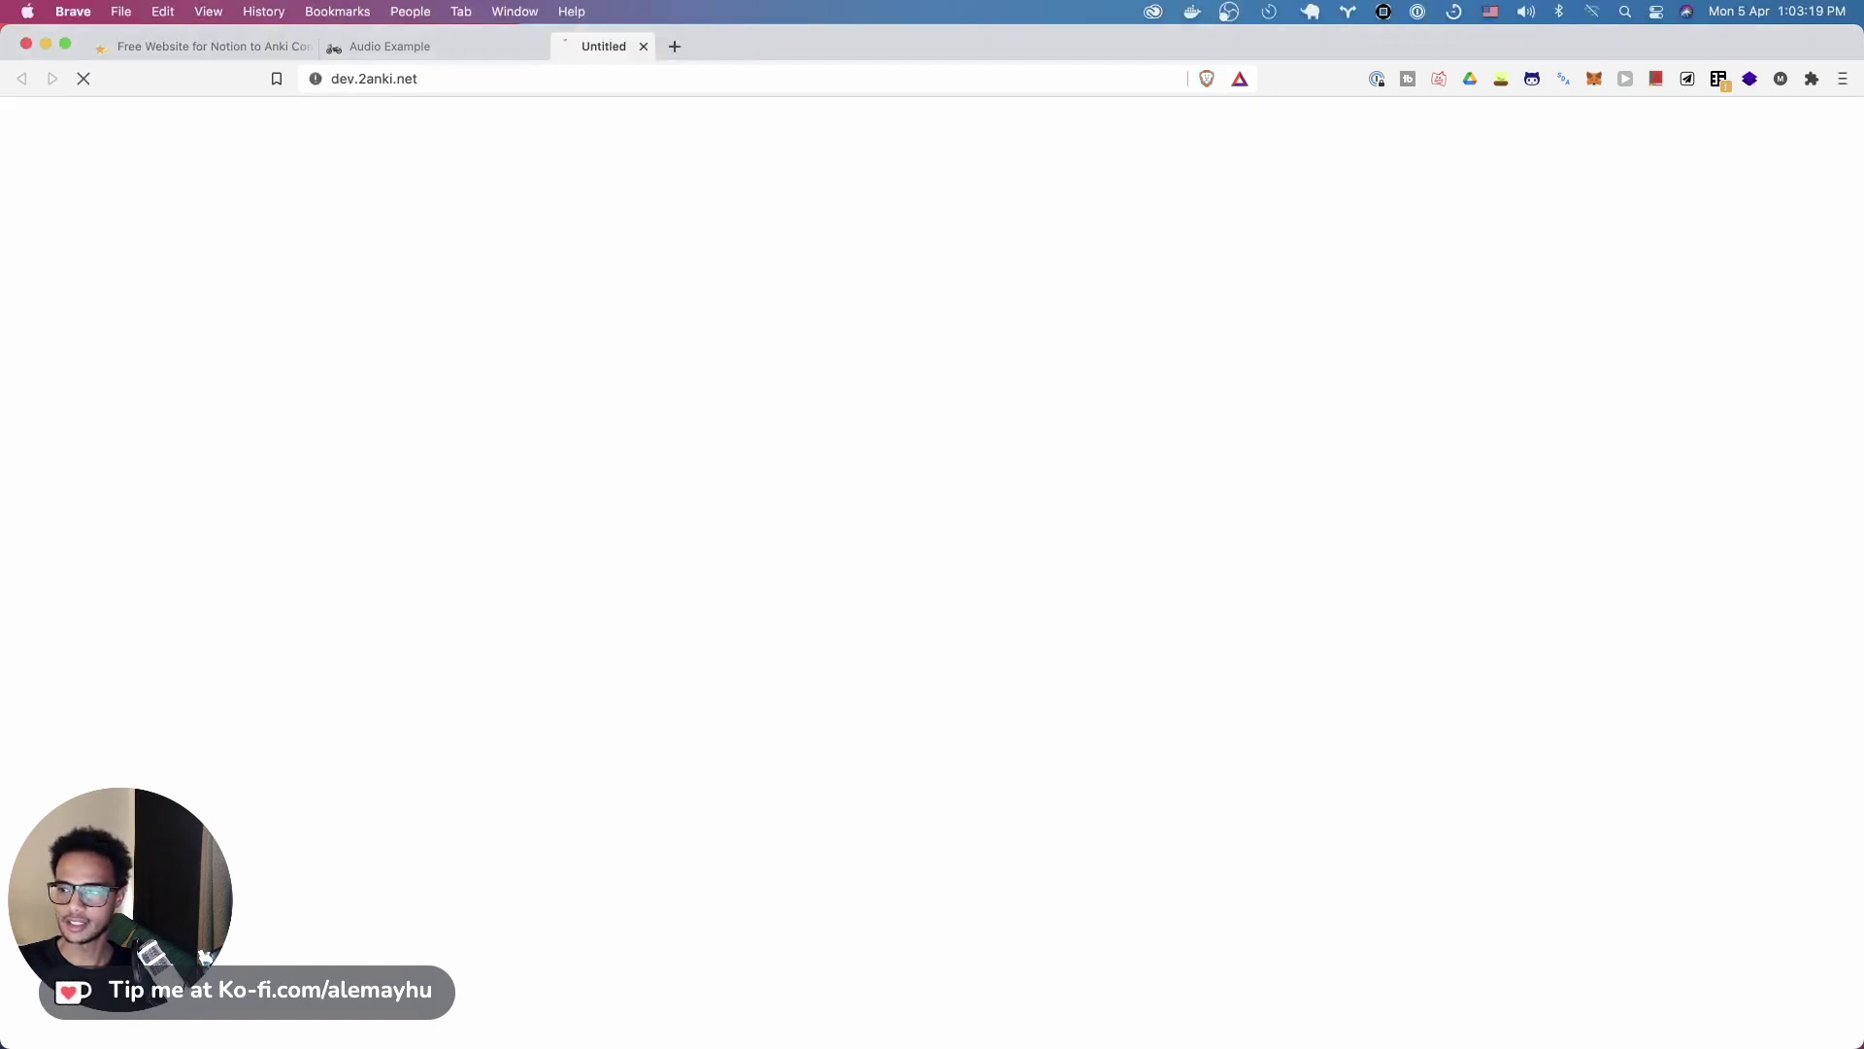
# Open the deck creation page on dev.2anki.net and show its template options
pyautogui.click(150, 159)
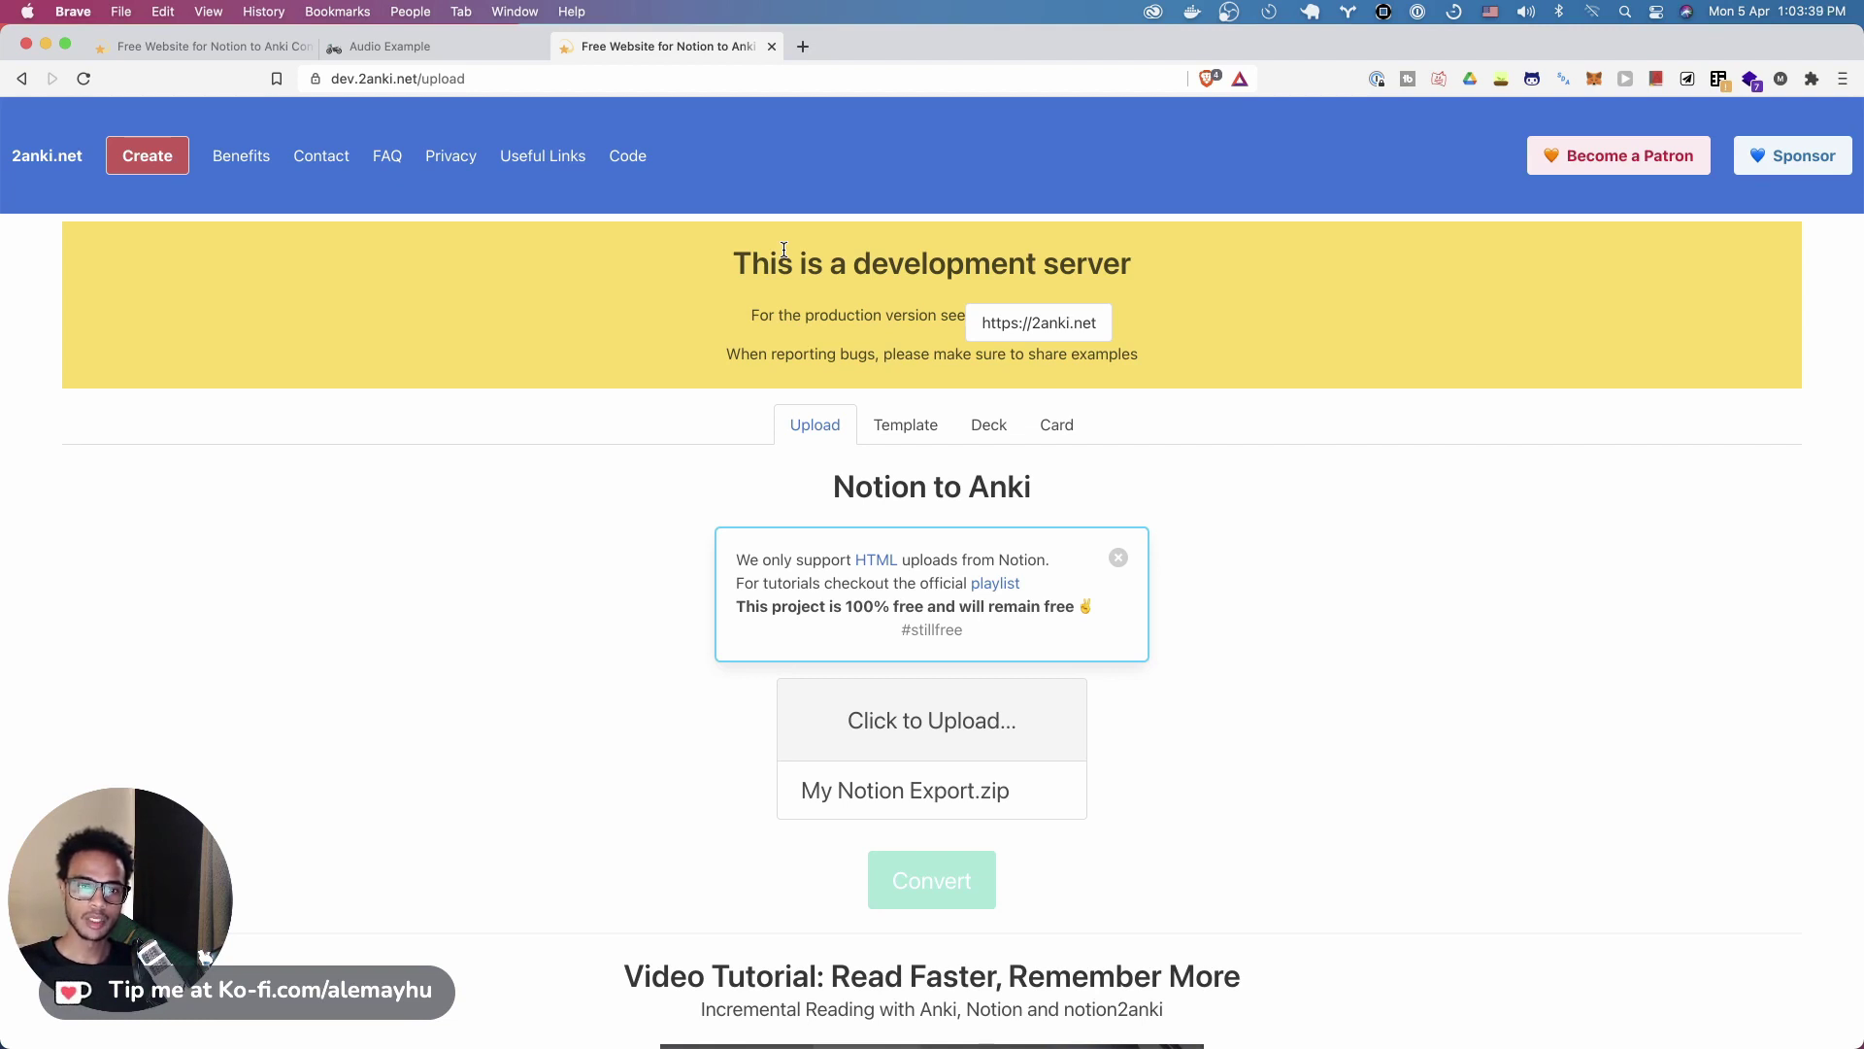
pyautogui.click(1006, 324)
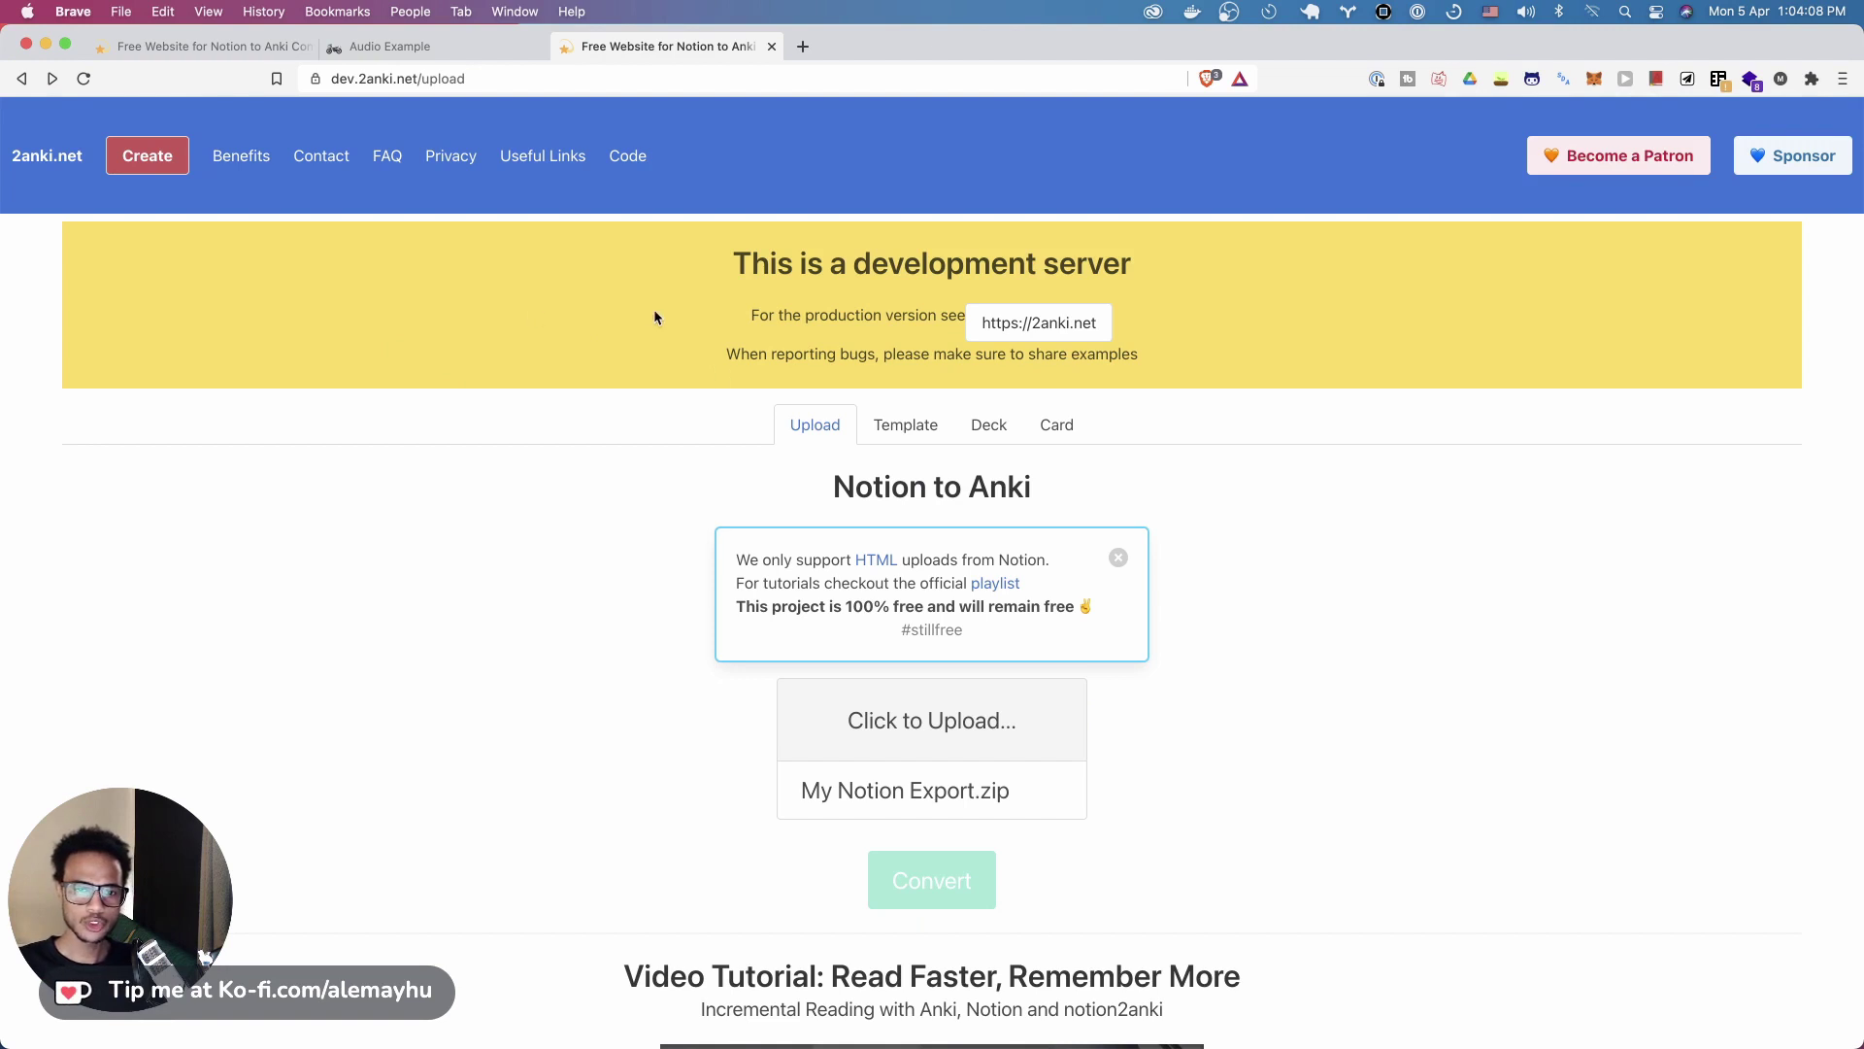
pyautogui.click(883, 427)
pyautogui.scroll(-5, 886, 429)
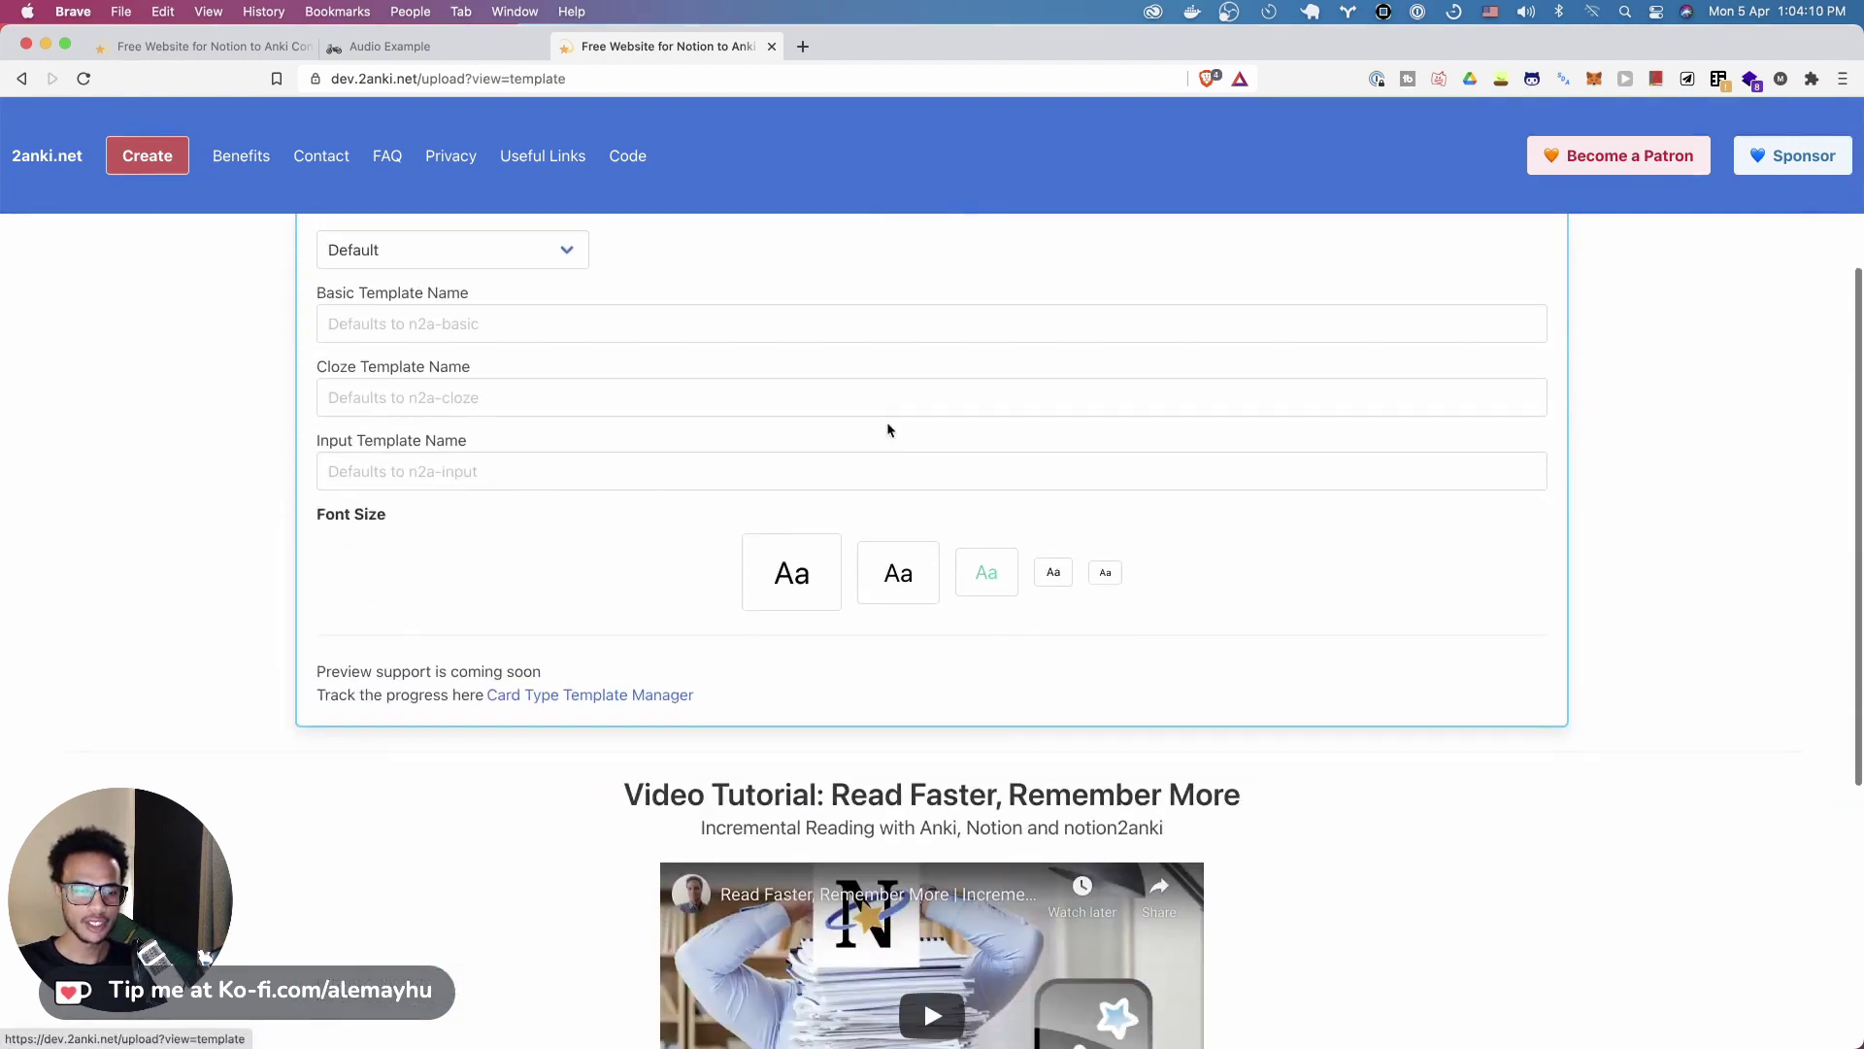
pyautogui.scroll(1, 828, 641)
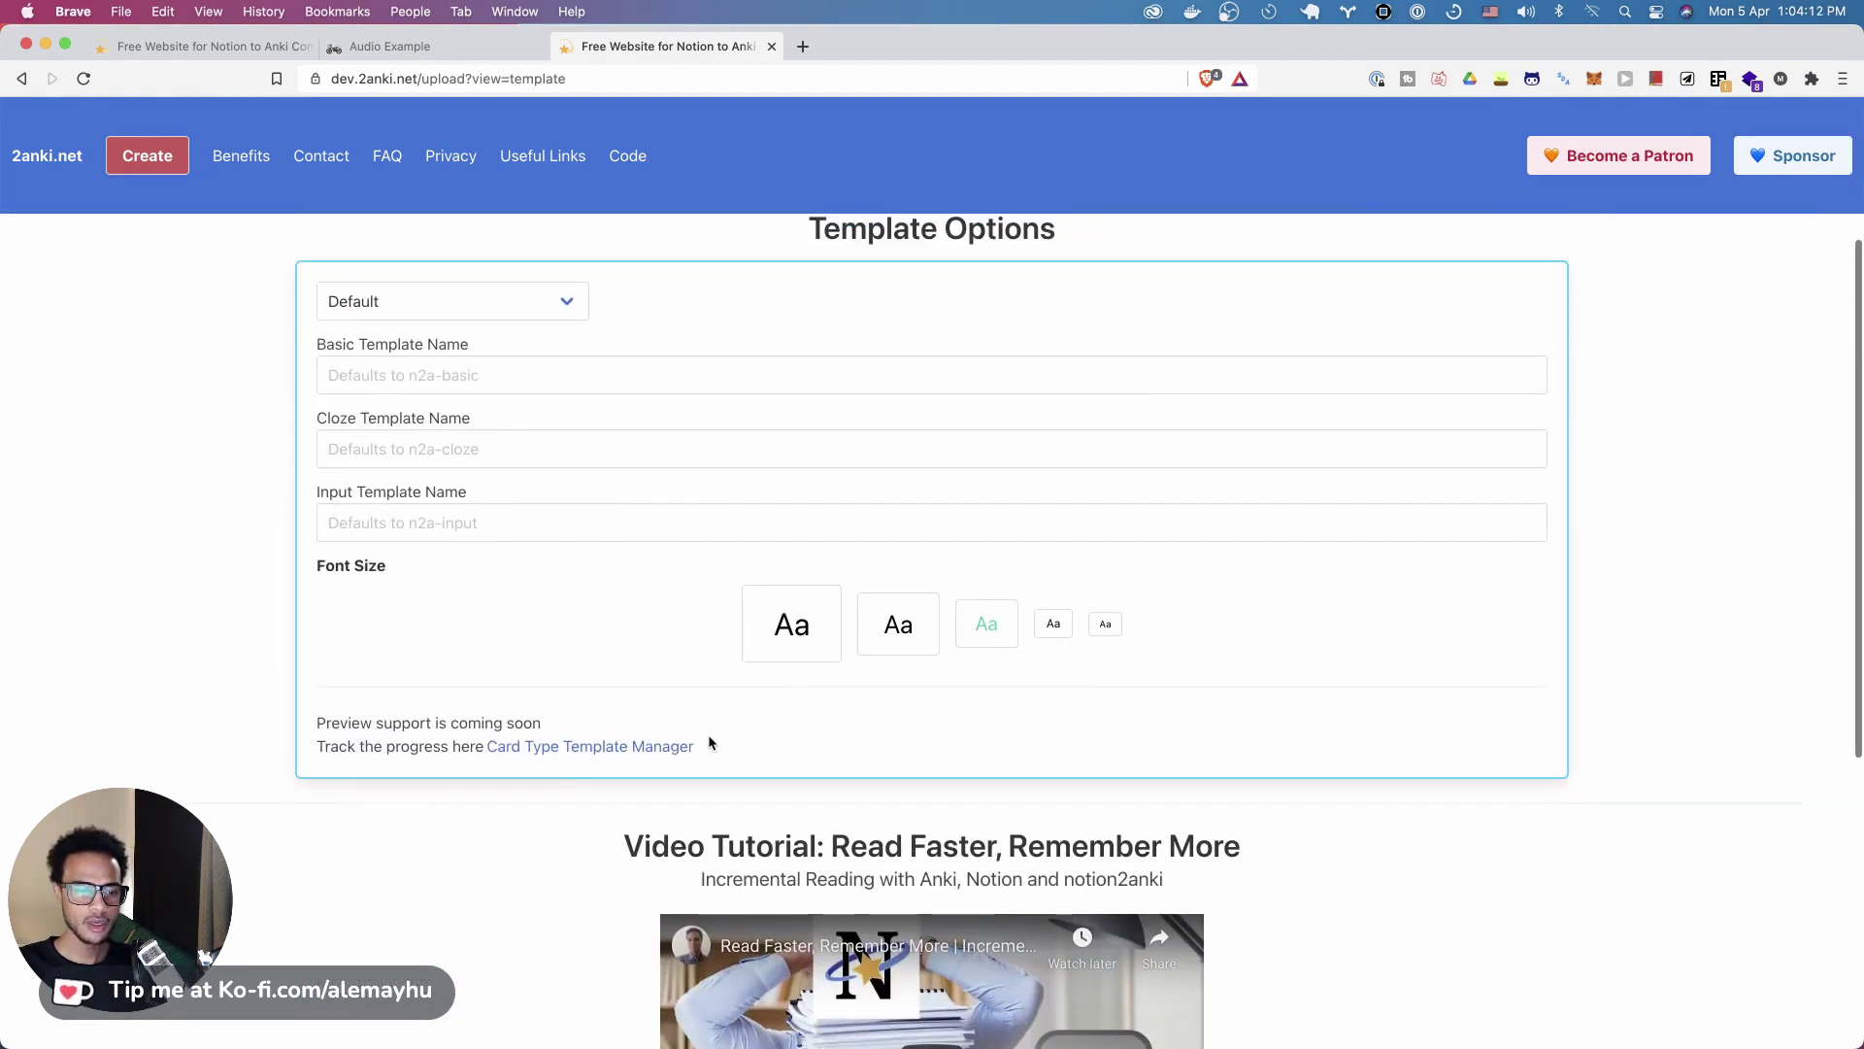
# Open the Card Type Template Manager progress link from the template options in a new browser tab
pyautogui.rightClick(680, 747)
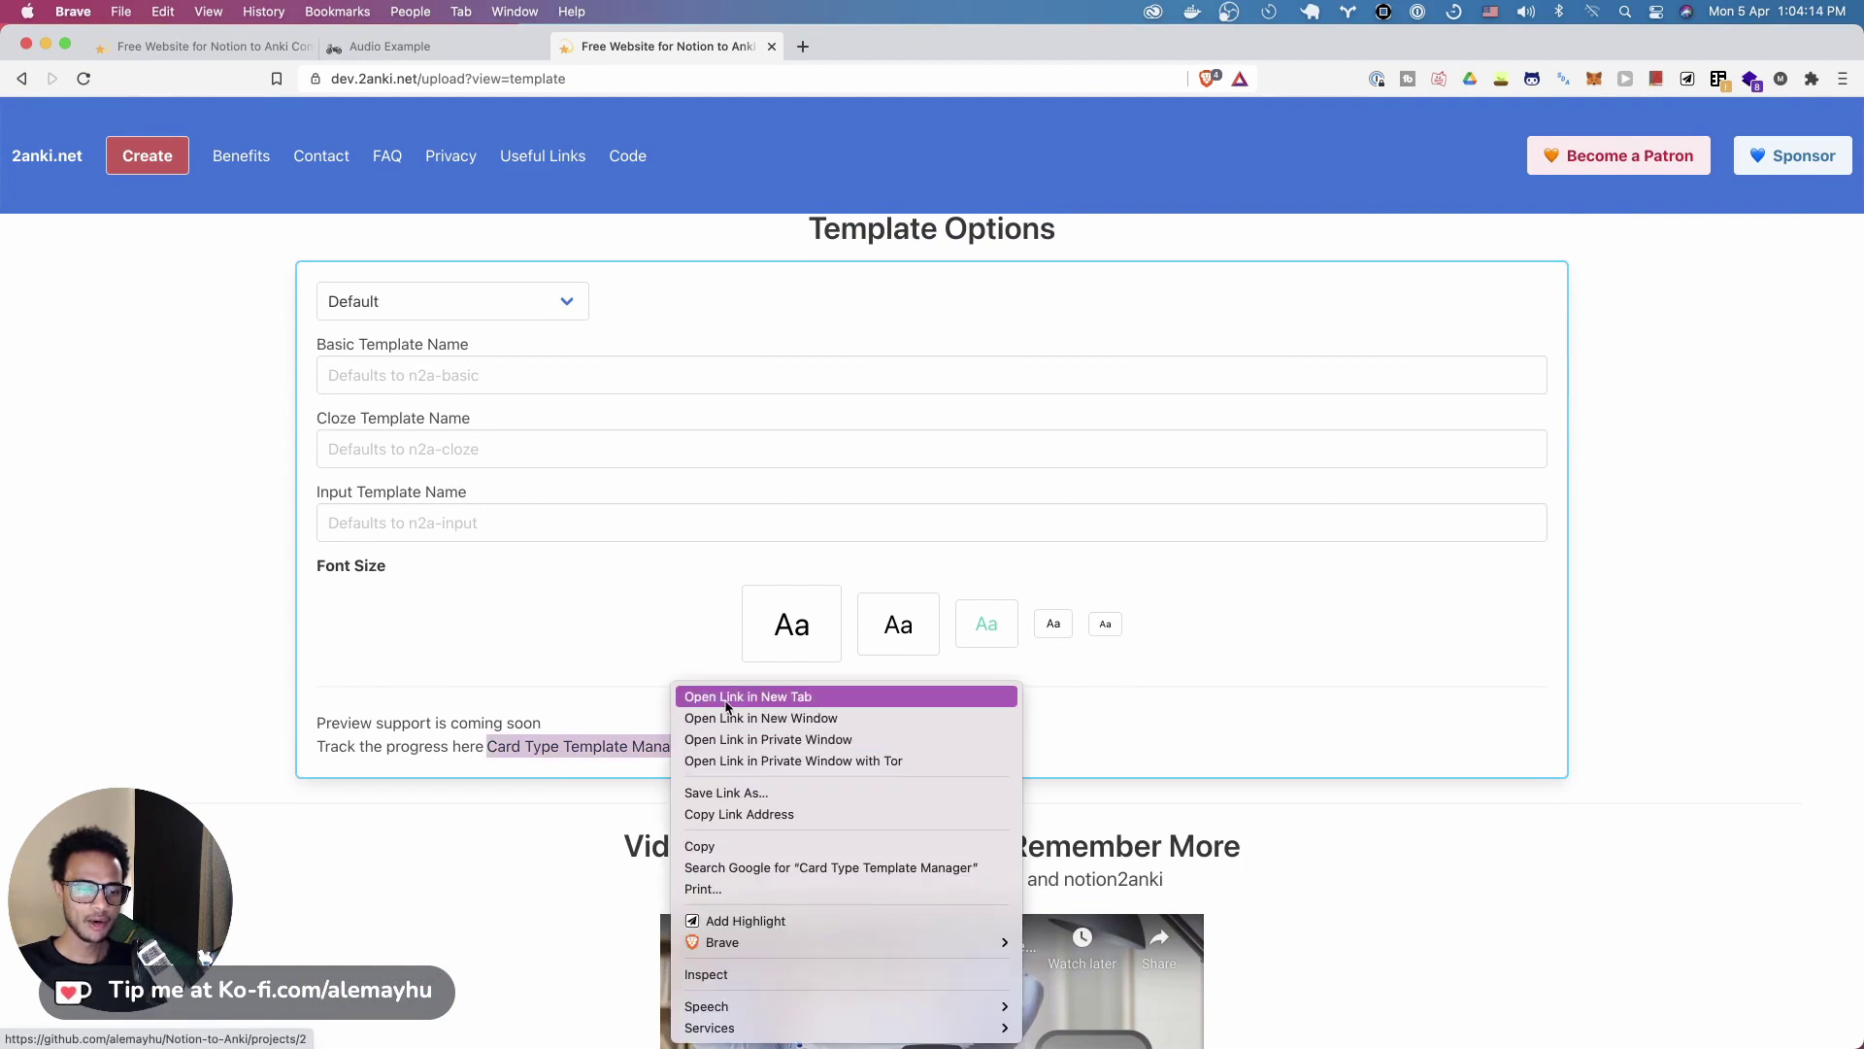
pyautogui.click(728, 698)
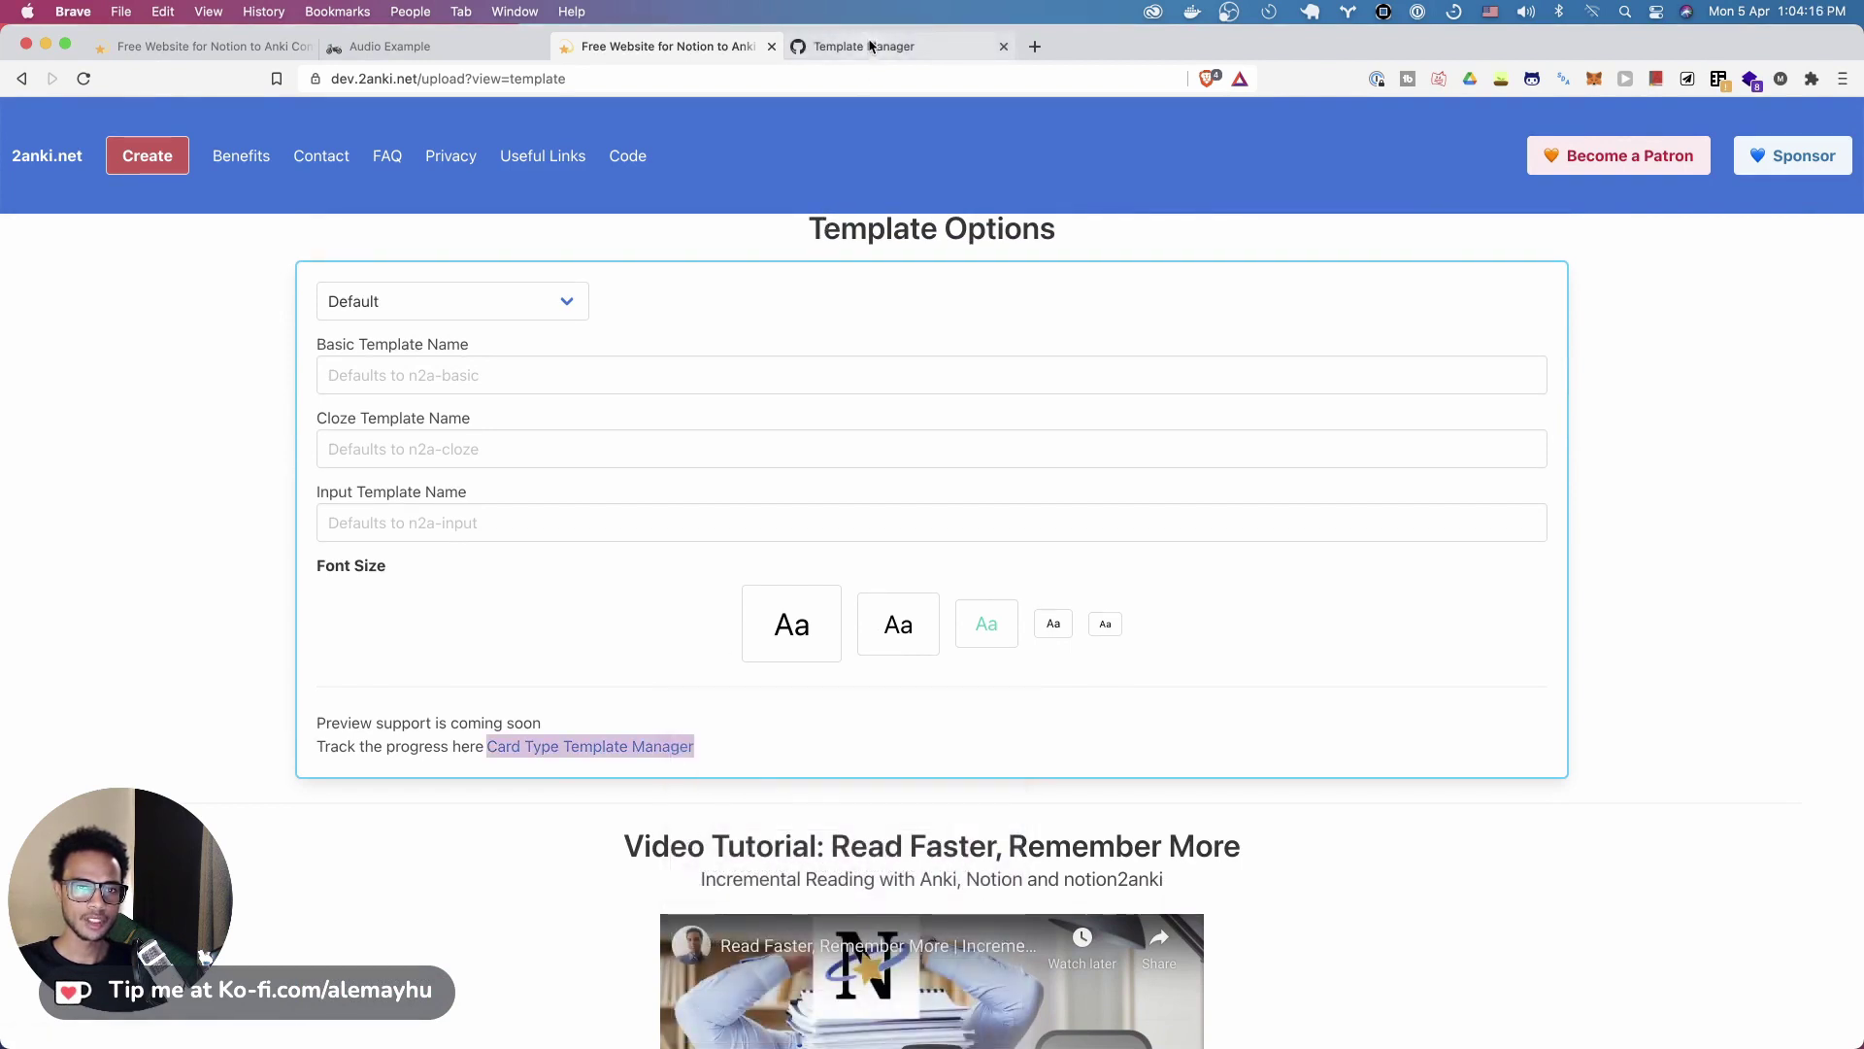
pyautogui.scroll(1, 855, 742)
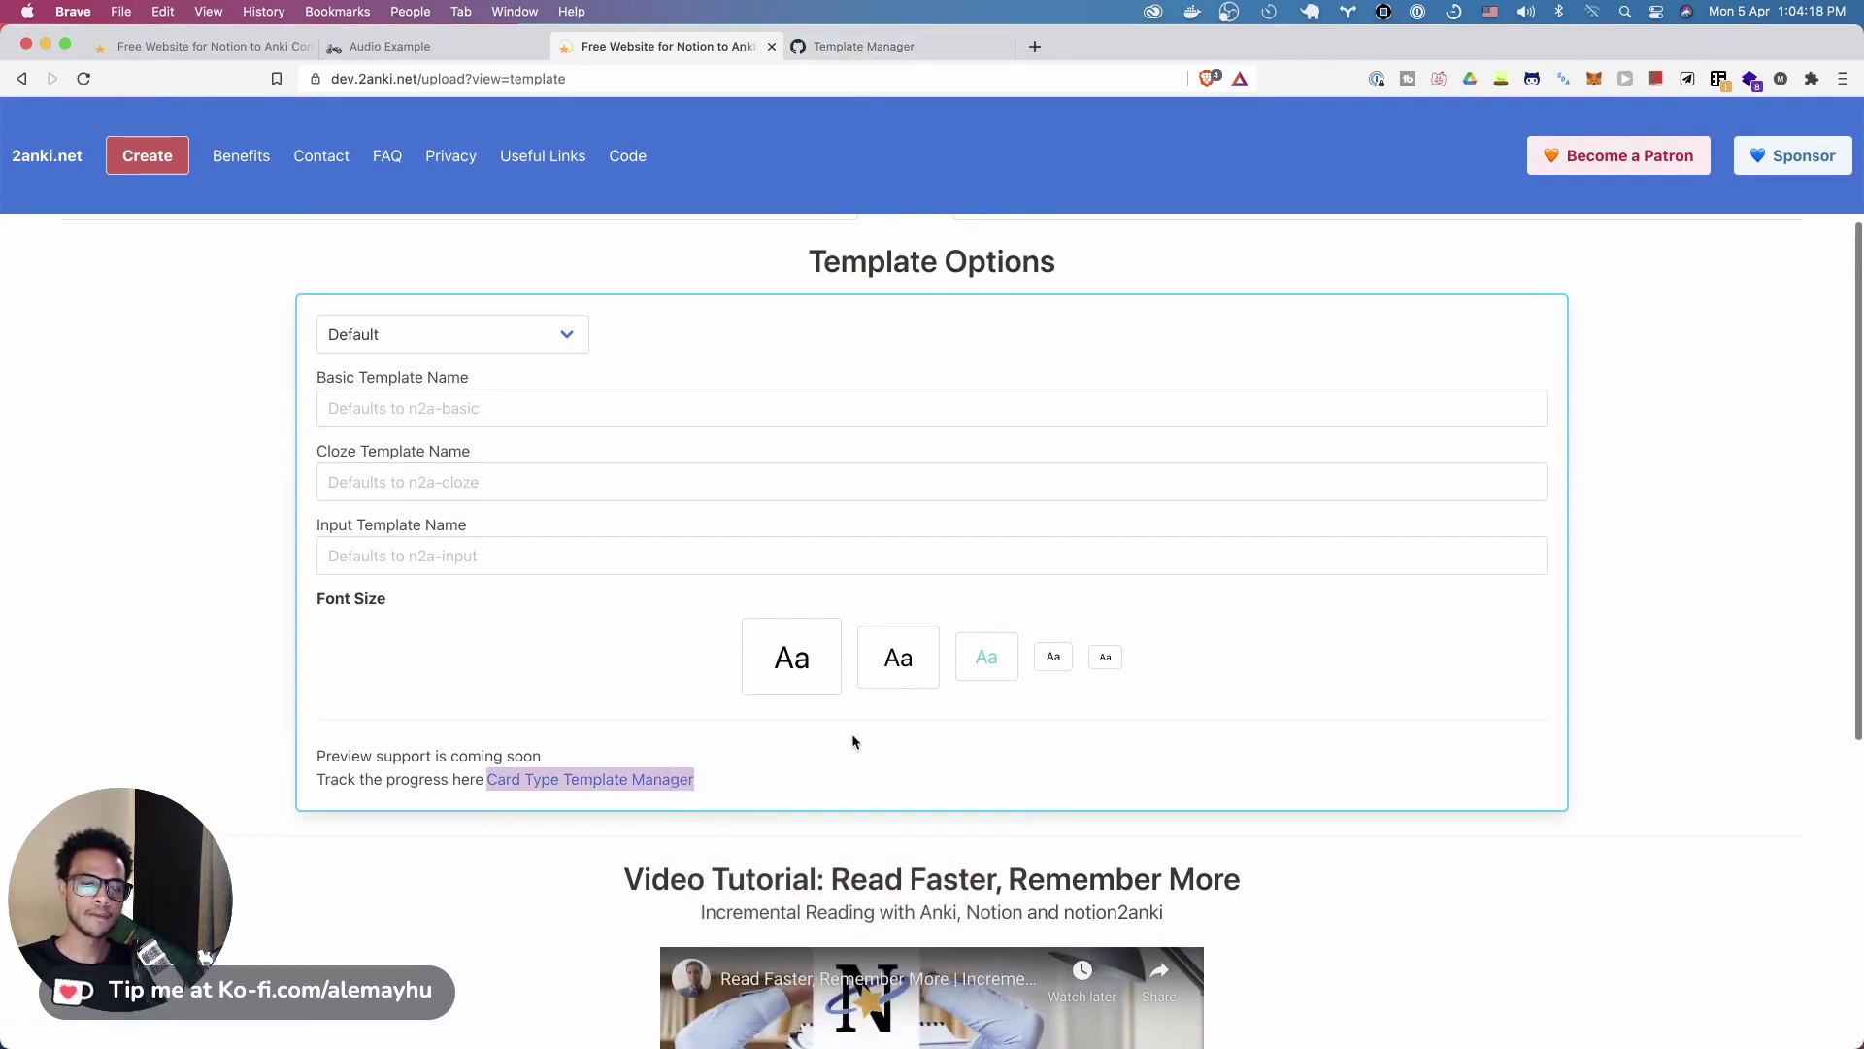
pyautogui.scroll(2, 852, 742)
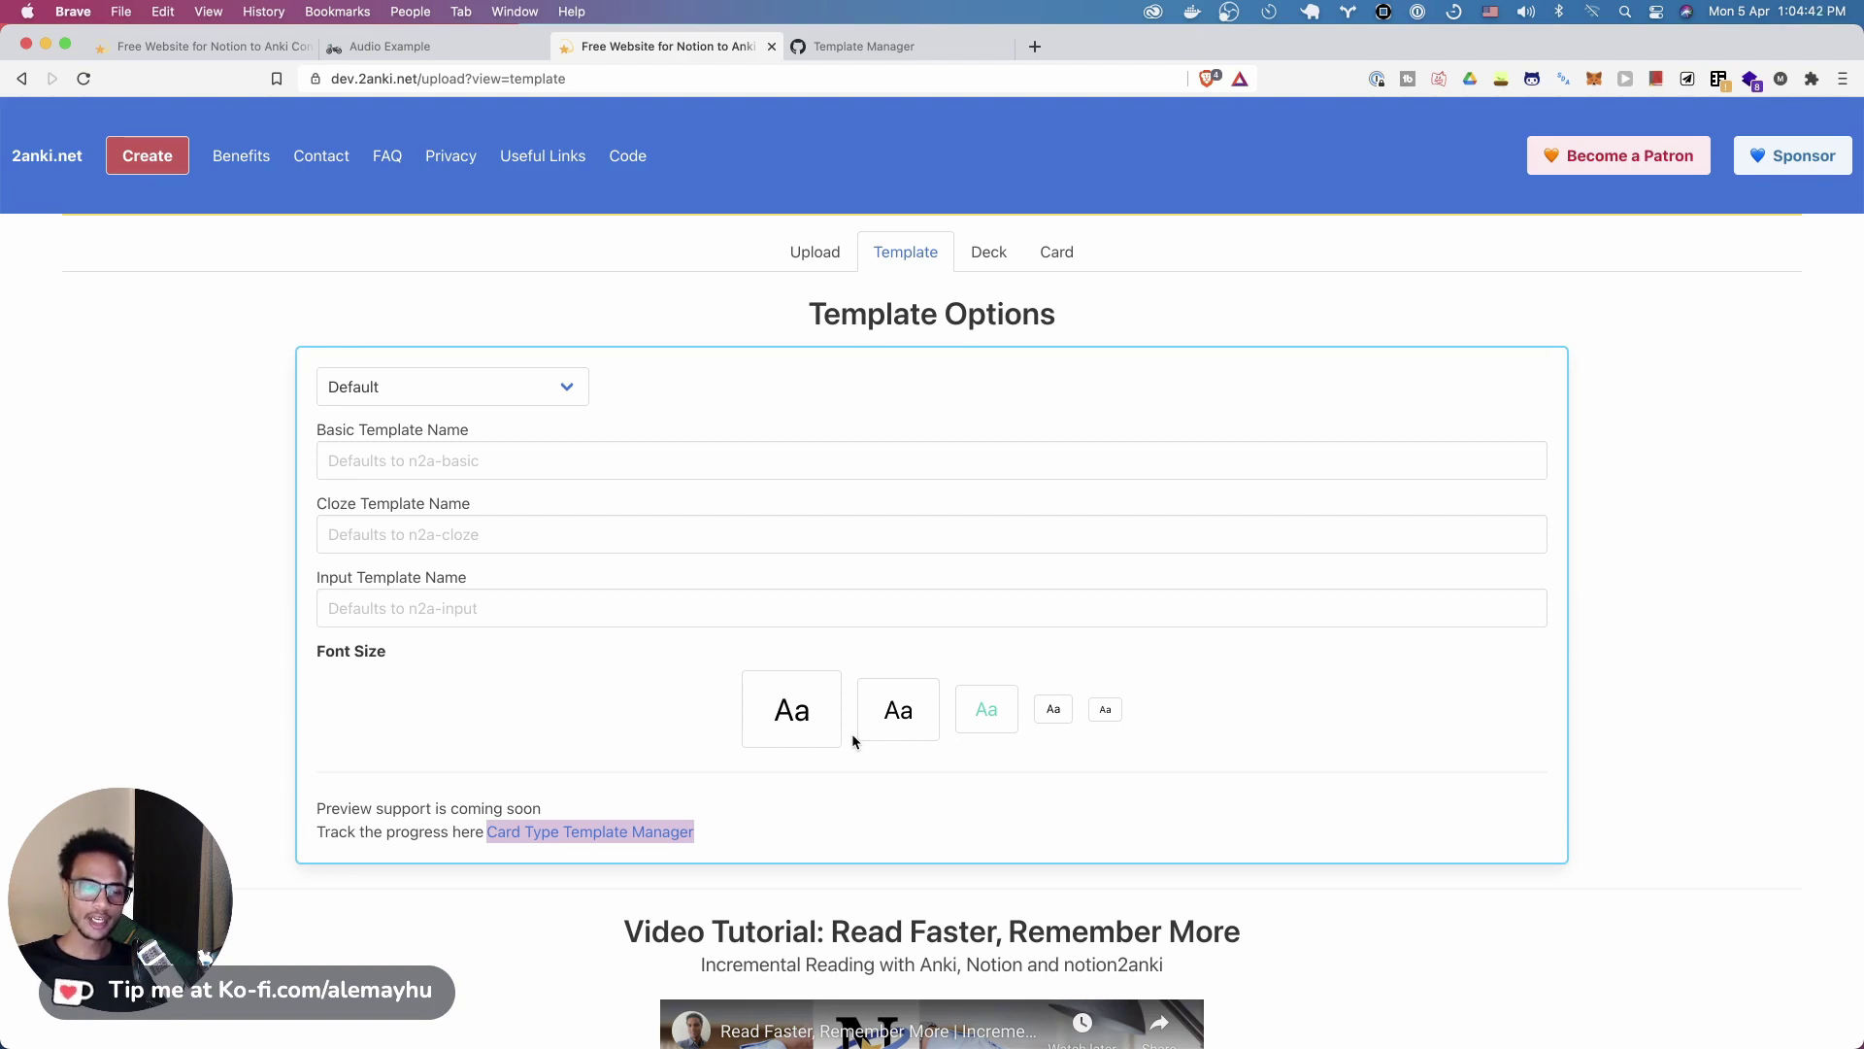
pyautogui.click(868, 790)
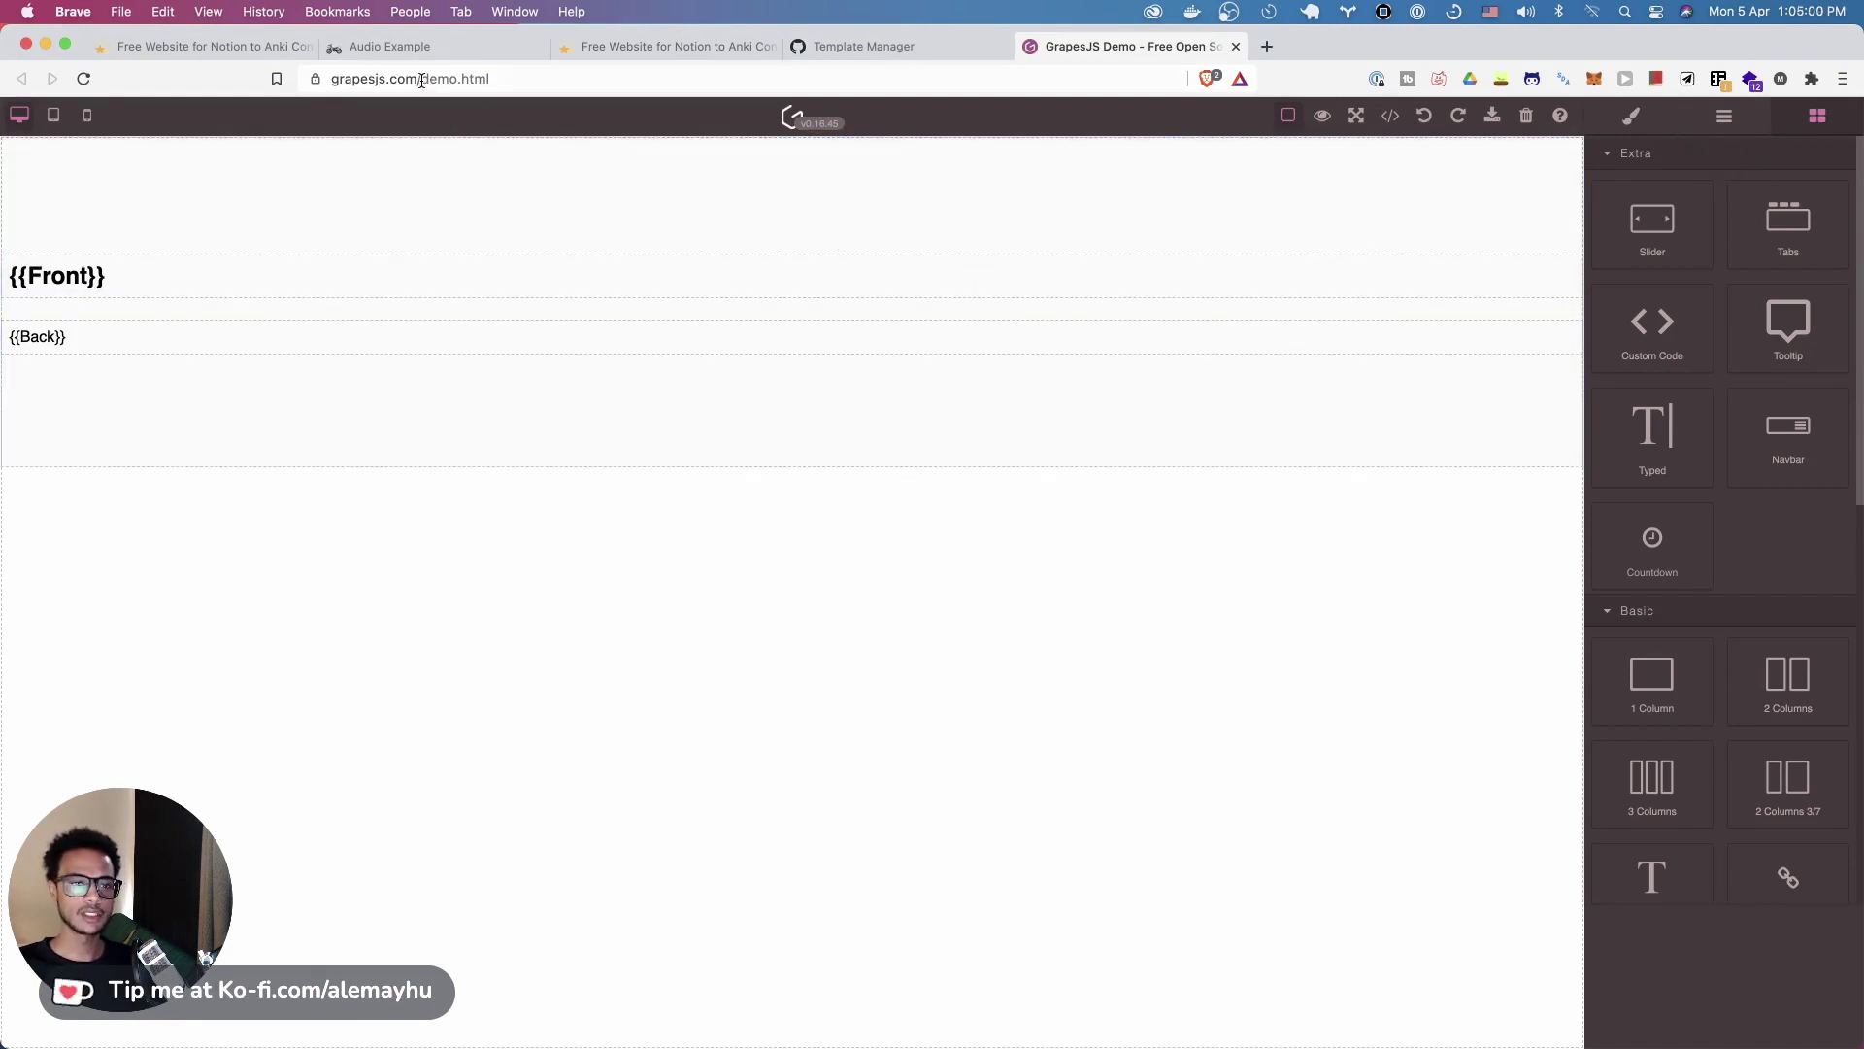
# Go from the GrapesJS demo to the grapesjs.com home page and look through its introduction, editor previews and end-user features
pyautogui.moveTo(421, 78); pyautogui.dragTo(675, 70)
pyautogui.press('BackSpace')
pyautogui.press('Return')
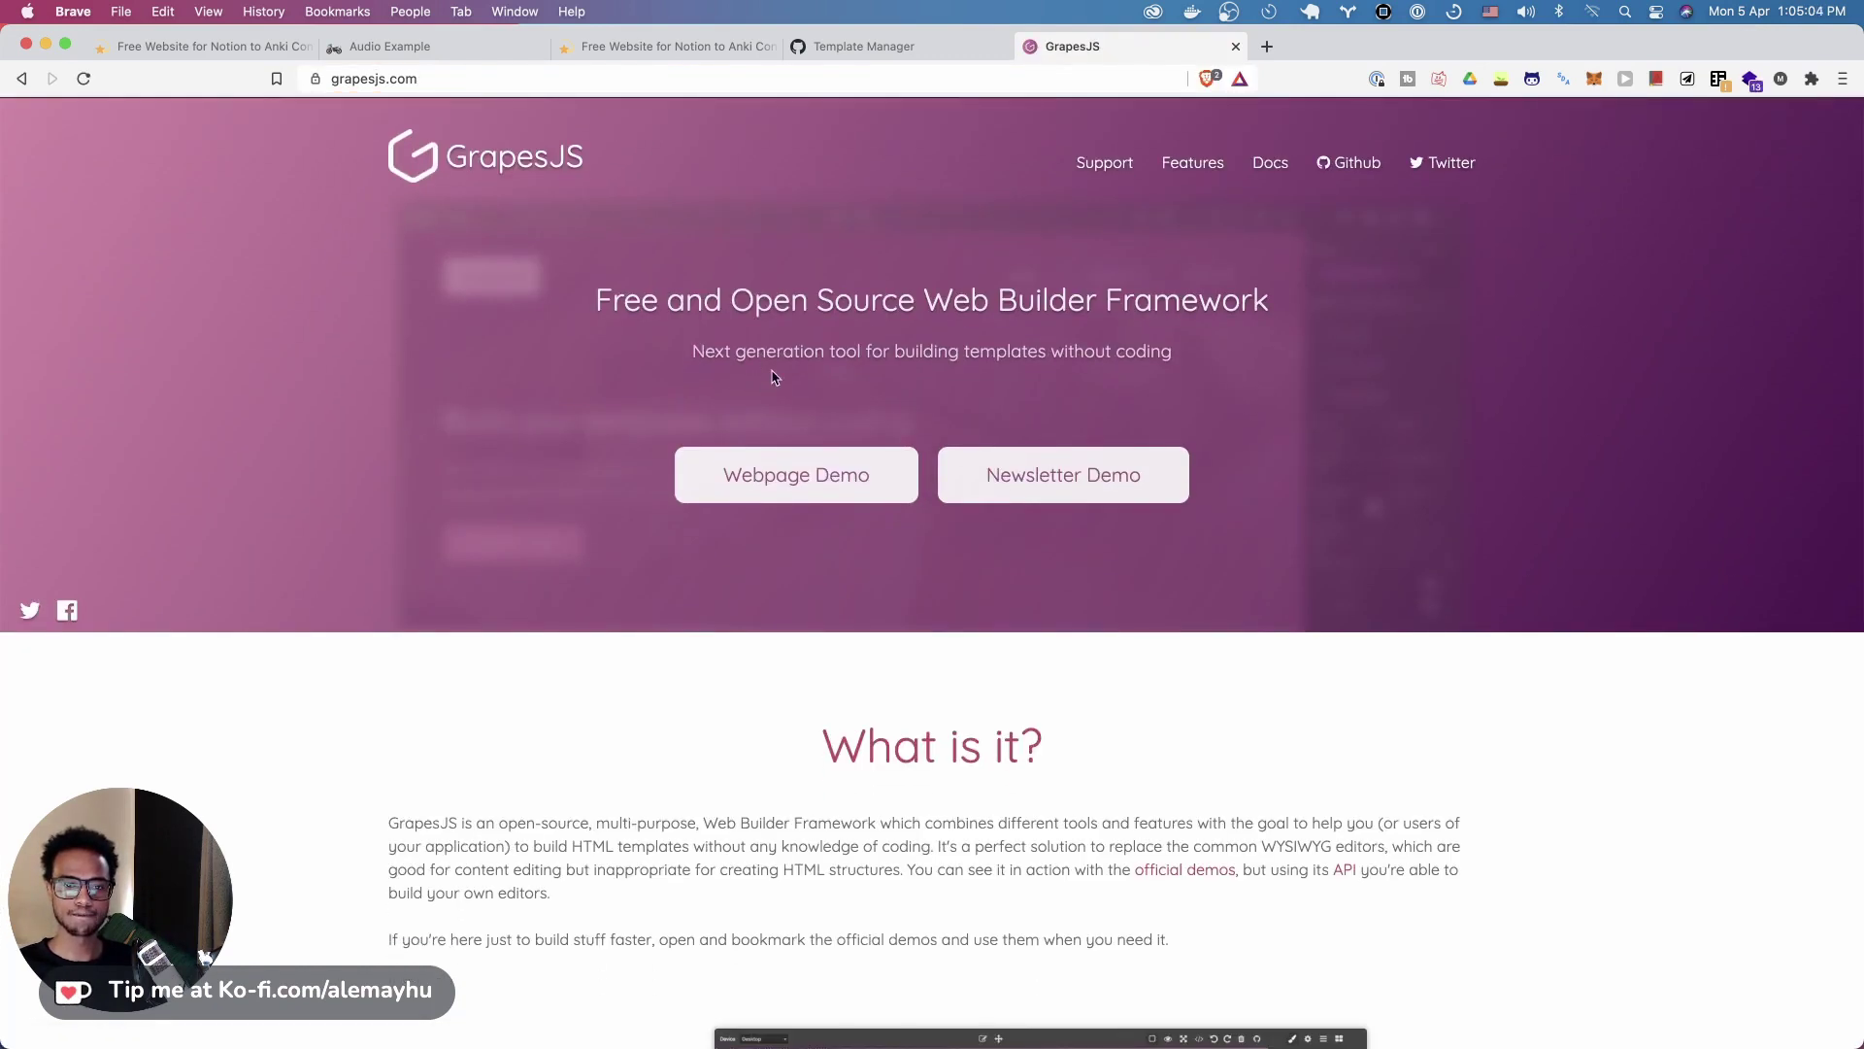
pyautogui.scroll(-5, 823, 394)
pyautogui.scroll(-10, 823, 395)
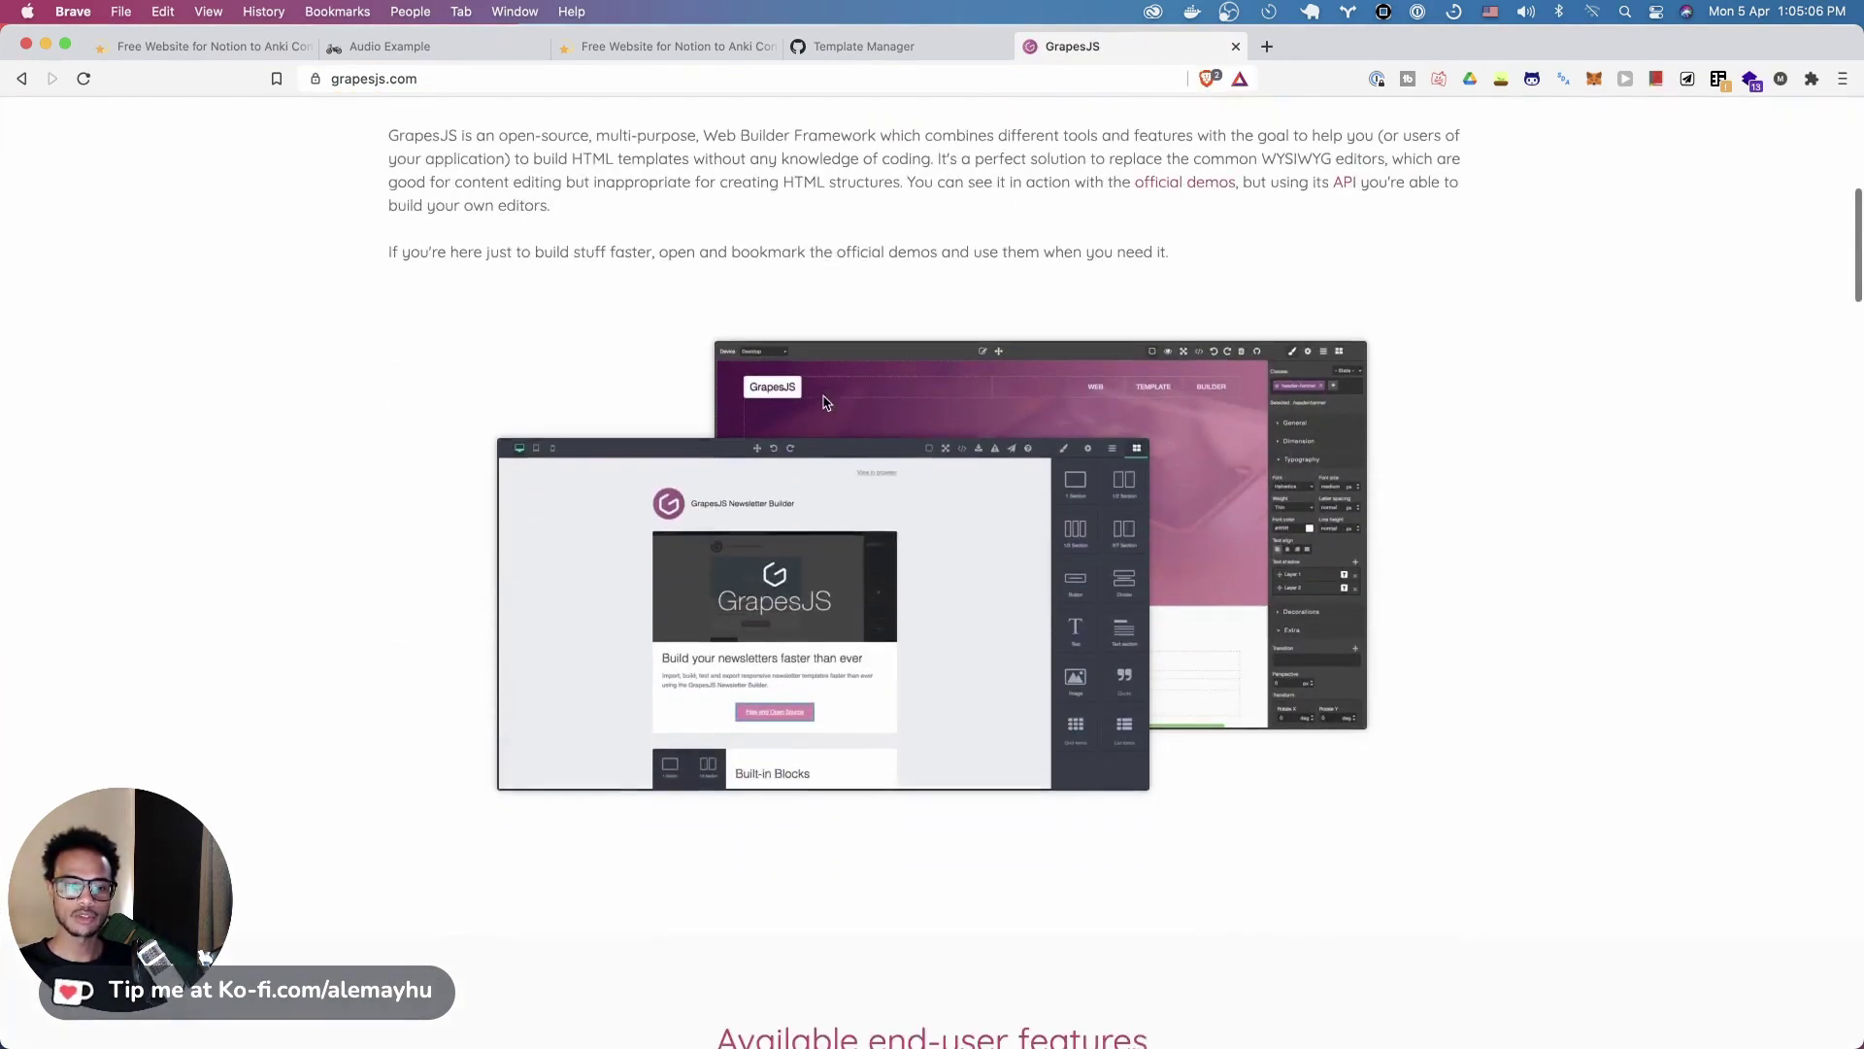
pyautogui.scroll(2, 965, 411)
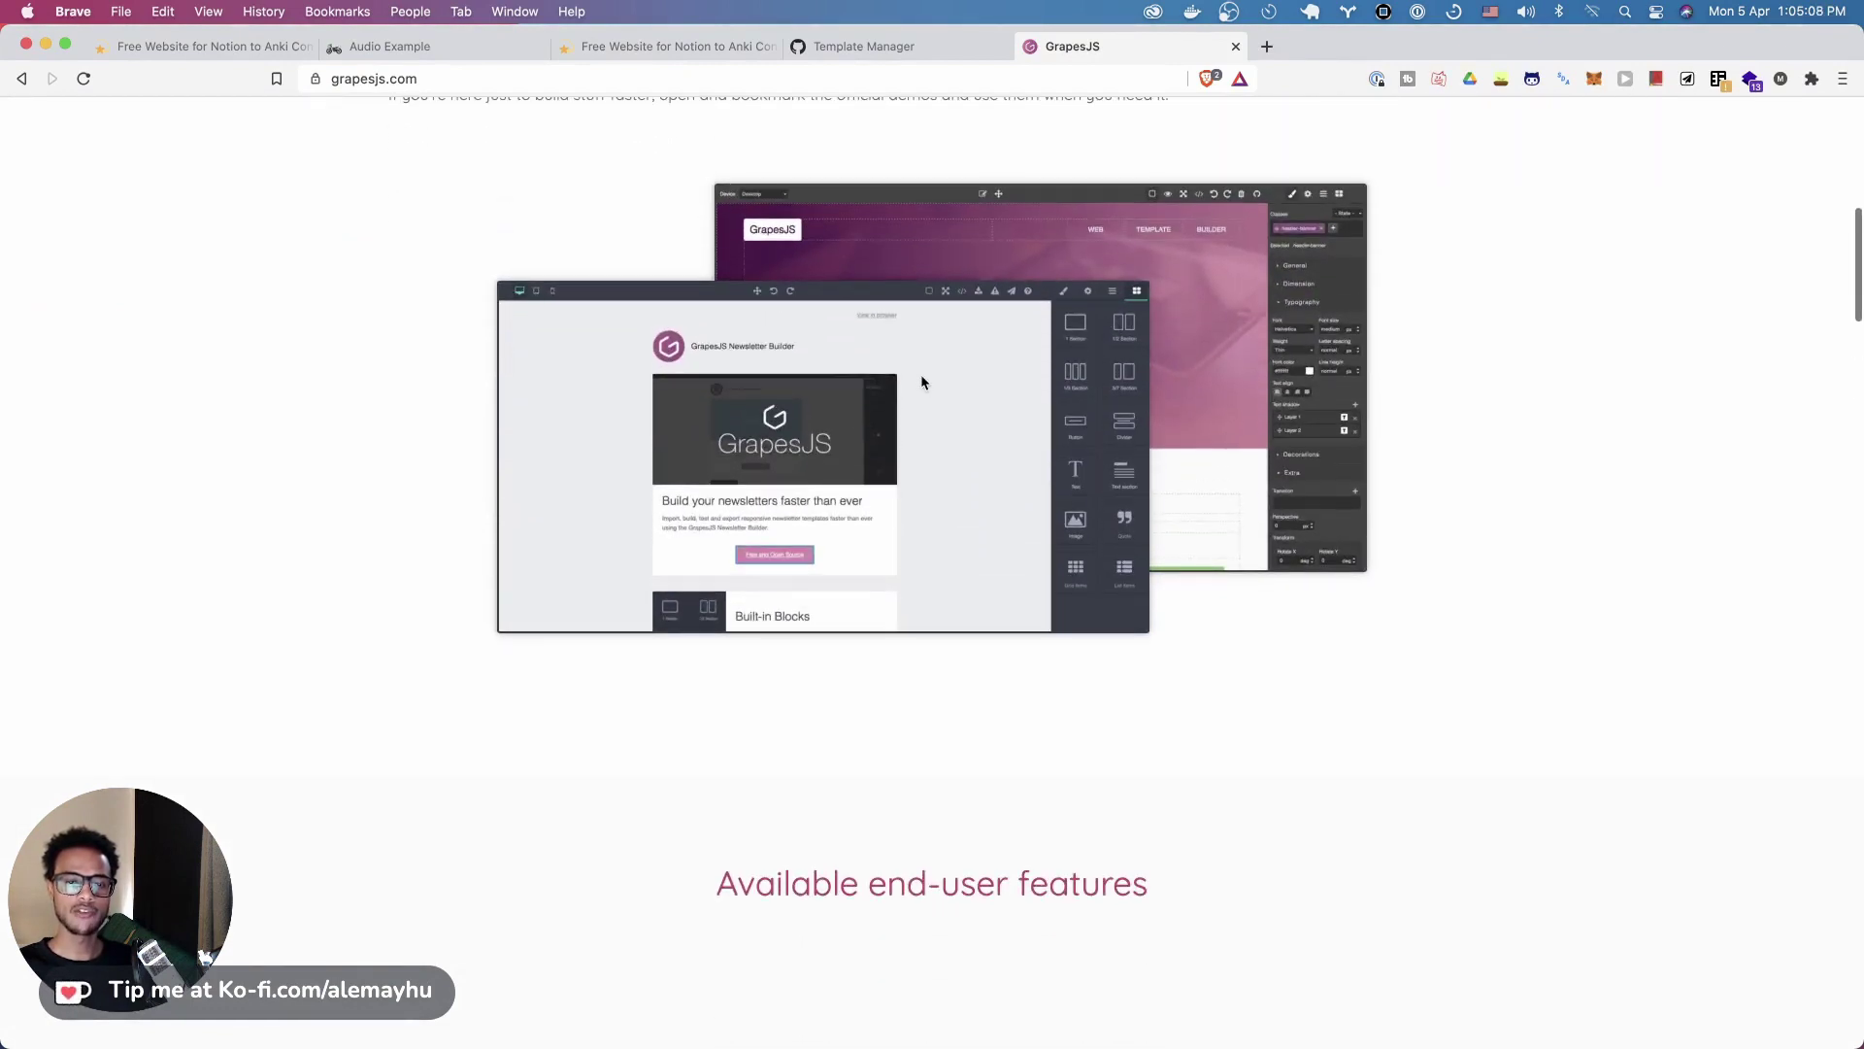
pyautogui.scroll(-1, 969, 336)
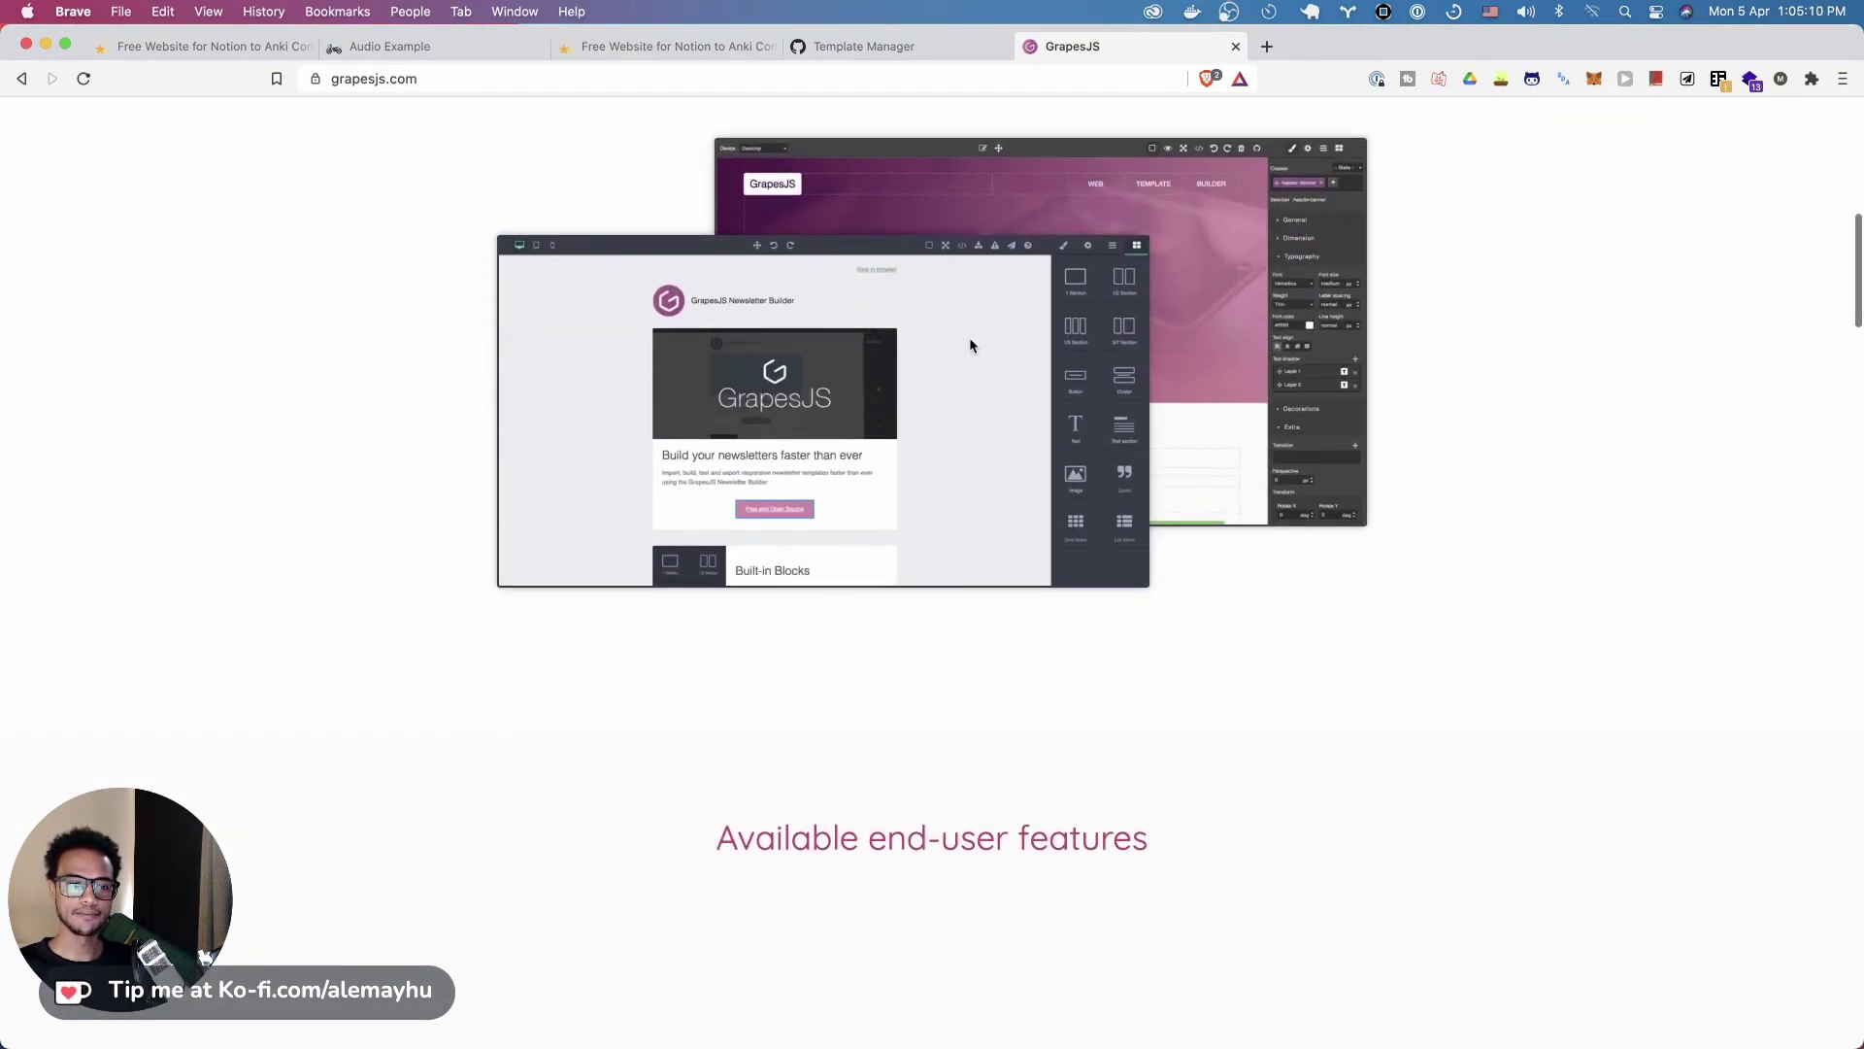
pyautogui.scroll(1, 989, 366)
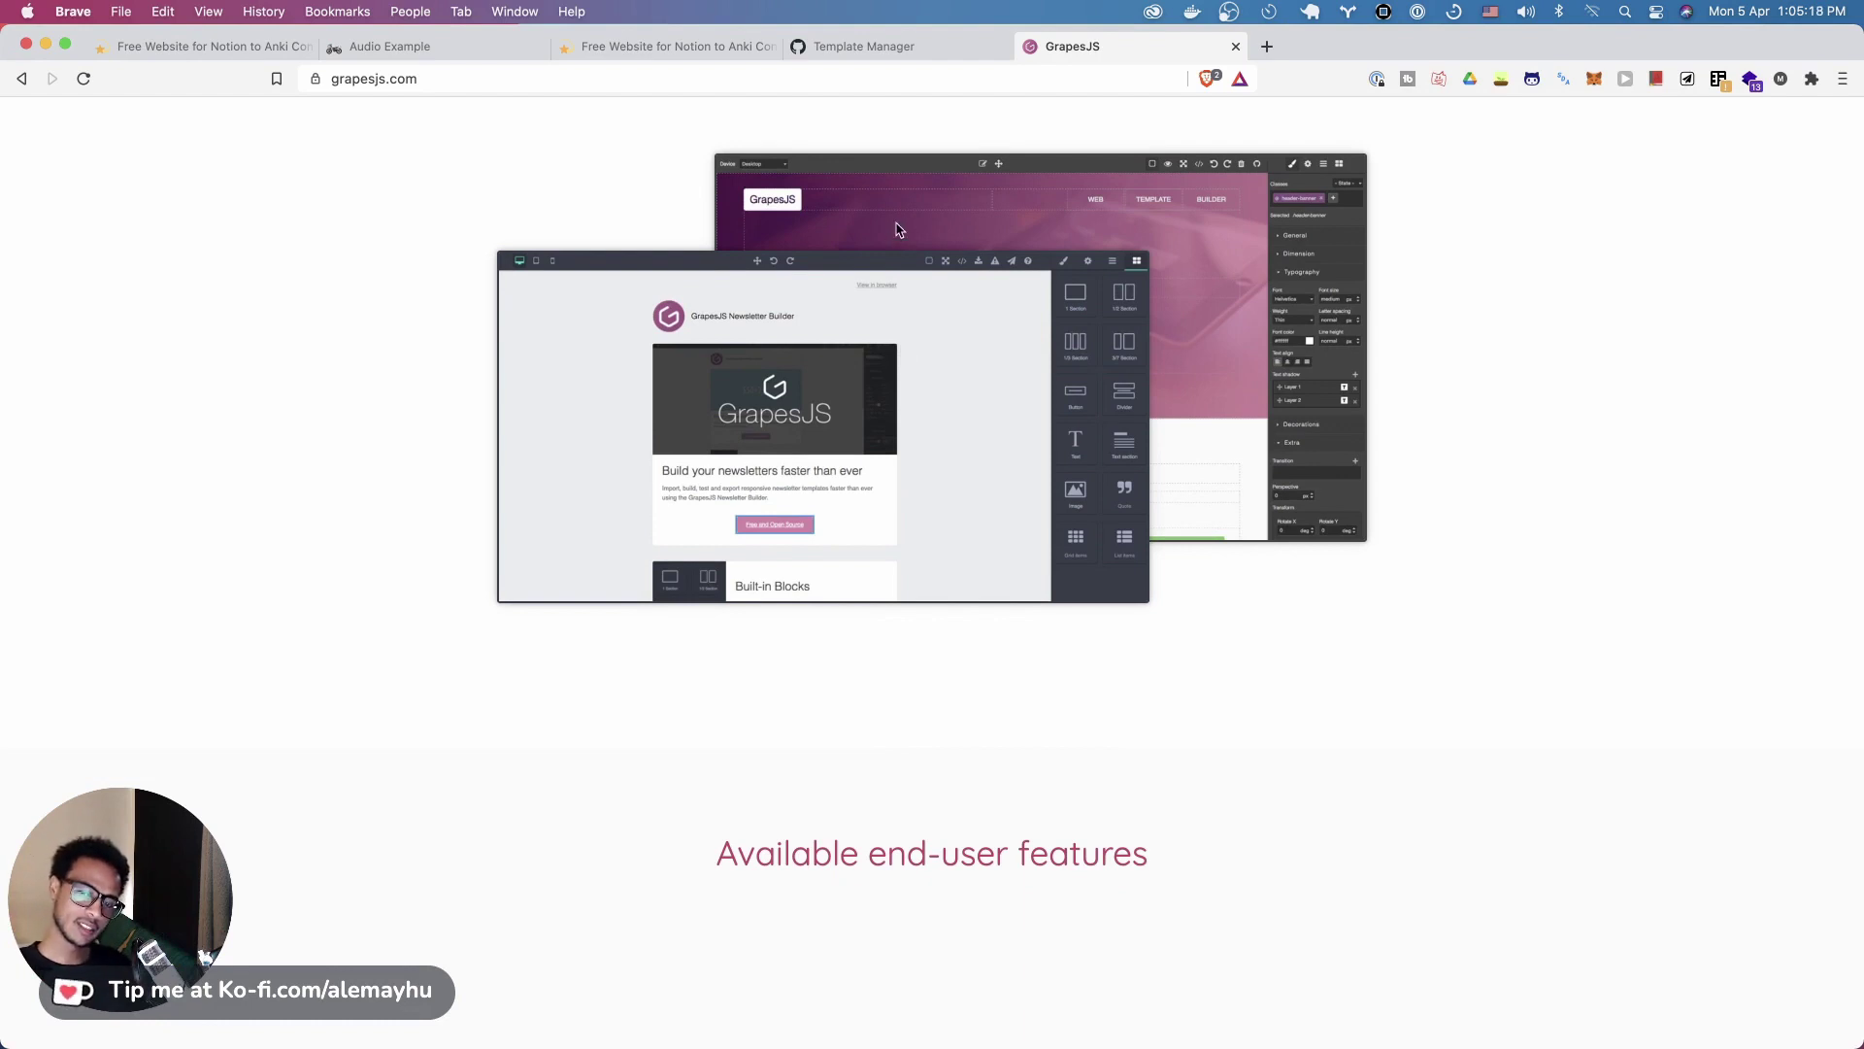
pyautogui.scroll(-5, 905, 242)
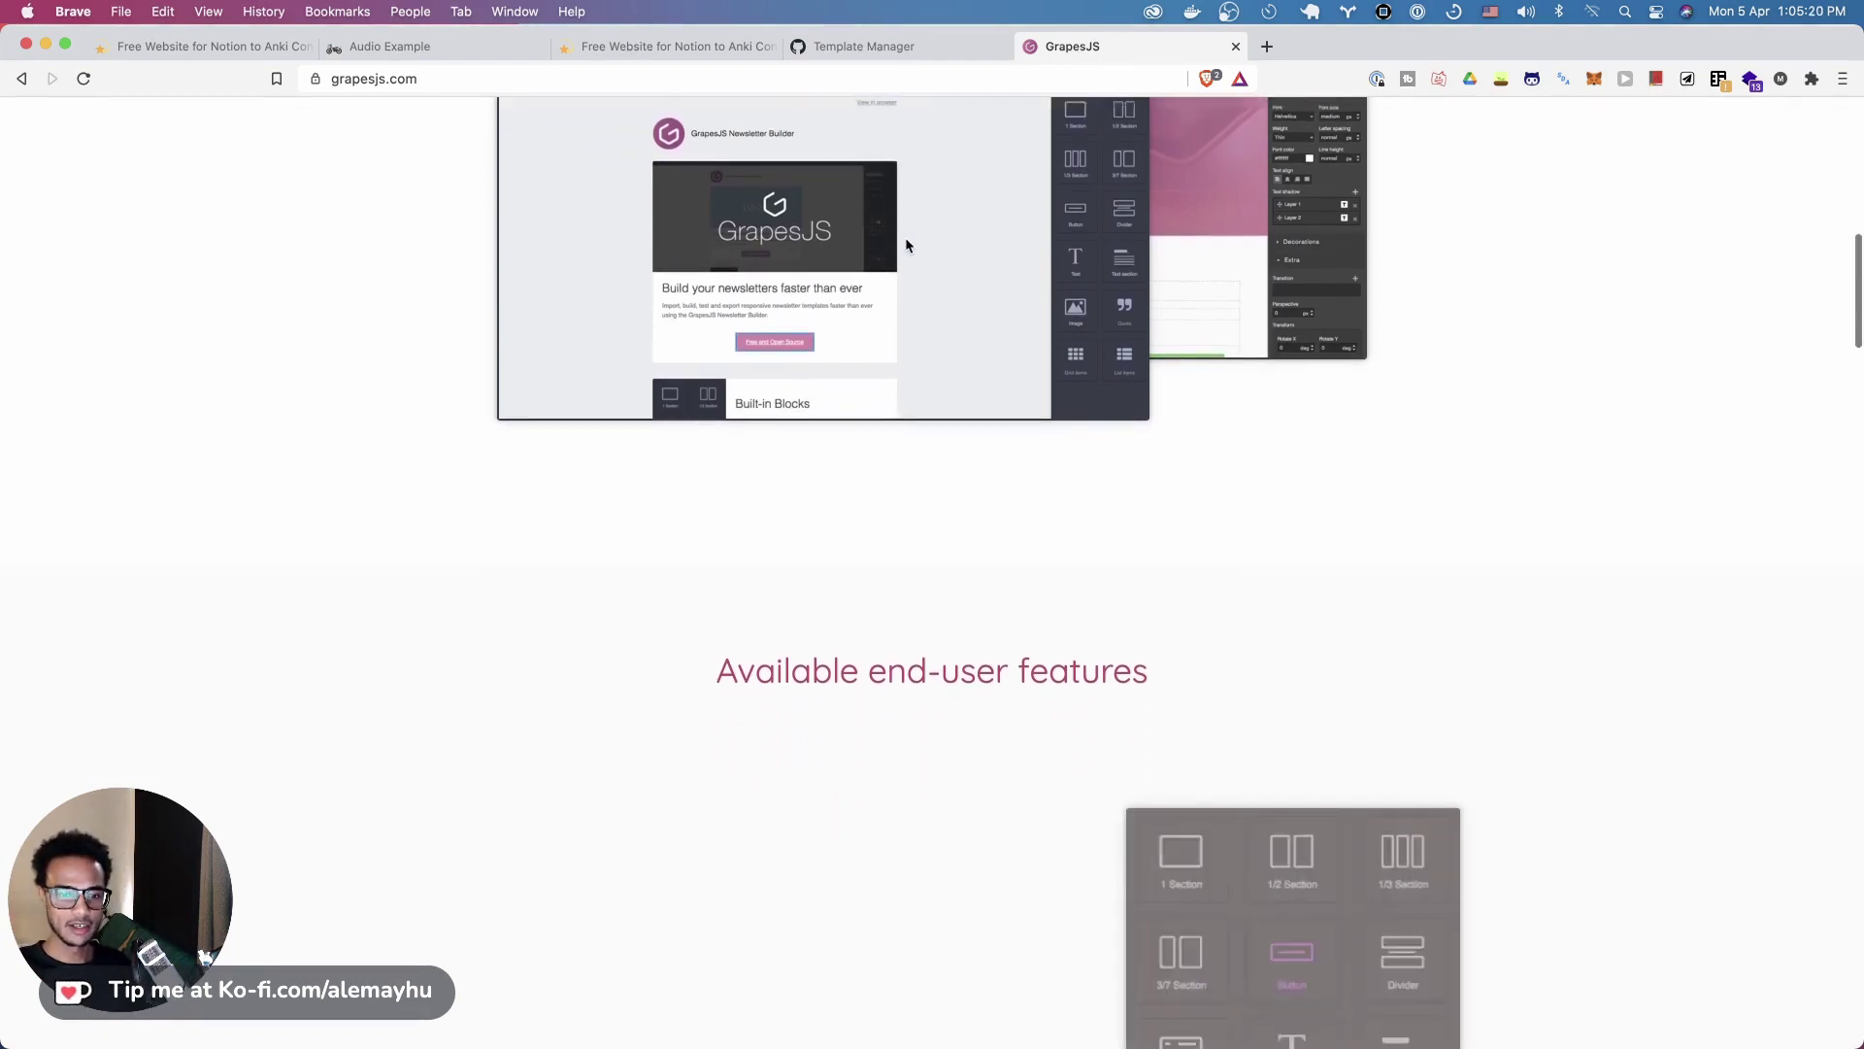
# Read through the remaining GrapesJS features, from drag-and-drop blocks, styling and responsive design to layer structure, code export and the Asset Manager
pyautogui.scroll(-6, 923, 251)
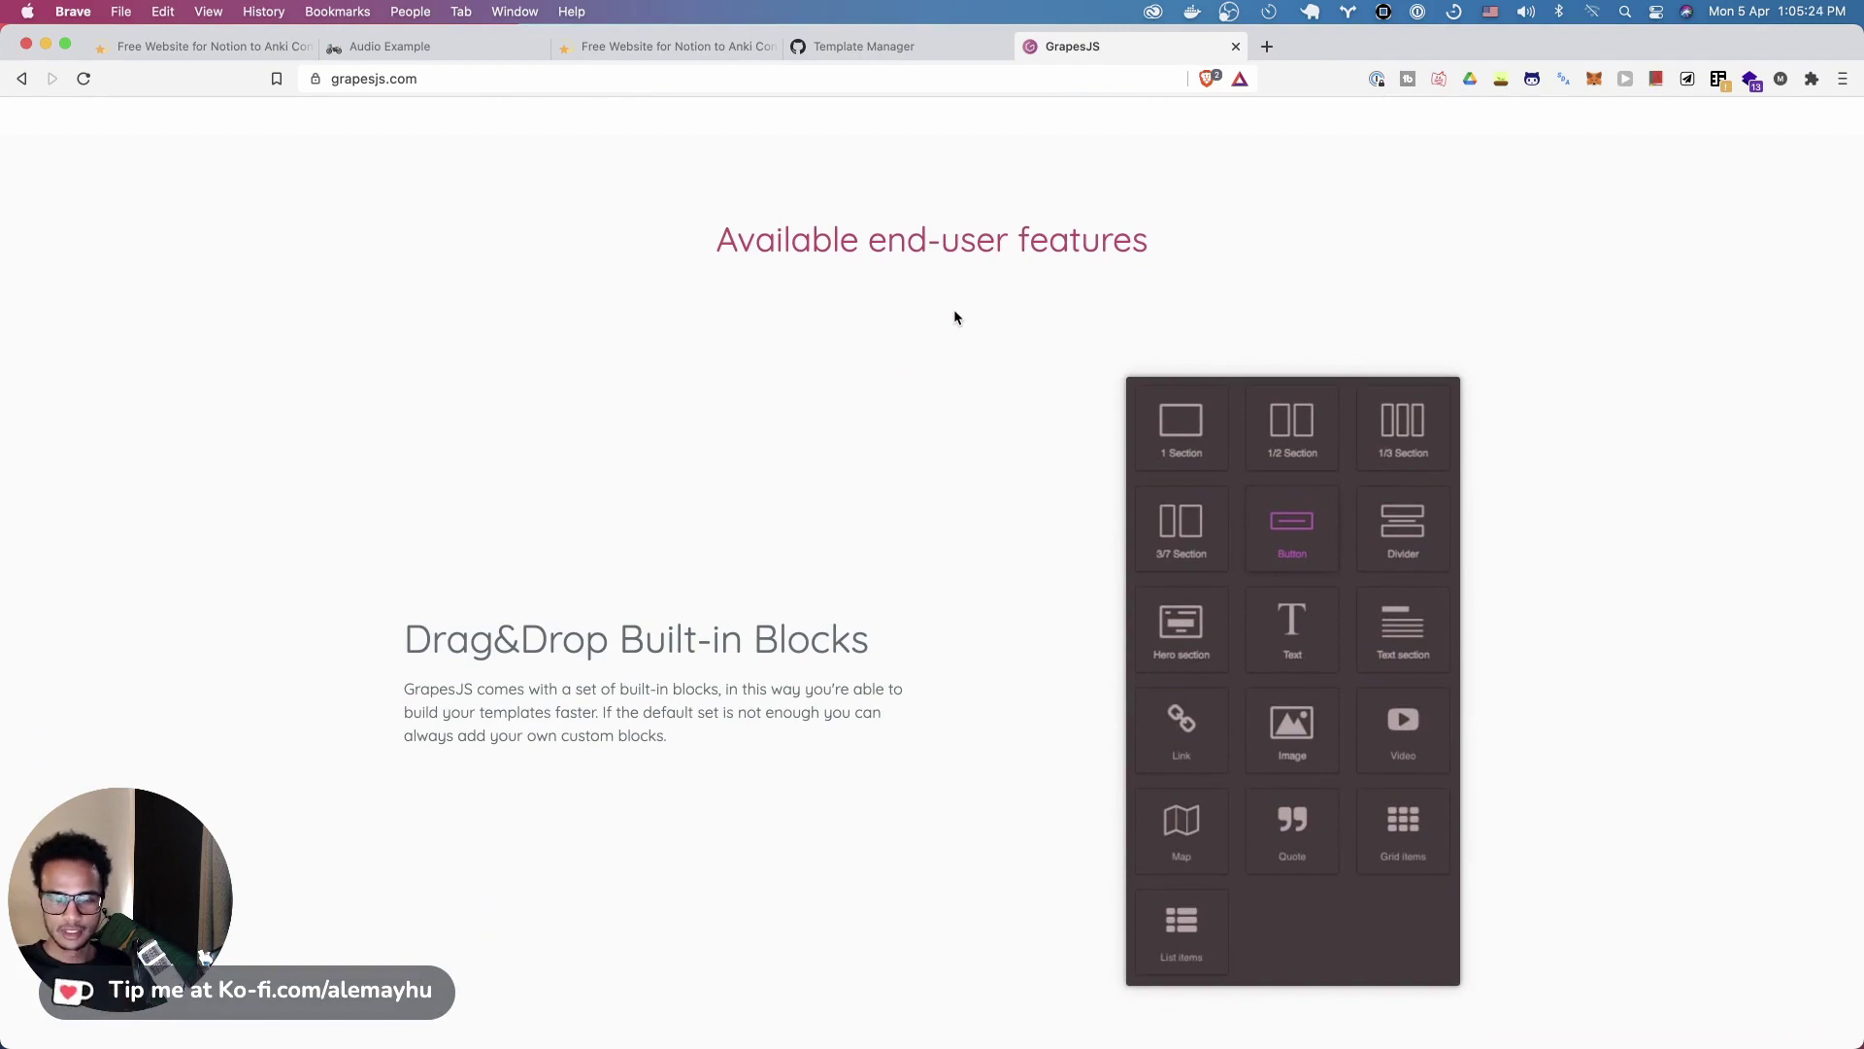
pyautogui.scroll(-1, 954, 315)
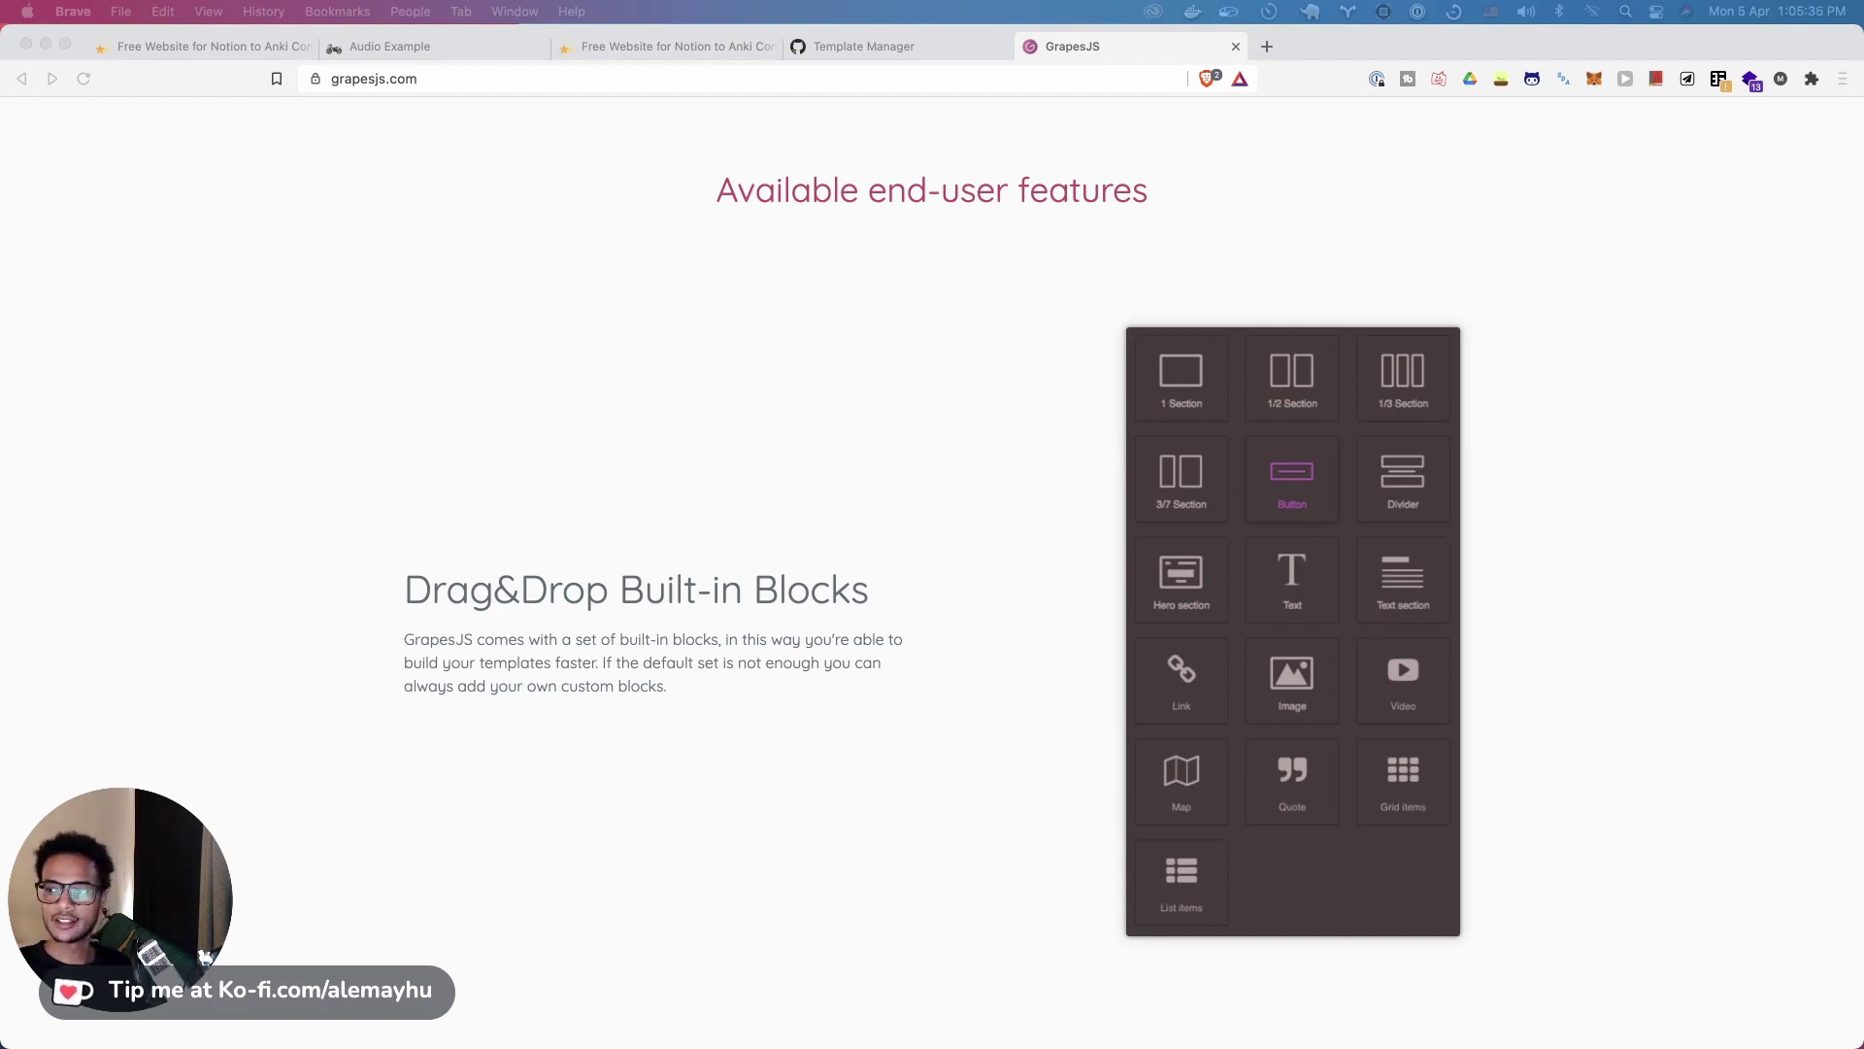
pyautogui.scroll(-10, 1186, 655)
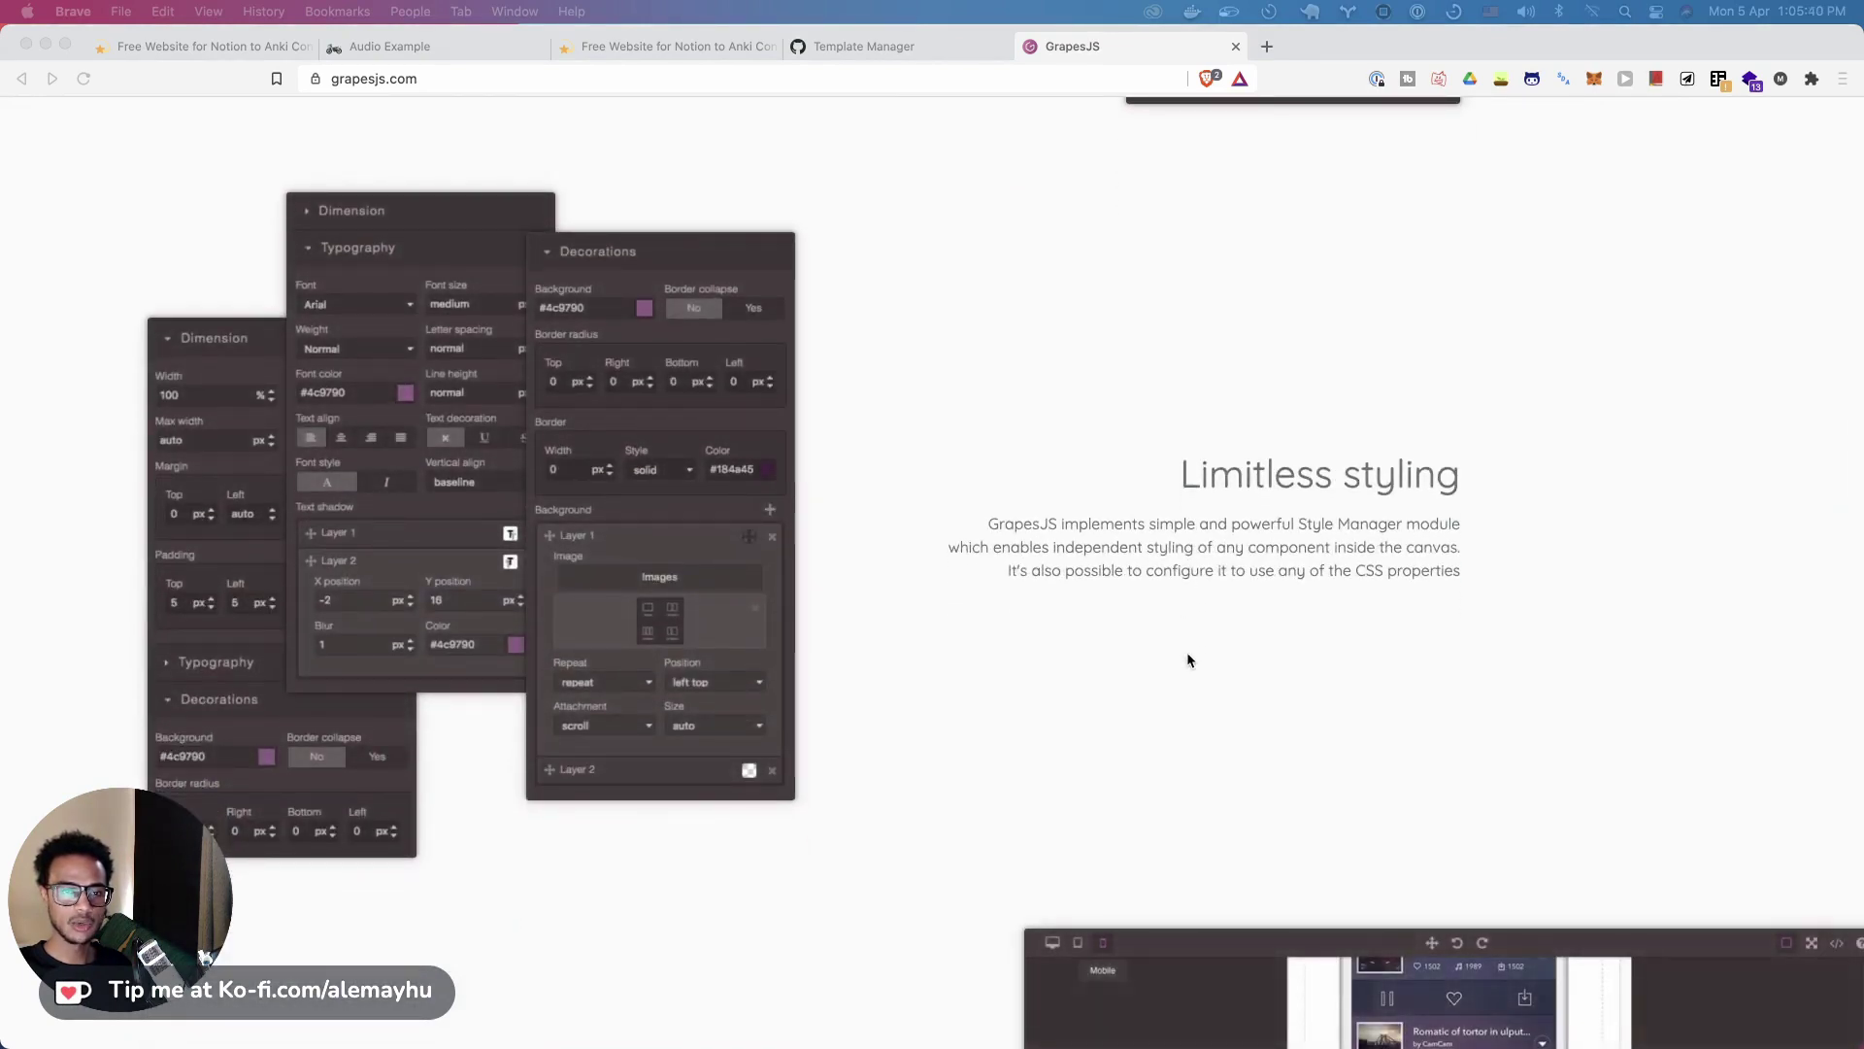
pyautogui.scroll(-1, 1186, 656)
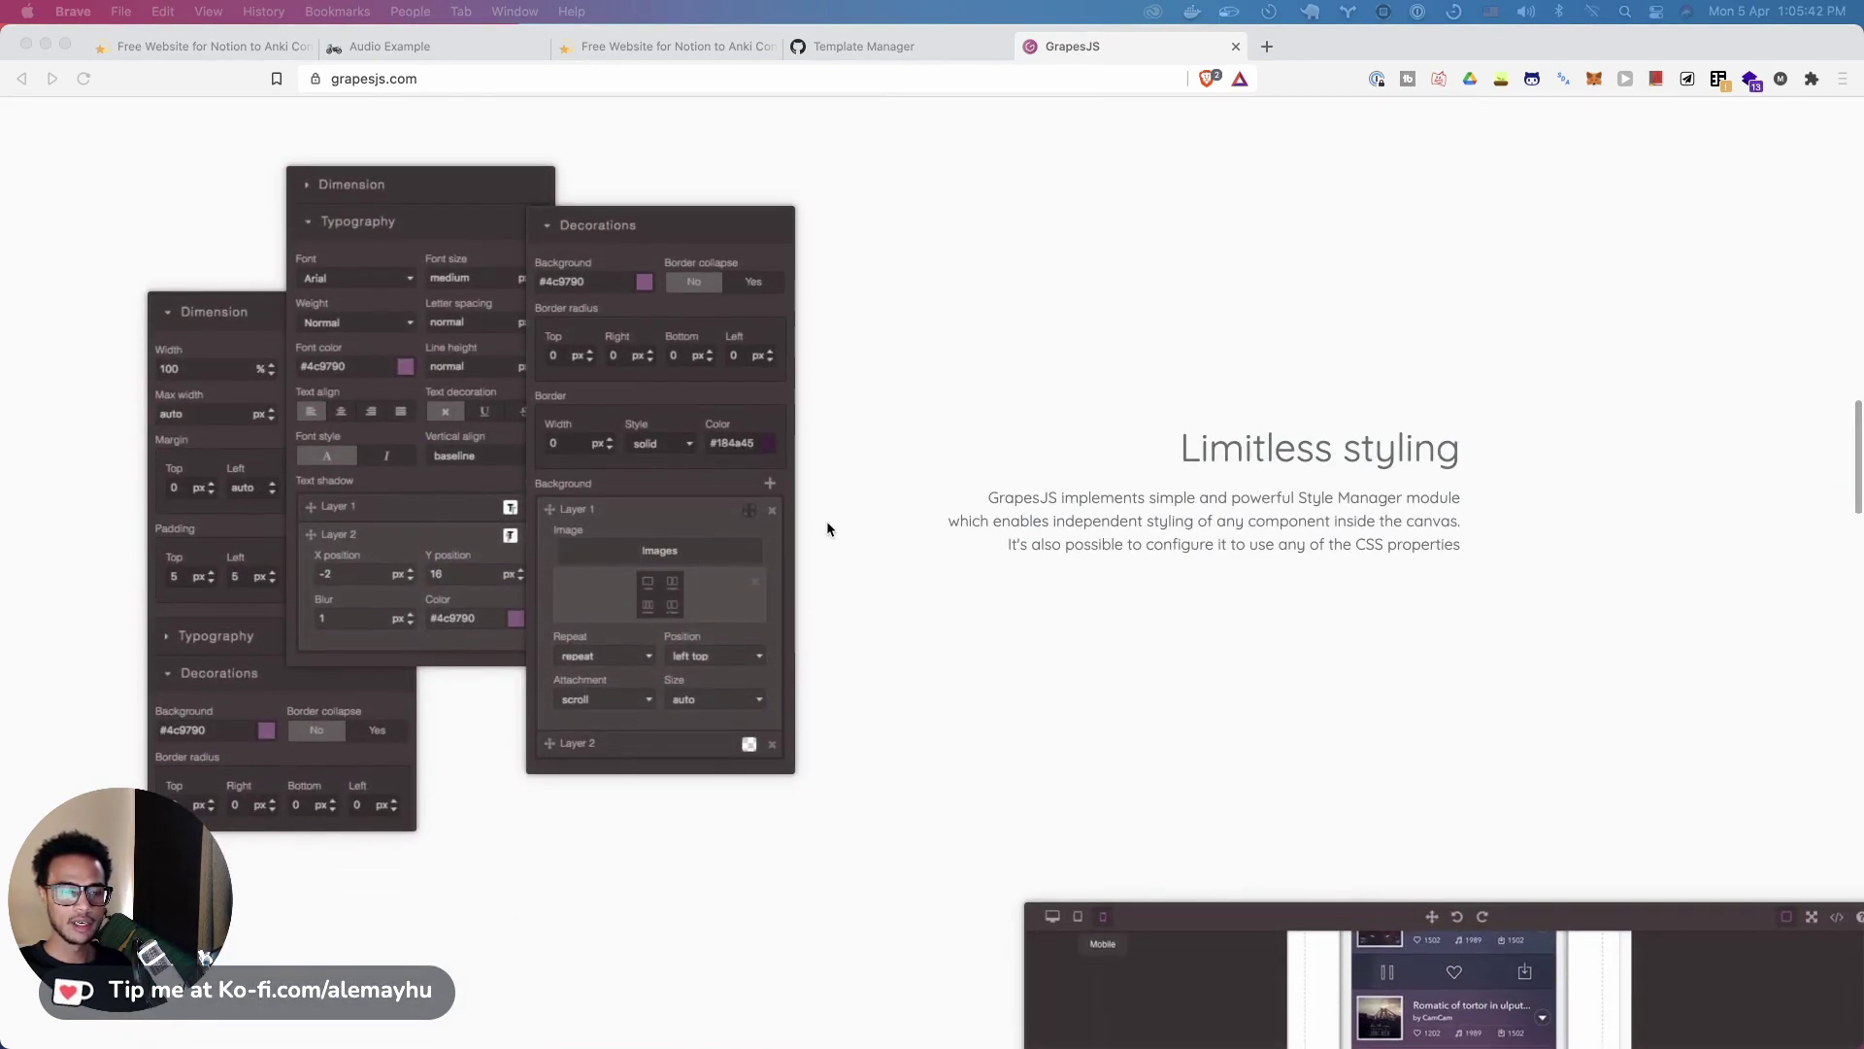
pyautogui.scroll(-3, 827, 527)
pyautogui.scroll(-5, 827, 527)
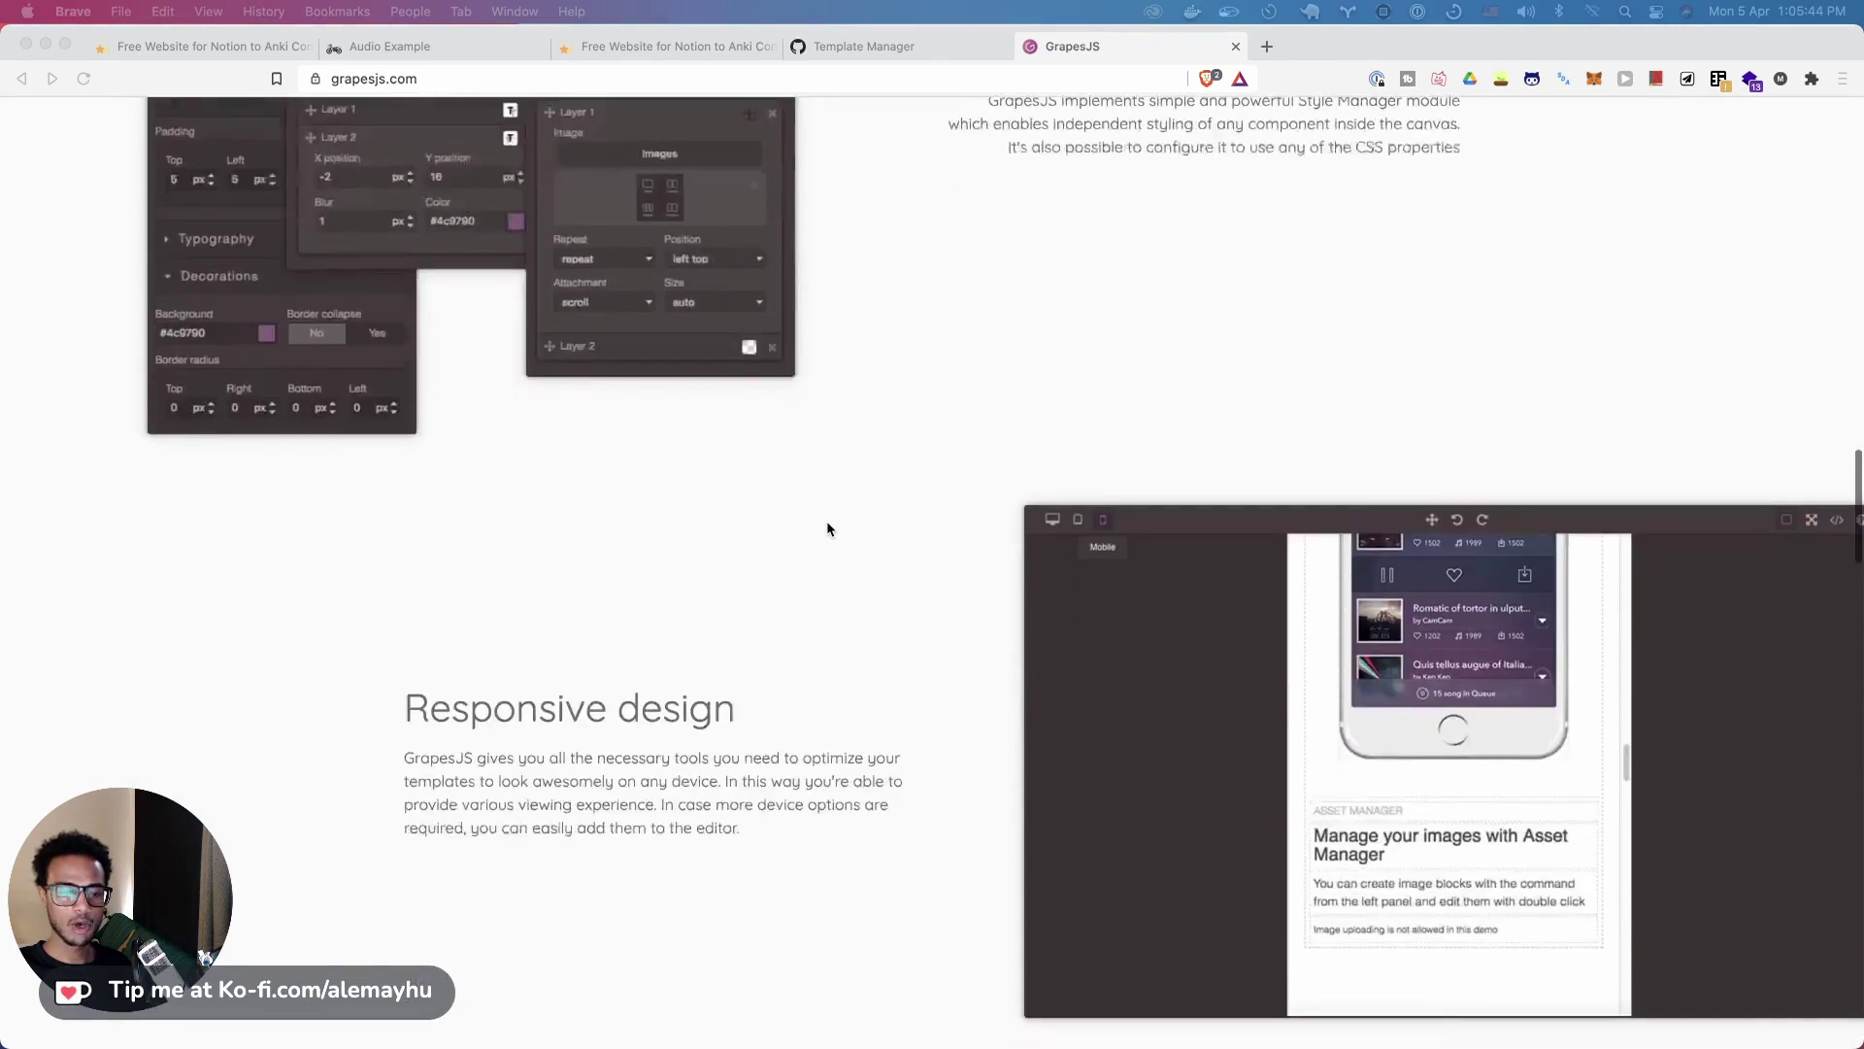
pyautogui.scroll(-6, 827, 729)
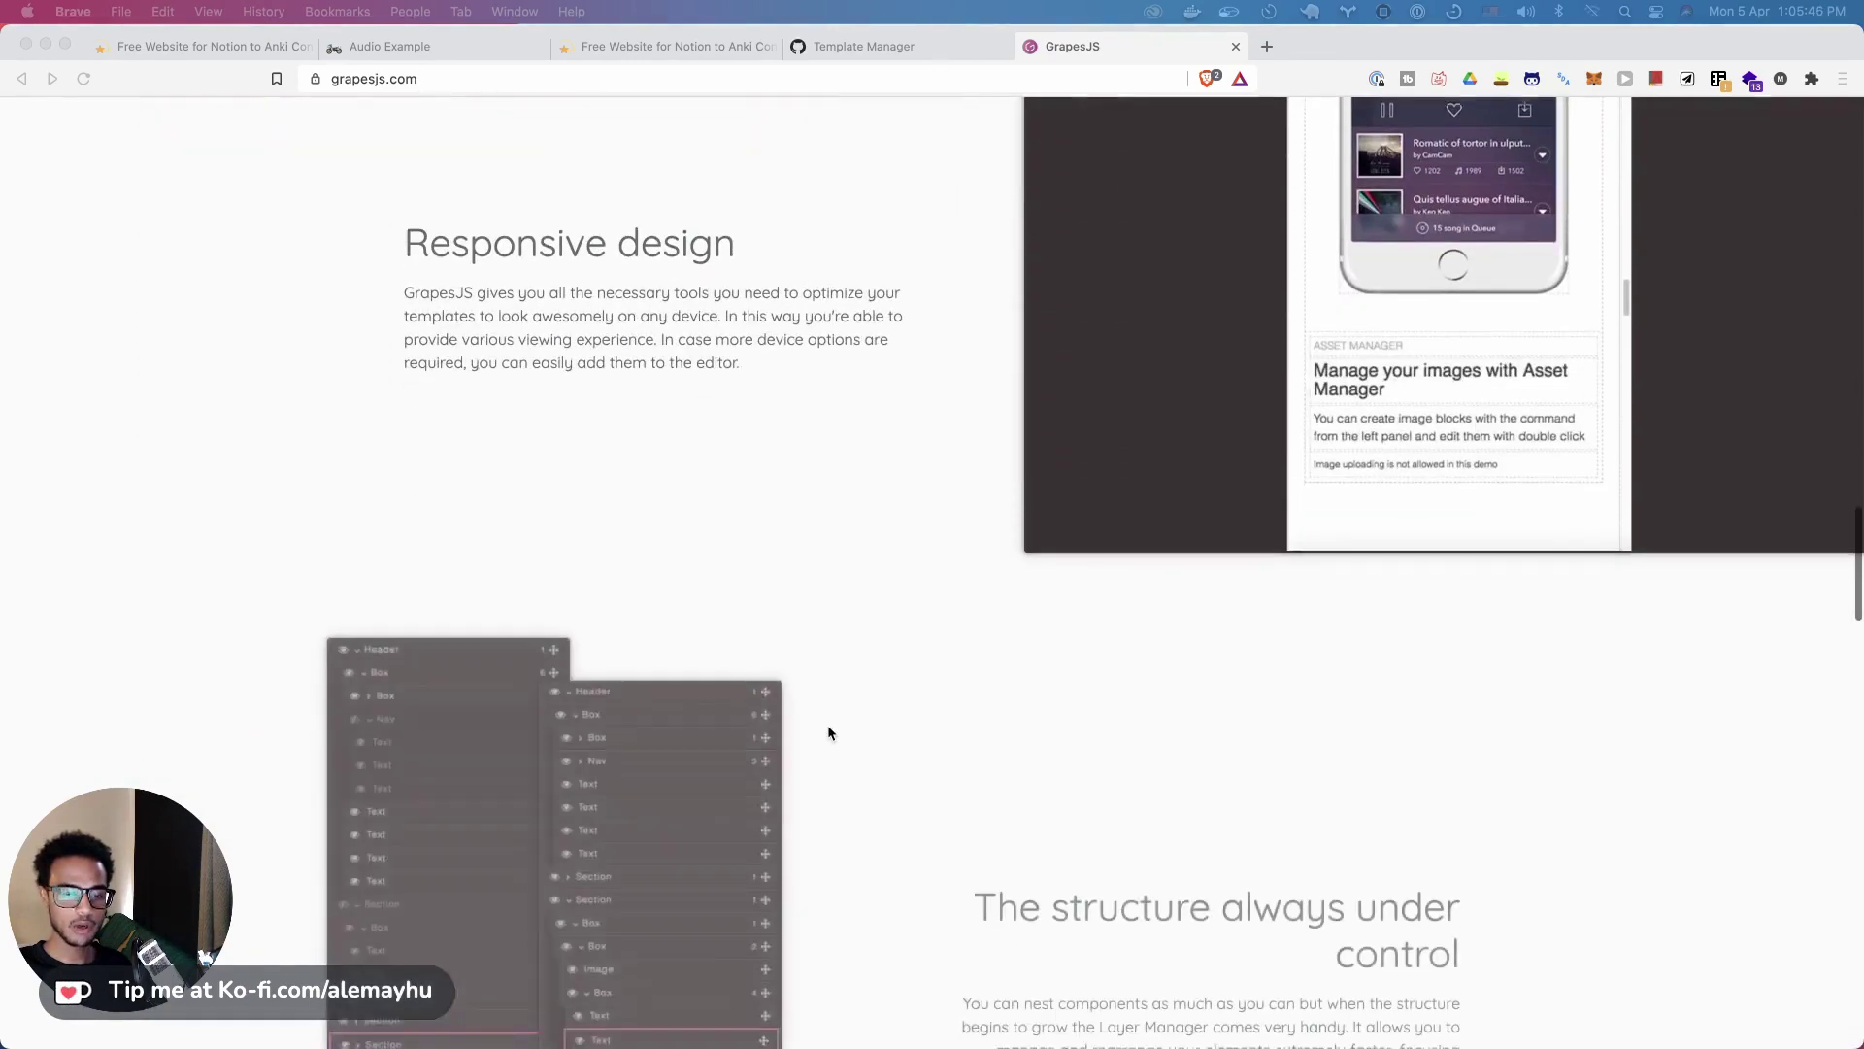
pyautogui.scroll(-3, 641, 539)
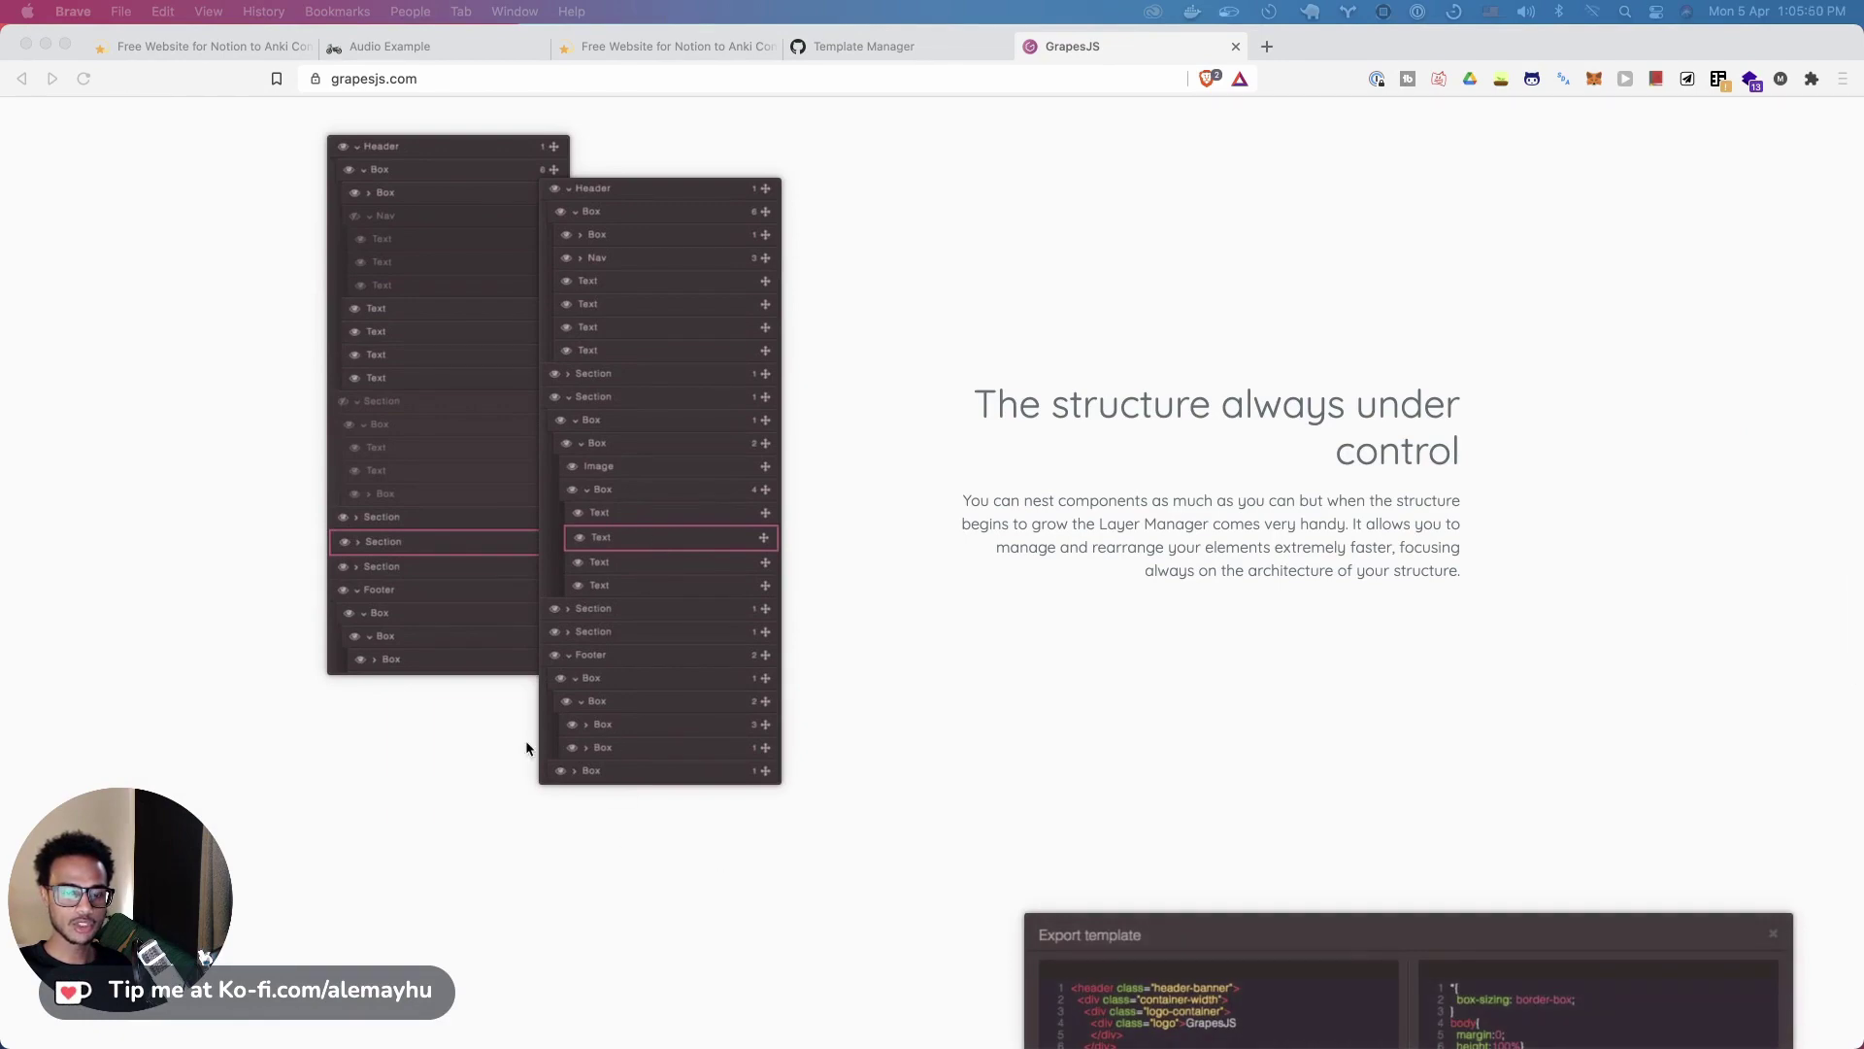
pyautogui.scroll(-3, 527, 748)
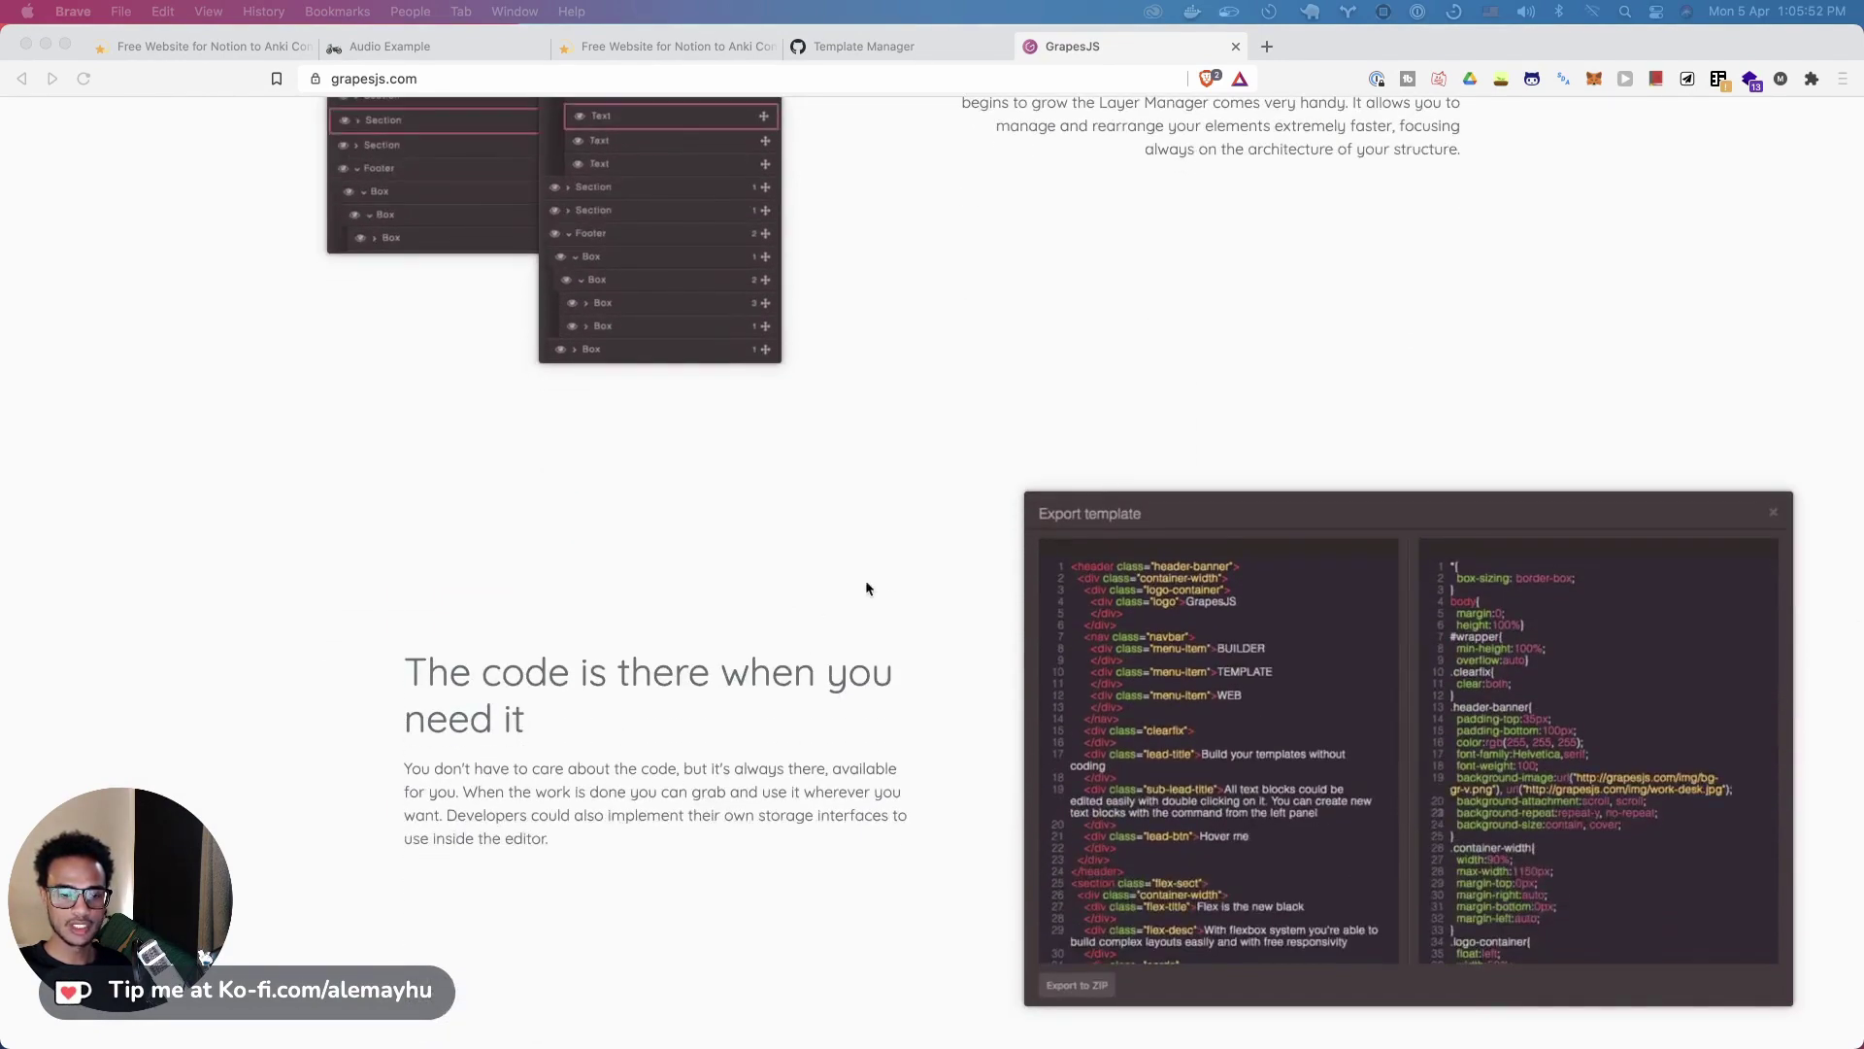
pyautogui.scroll(-3, 883, 583)
pyautogui.scroll(-5, 886, 579)
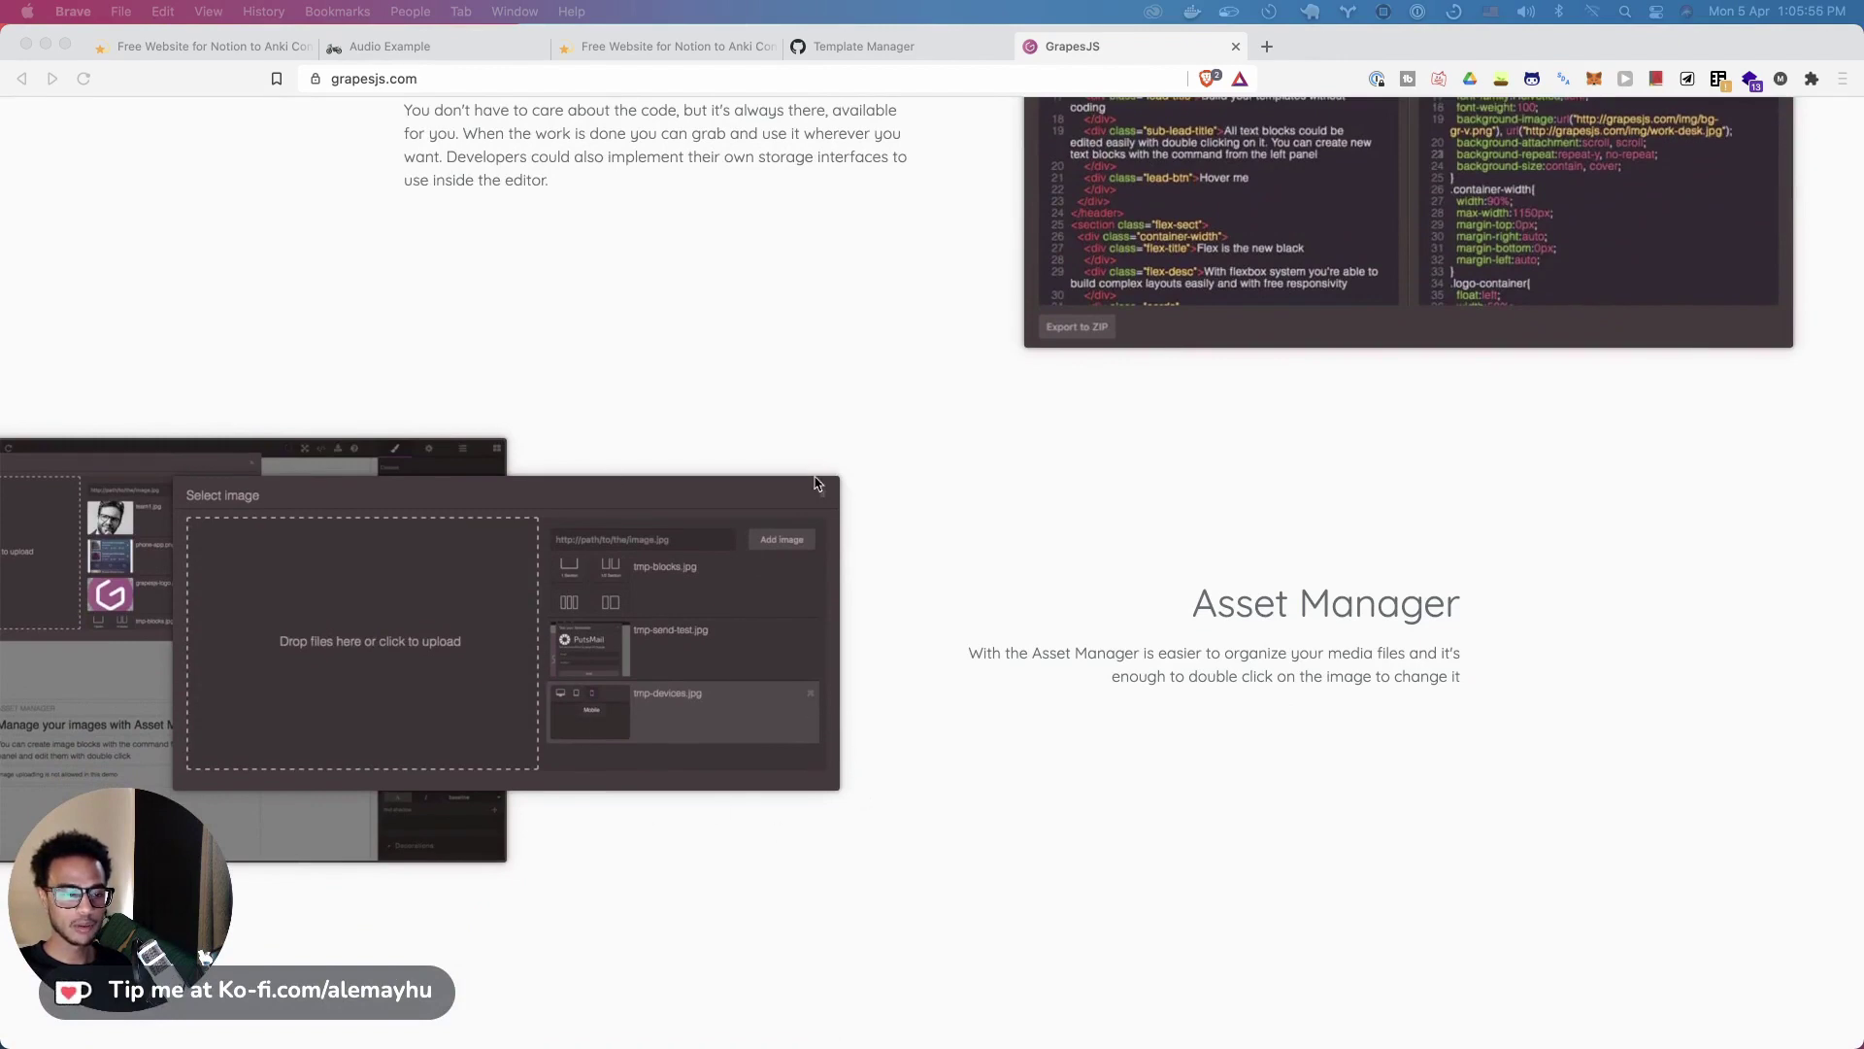
pyautogui.scroll(-6, 975, 644)
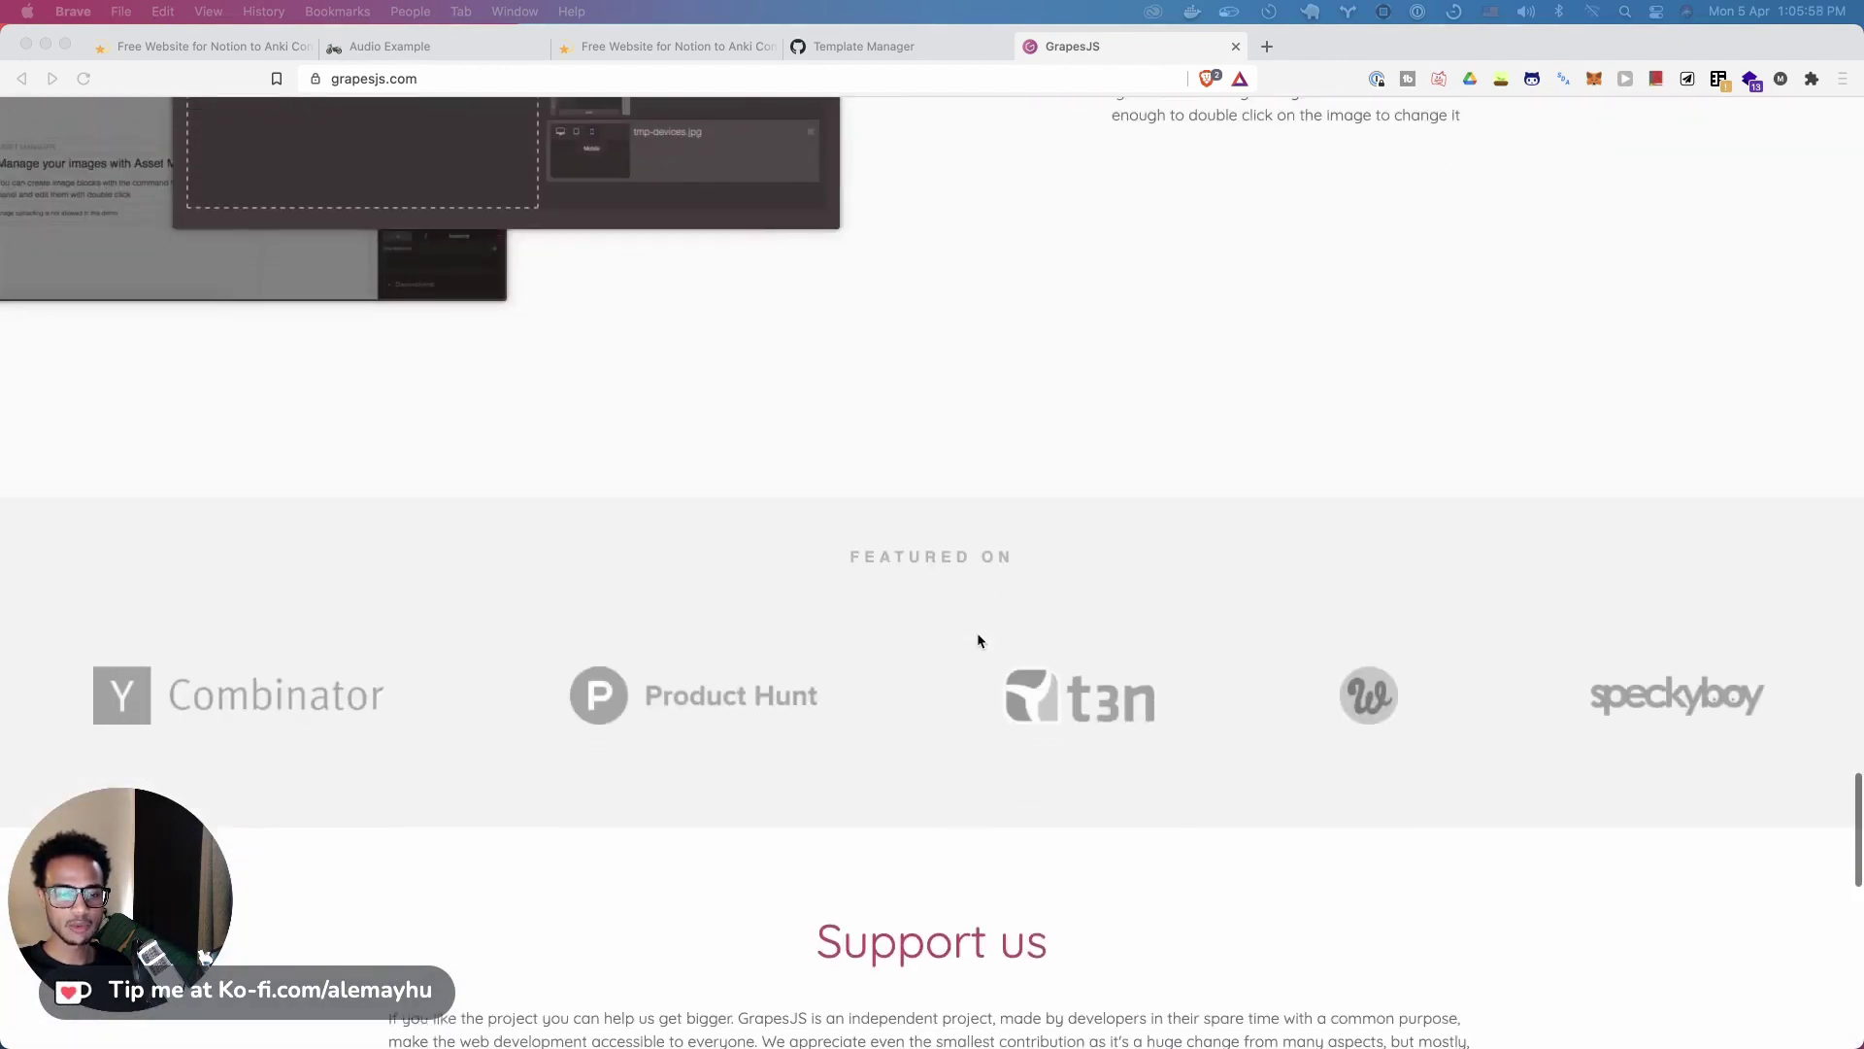
# Go back to the grapesjs.com introduction and open the Webpage Demo editor
pyautogui.scroll(15, 977, 632)
pyautogui.scroll(10, 979, 639)
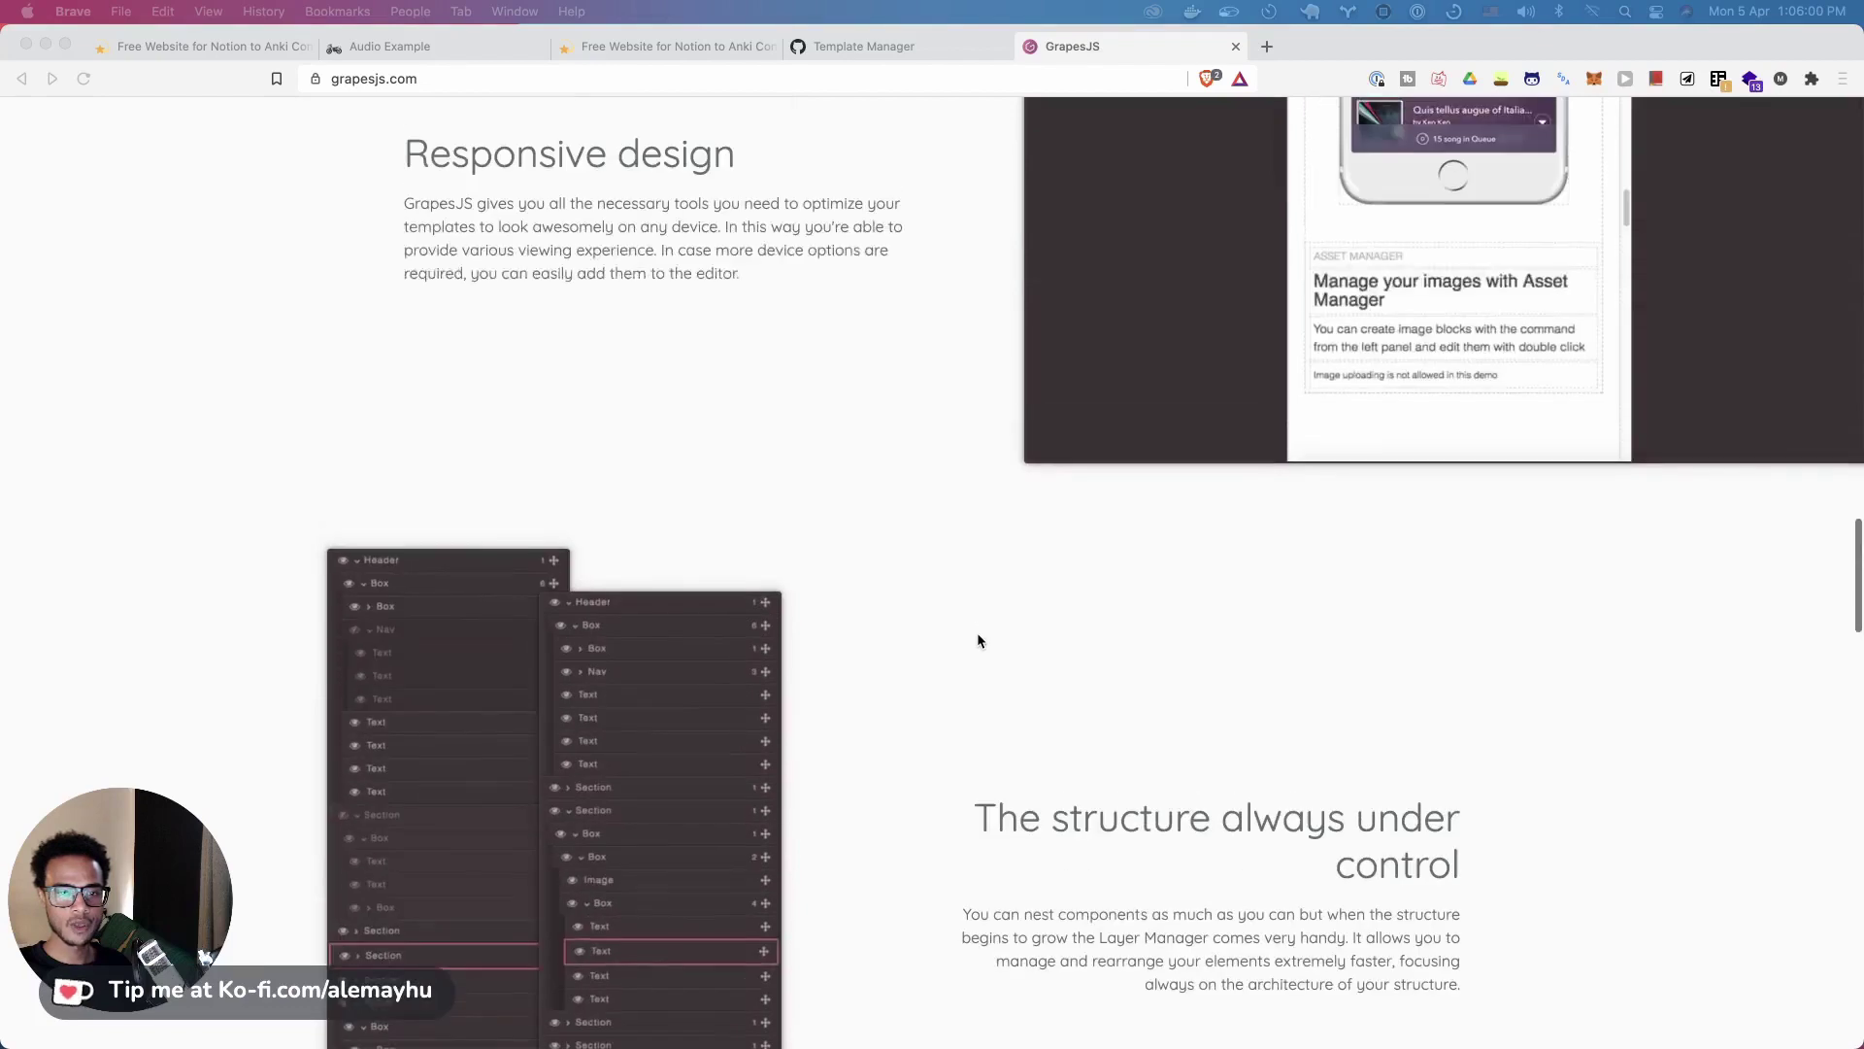
pyautogui.scroll(10, 979, 641)
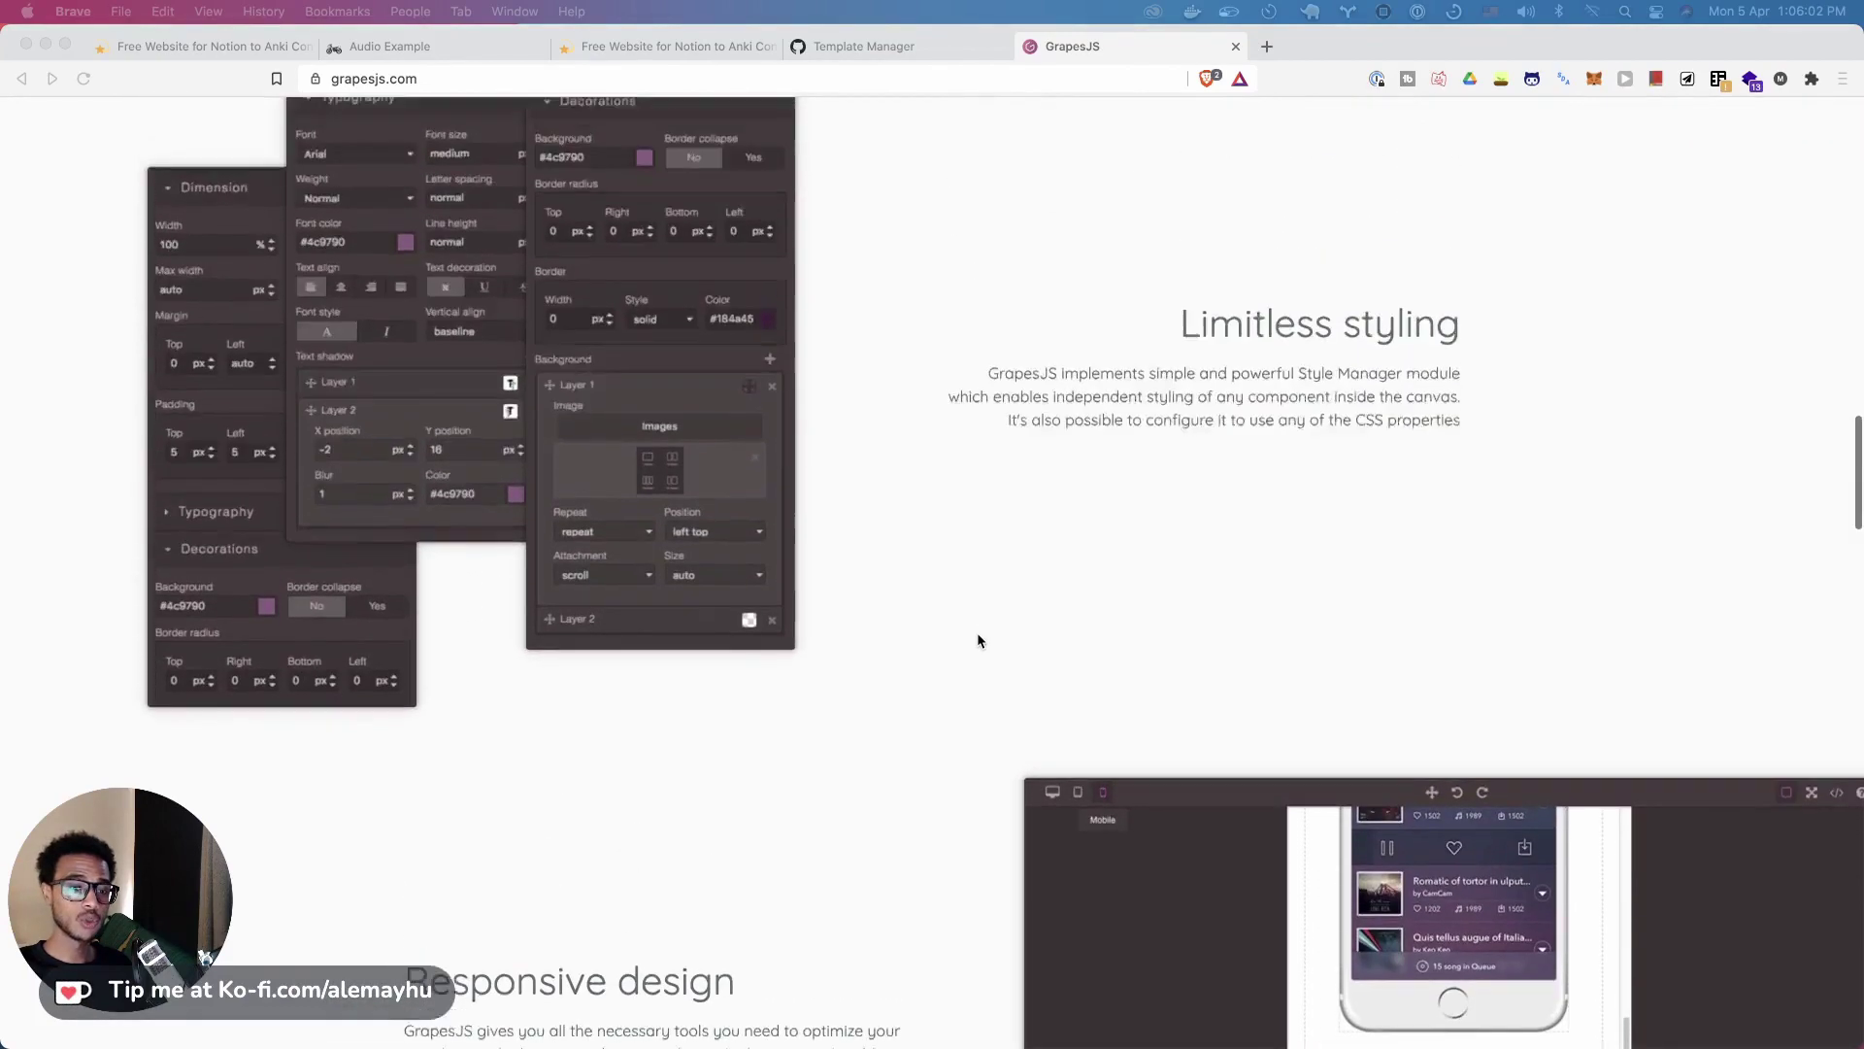
pyautogui.scroll(5, 978, 636)
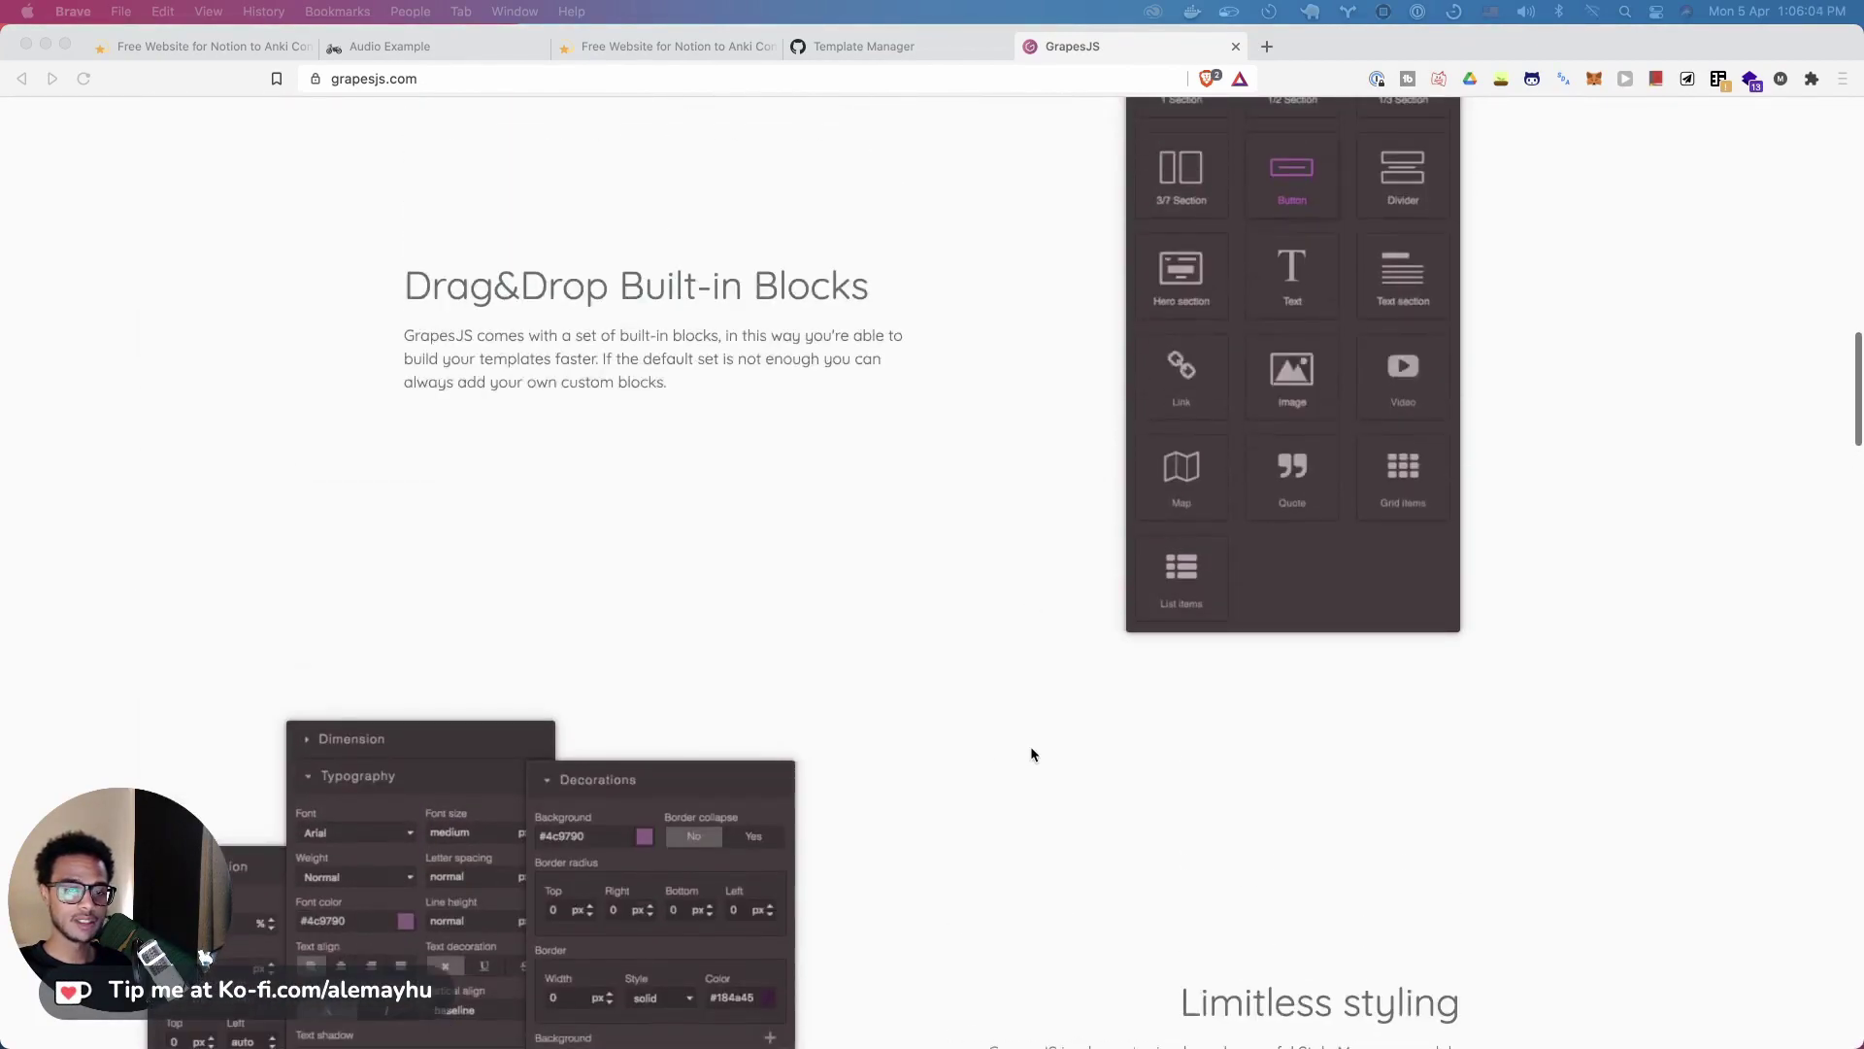
pyautogui.scroll(10, 1008, 805)
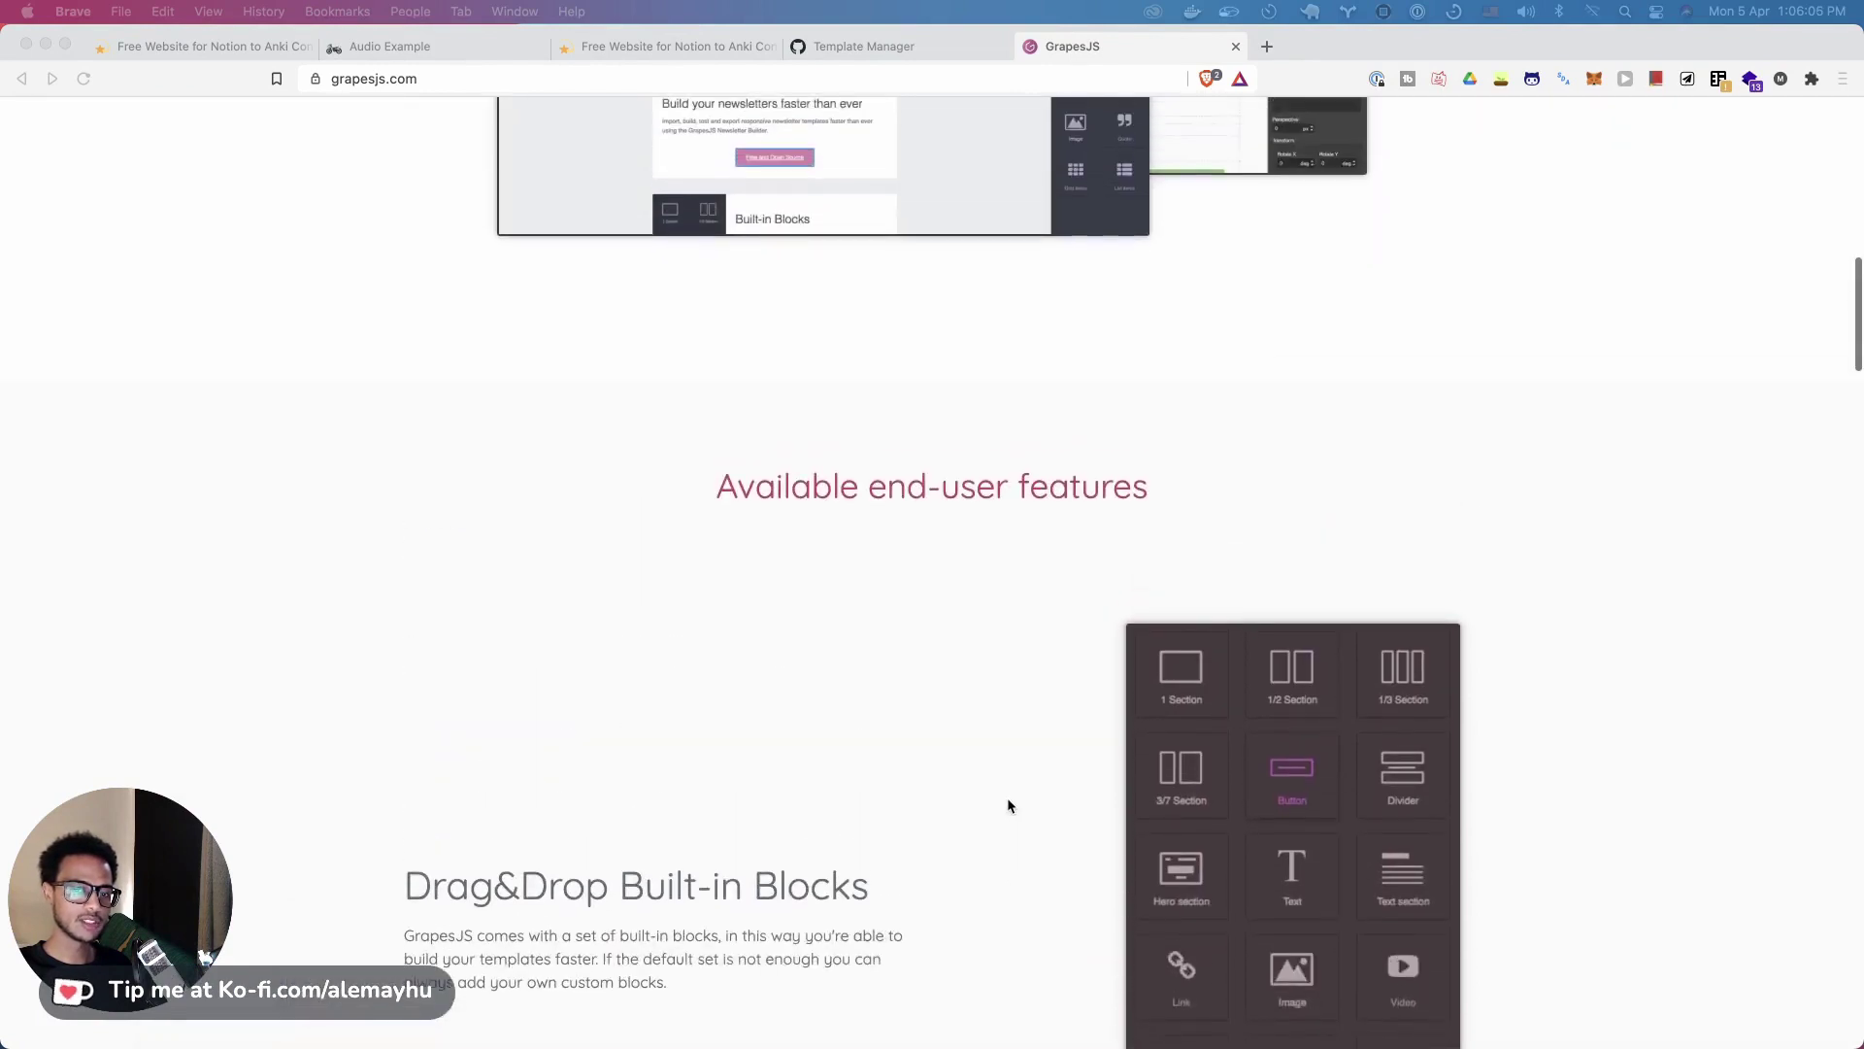
pyautogui.scroll(-5, 1008, 805)
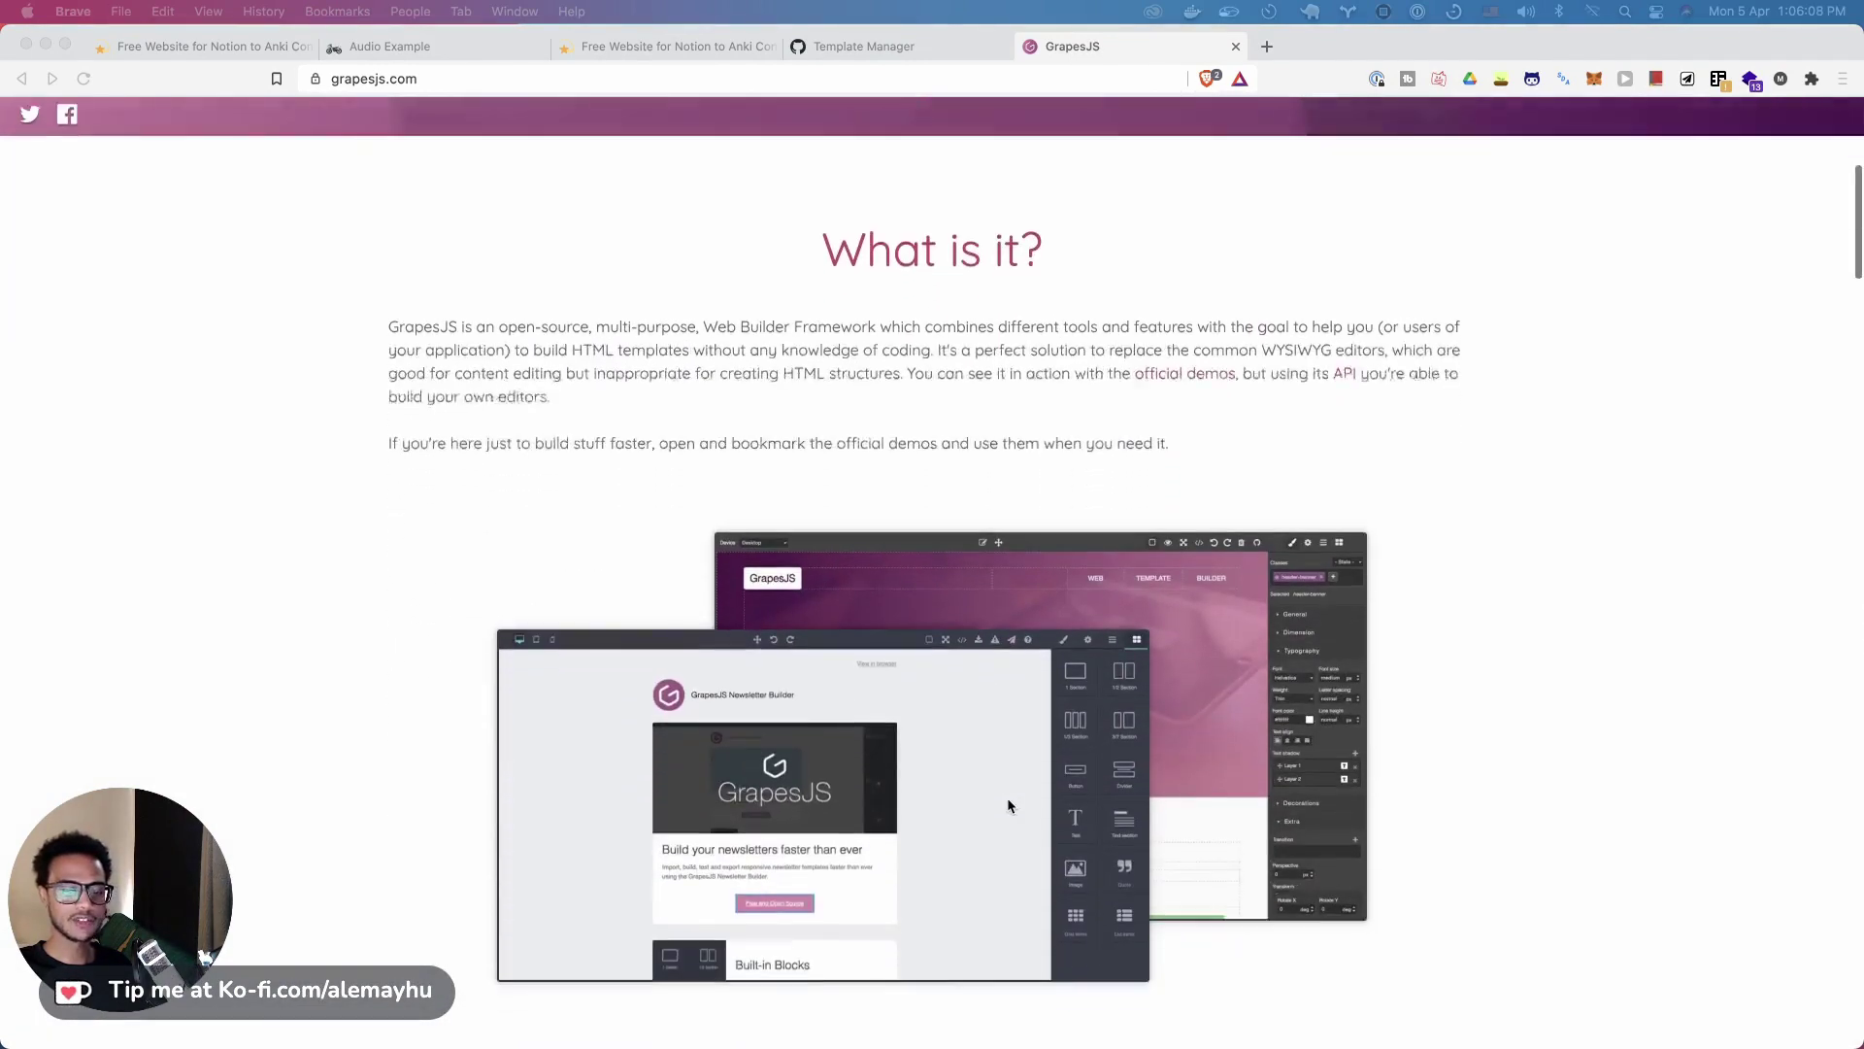
pyautogui.scroll(5, 1007, 805)
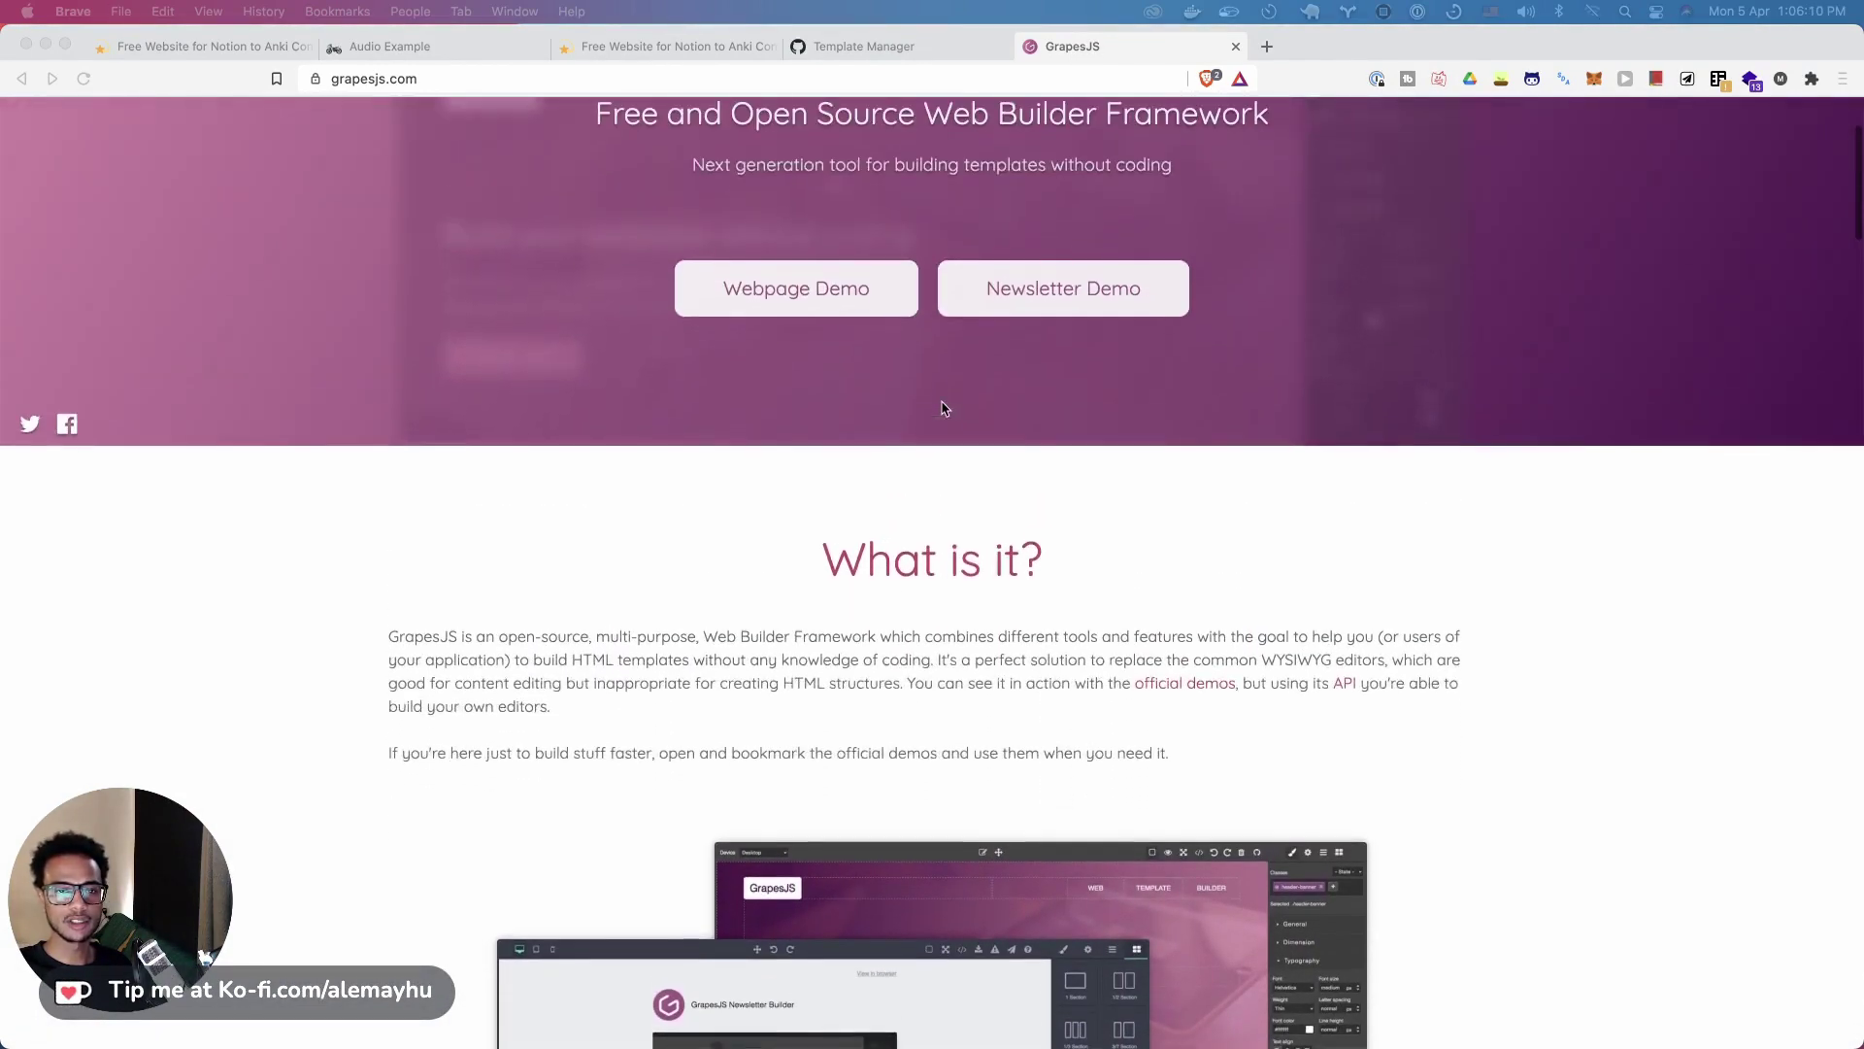
pyautogui.click(834, 316)
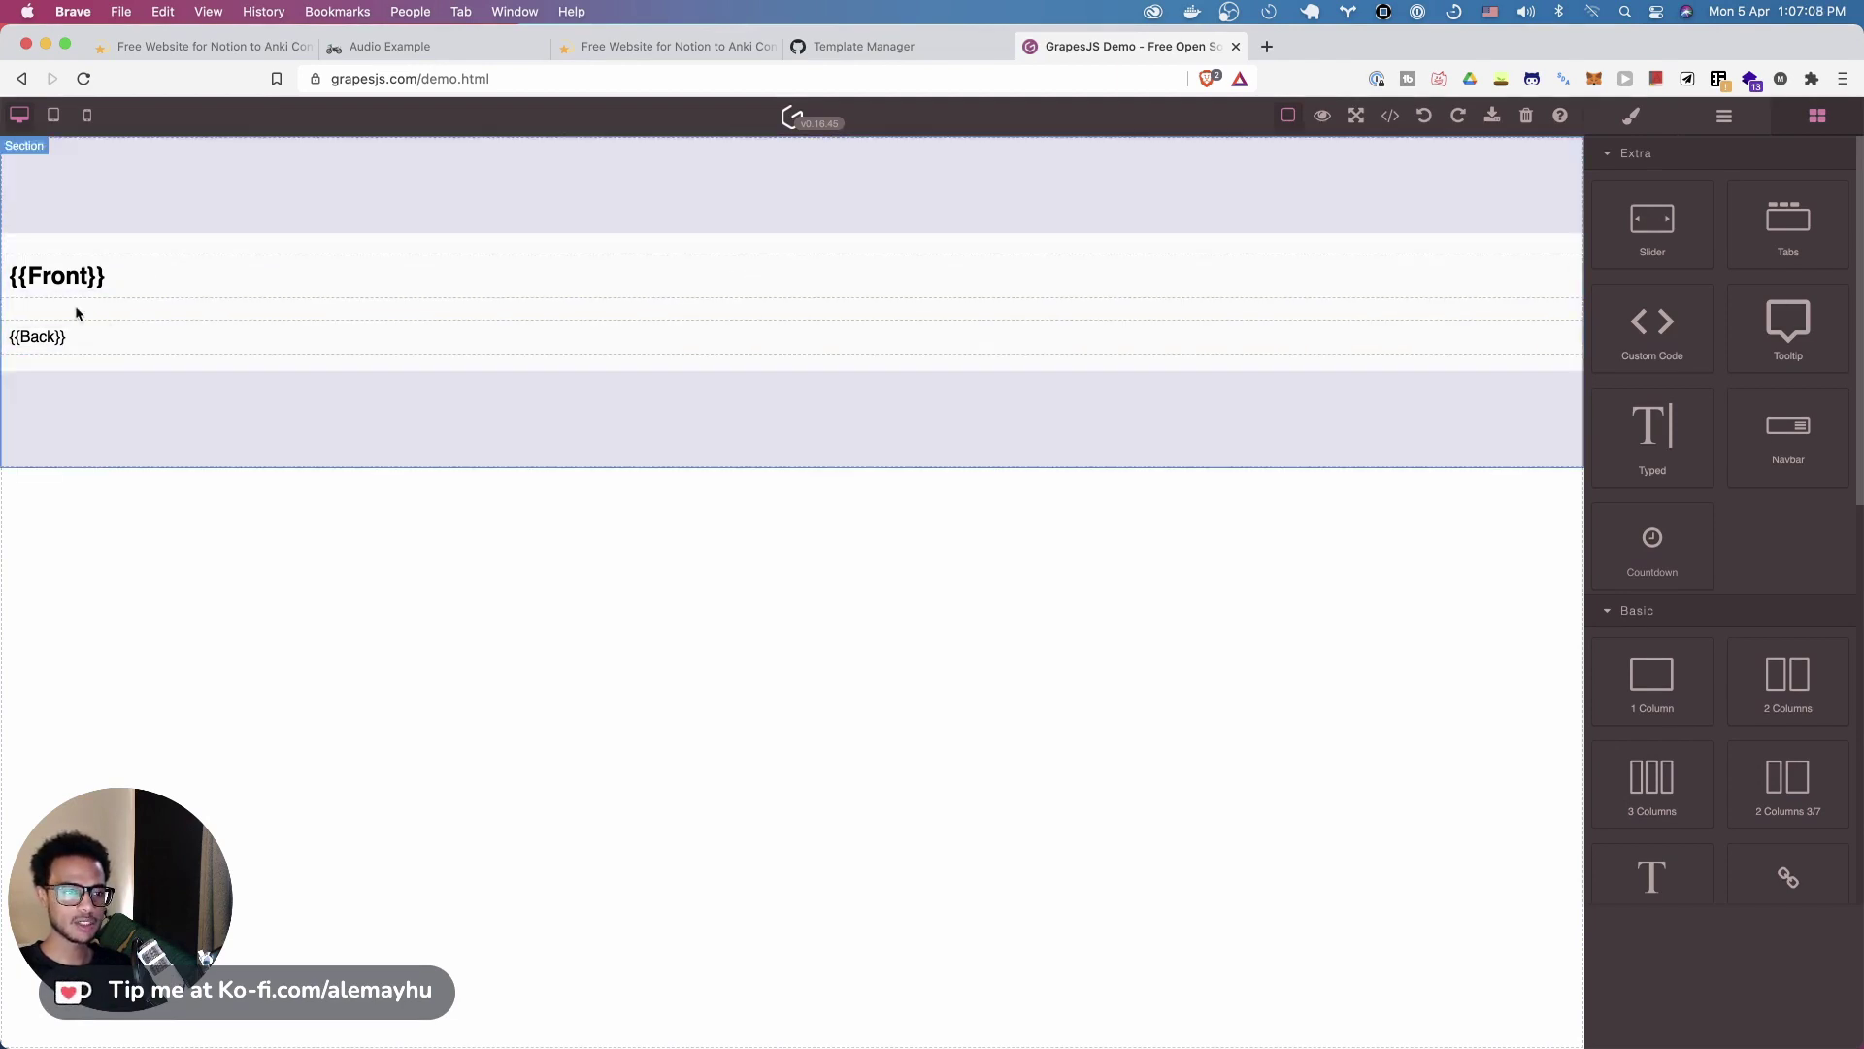
# Center-align the {{Front}} heading text in the demo template
pyautogui.click(68, 291)
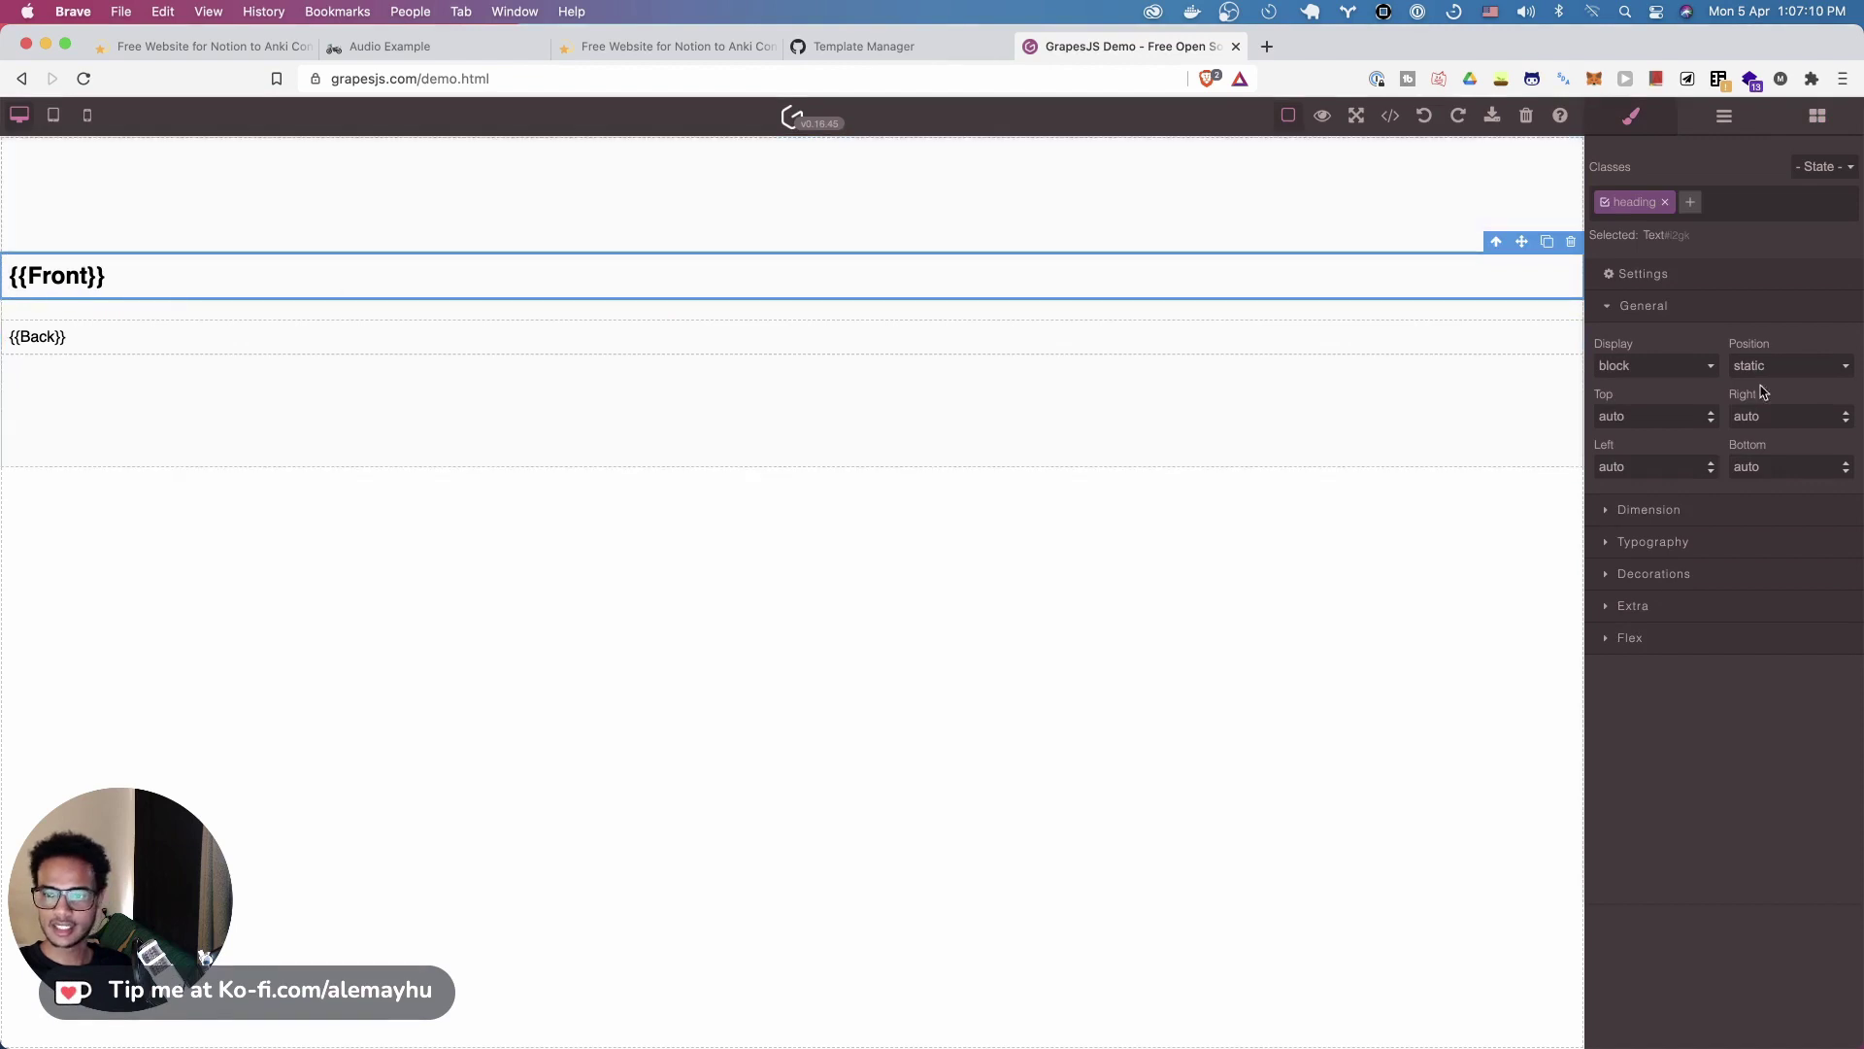
pyautogui.click(1709, 539)
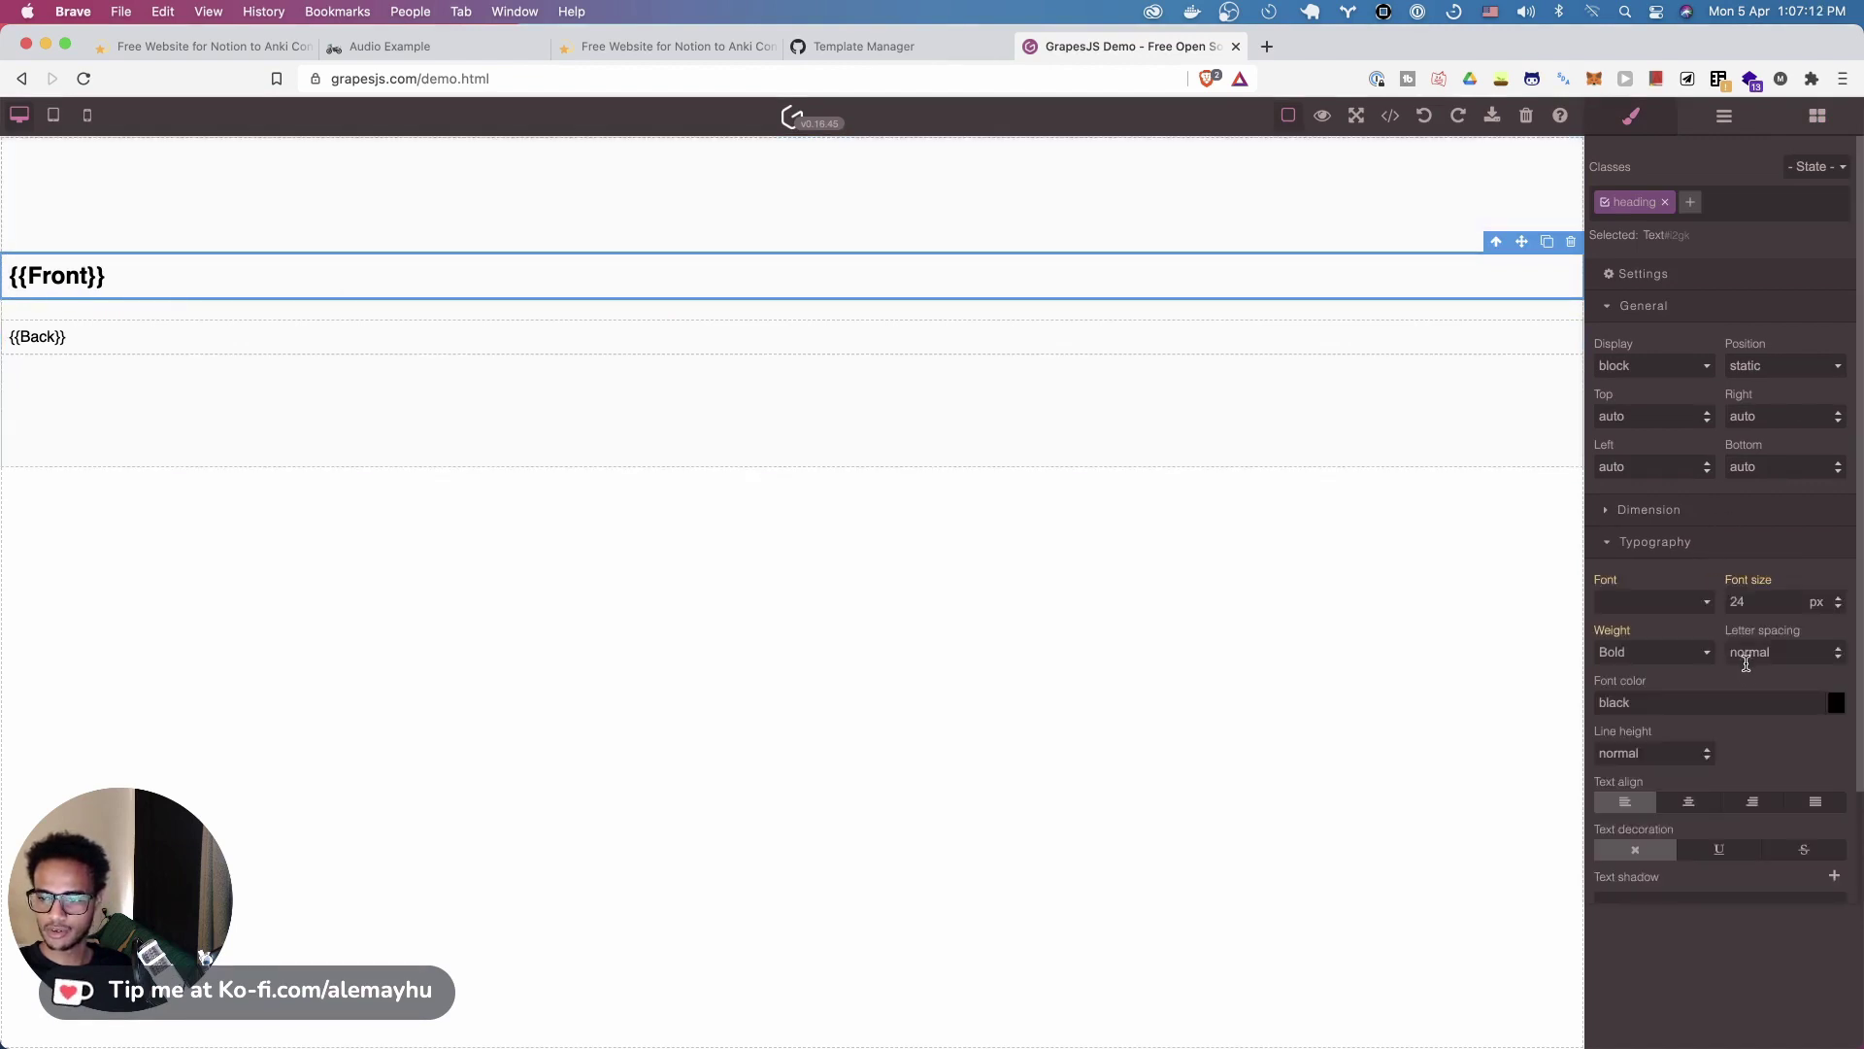
pyautogui.click(1689, 802)
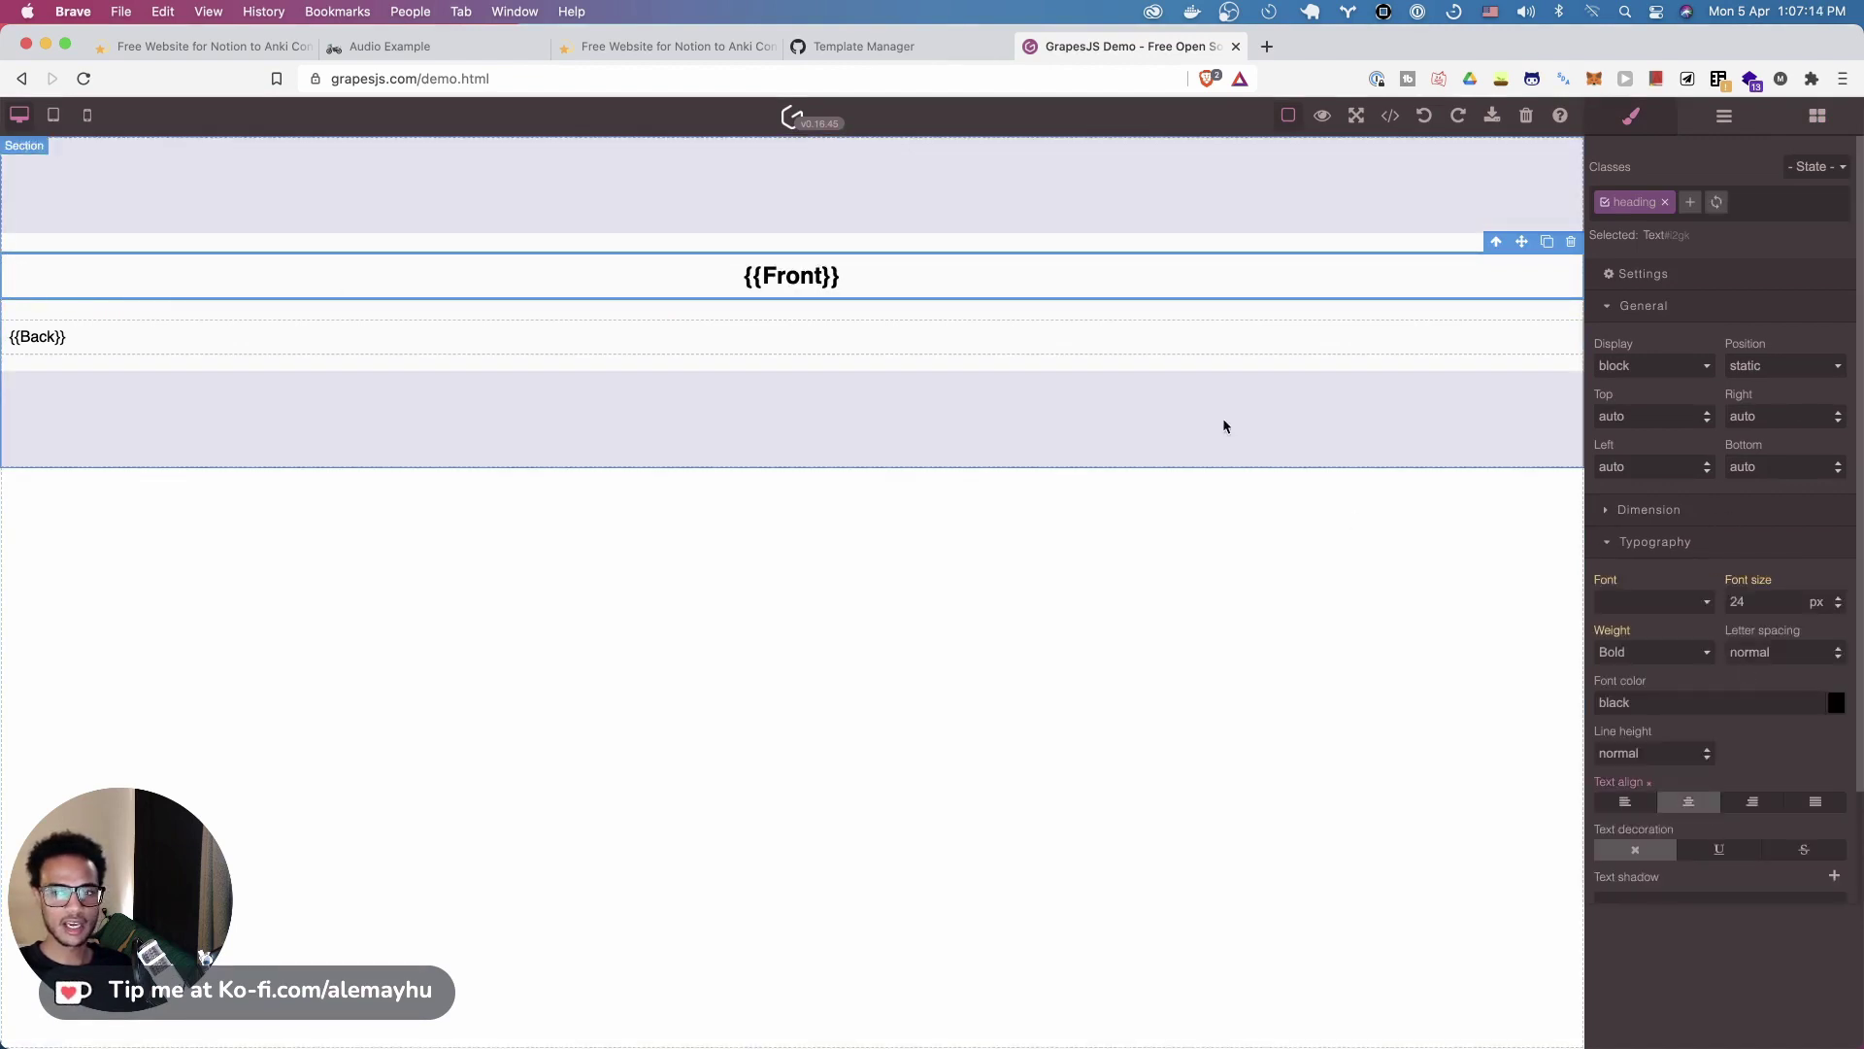
# Center-align the {{Back}} paragraph and set its font size to 21 px
pyautogui.click(1057, 337)
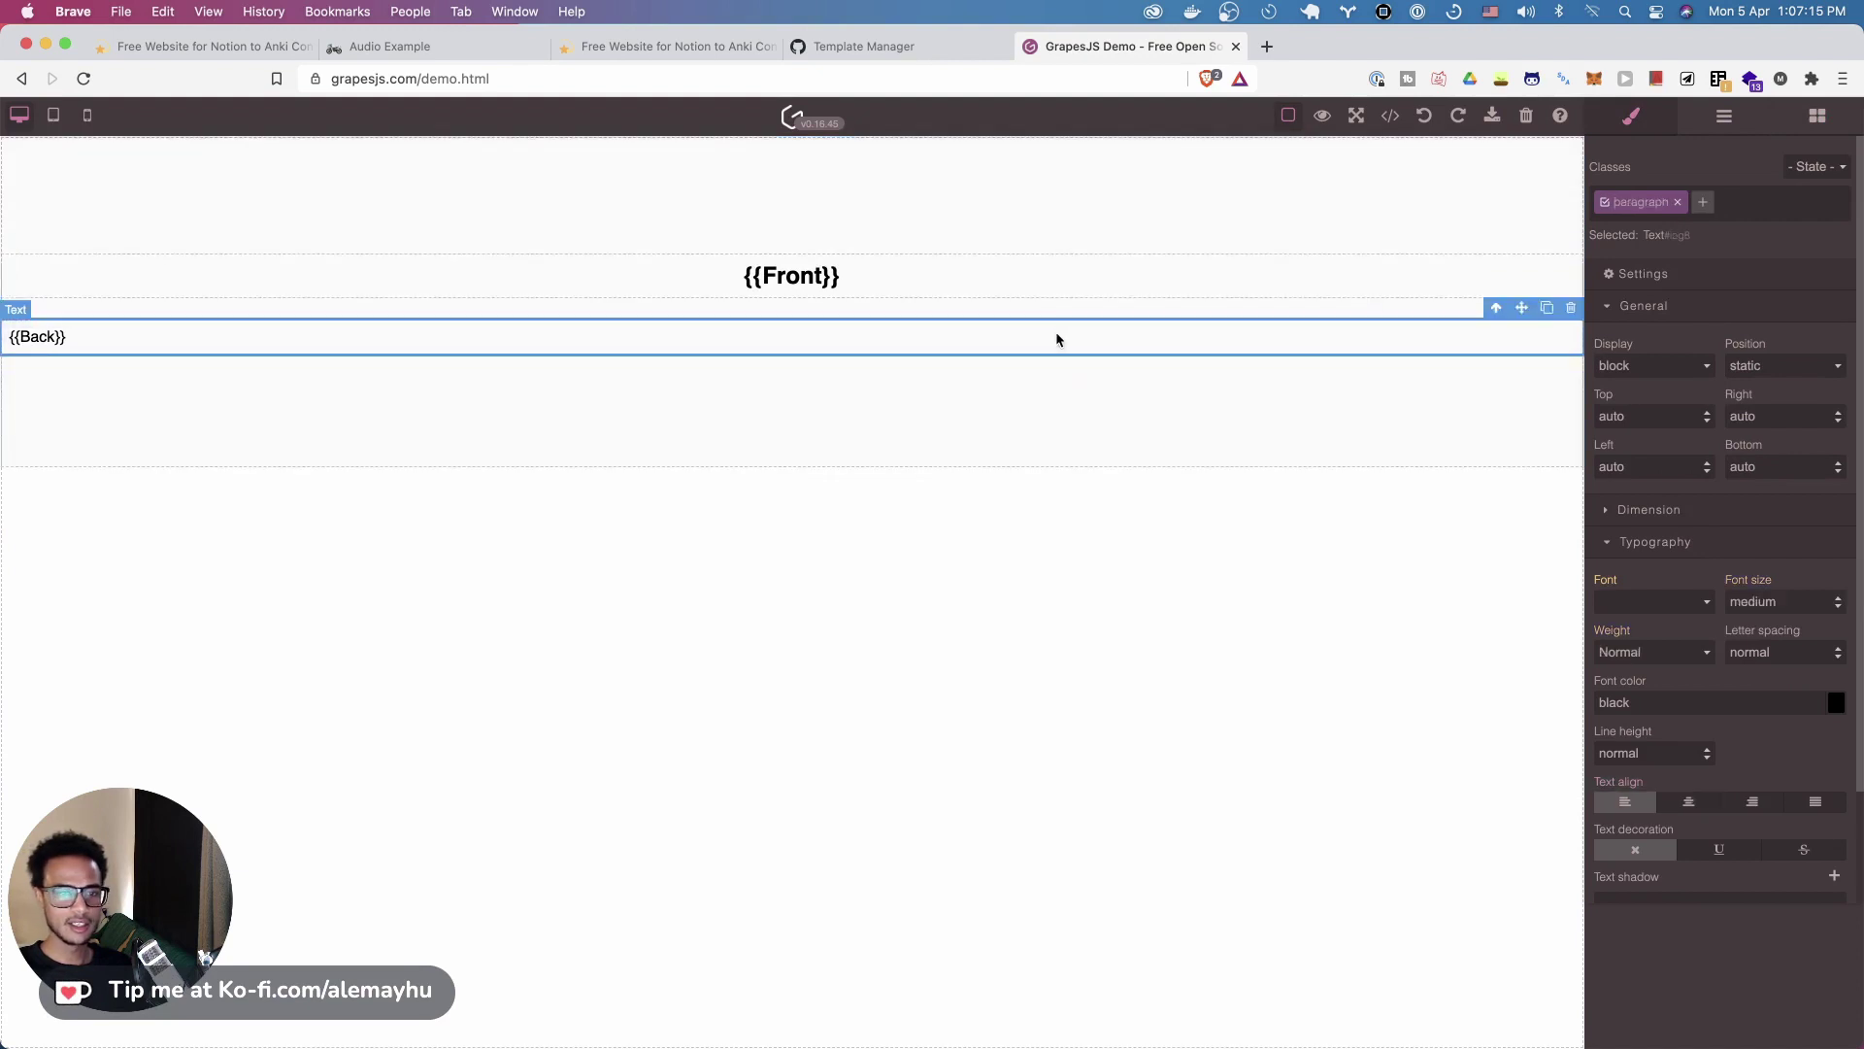
pyautogui.click(1689, 802)
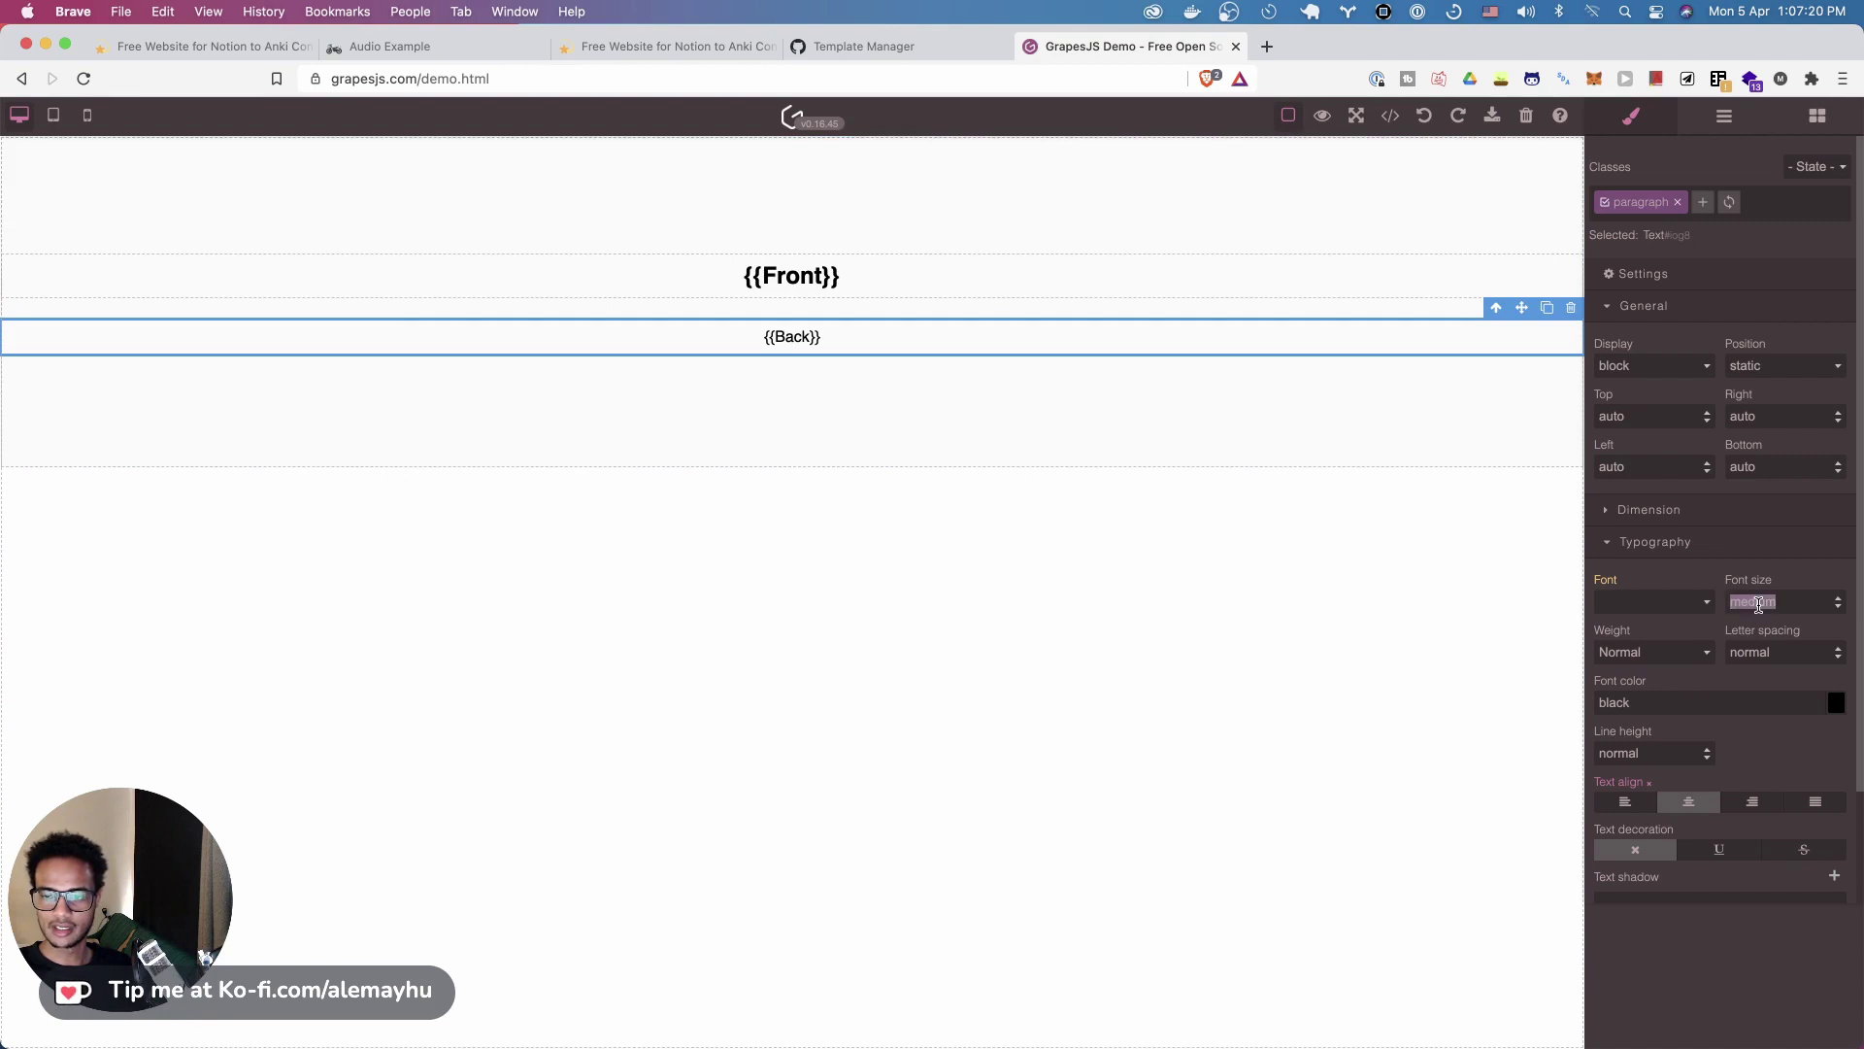
pyautogui.click(1833, 603)
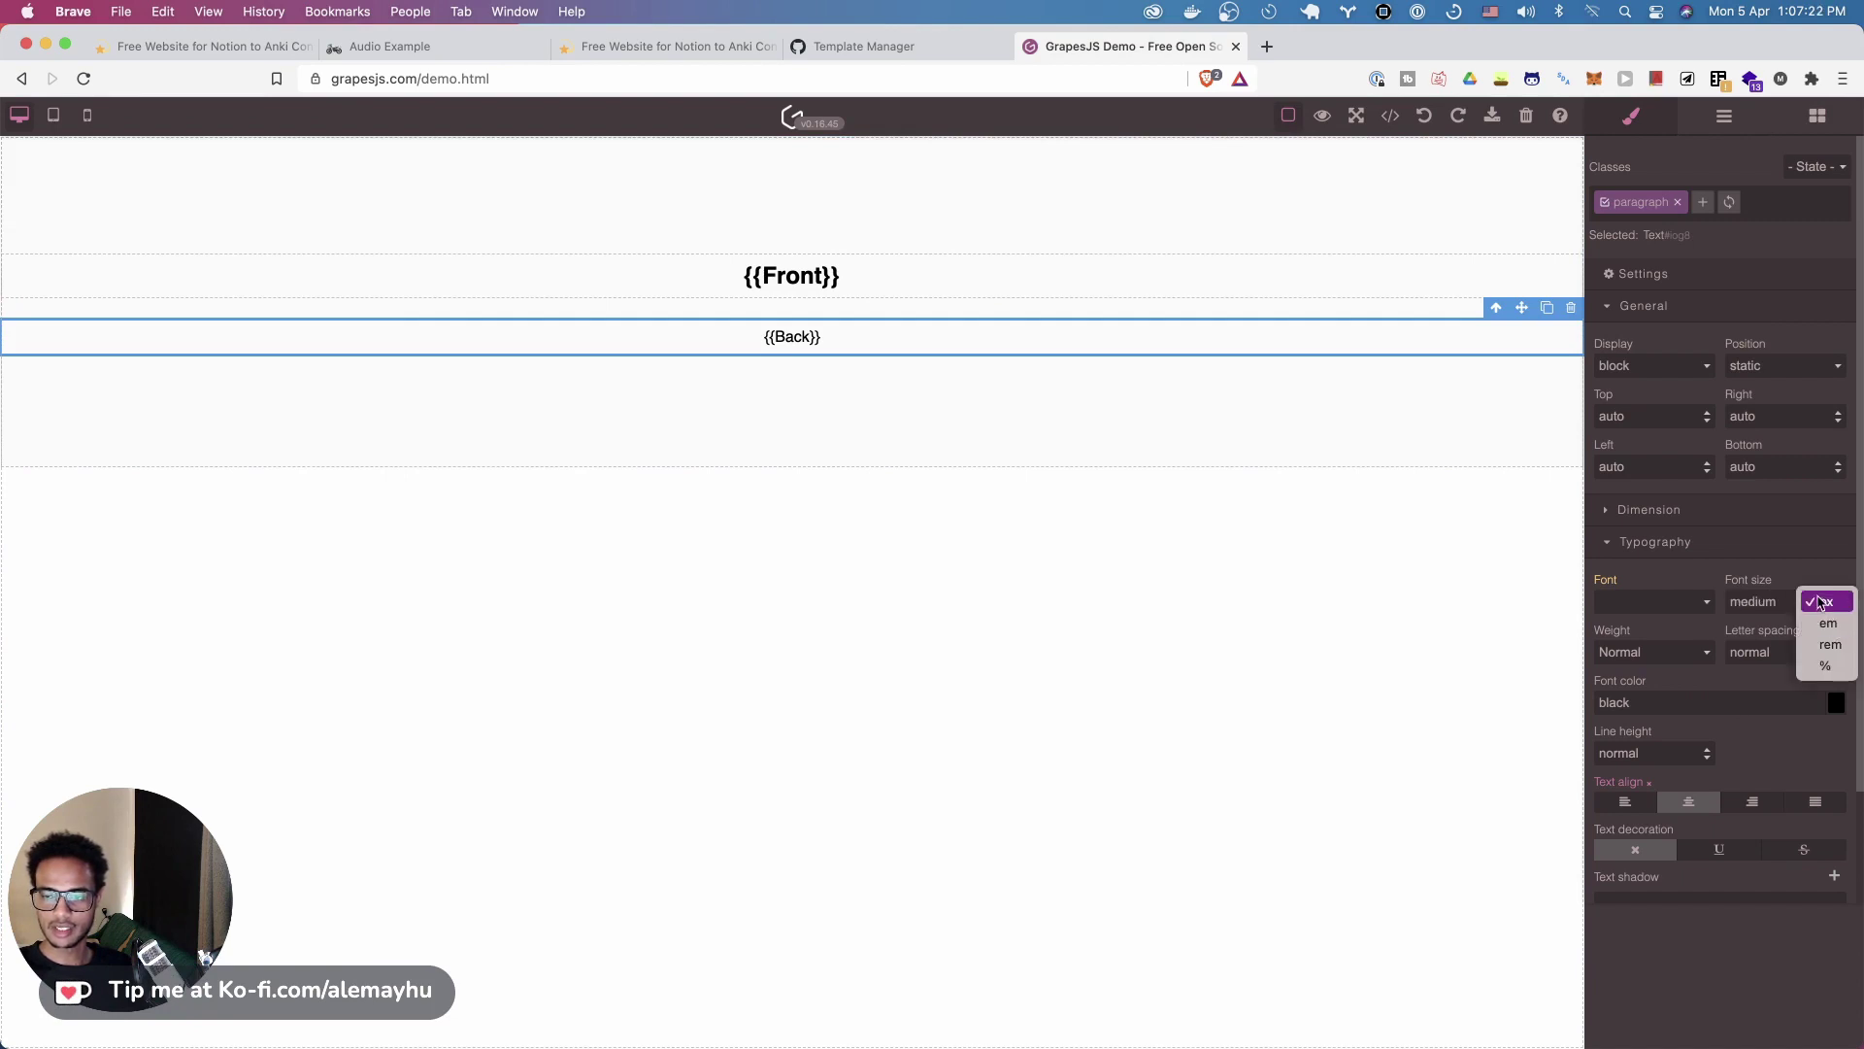
pyautogui.click(1832, 622)
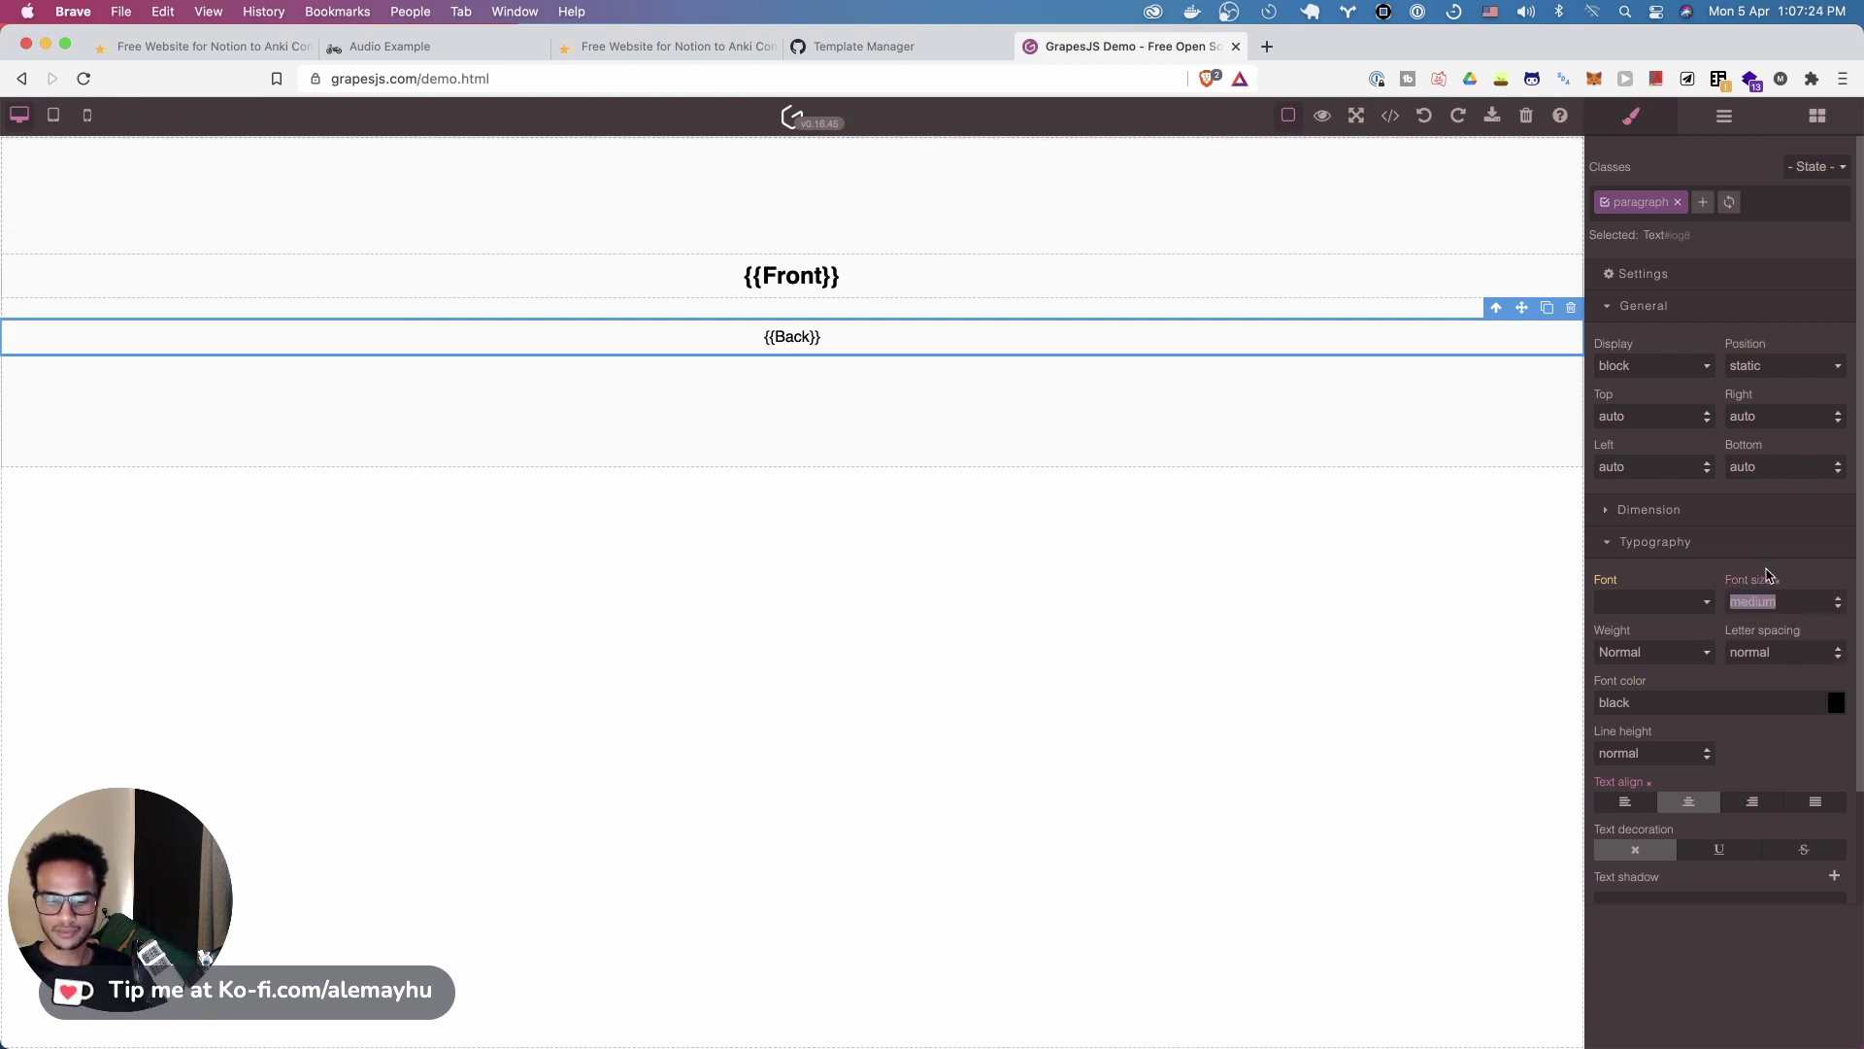
pyautogui.write('21')
pyautogui.press('Return')
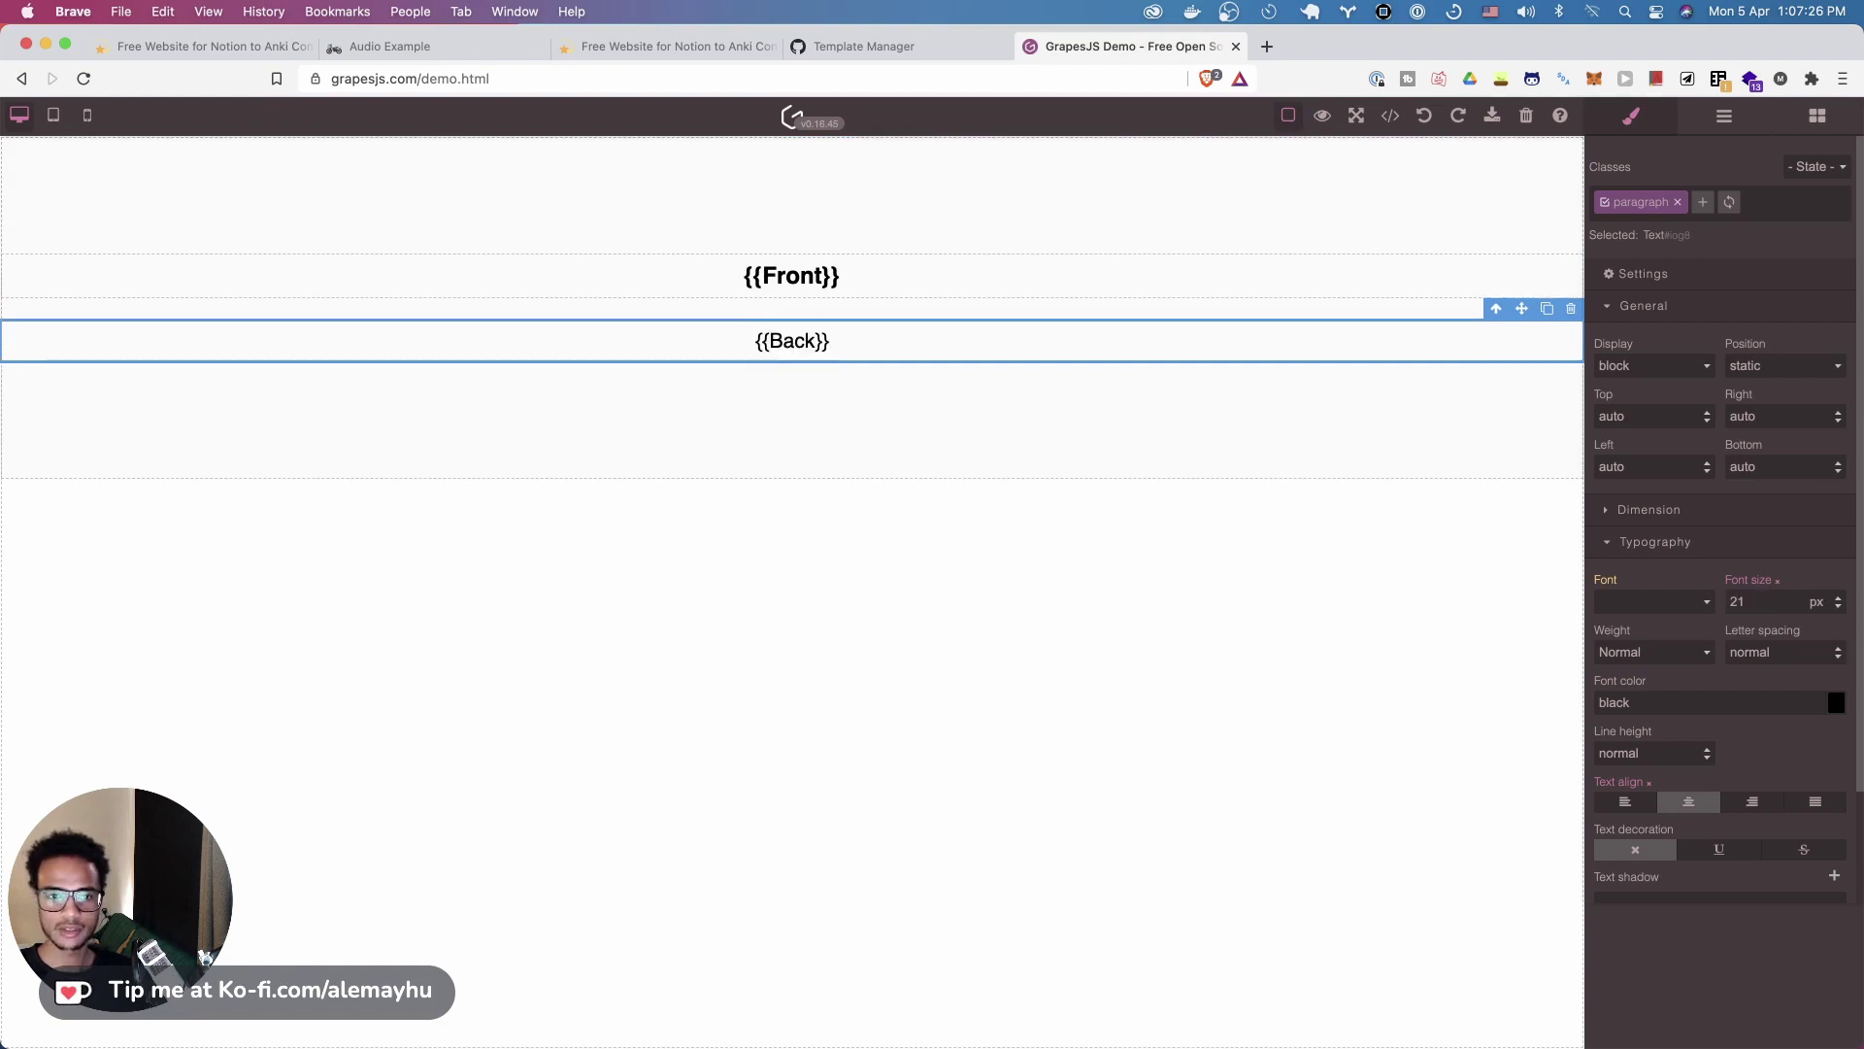
# Deselect the paragraph and preview the card template at tablet and mobile widths
pyautogui.click(1134, 699)
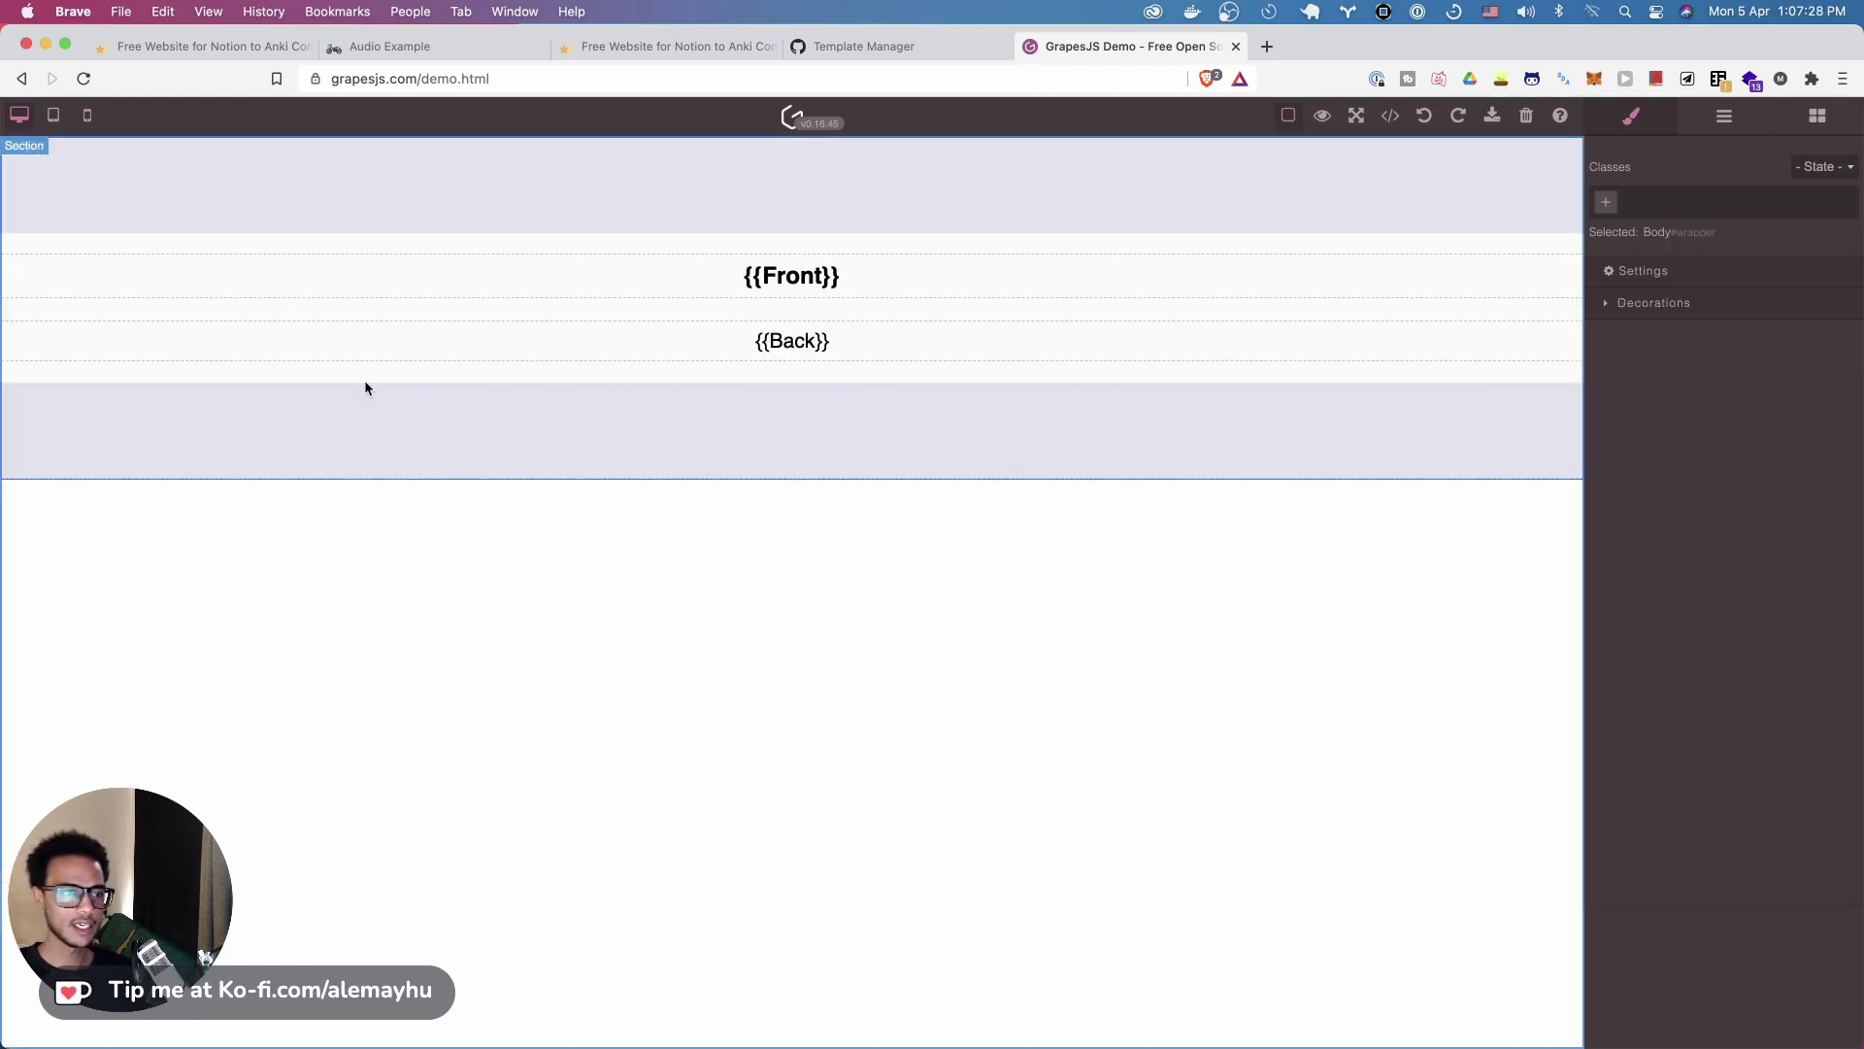
pyautogui.click(53, 115)
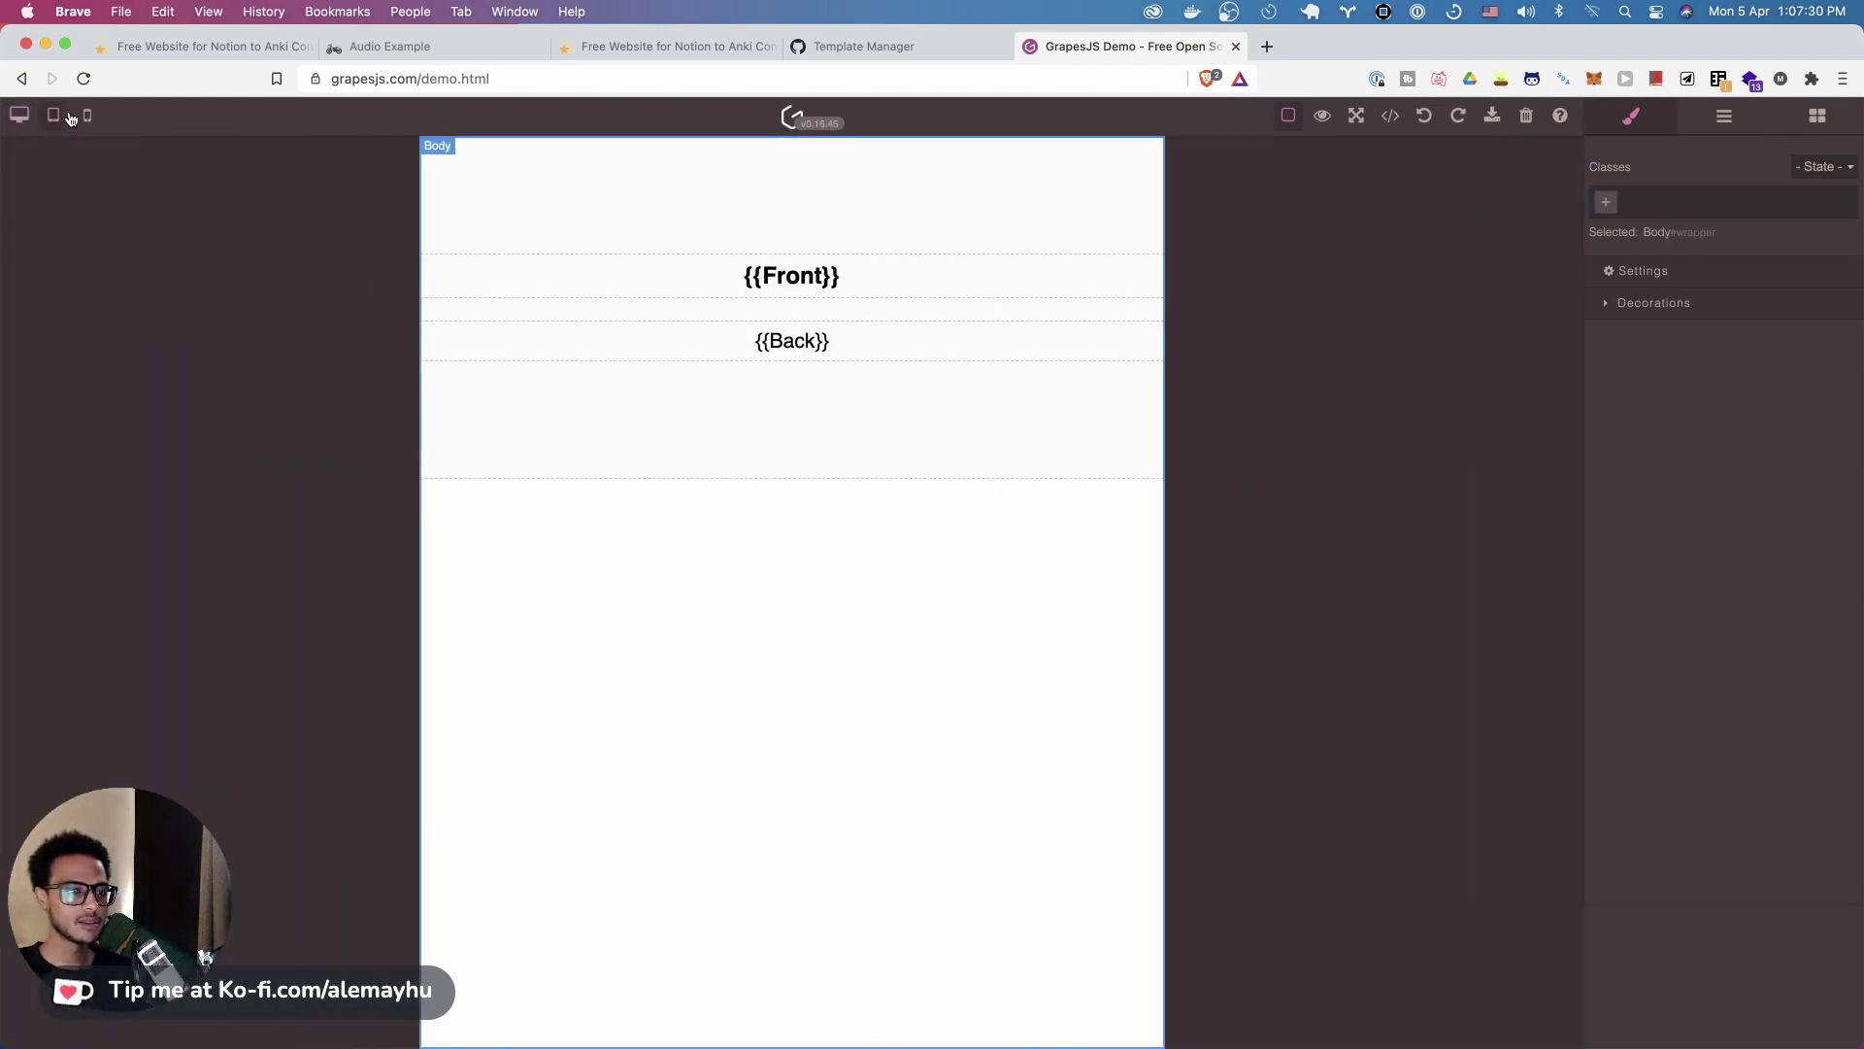
pyautogui.click(83, 115)
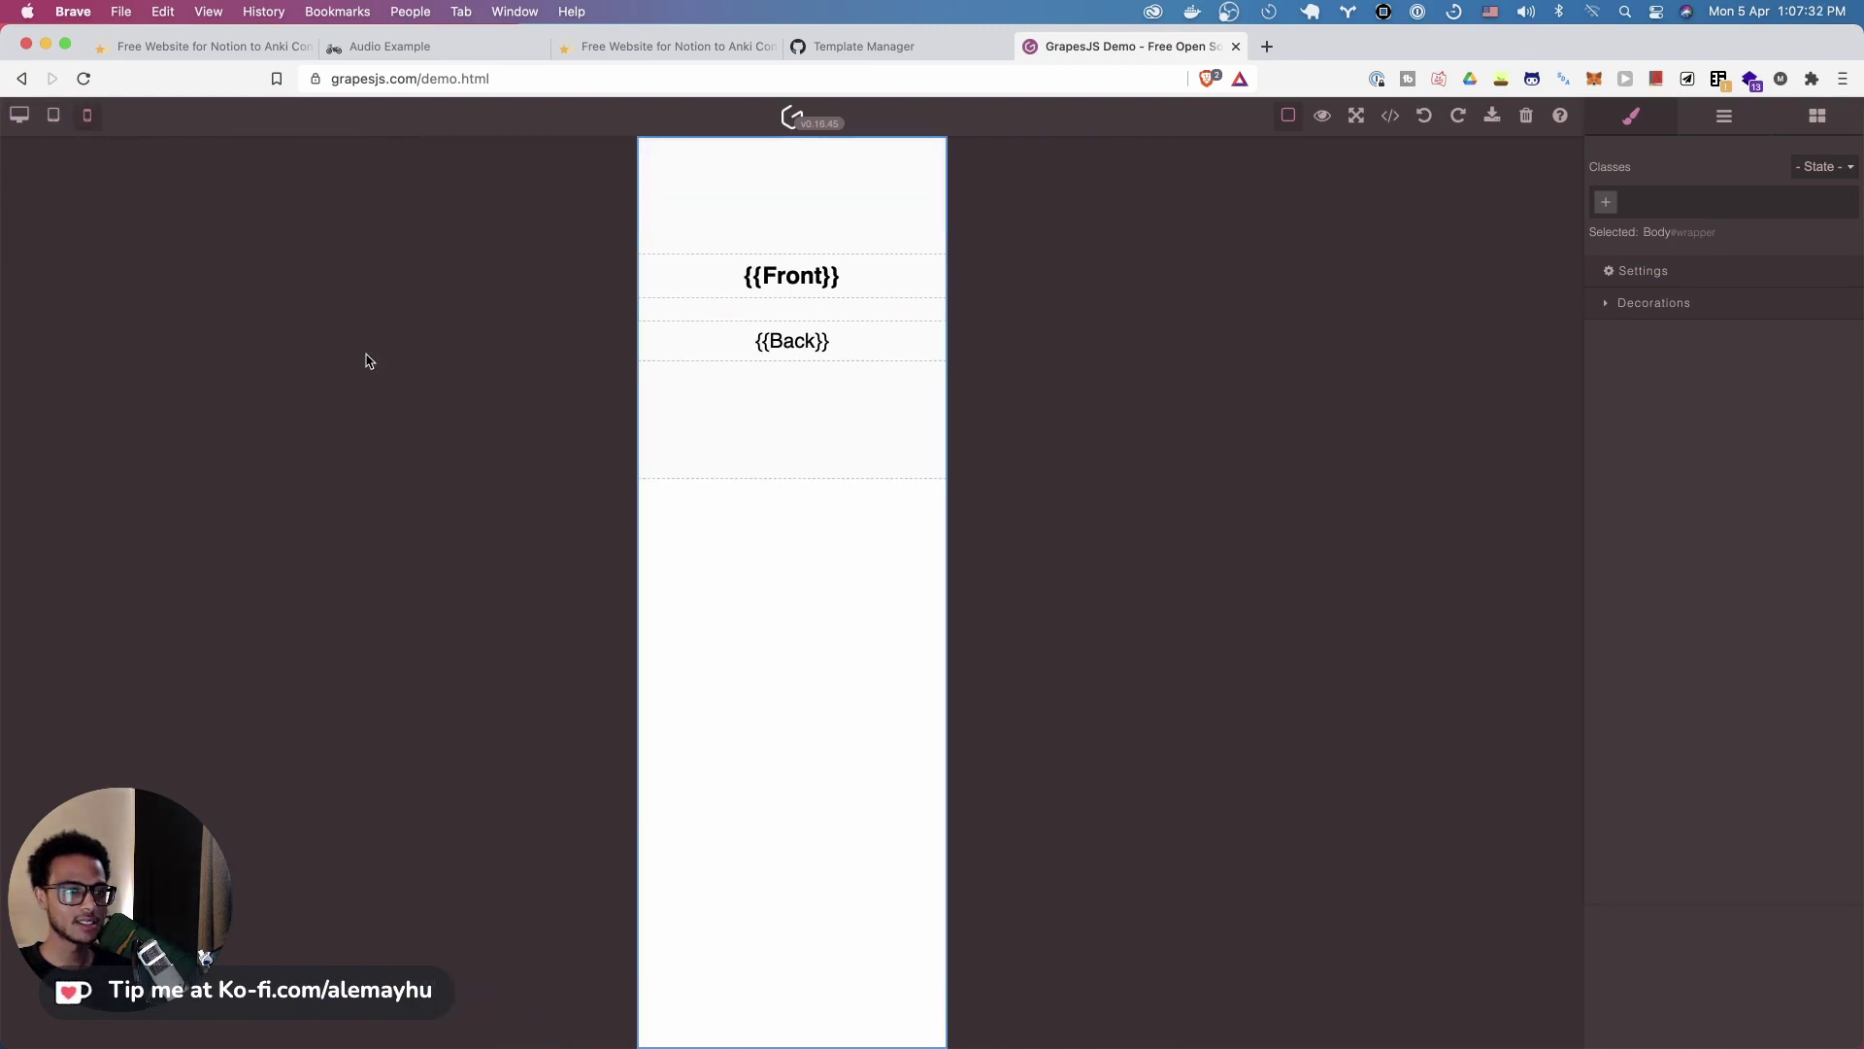
# Show Anki's n2a-basic Card Types window for comparison, and return to the GrapesJS demo in desktop view
pyautogui.press('super+Tab')
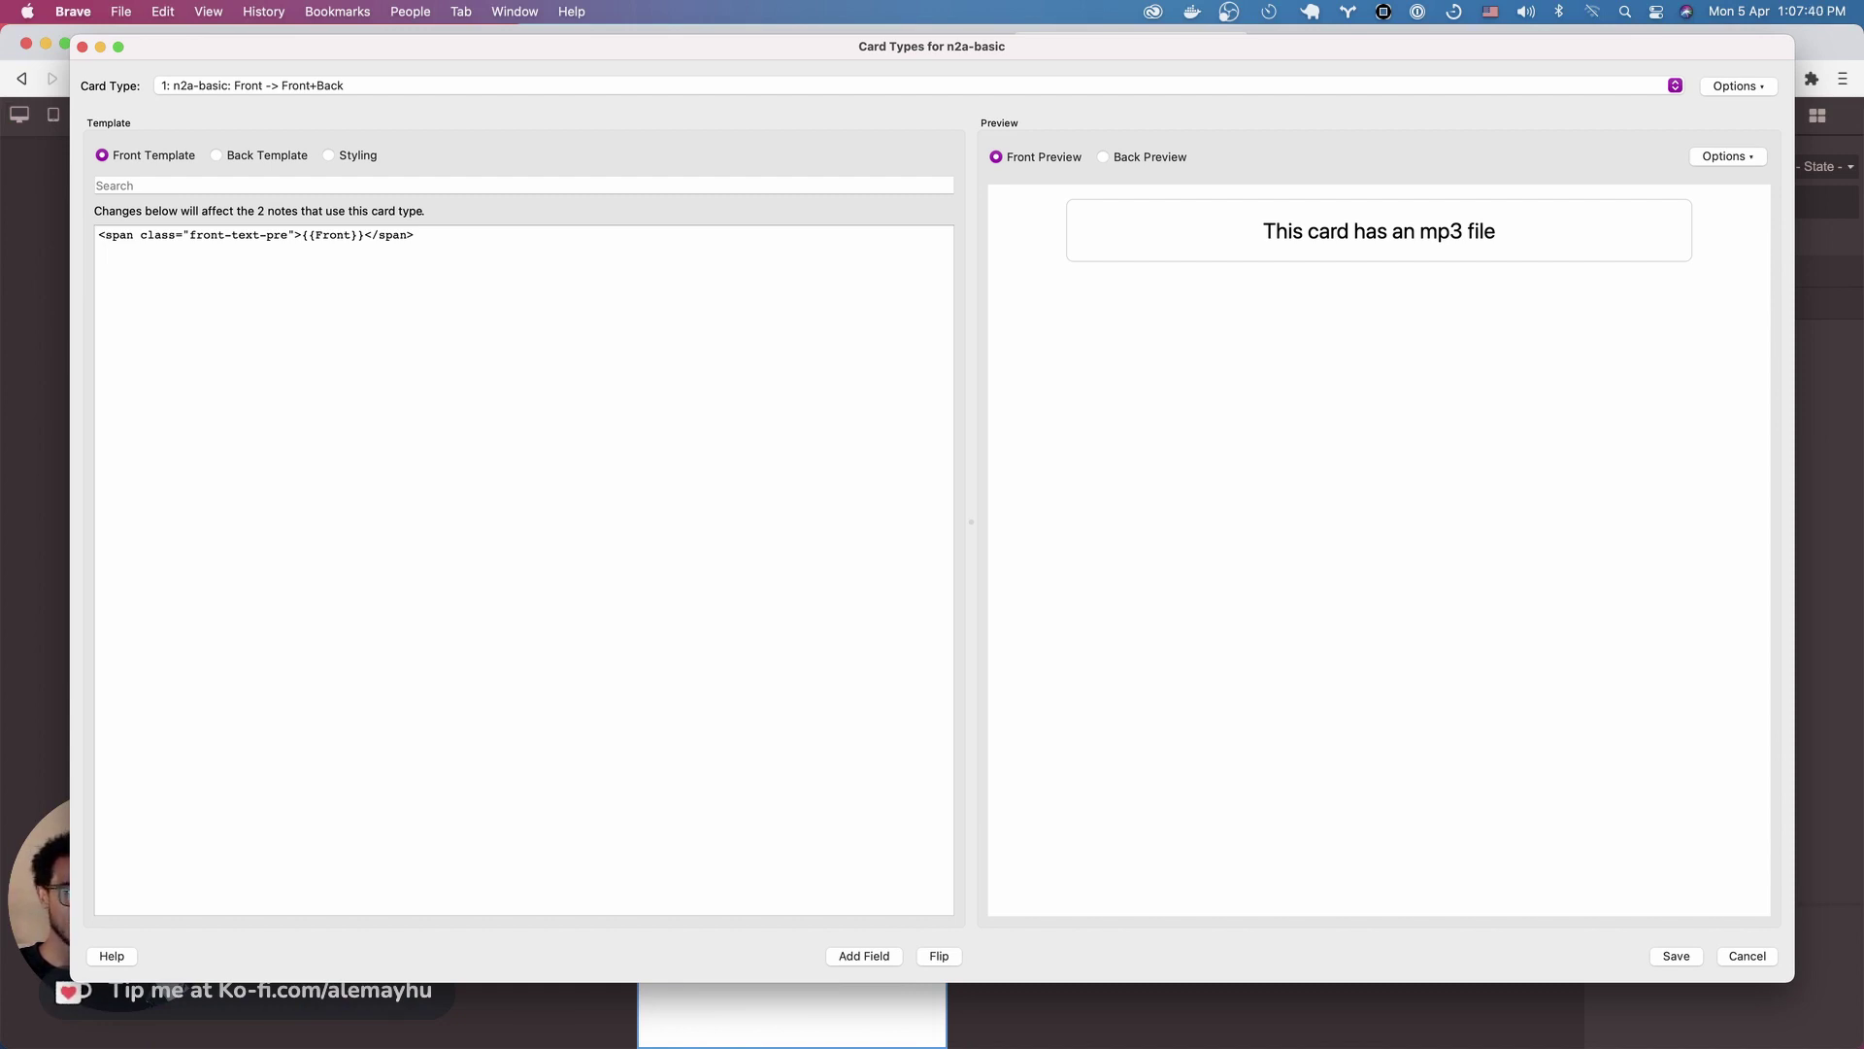
pyautogui.press('super+Tab')
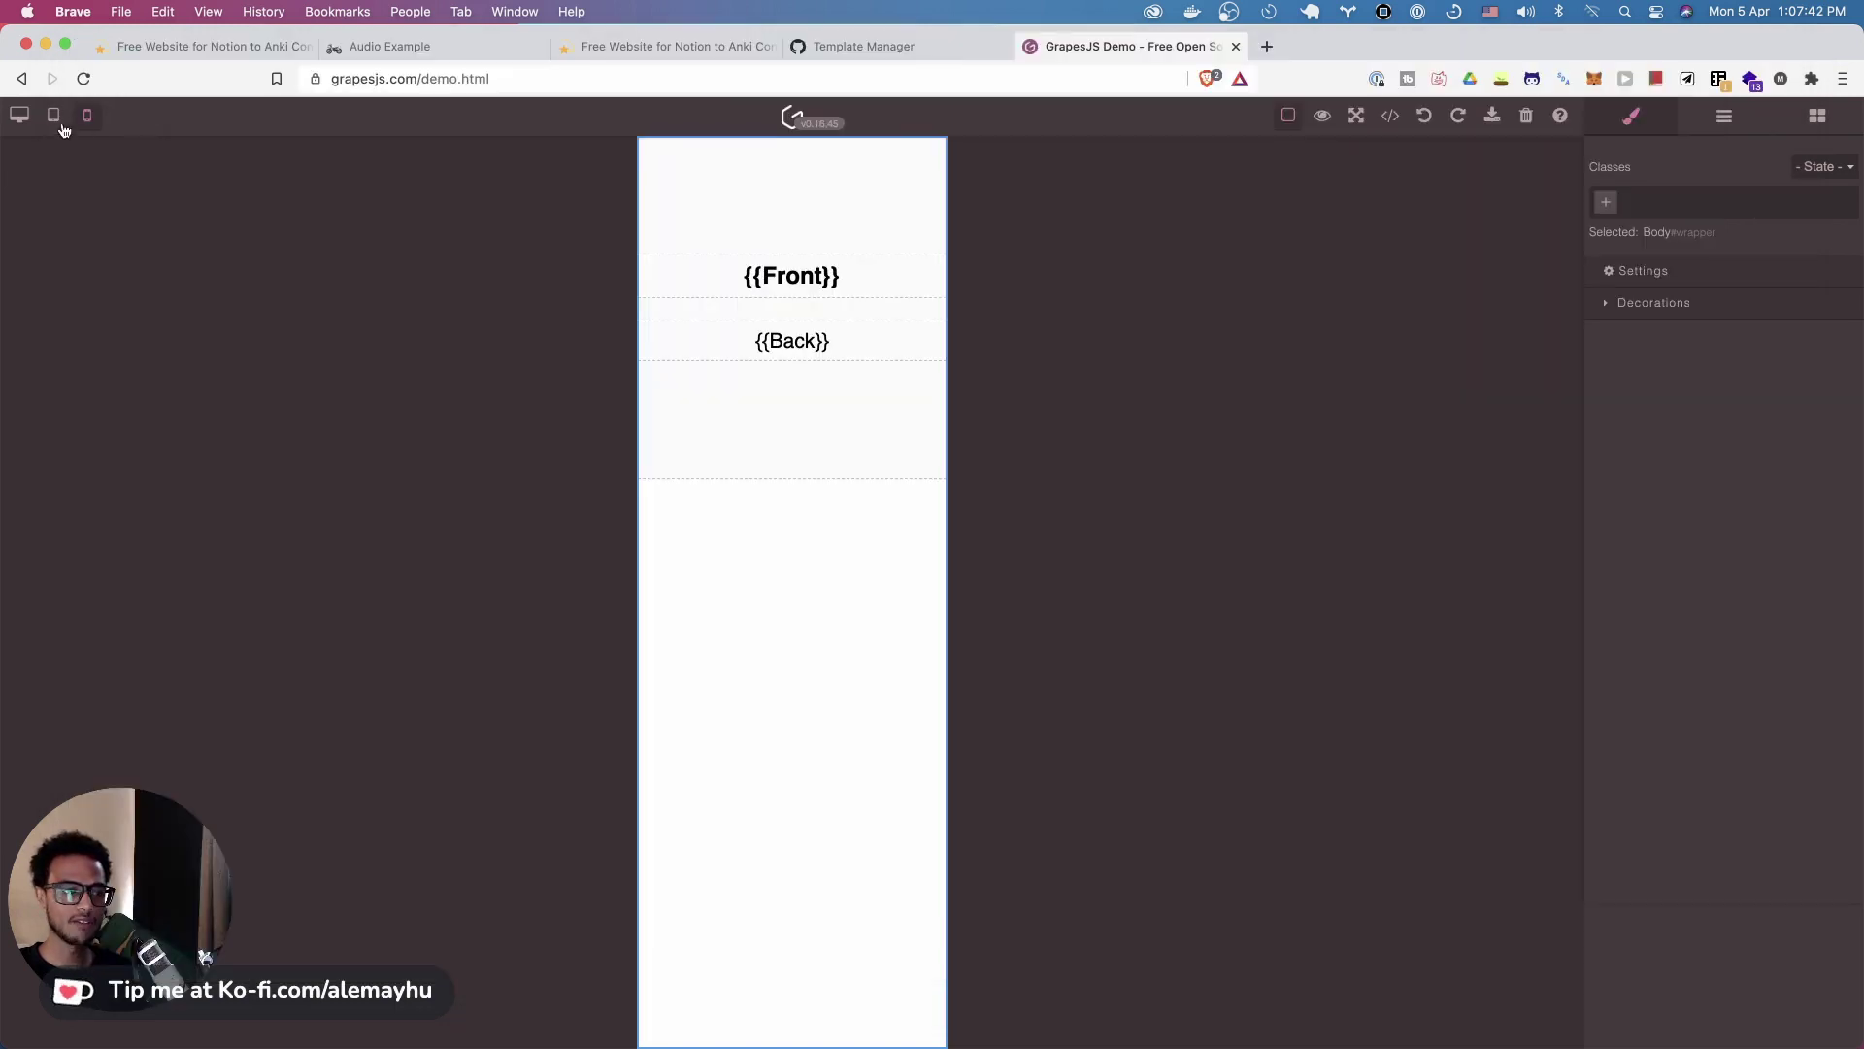
pyautogui.click(19, 116)
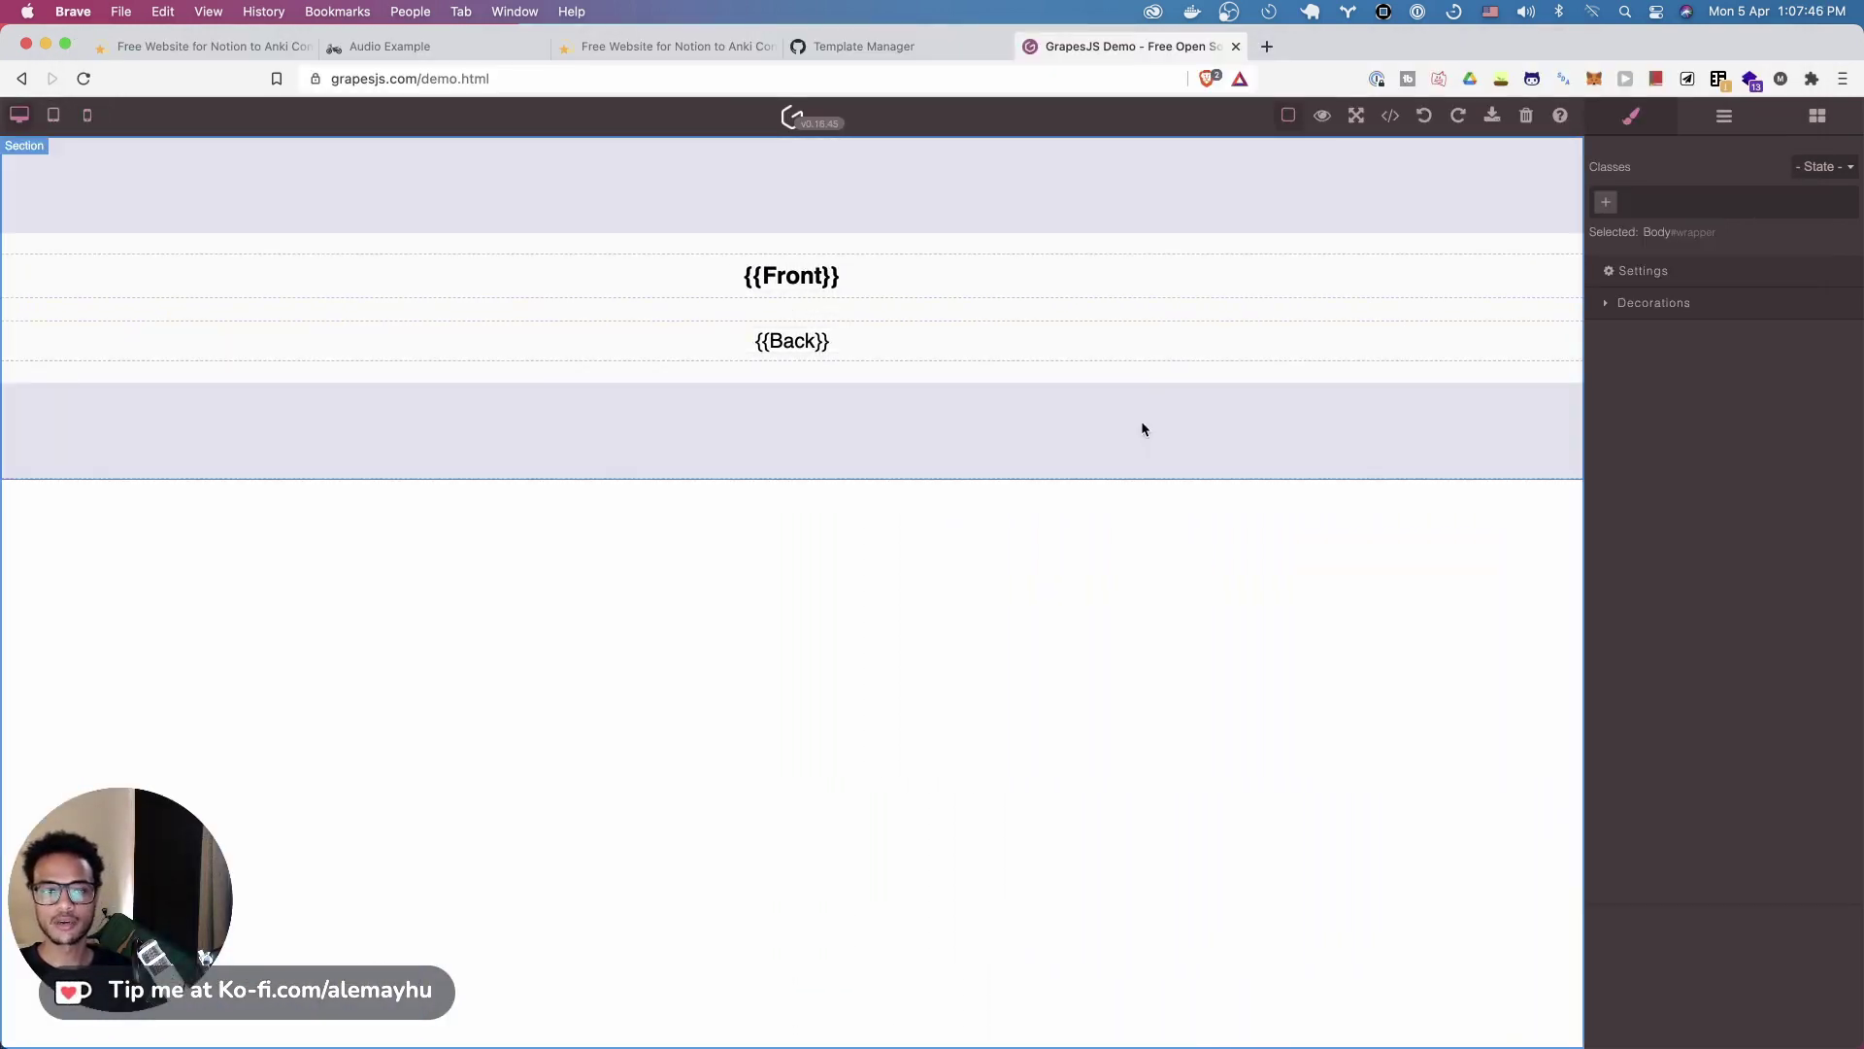
# Select the section containing {{Front}} and {{Back}} and view its style settings and available states
pyautogui.click(1140, 424)
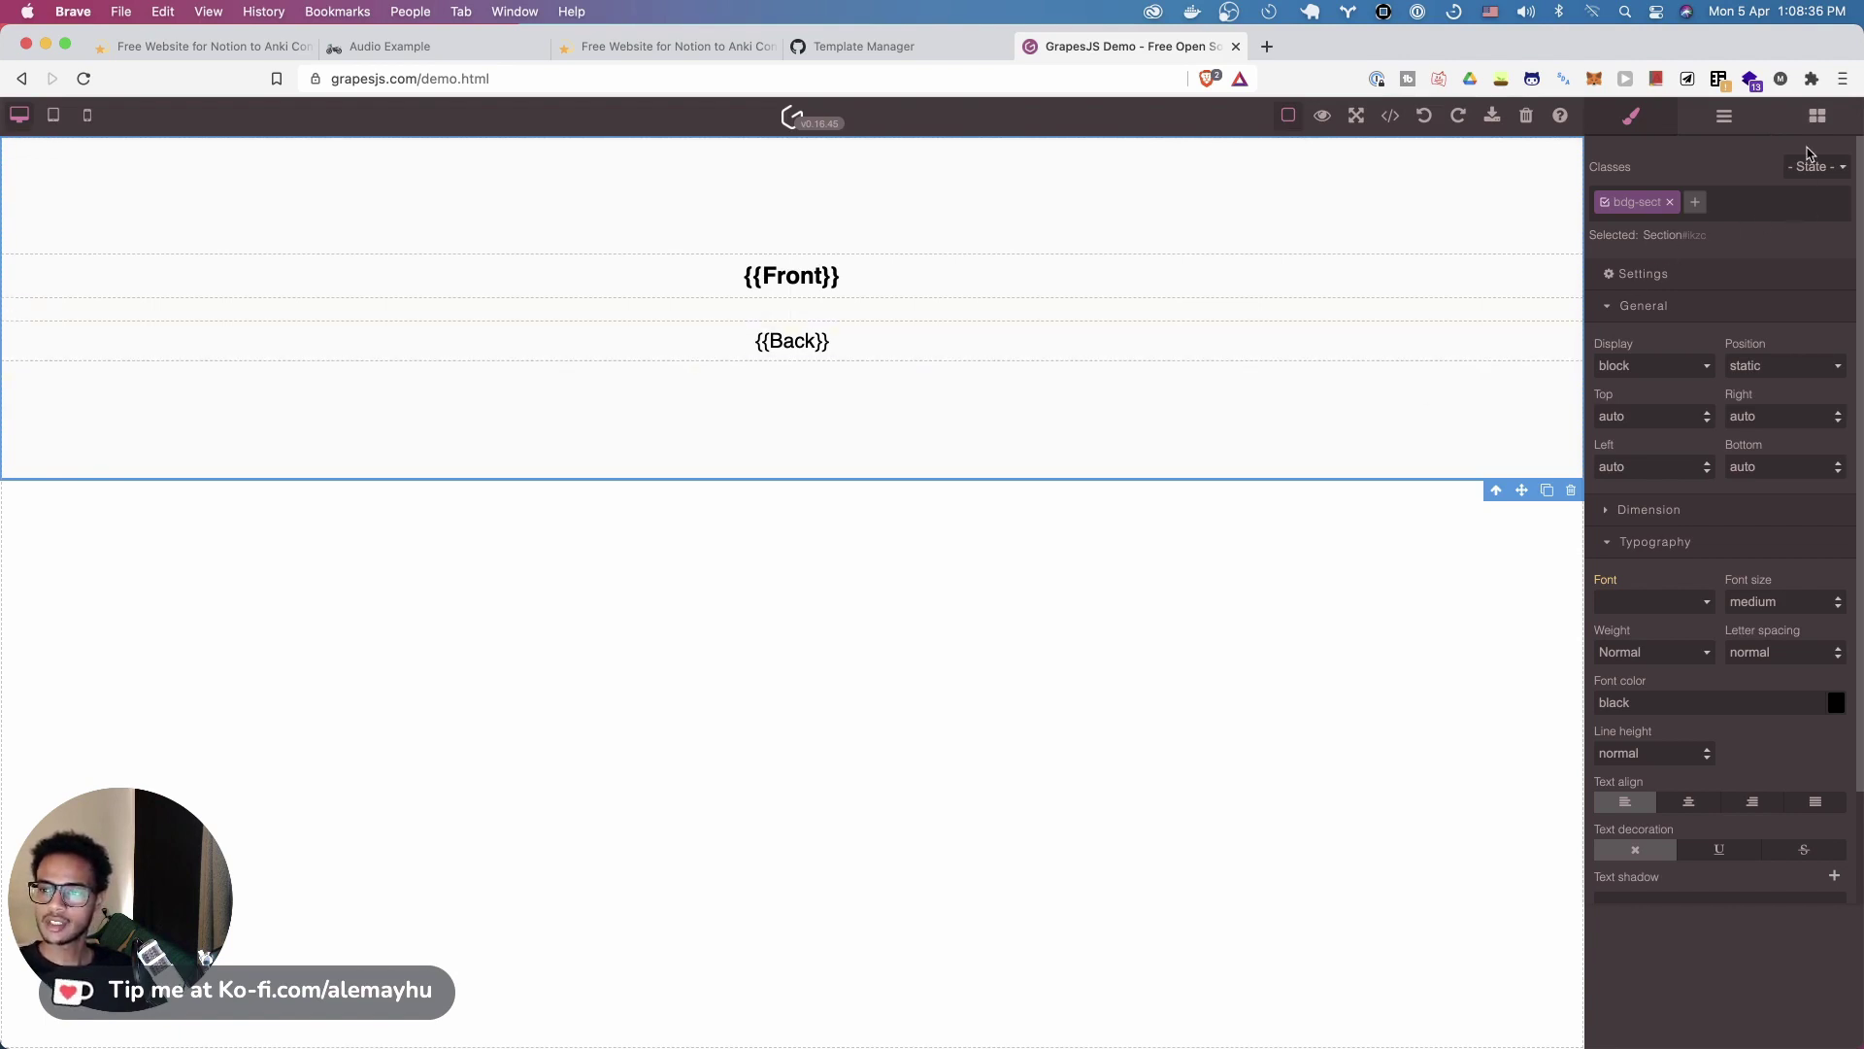
pyautogui.click(1817, 172)
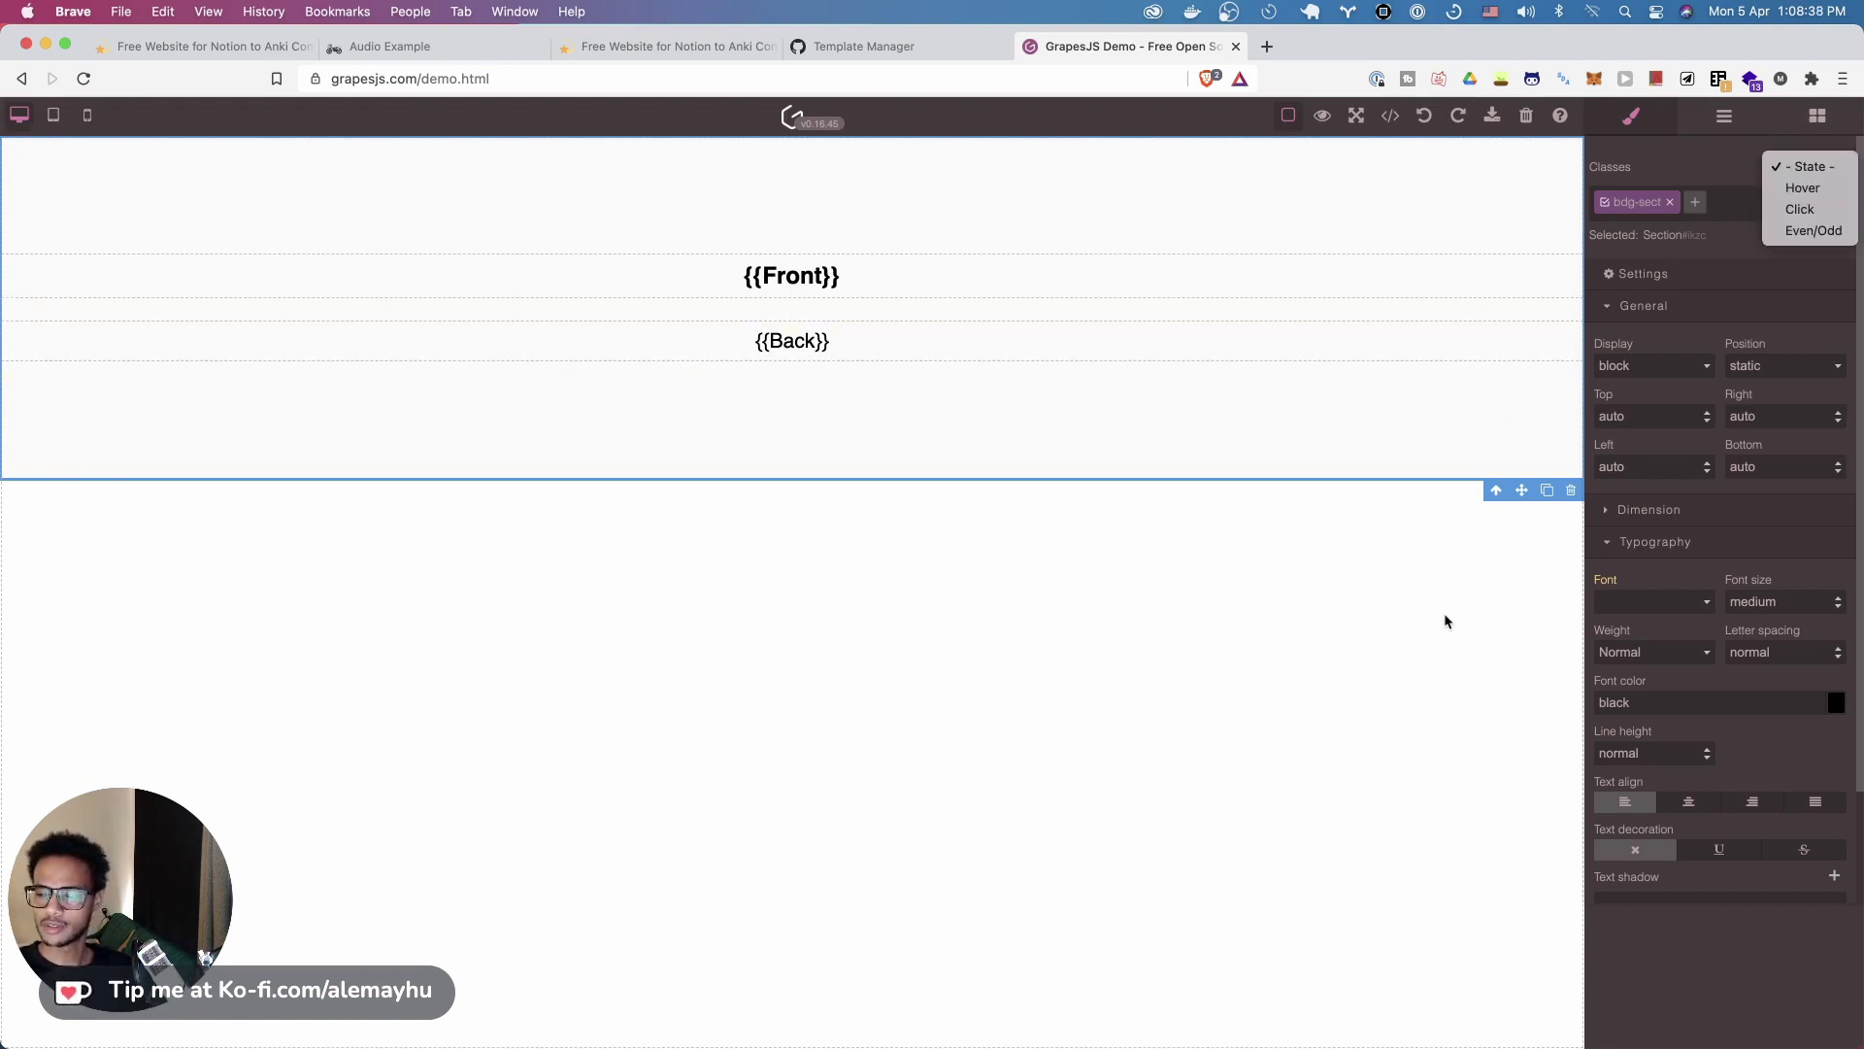
pyautogui.click(1358, 706)
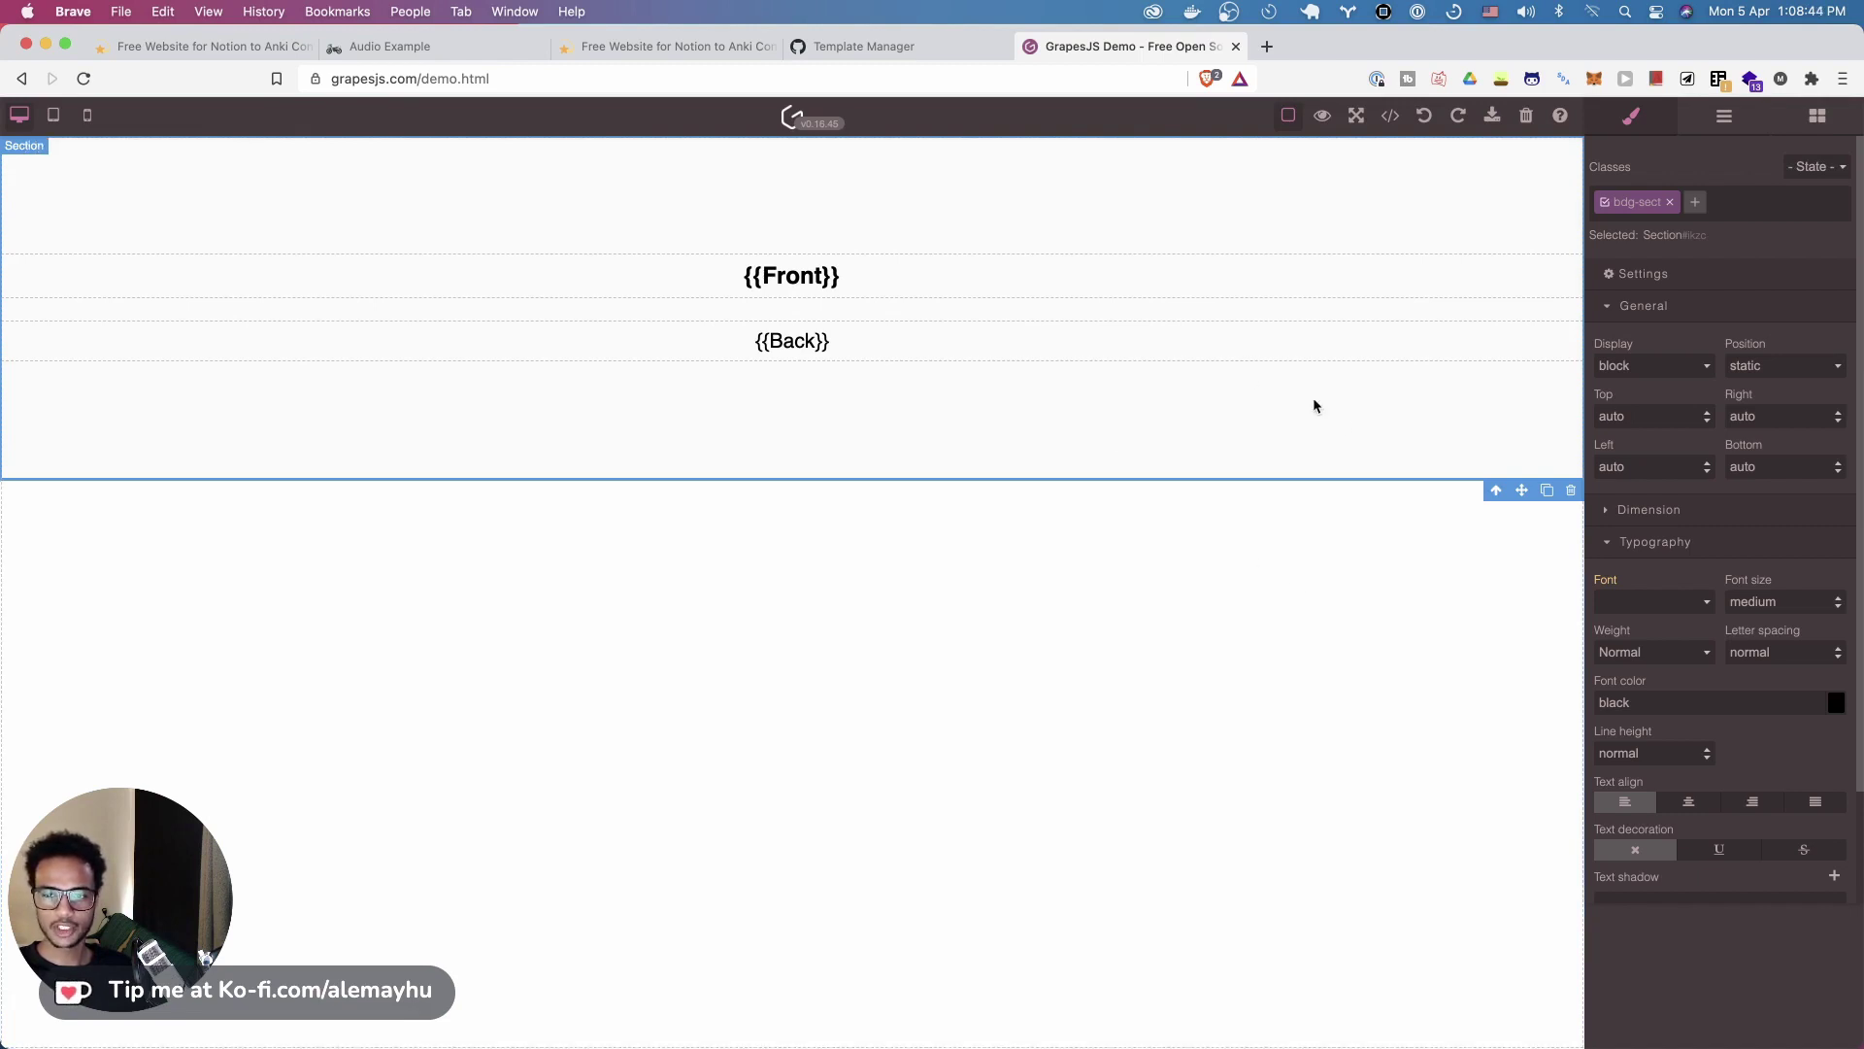
pyautogui.moveTo(1522, 490); pyautogui.dragTo(1324, 370)
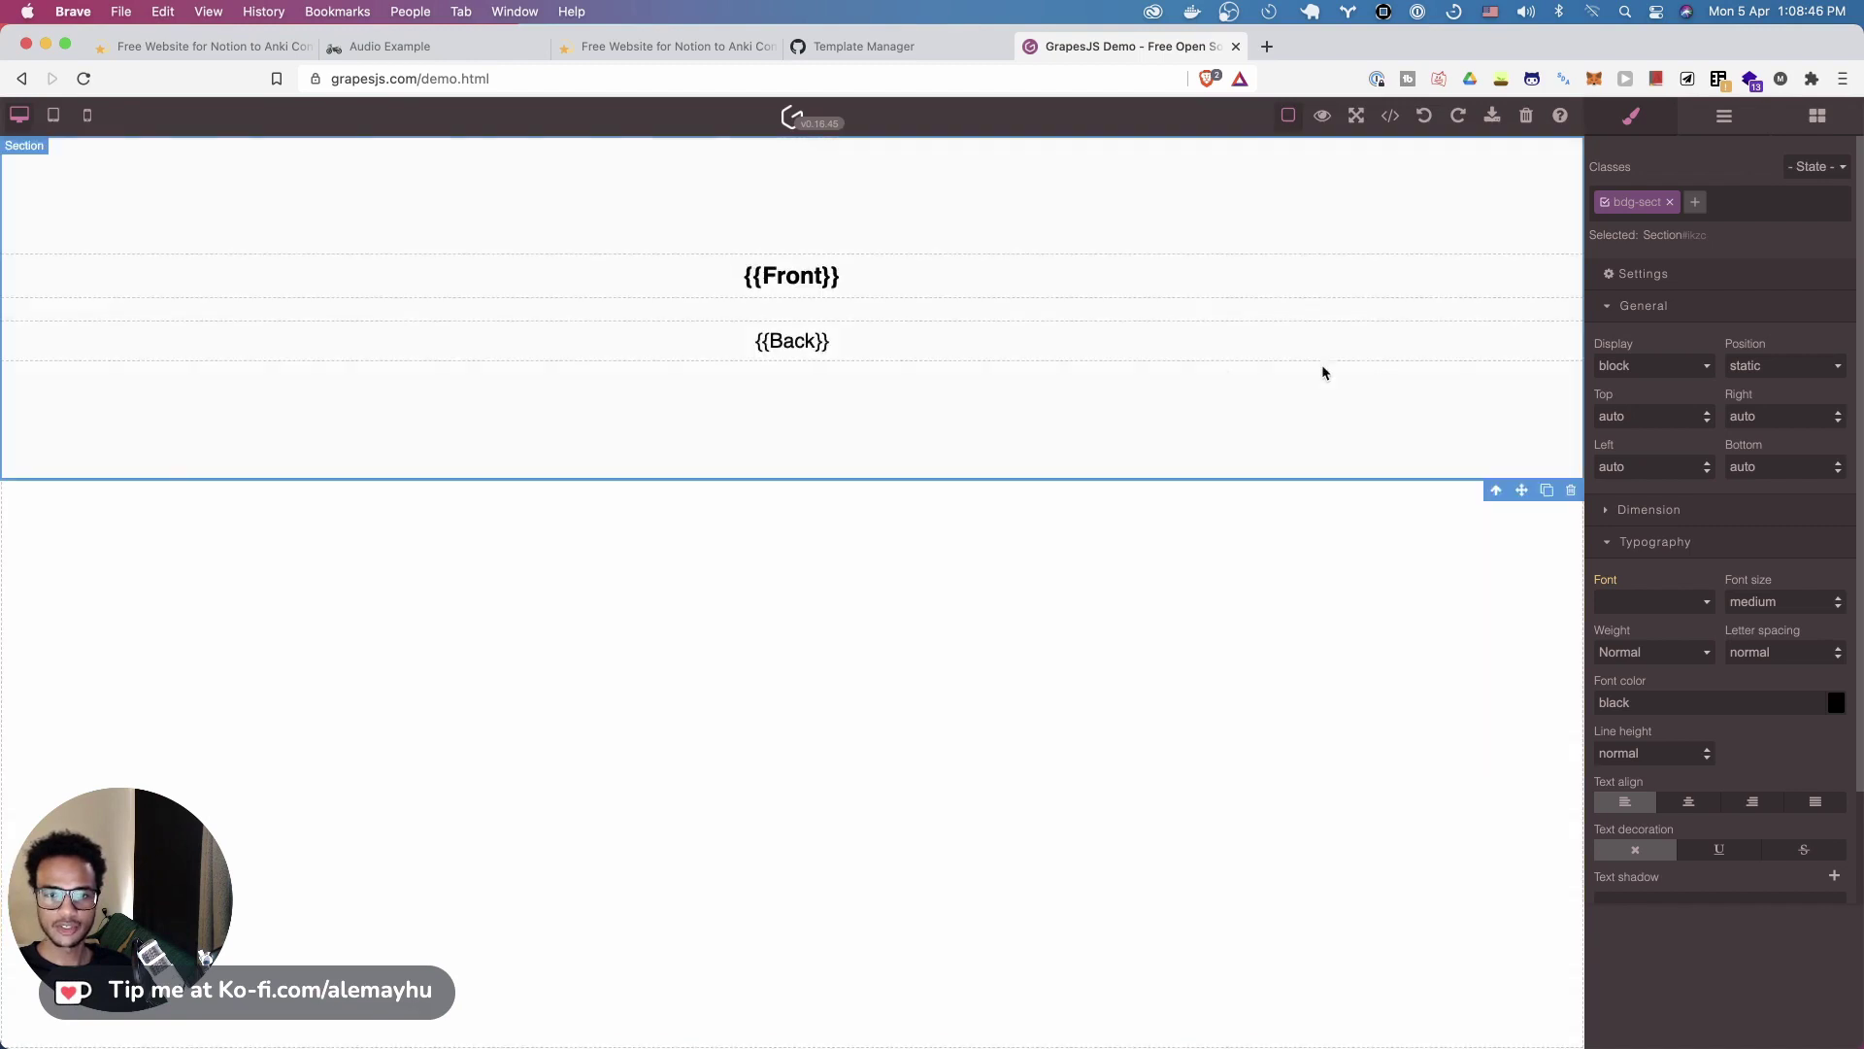
# Insert an Image block below the {{Back}} paragraph using team3.jpg and close the image selection dialog
pyautogui.moveTo(1136, 363); pyautogui.dragTo(1236, 341)
pyautogui.click(1805, 115)
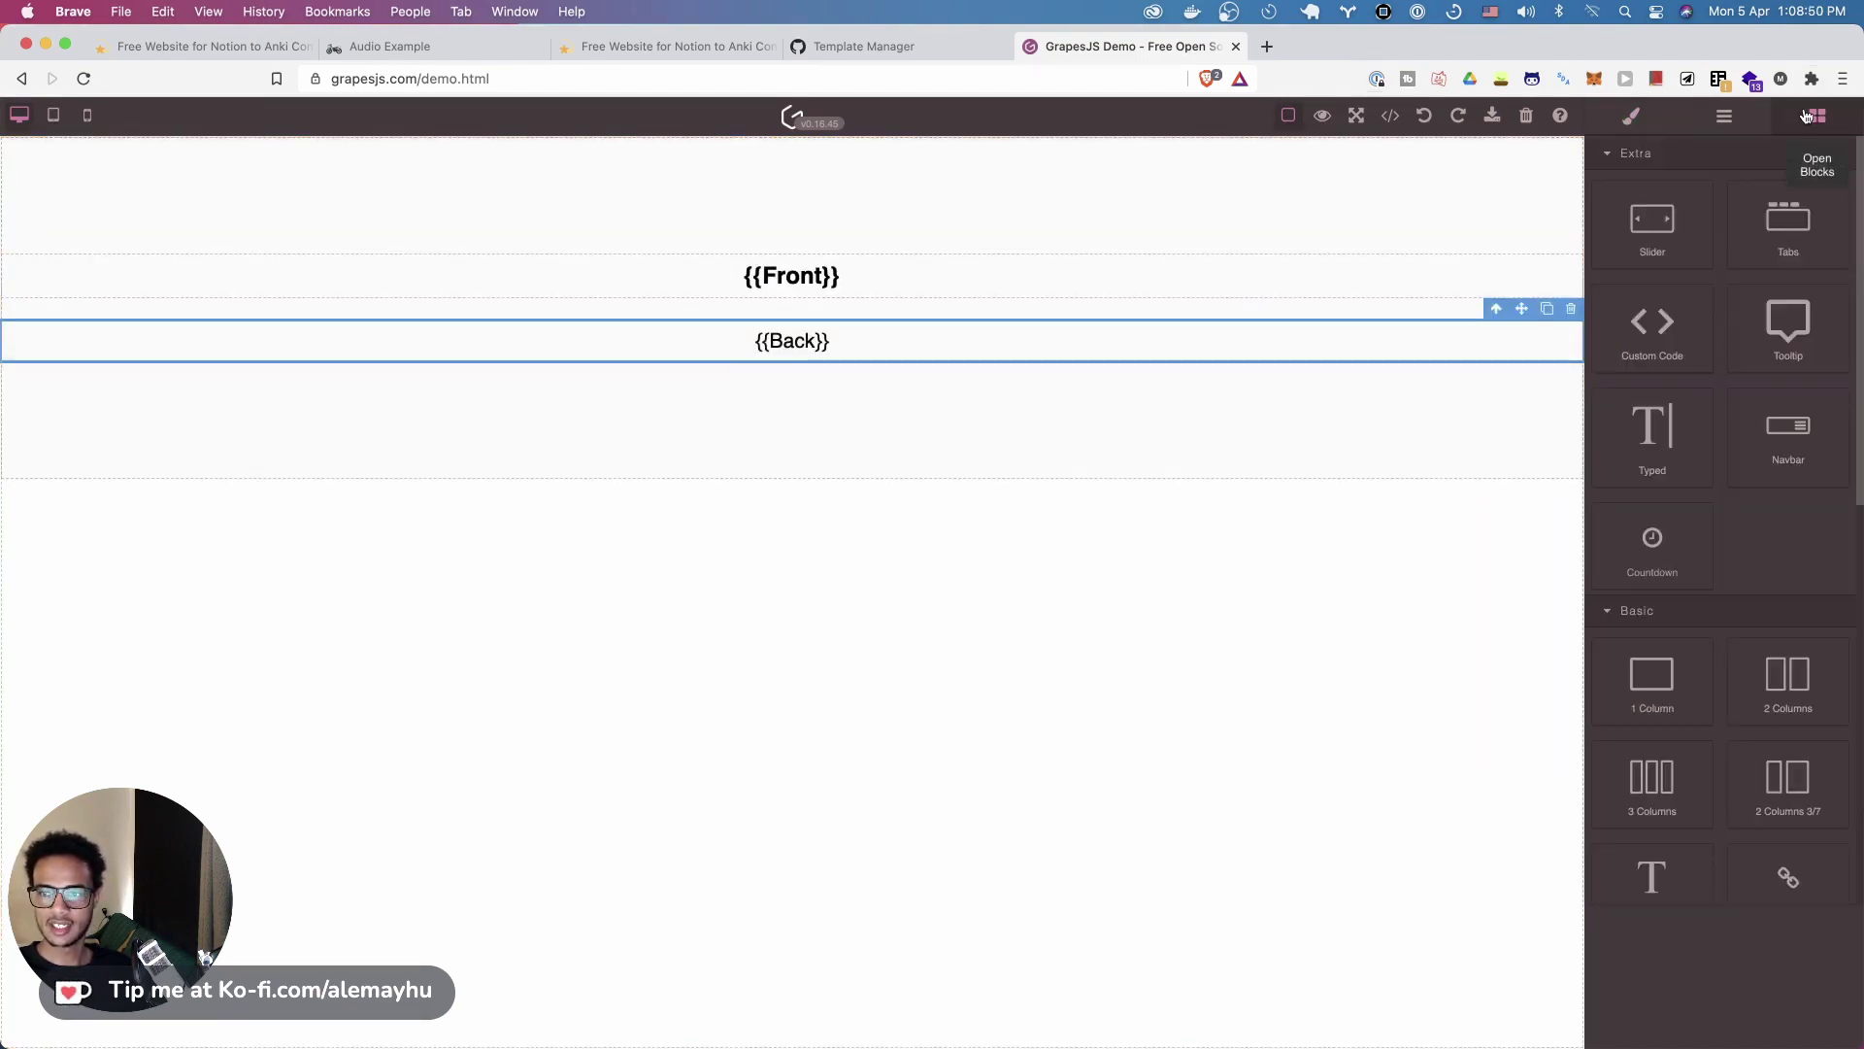
pyautogui.scroll(-5, 1788, 321)
pyautogui.scroll(-3, 1788, 322)
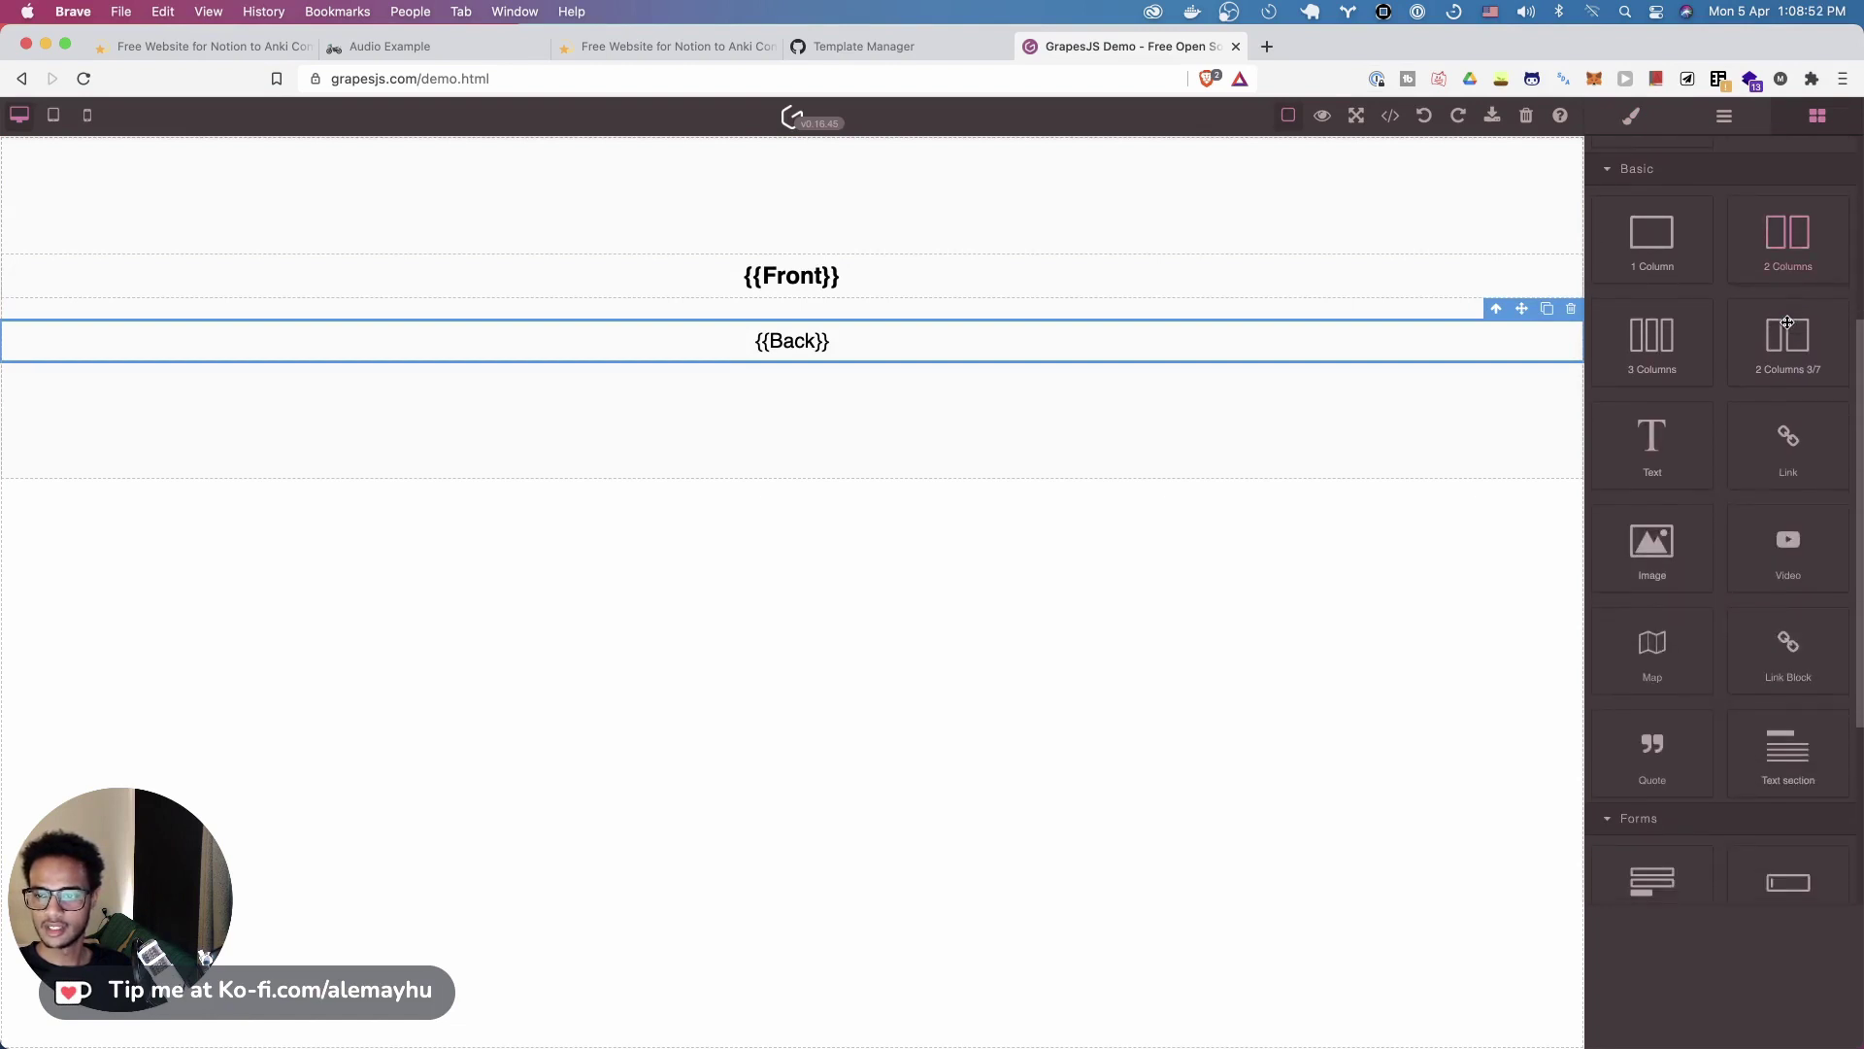
pyautogui.moveTo(1652, 375); pyautogui.dragTo(1177, 381)
pyautogui.click(1137, 546)
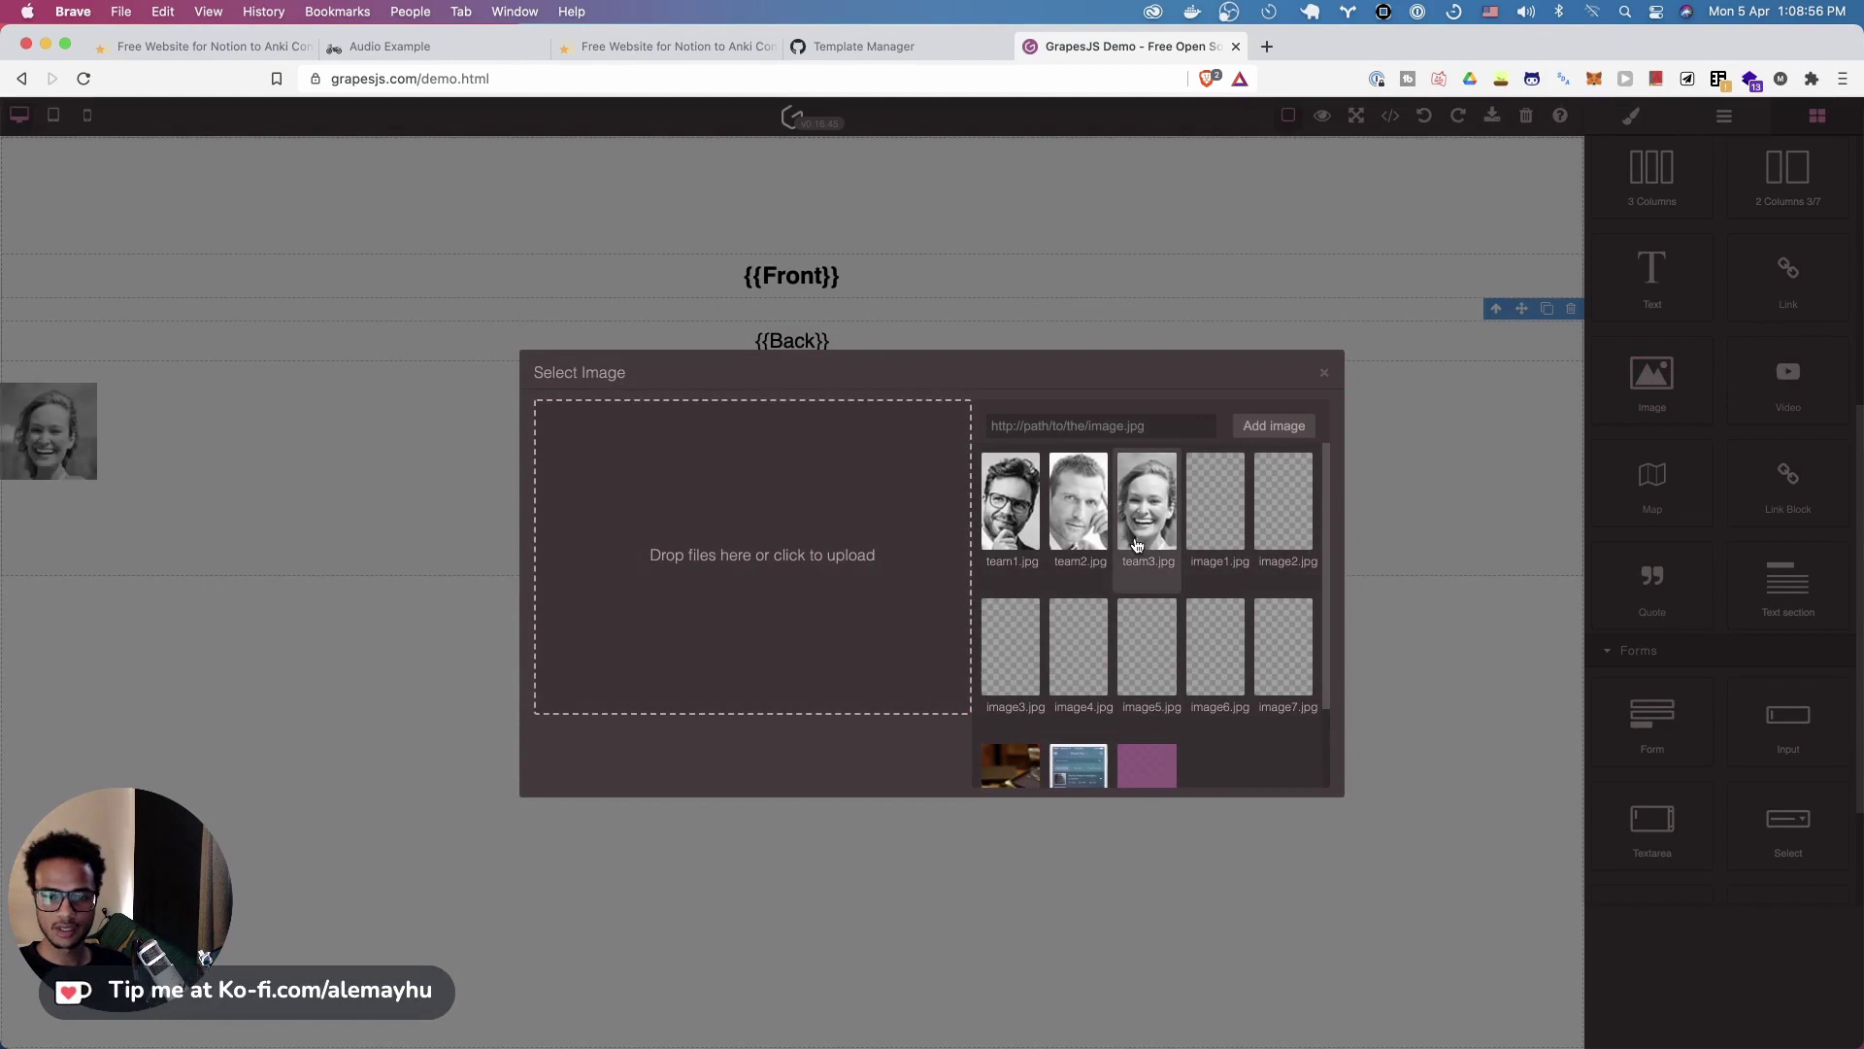
pyautogui.click(1327, 376)
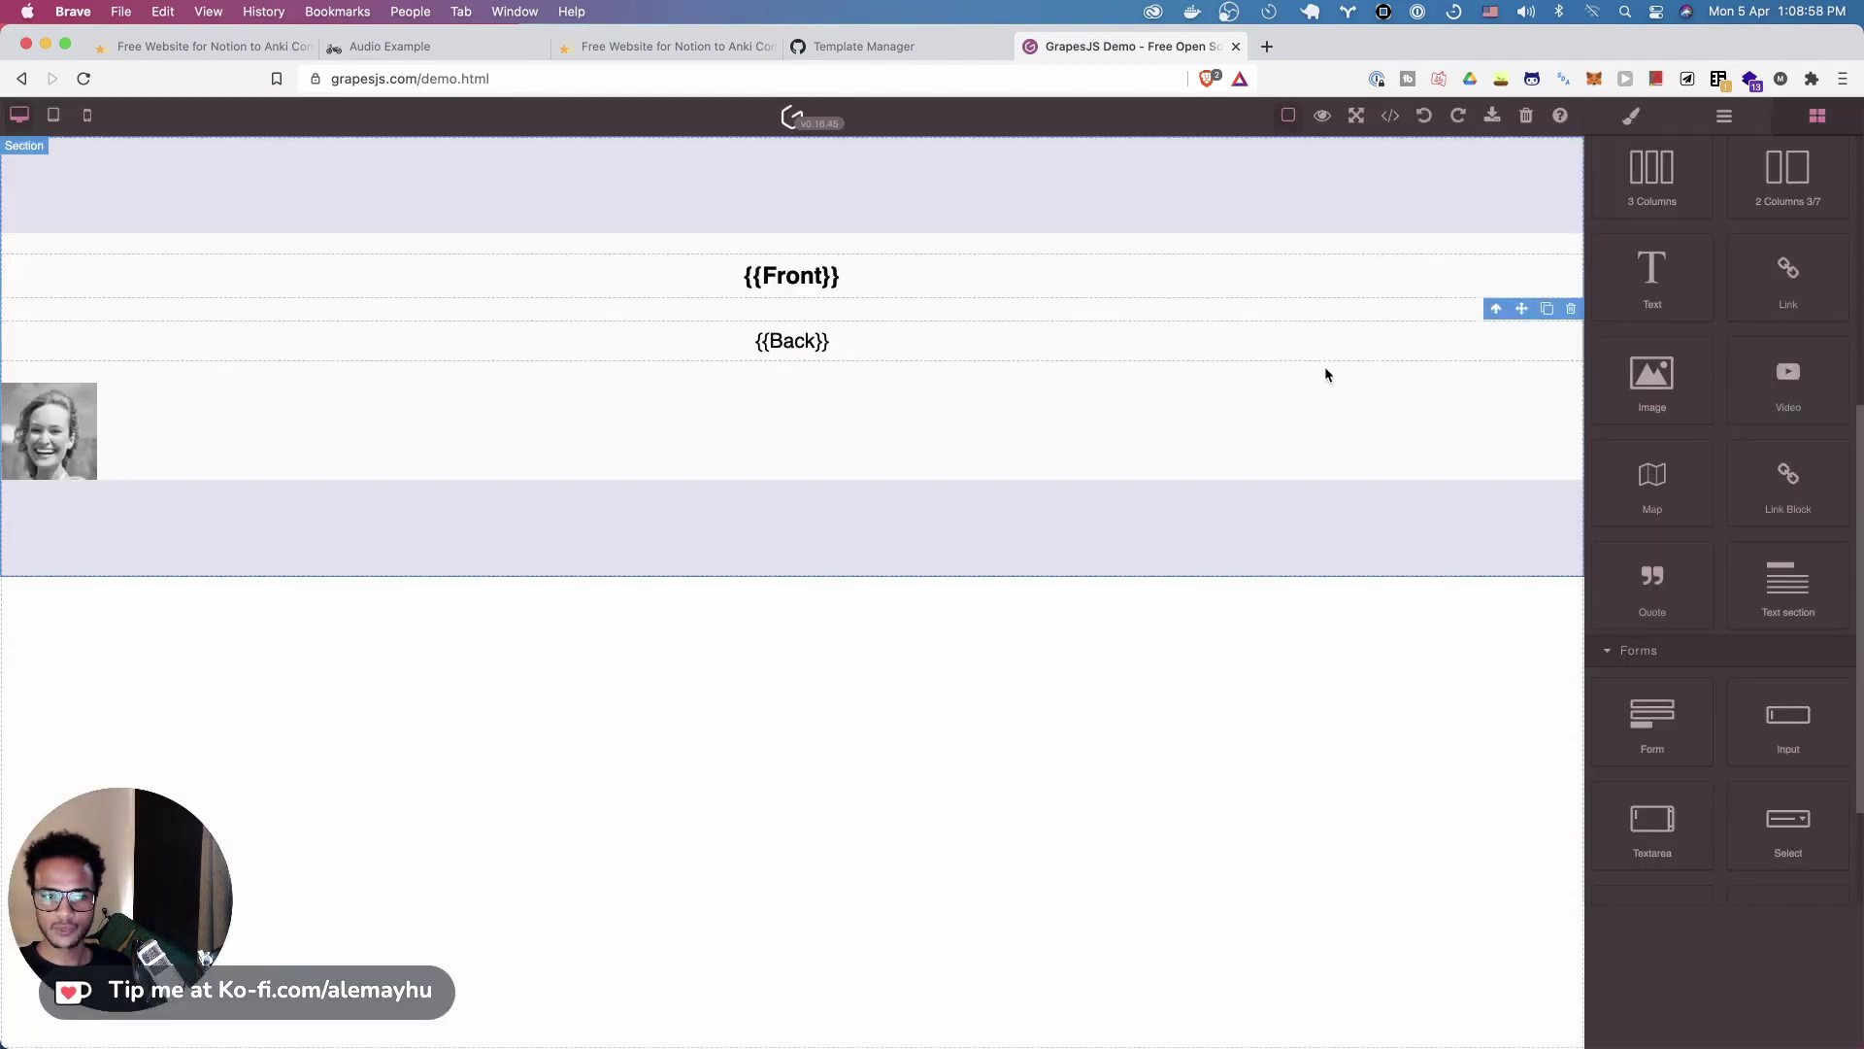
# Set the inserted image's text alignment to center, and try to move the image across the section
pyautogui.click(48, 431)
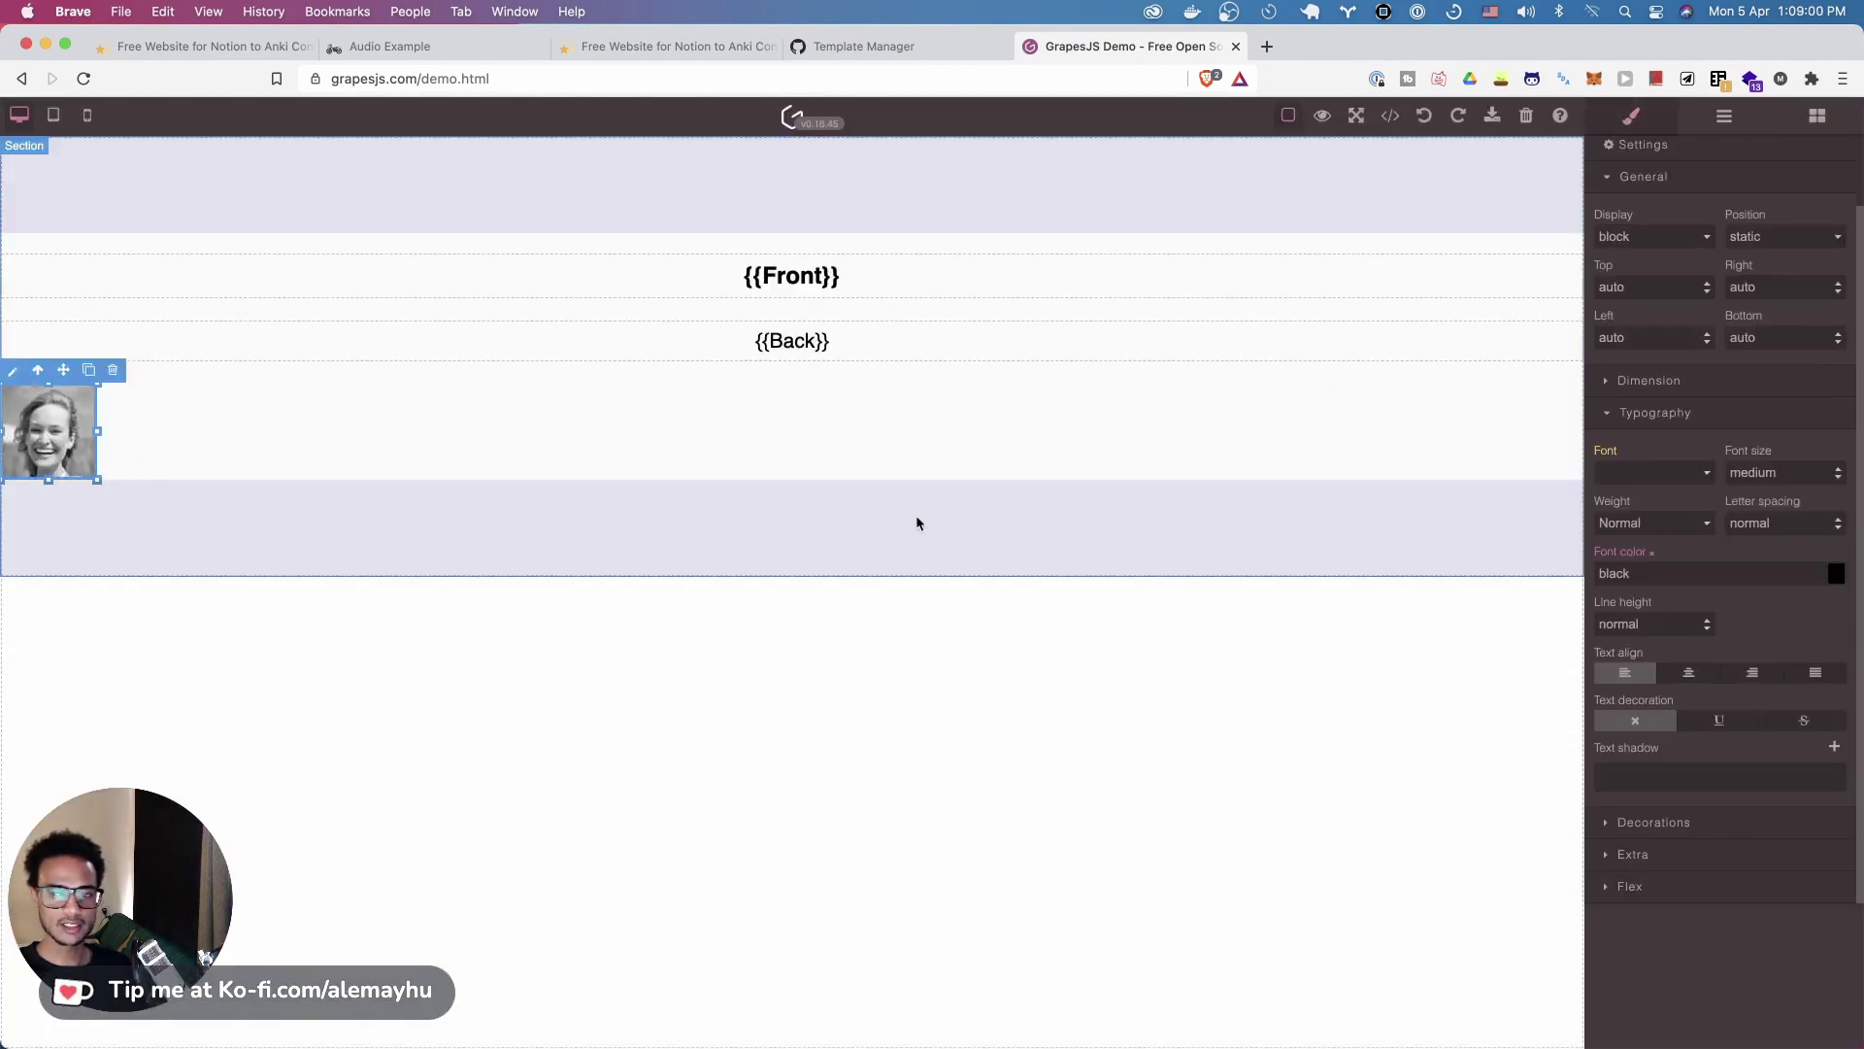
pyautogui.click(1715, 676)
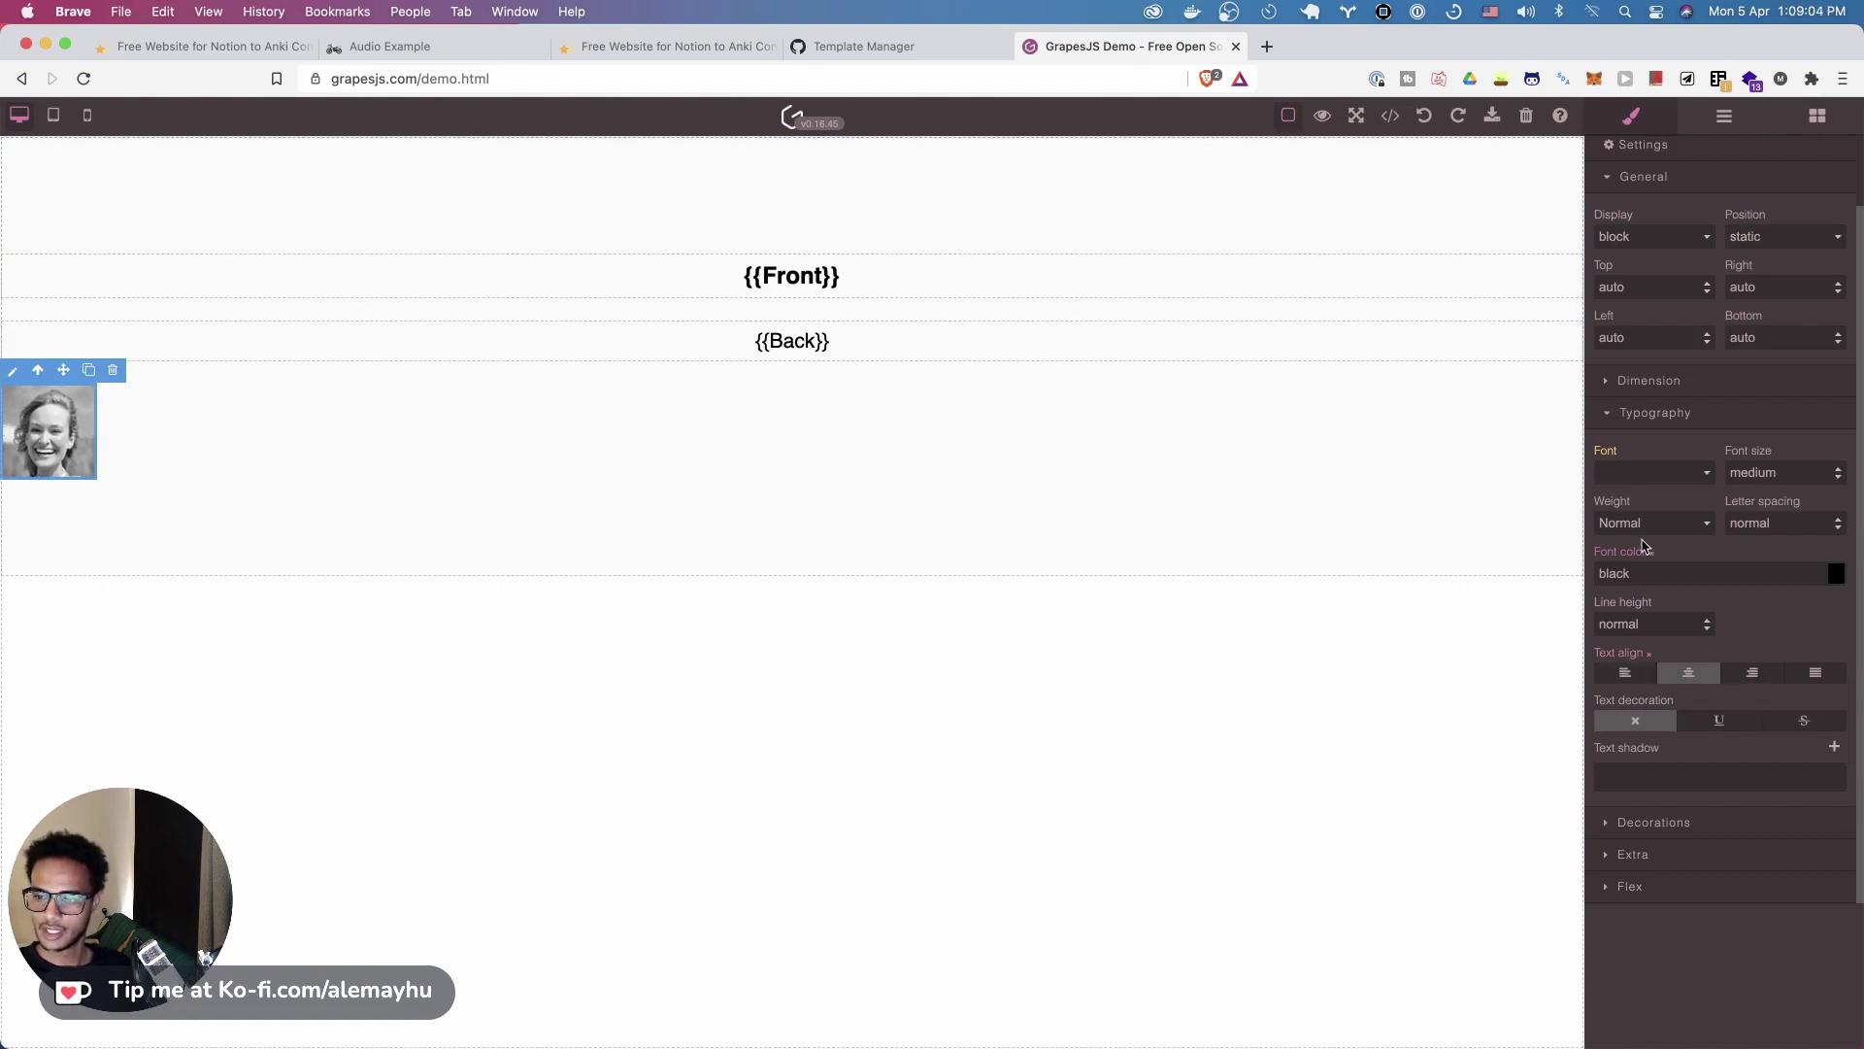
pyautogui.click(1317, 716)
pyautogui.click(251, 468)
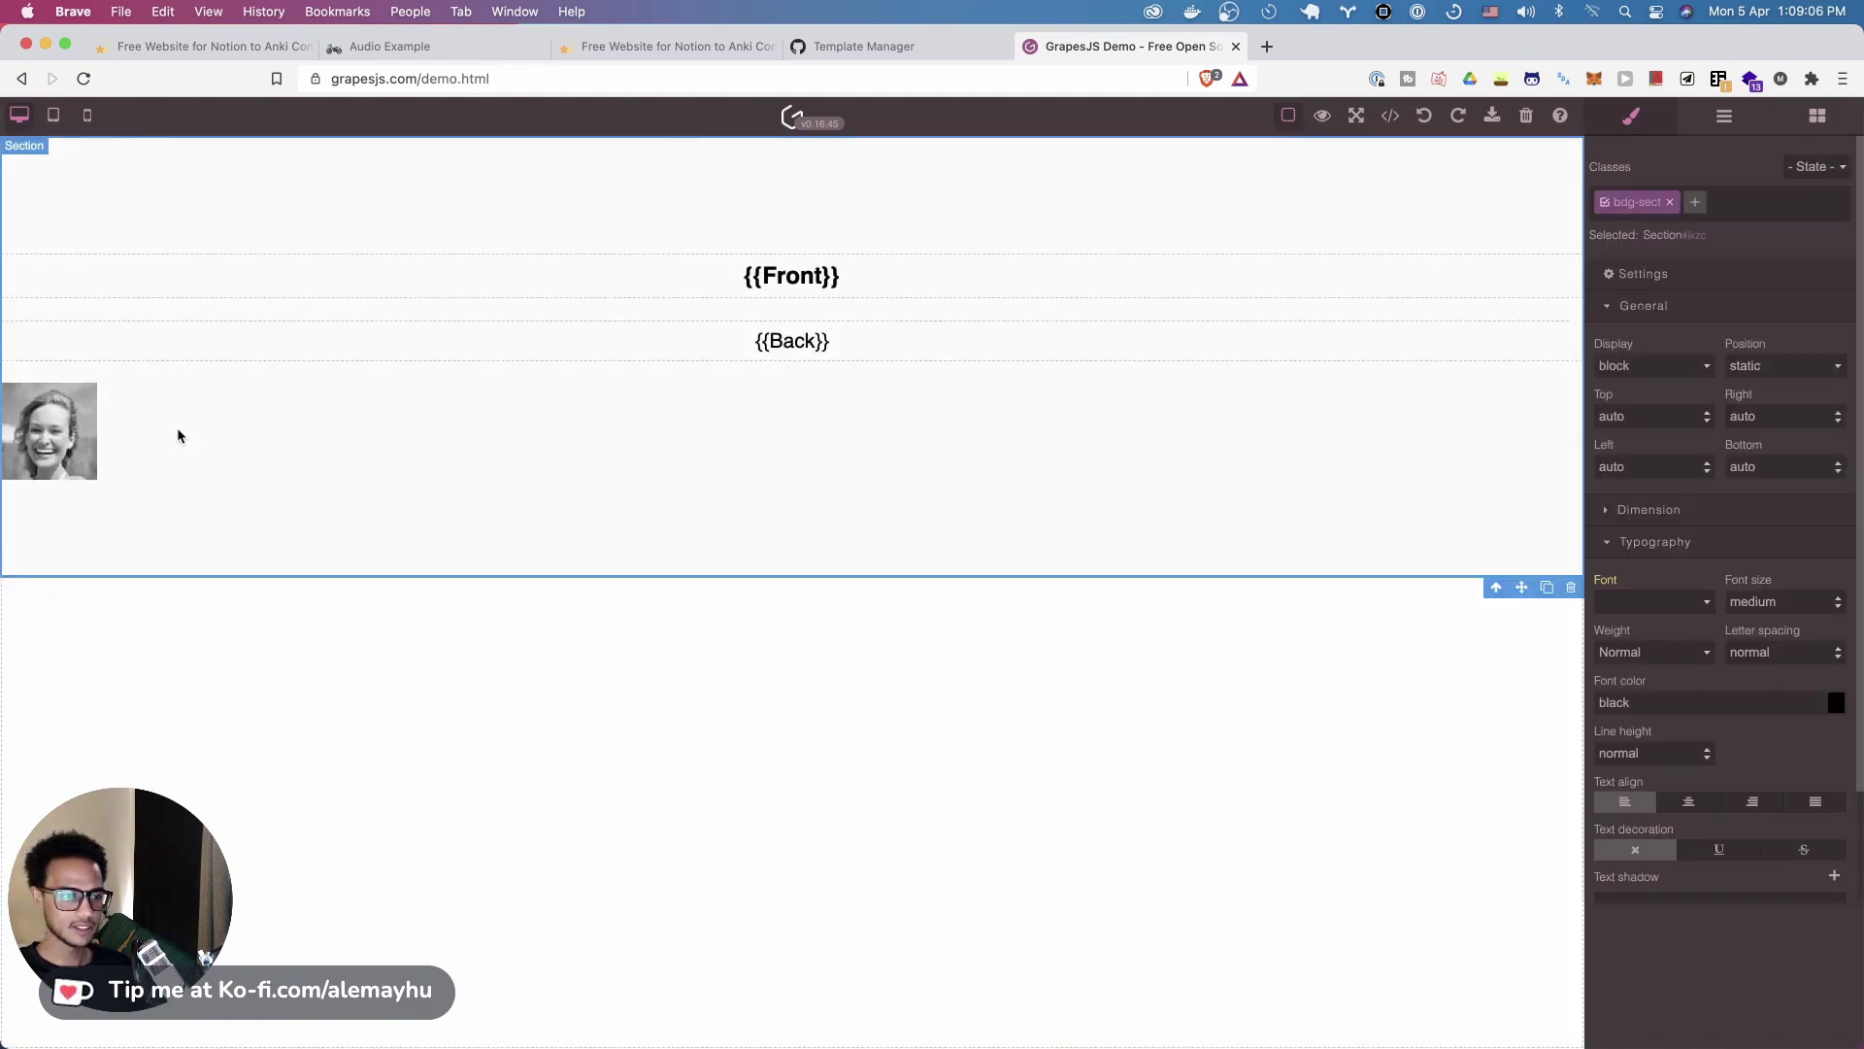
pyautogui.moveTo(54, 448); pyautogui.dragTo(1132, 450)
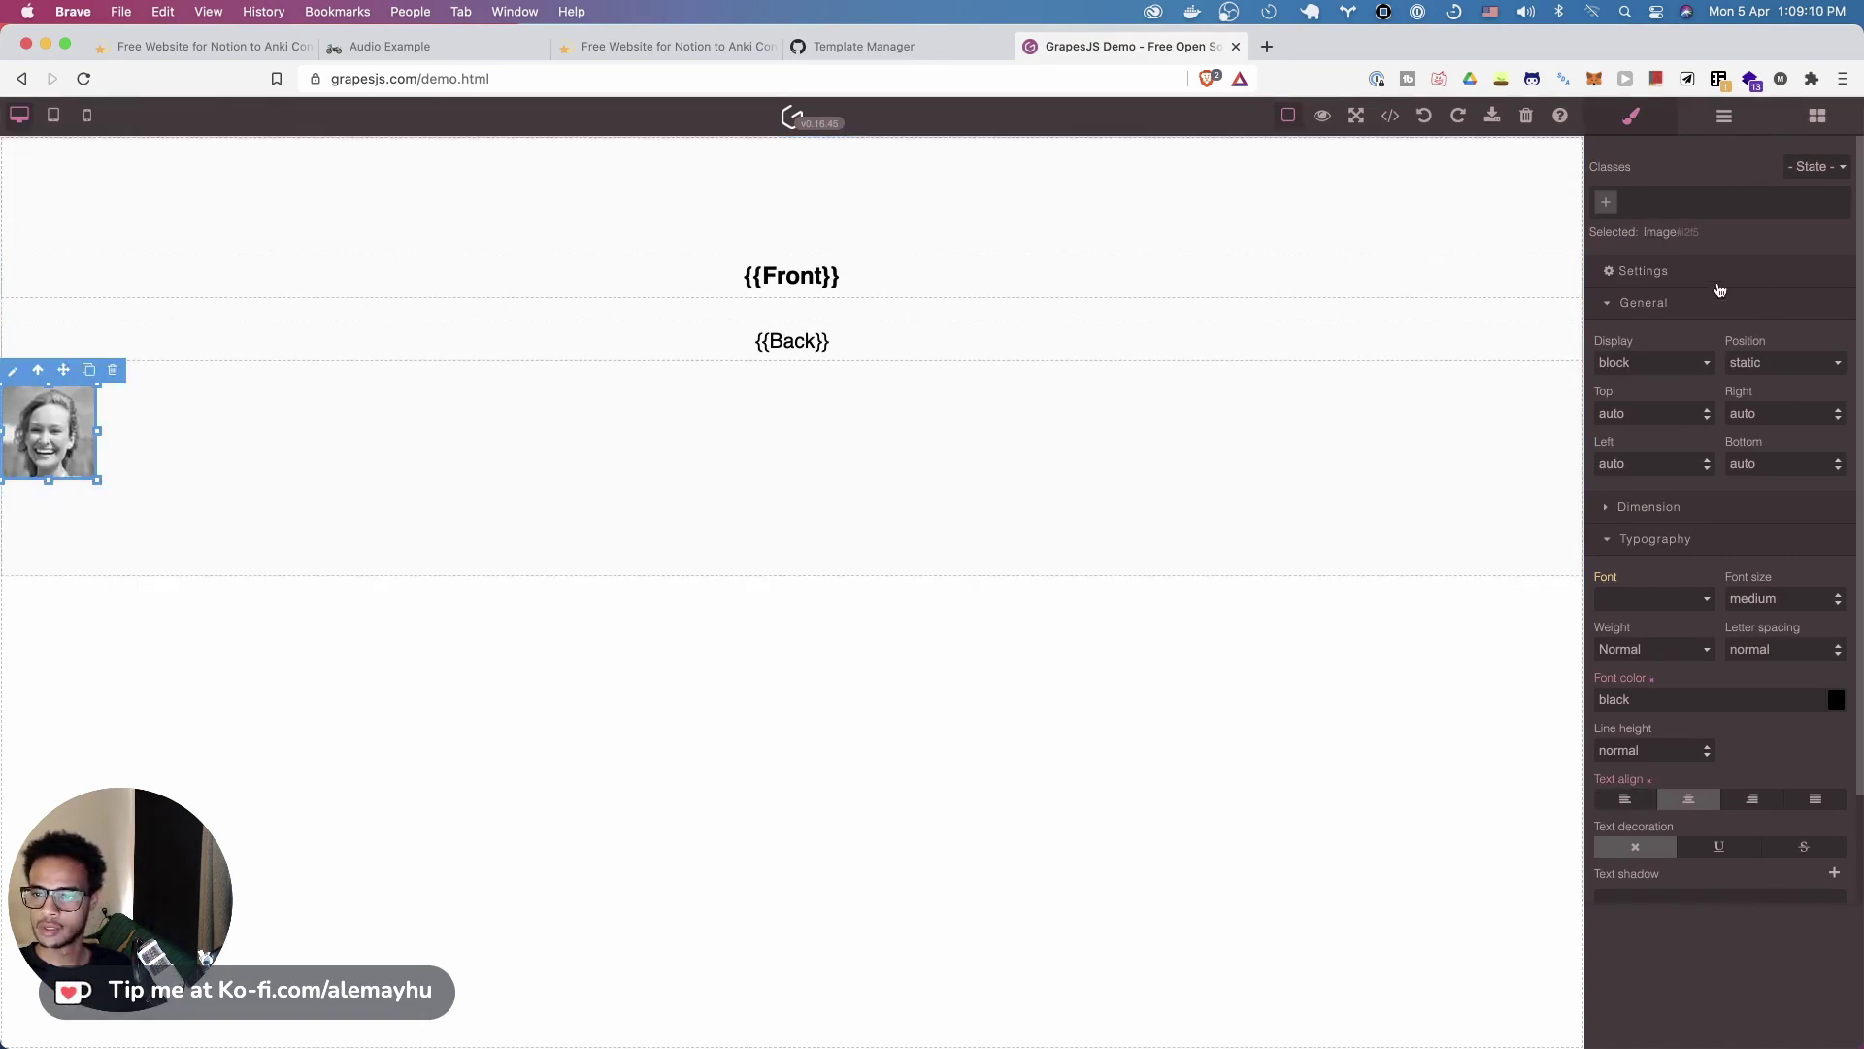
# Browse the available Basic and Forms blocks and reselect the section containing the card fields and image
pyautogui.click(1818, 115)
pyautogui.scroll(-6, 1681, 671)
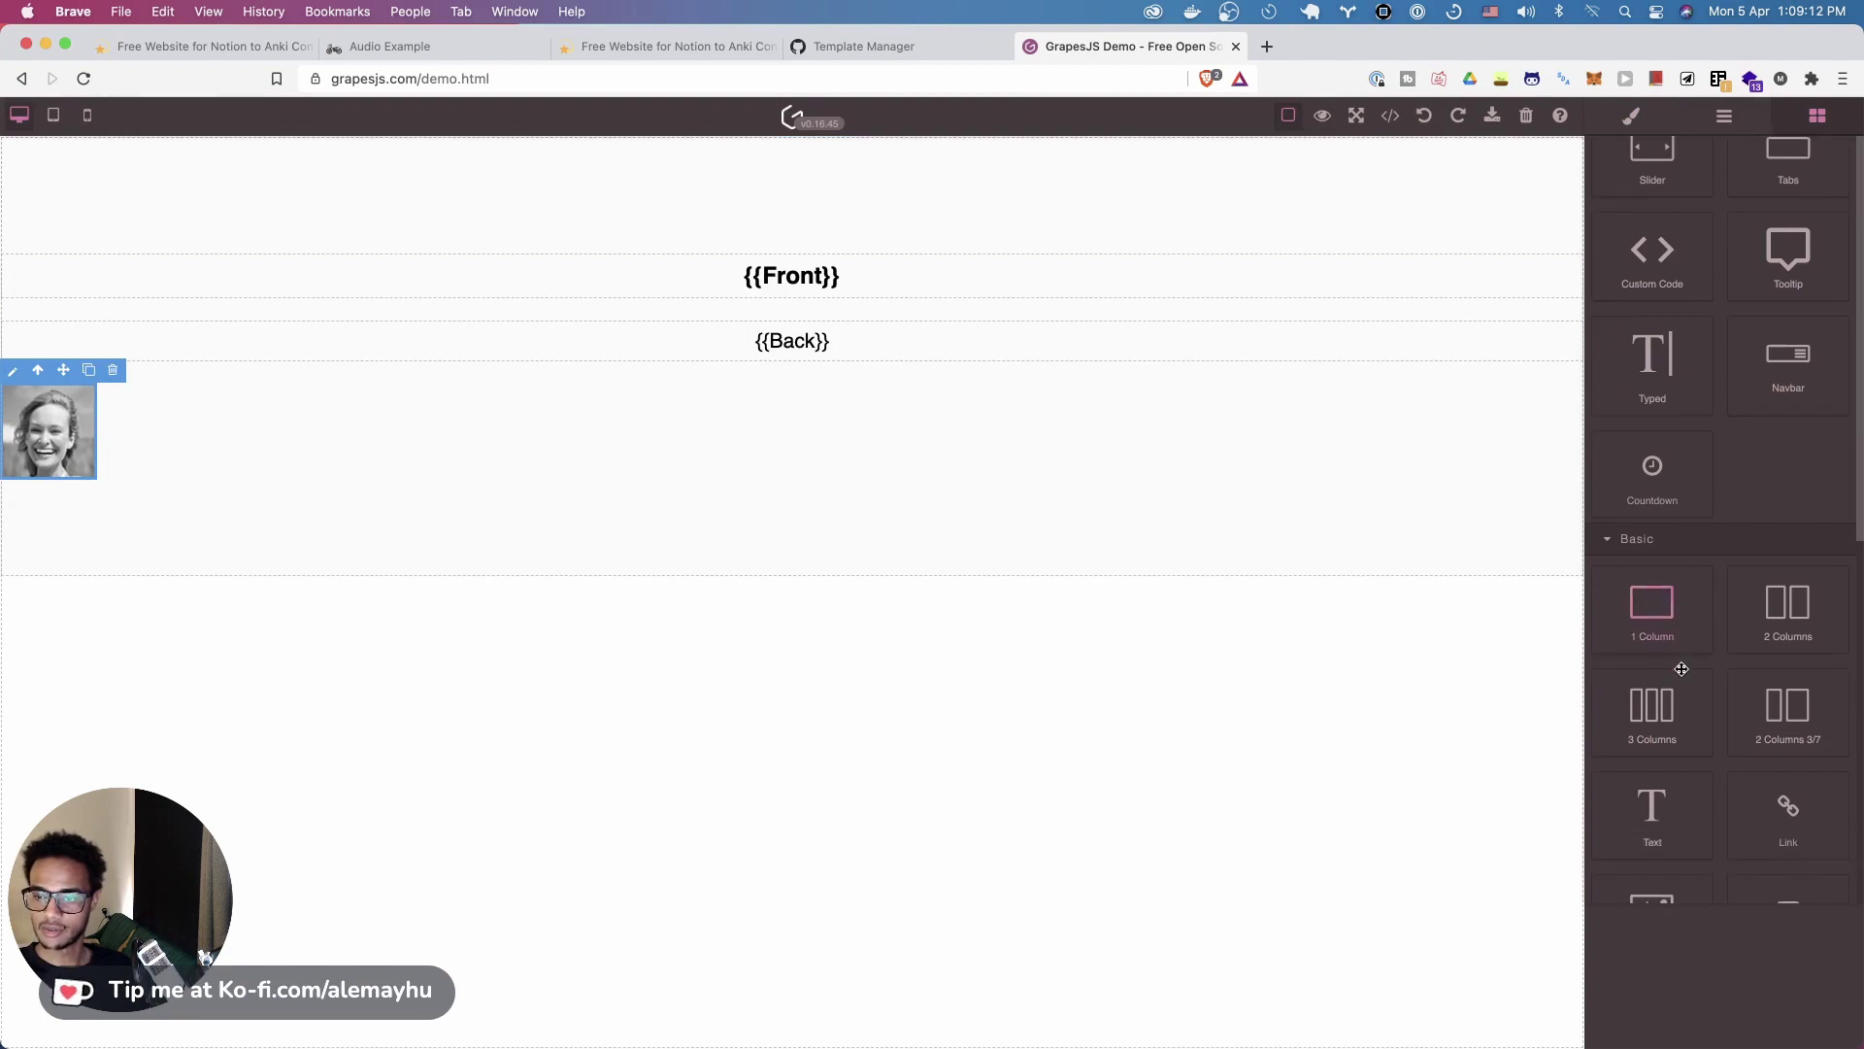
pyautogui.scroll(-3, 1682, 671)
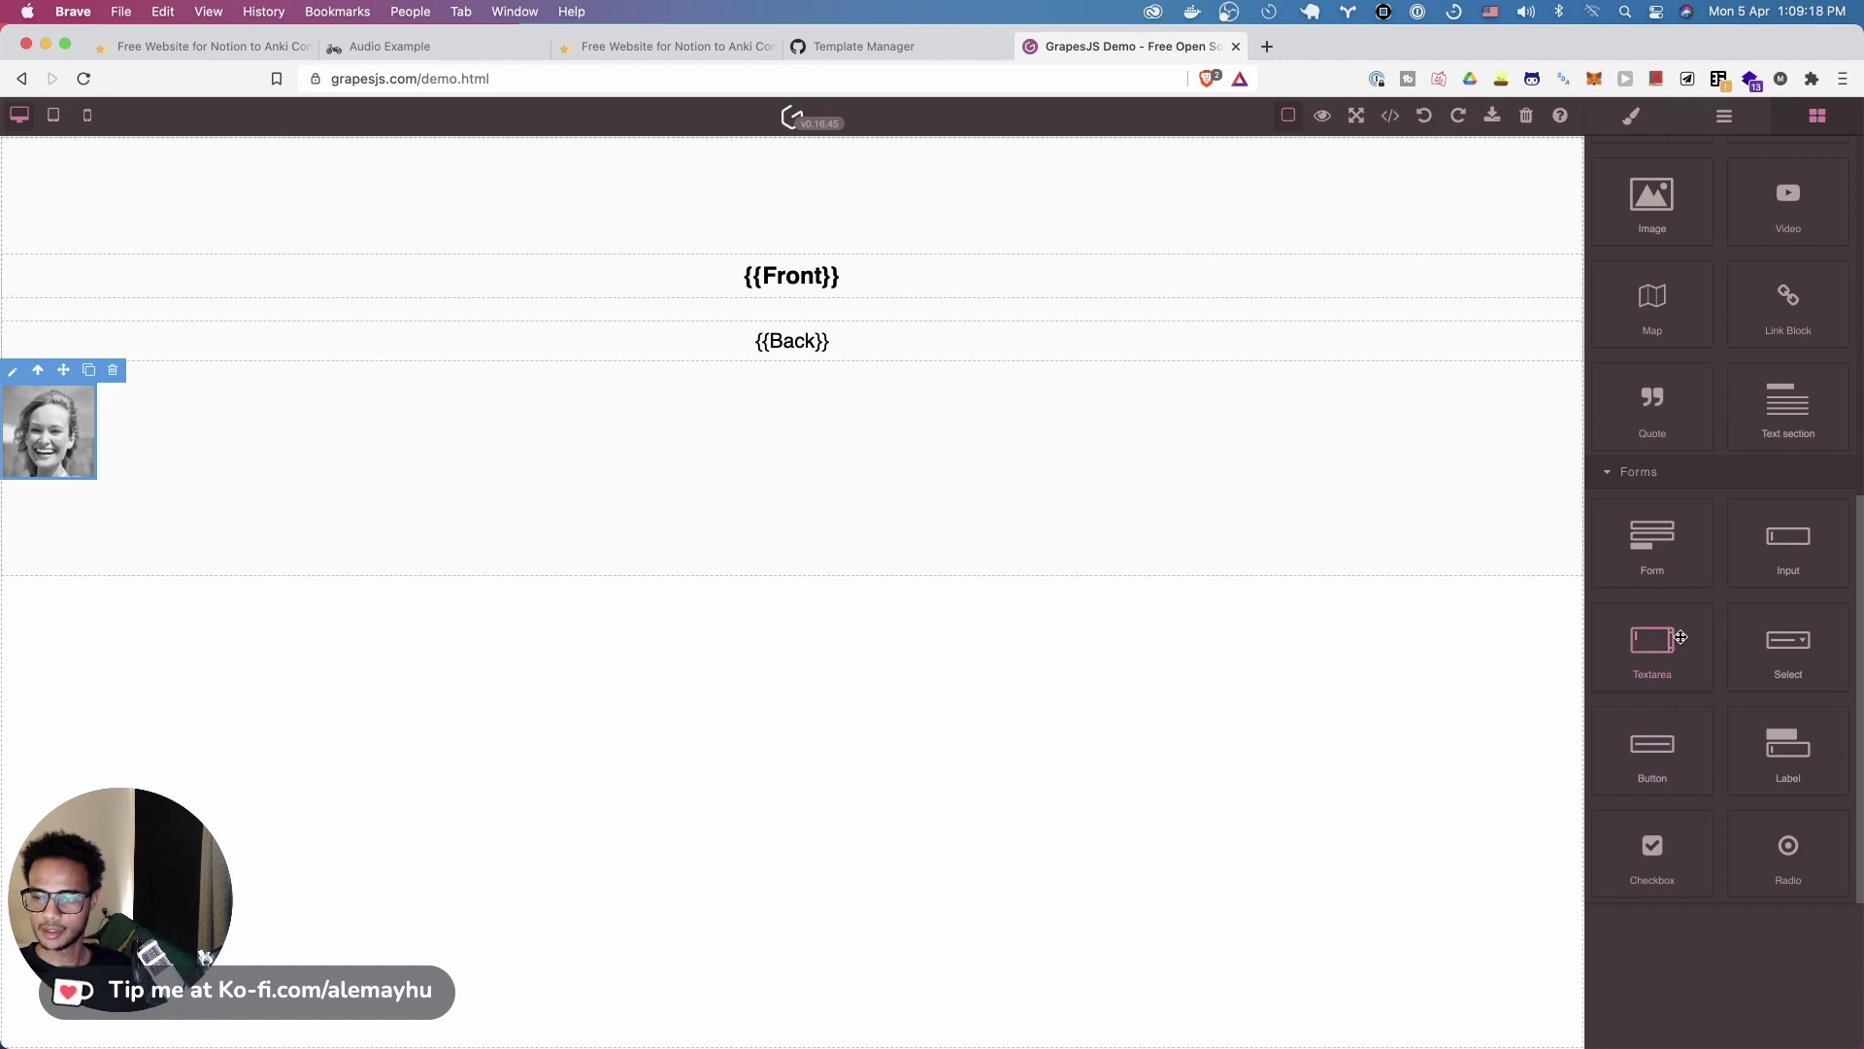
pyautogui.moveTo(1777, 641); pyautogui.dragTo(944, 581)
pyautogui.click(881, 526)
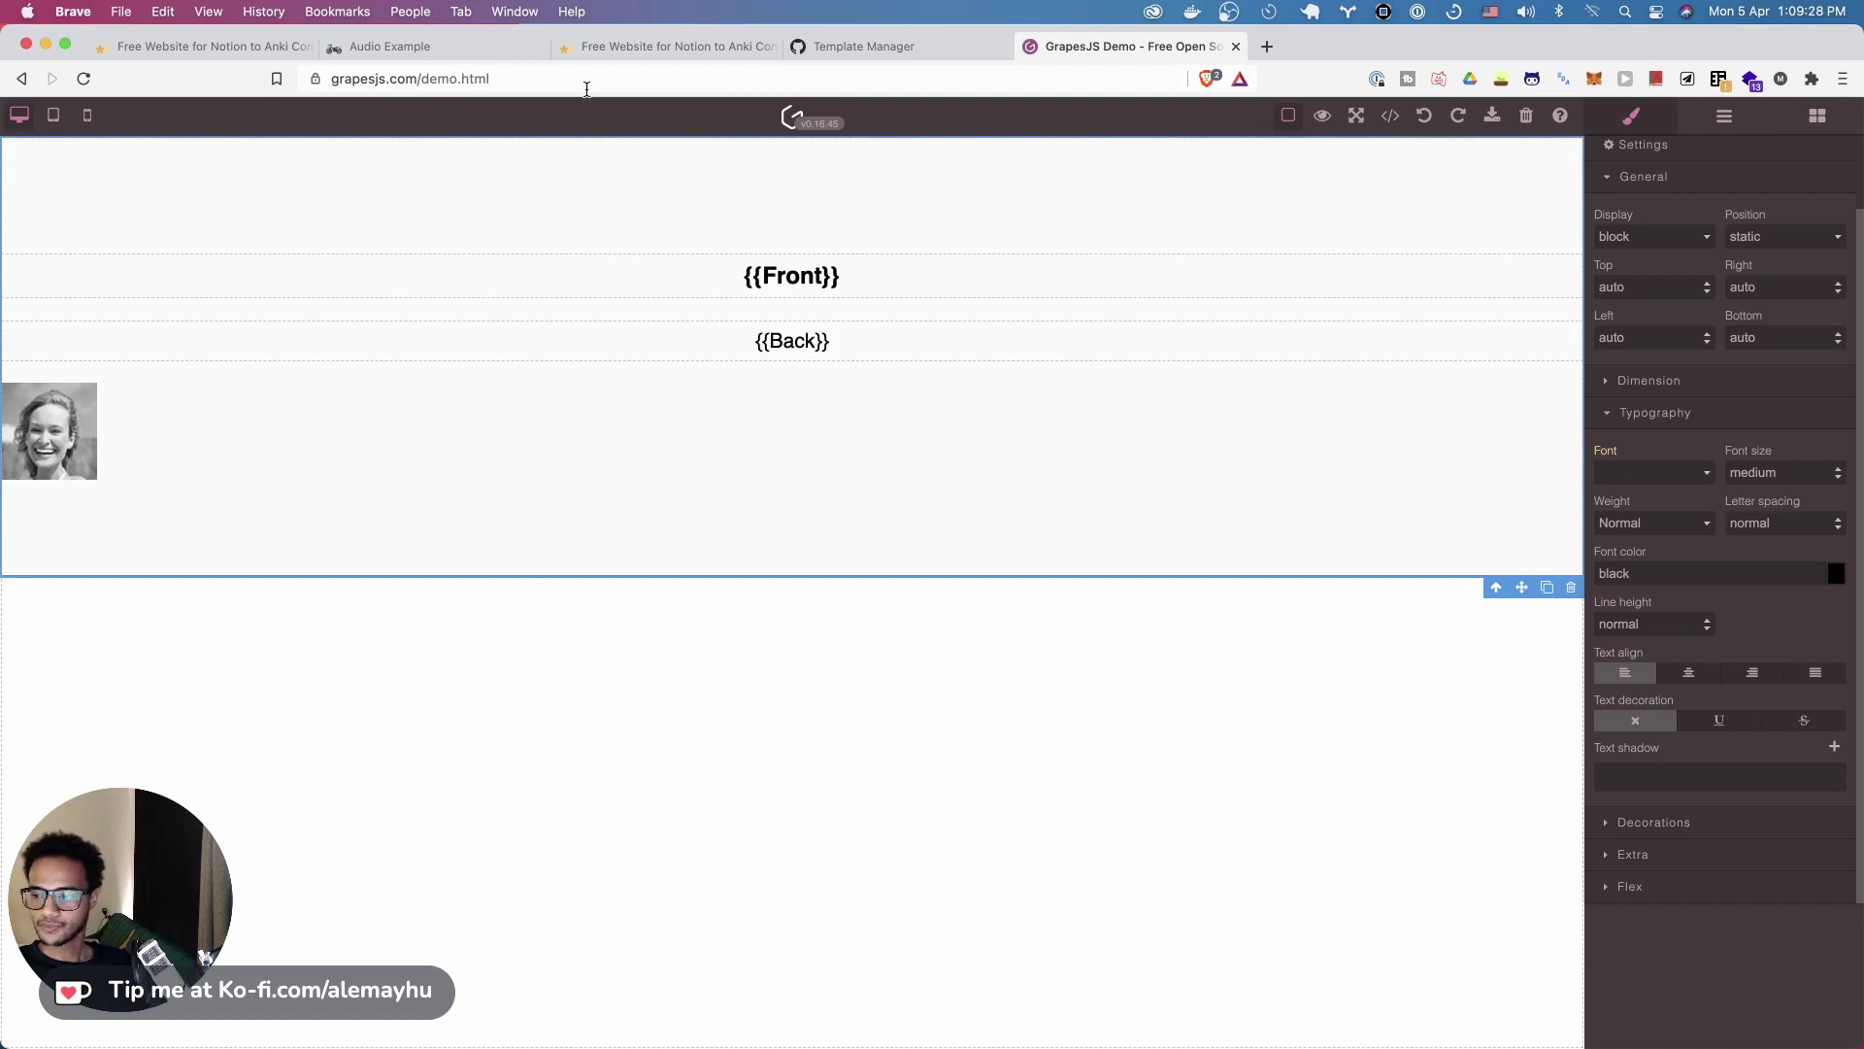
# Switch to the 2anki.net upload page and select the Night Mode template in the Template options
pyautogui.click(161, 43)
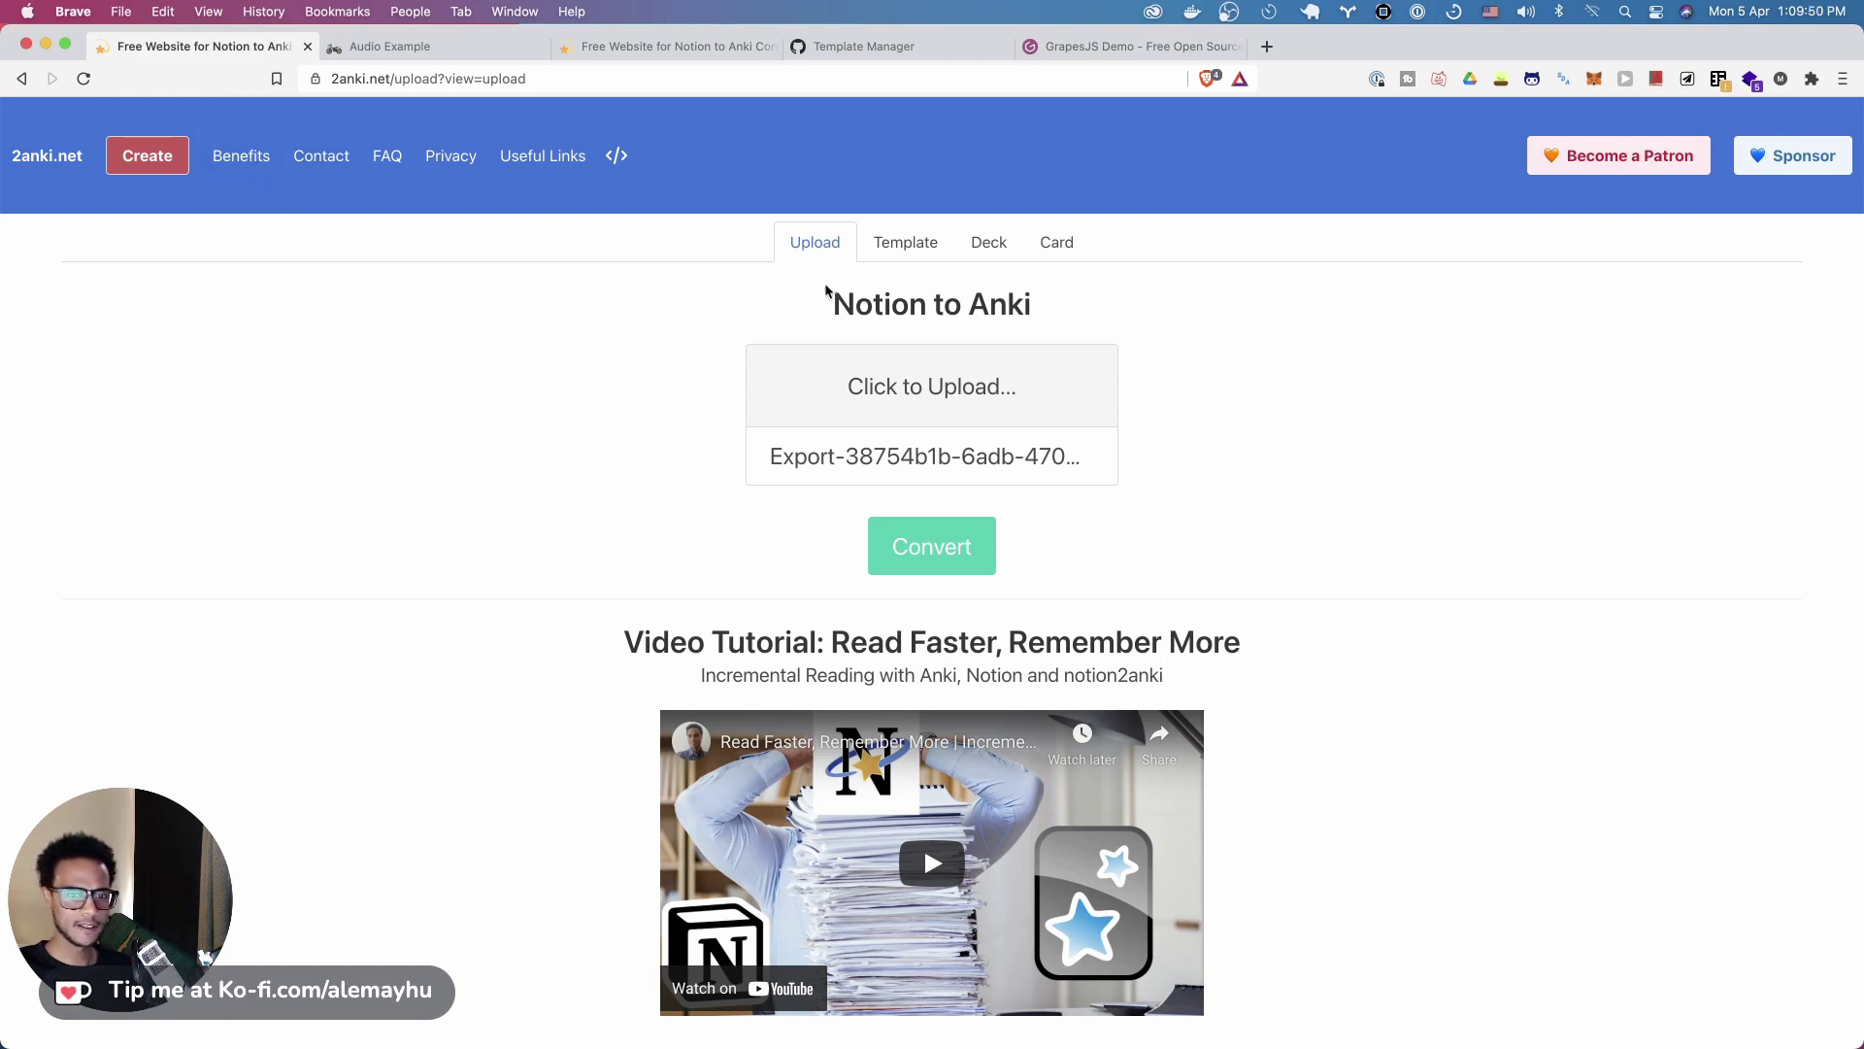
pyautogui.click(906, 244)
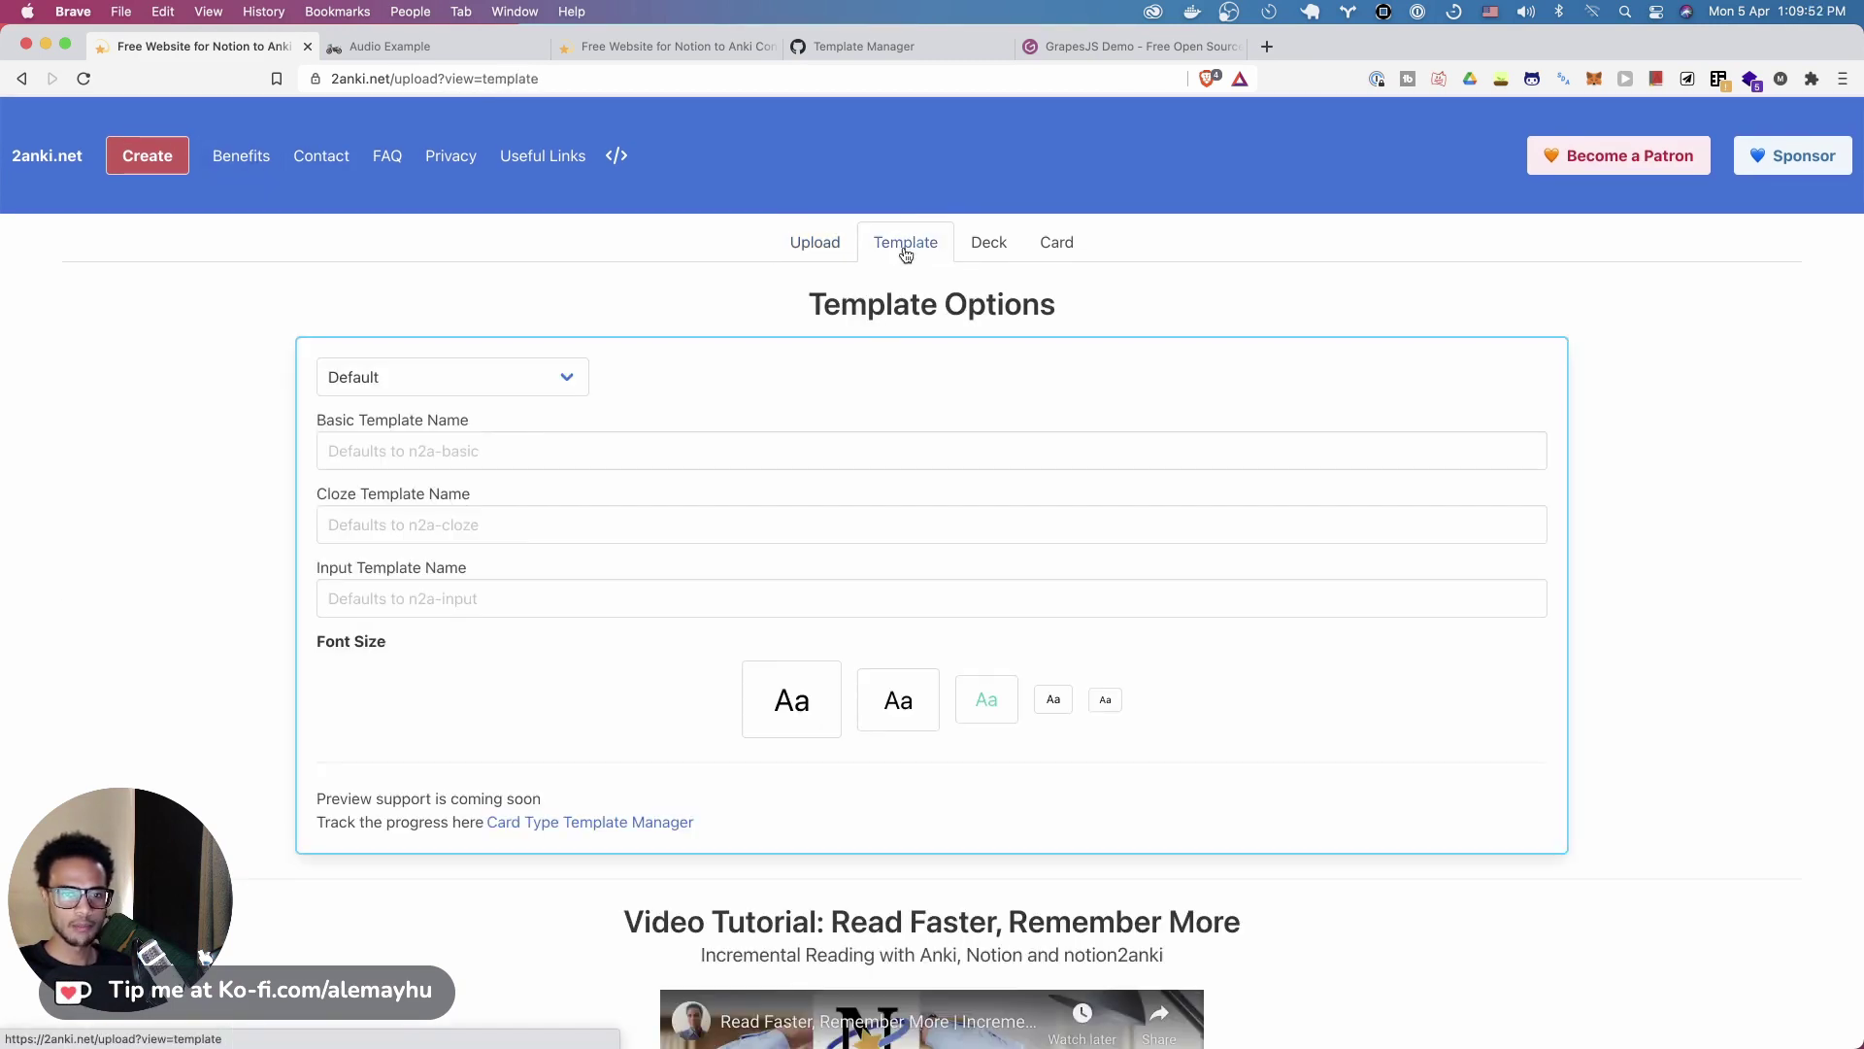
pyautogui.click(503, 379)
pyautogui.click(416, 455)
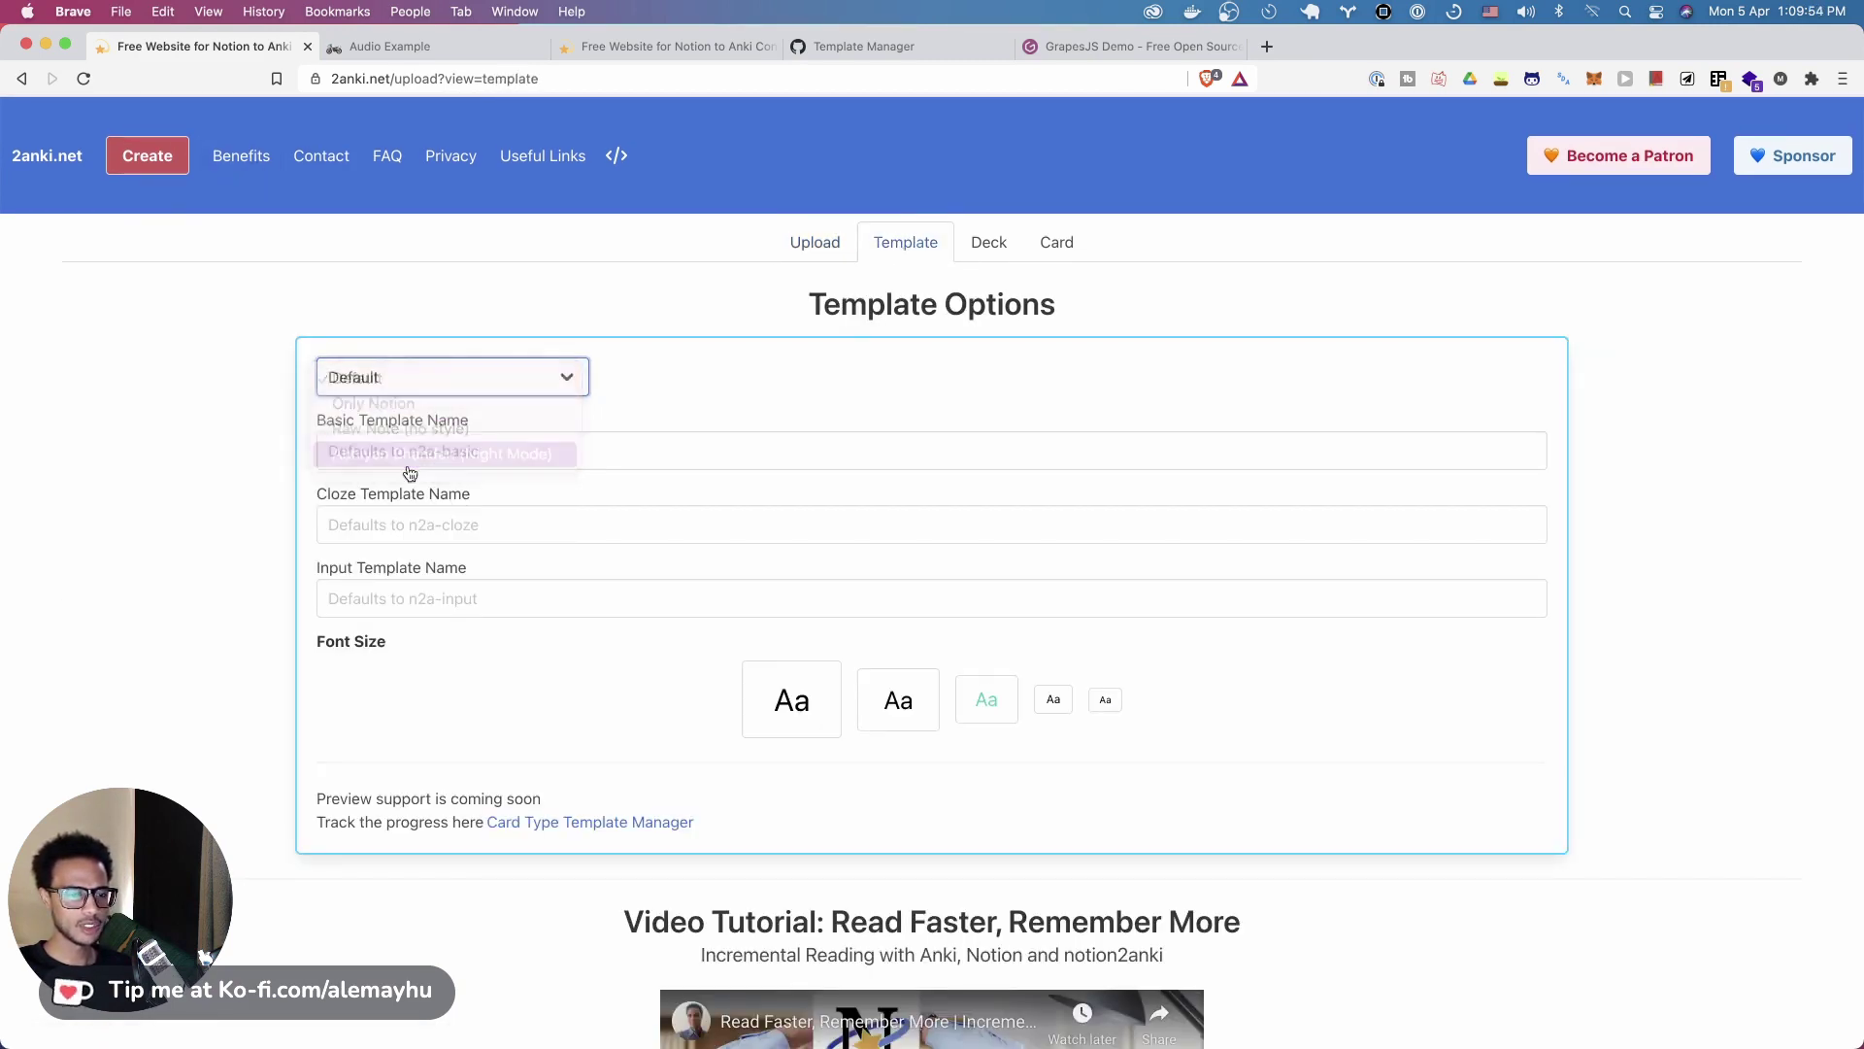
pyautogui.click(416, 526)
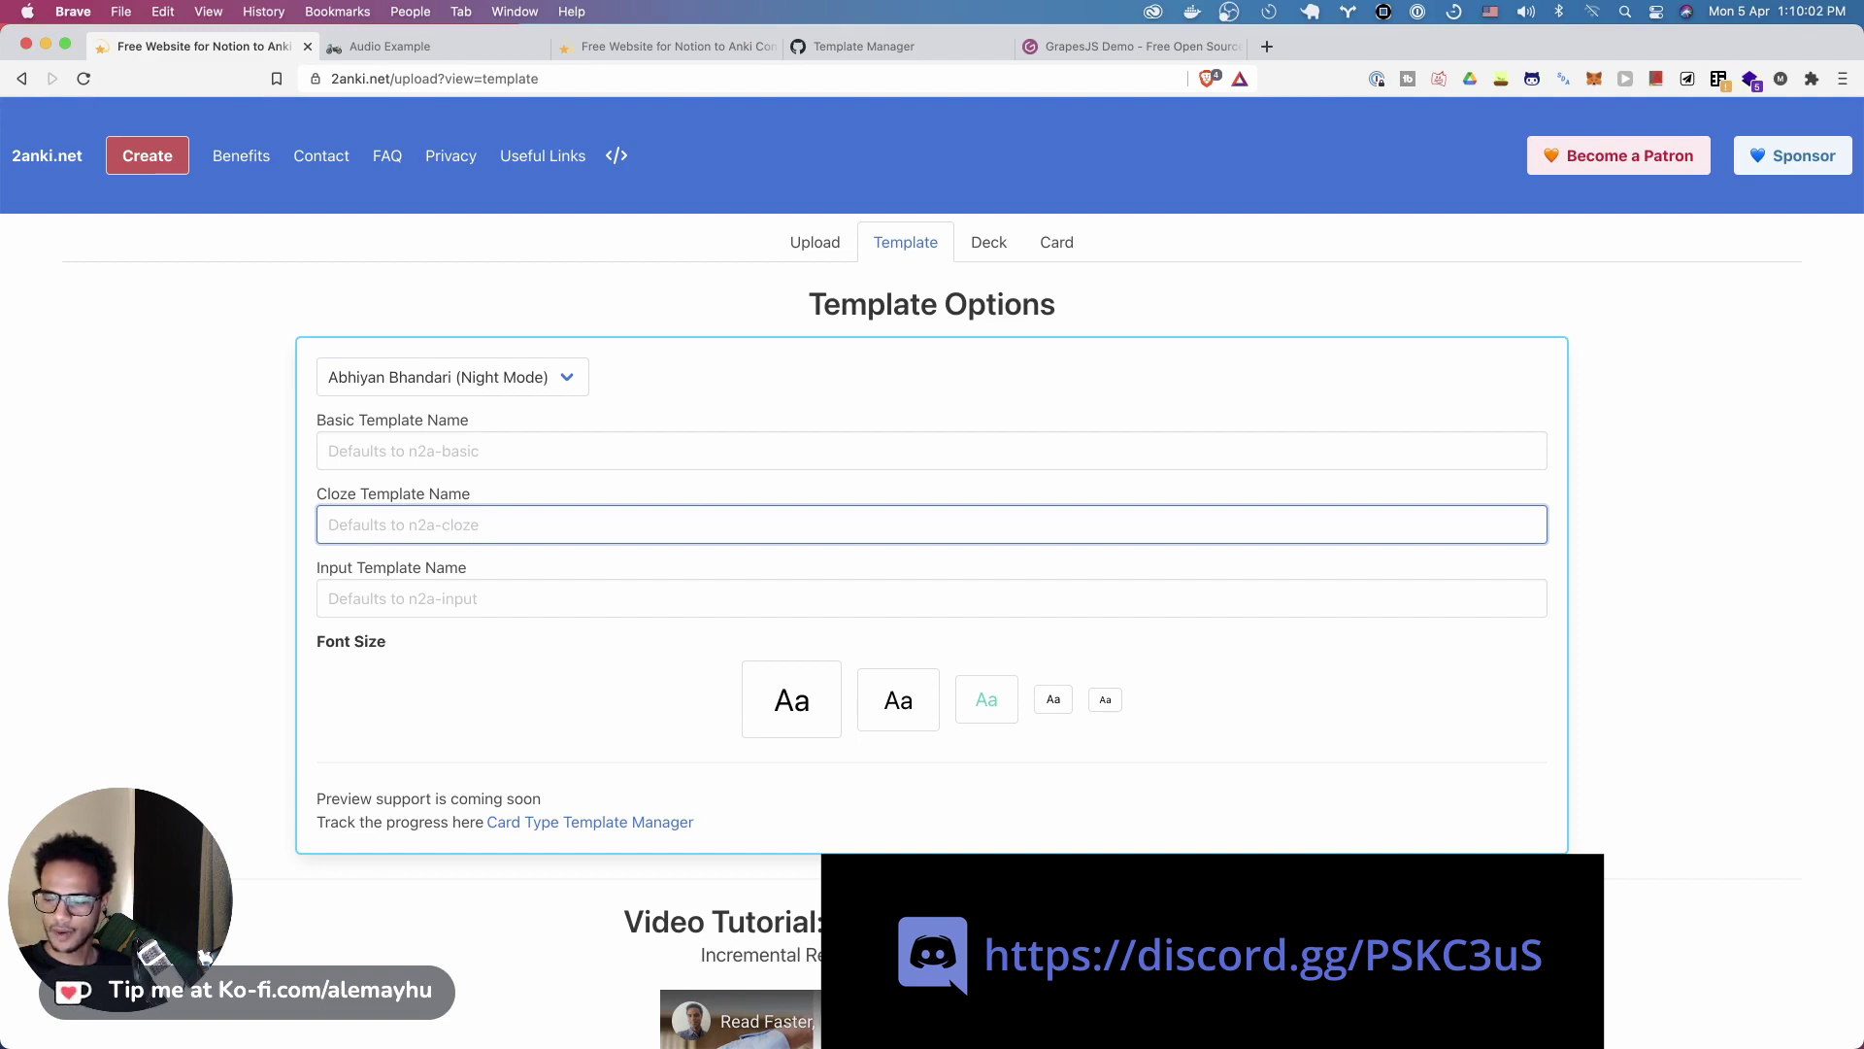
# Open cypress.io and look through its home page, from the introduction to the testimonials and company logos
pyautogui.scroll(-10, 971, 873)
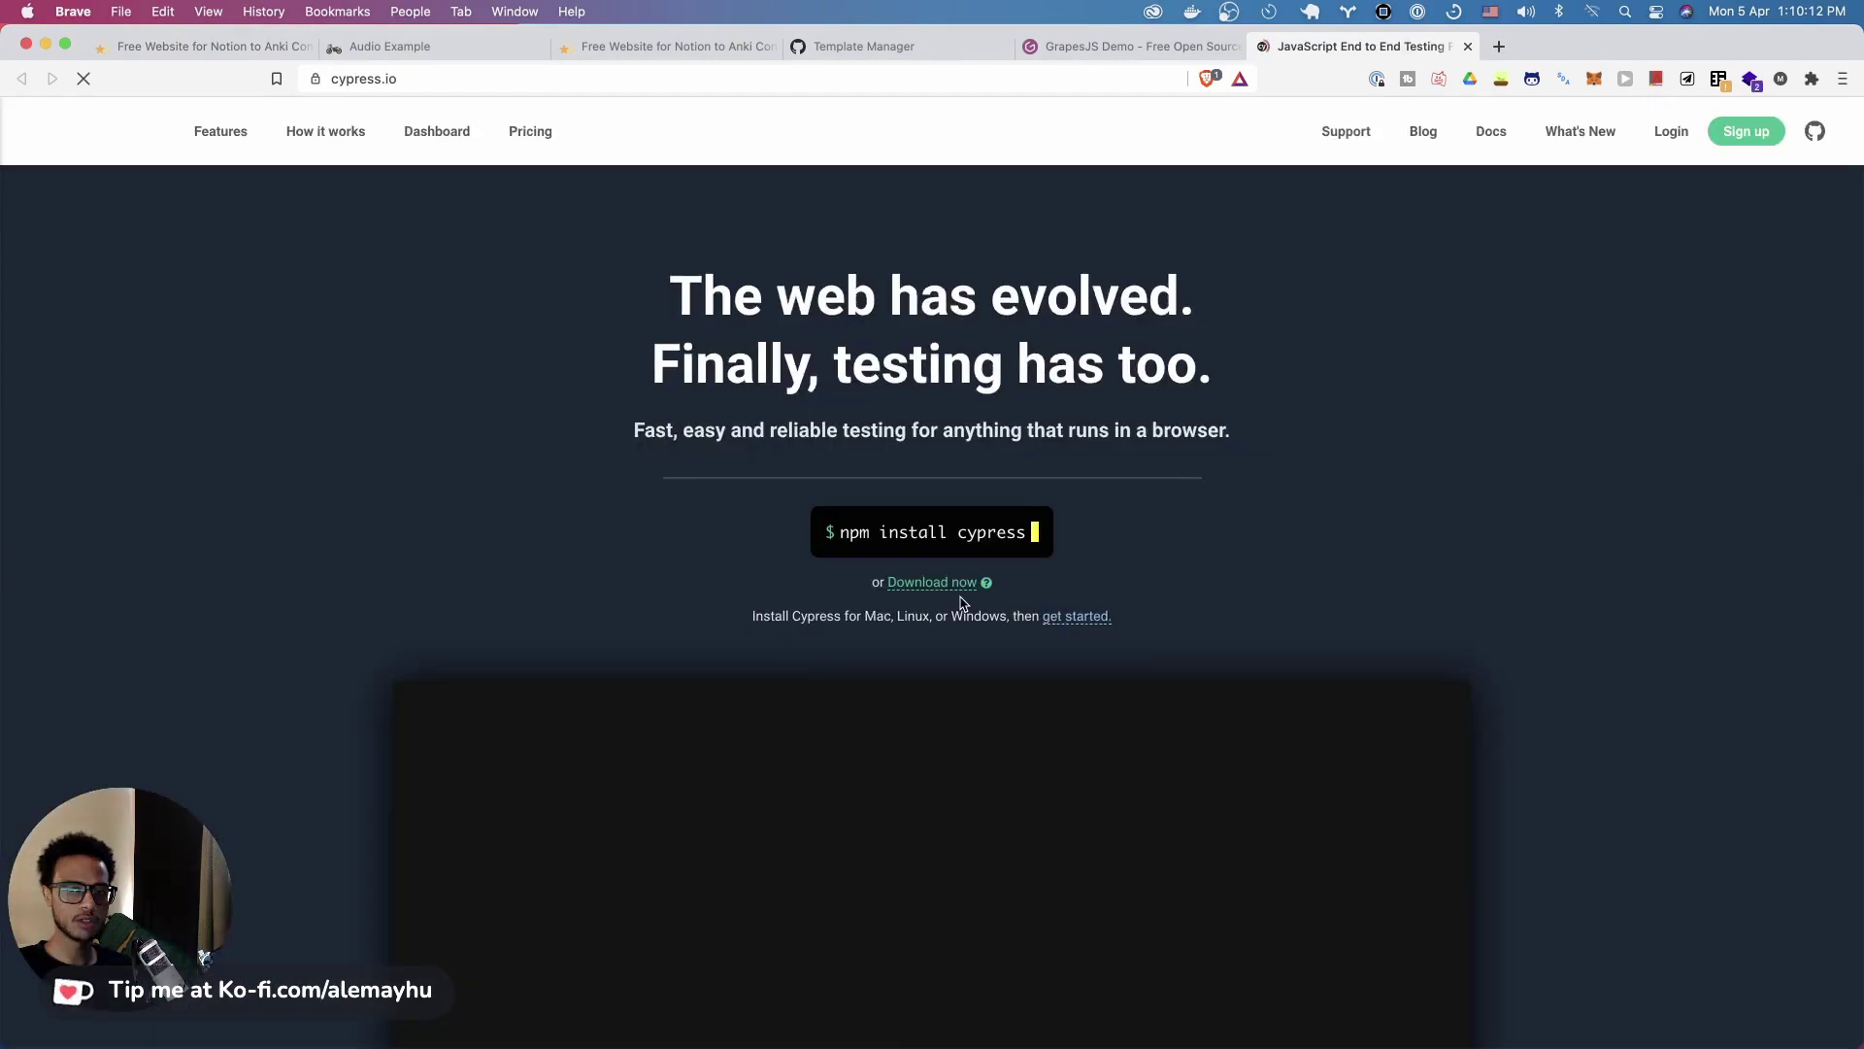
pyautogui.scroll(-3, 480, 427)
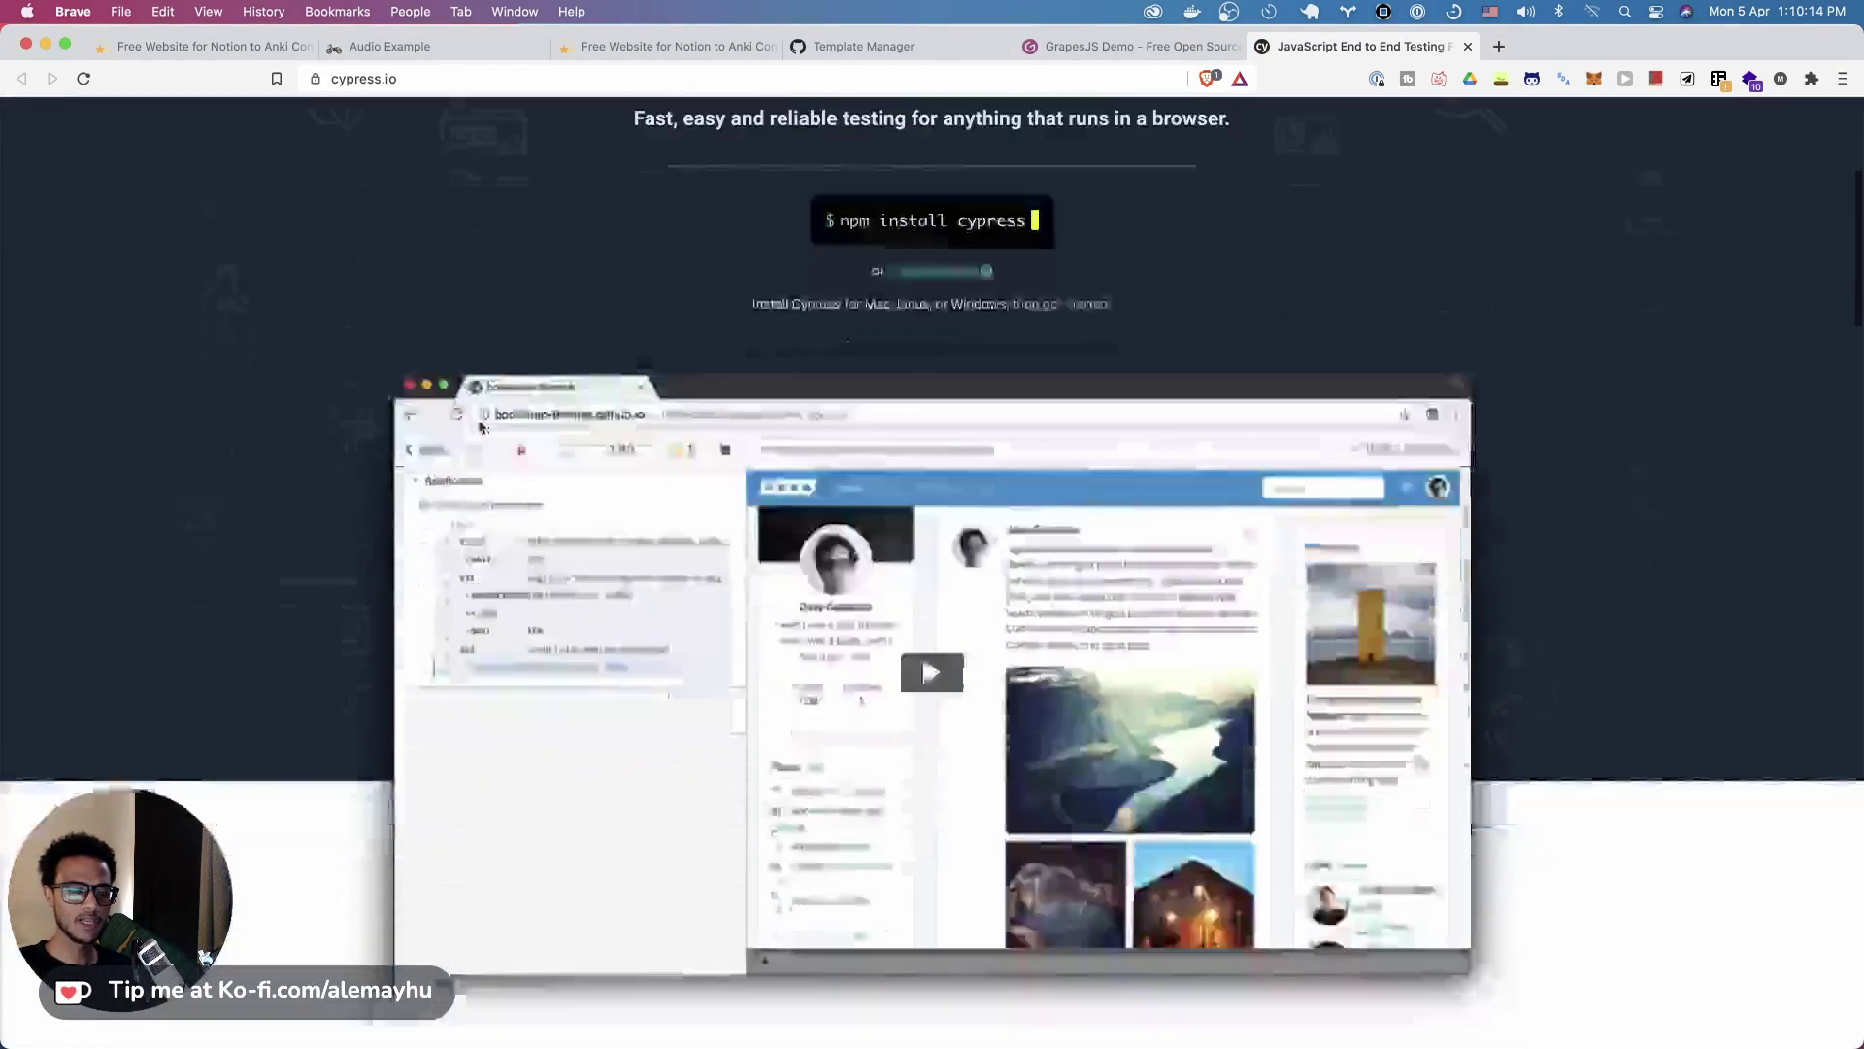
pyautogui.scroll(-15, 481, 428)
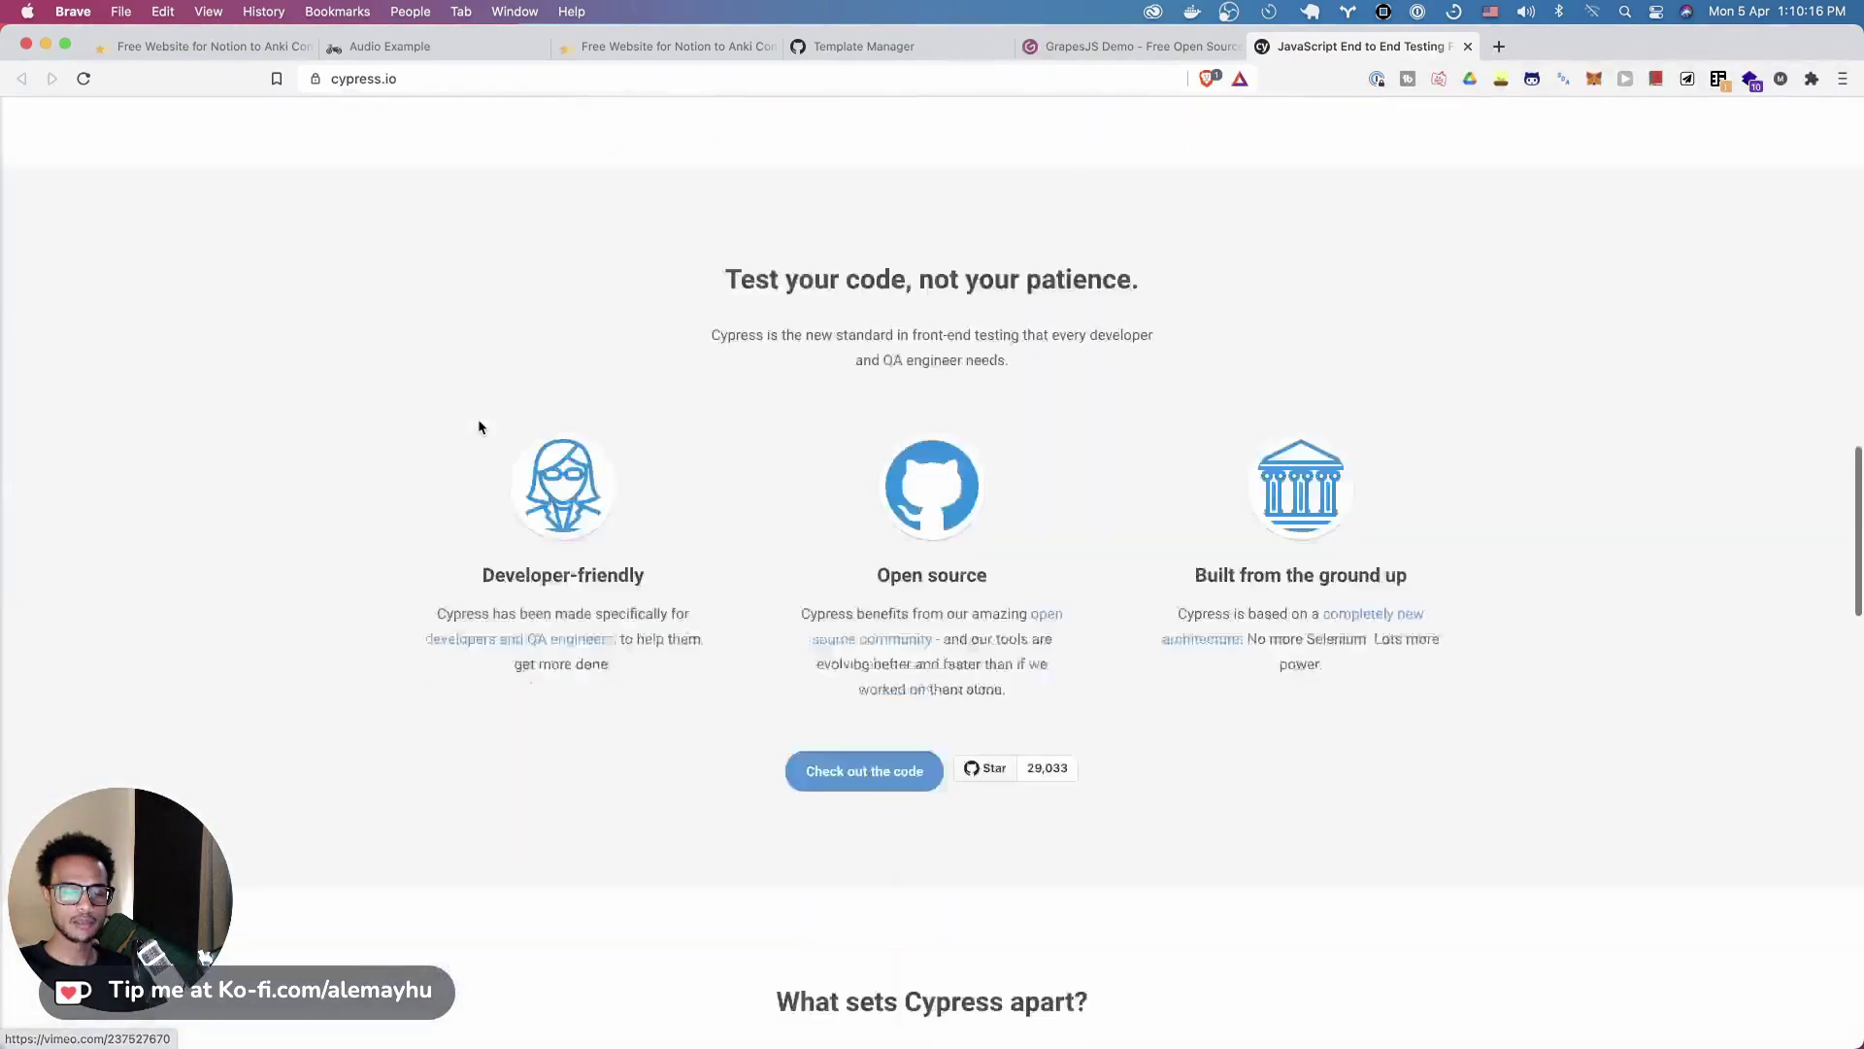
pyautogui.scroll(-15, 478, 427)
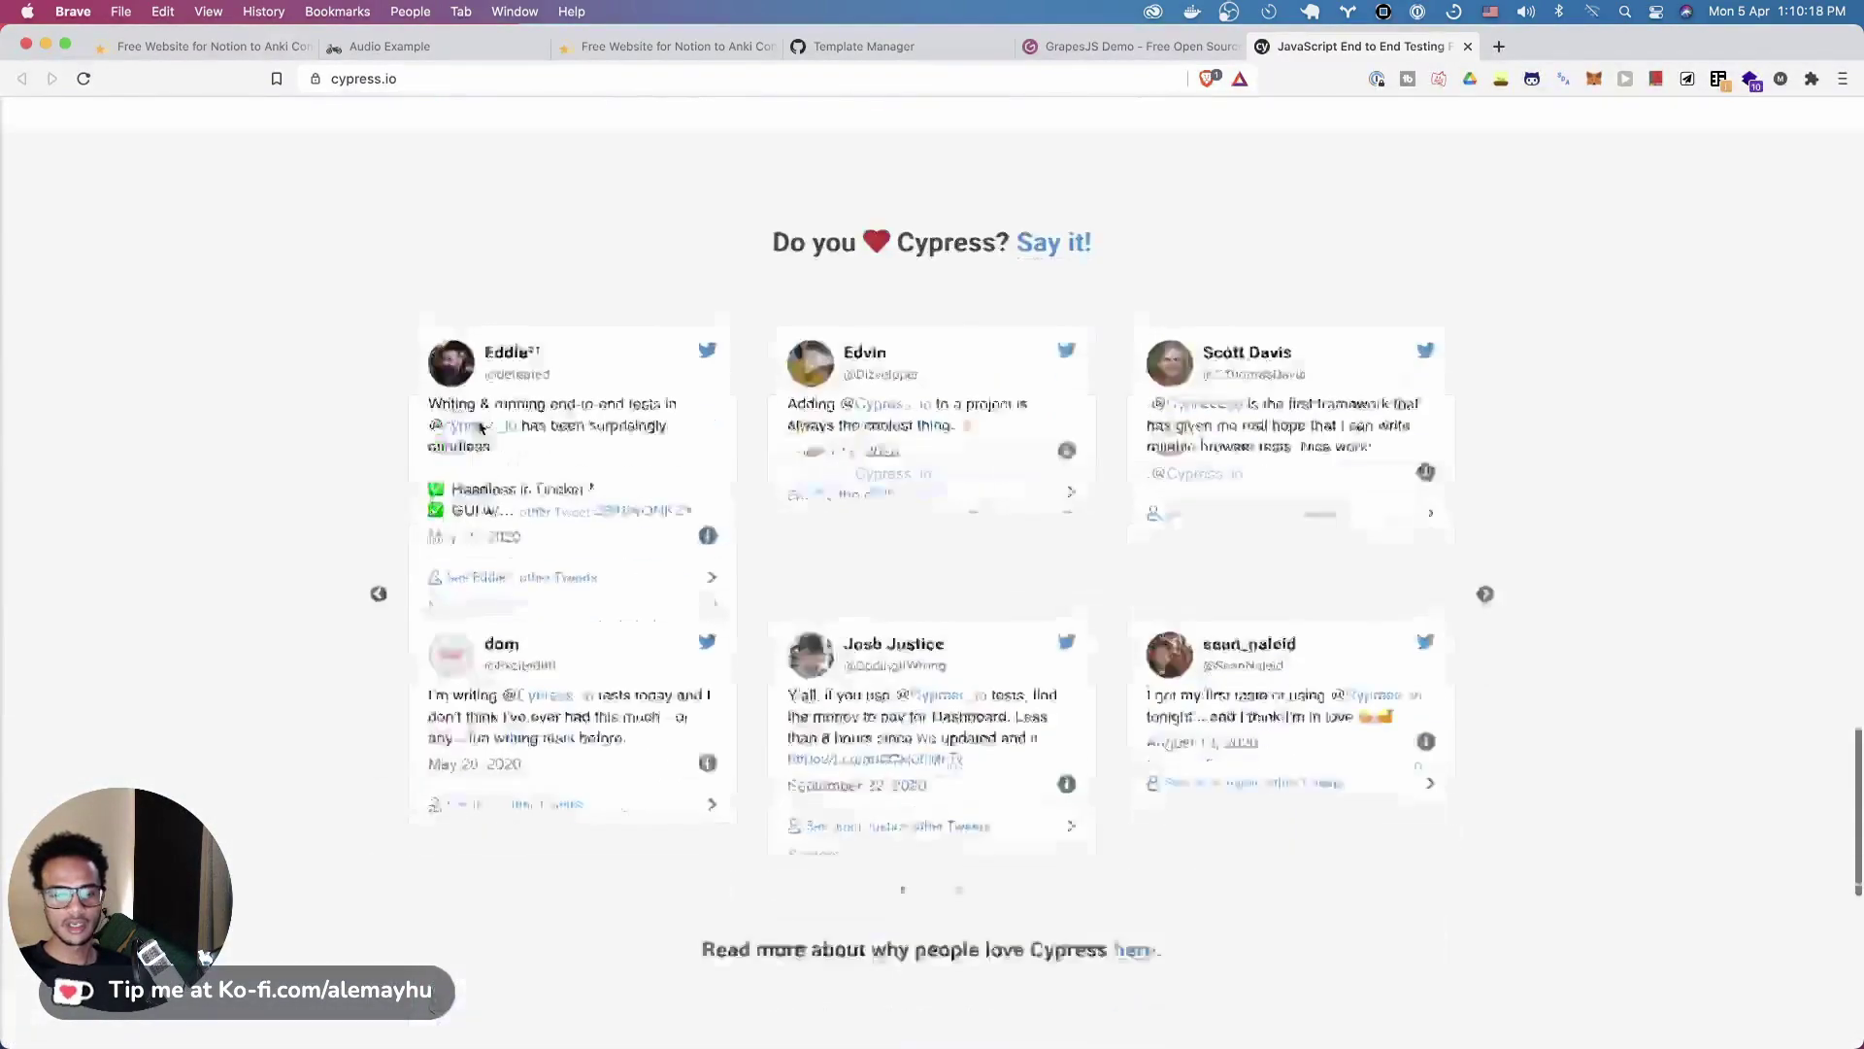
pyautogui.scroll(-8, 480, 427)
pyautogui.scroll(5, 615, 453)
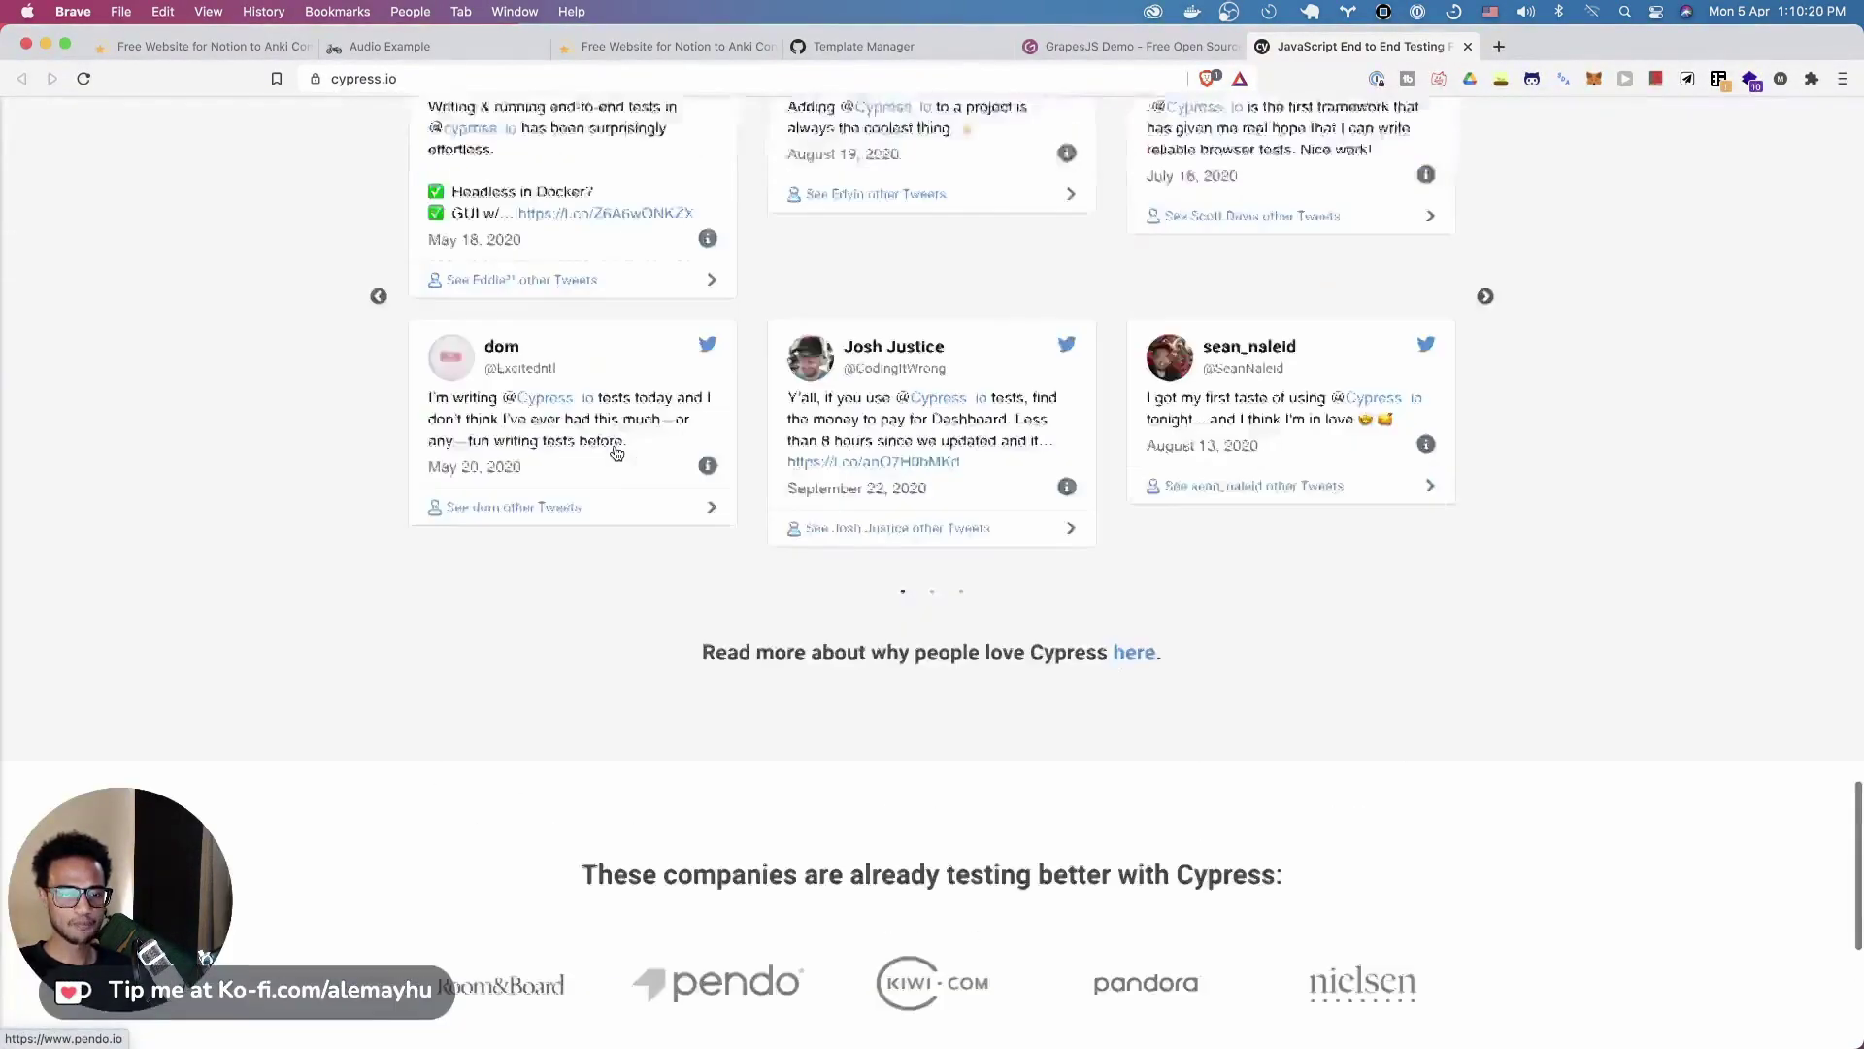
pyautogui.scroll(10, 616, 453)
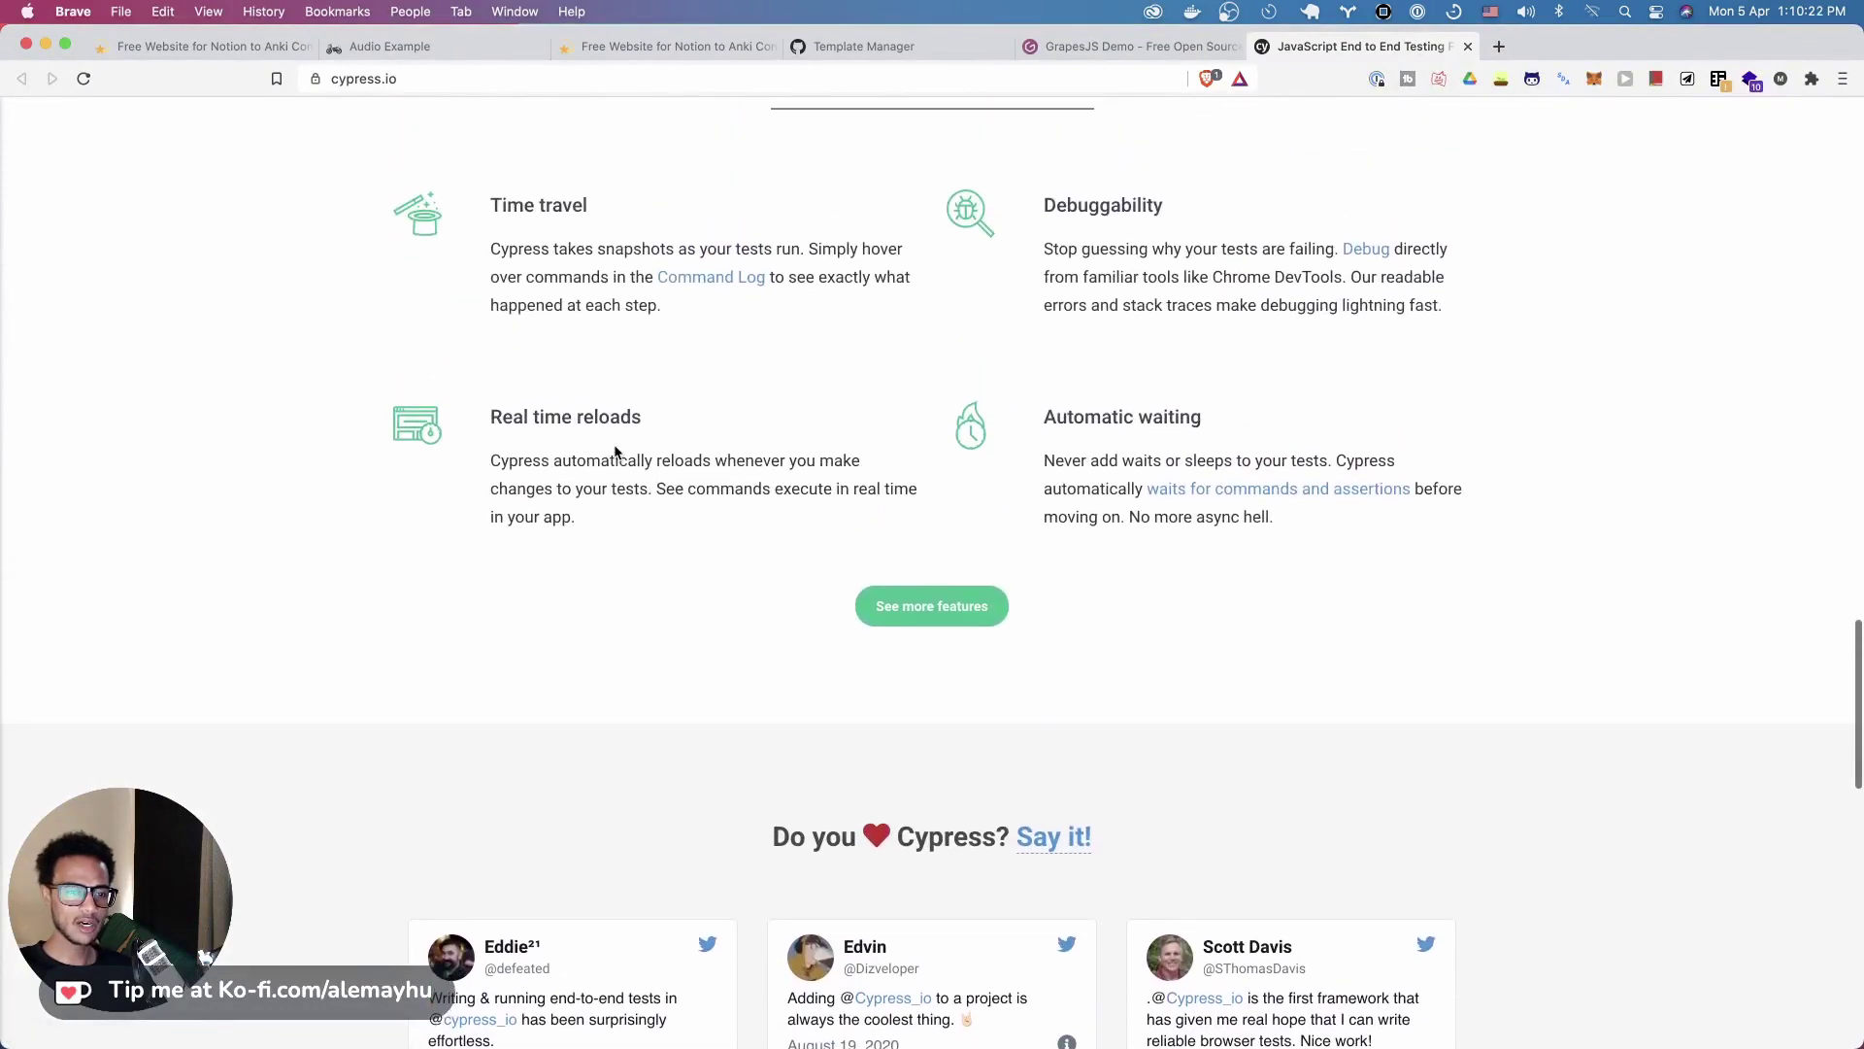
pyautogui.scroll(4, 616, 452)
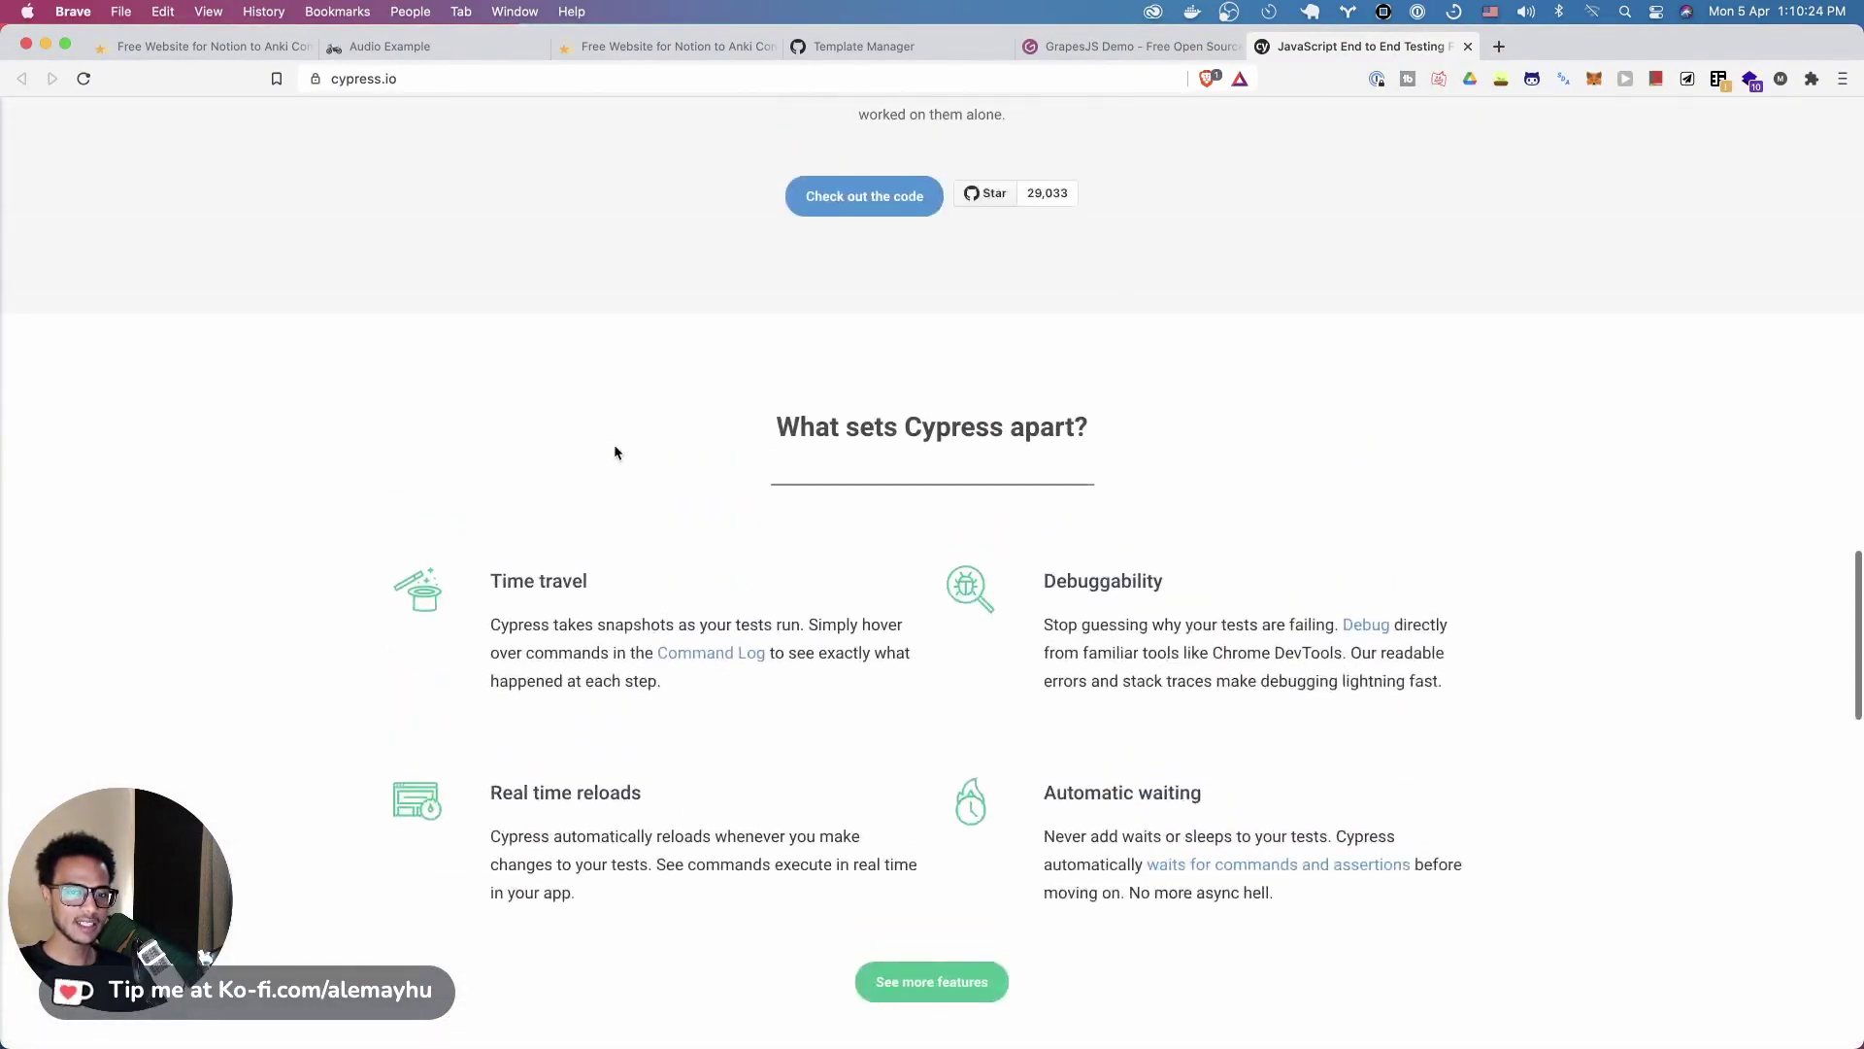
pyautogui.scroll(8, 614, 453)
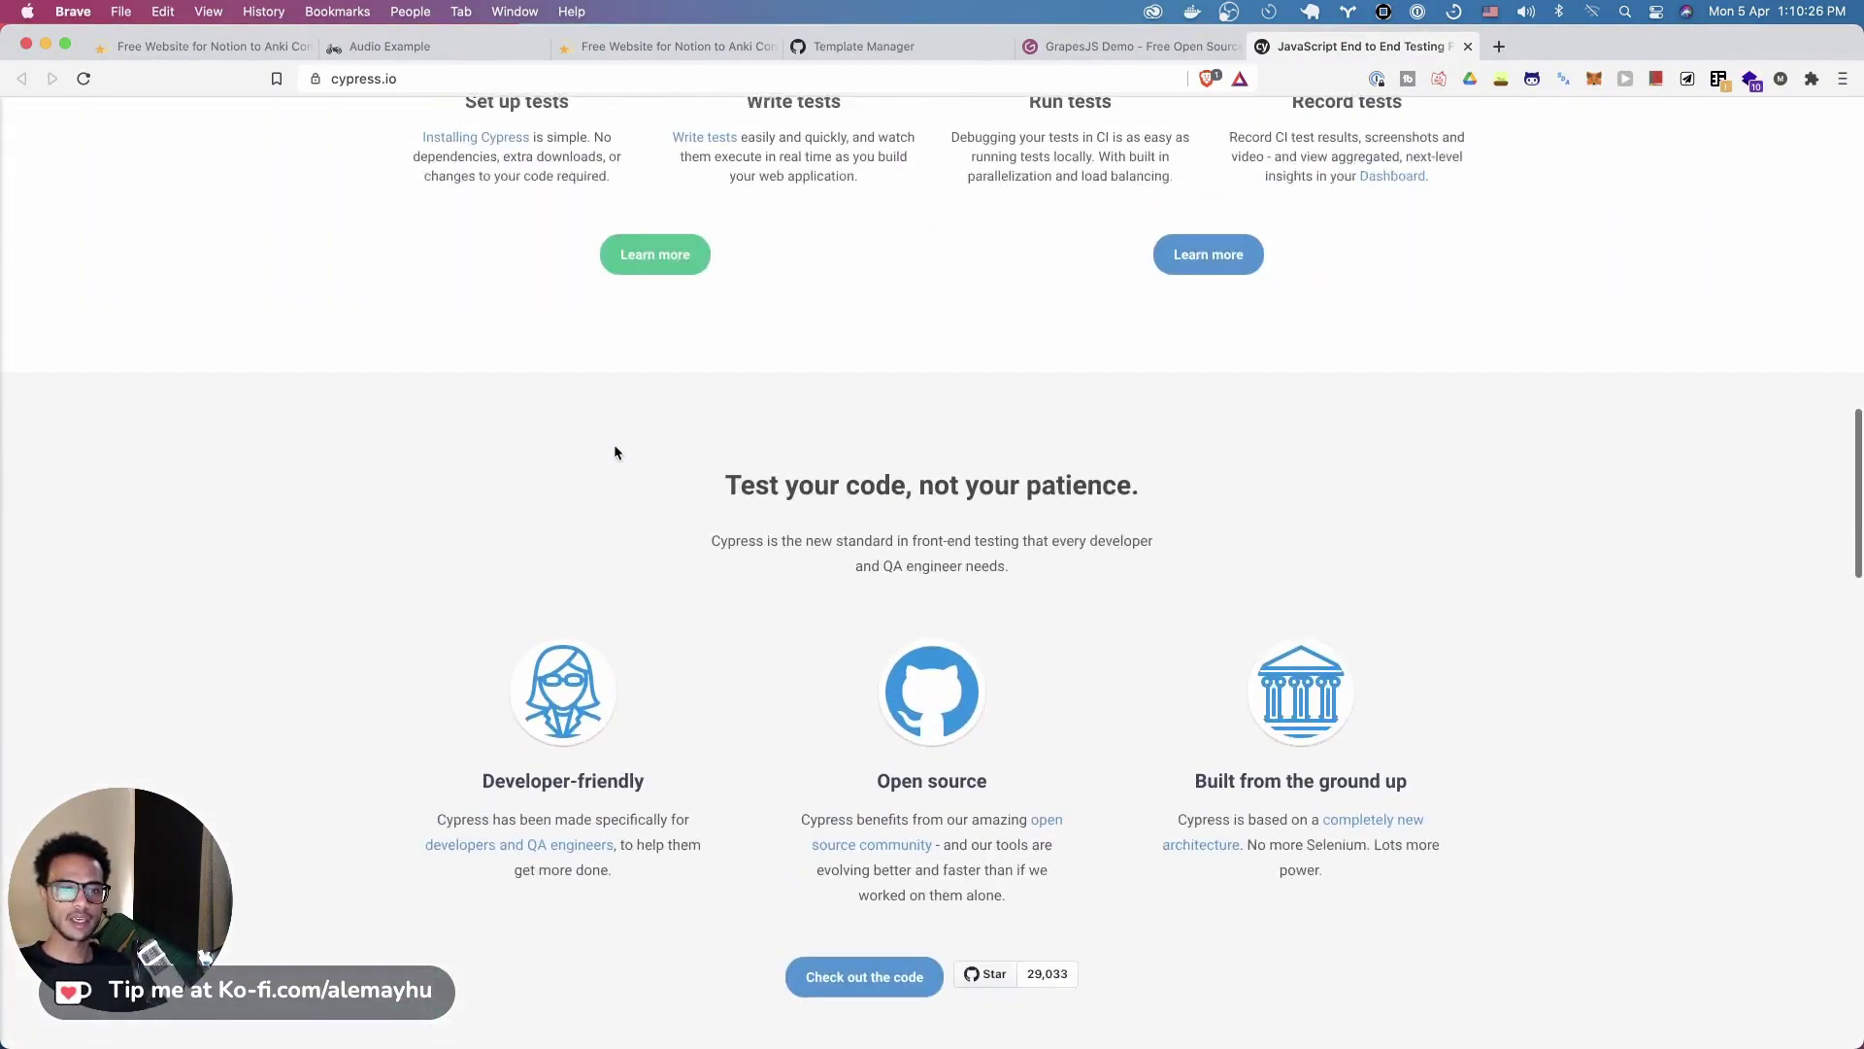
pyautogui.scroll(3, 615, 453)
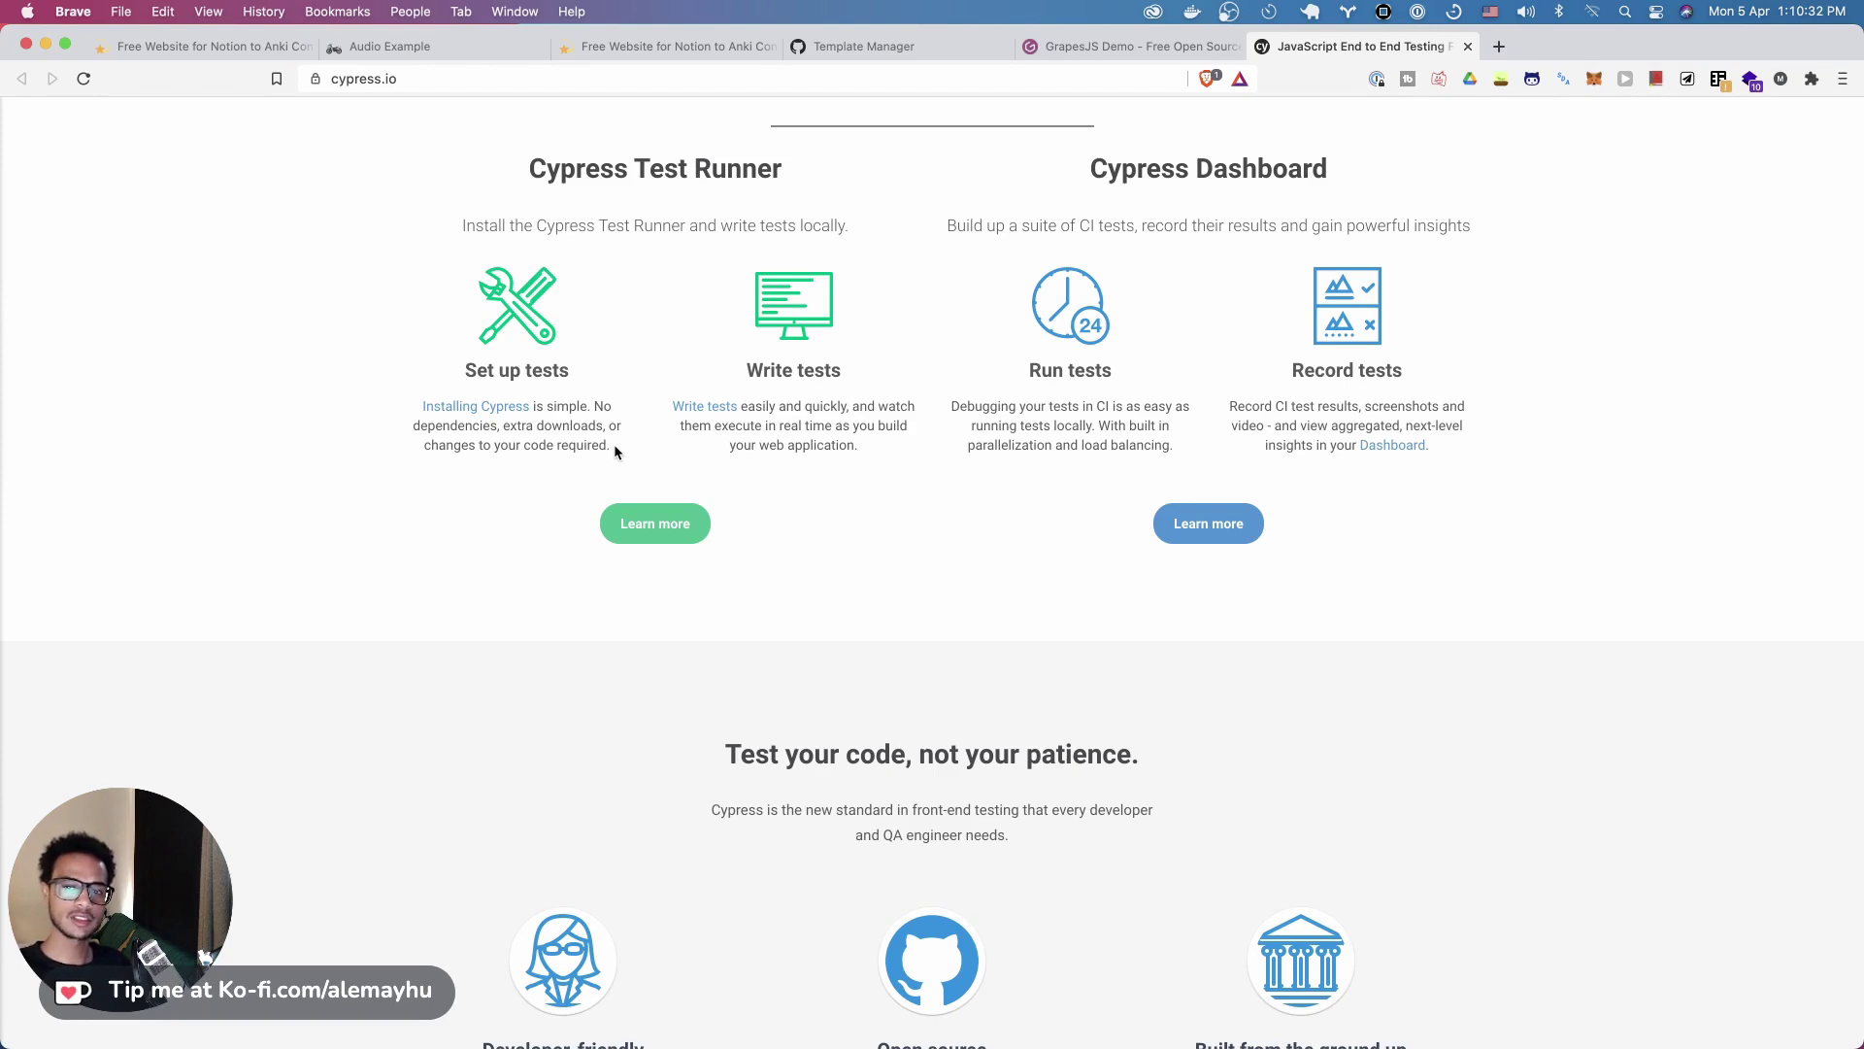
pyautogui.scroll(14, 623, 427)
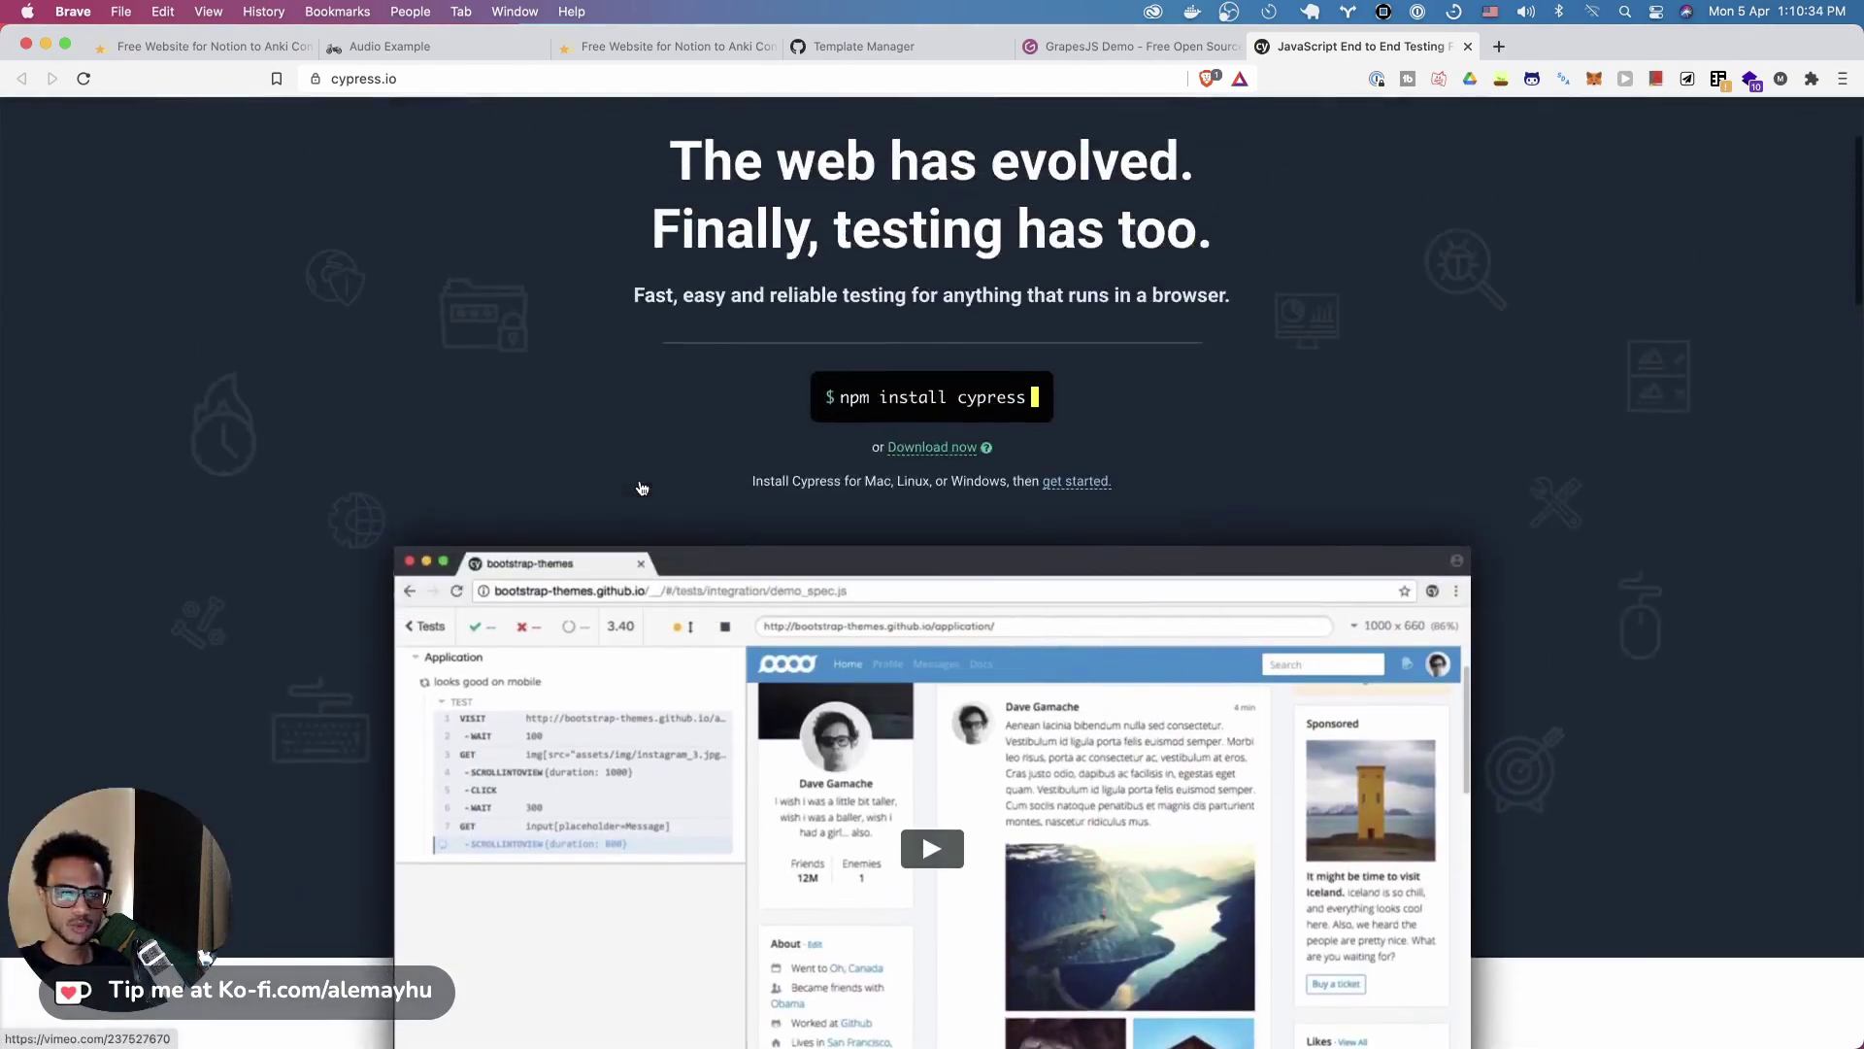
pyautogui.scroll(2, 642, 487)
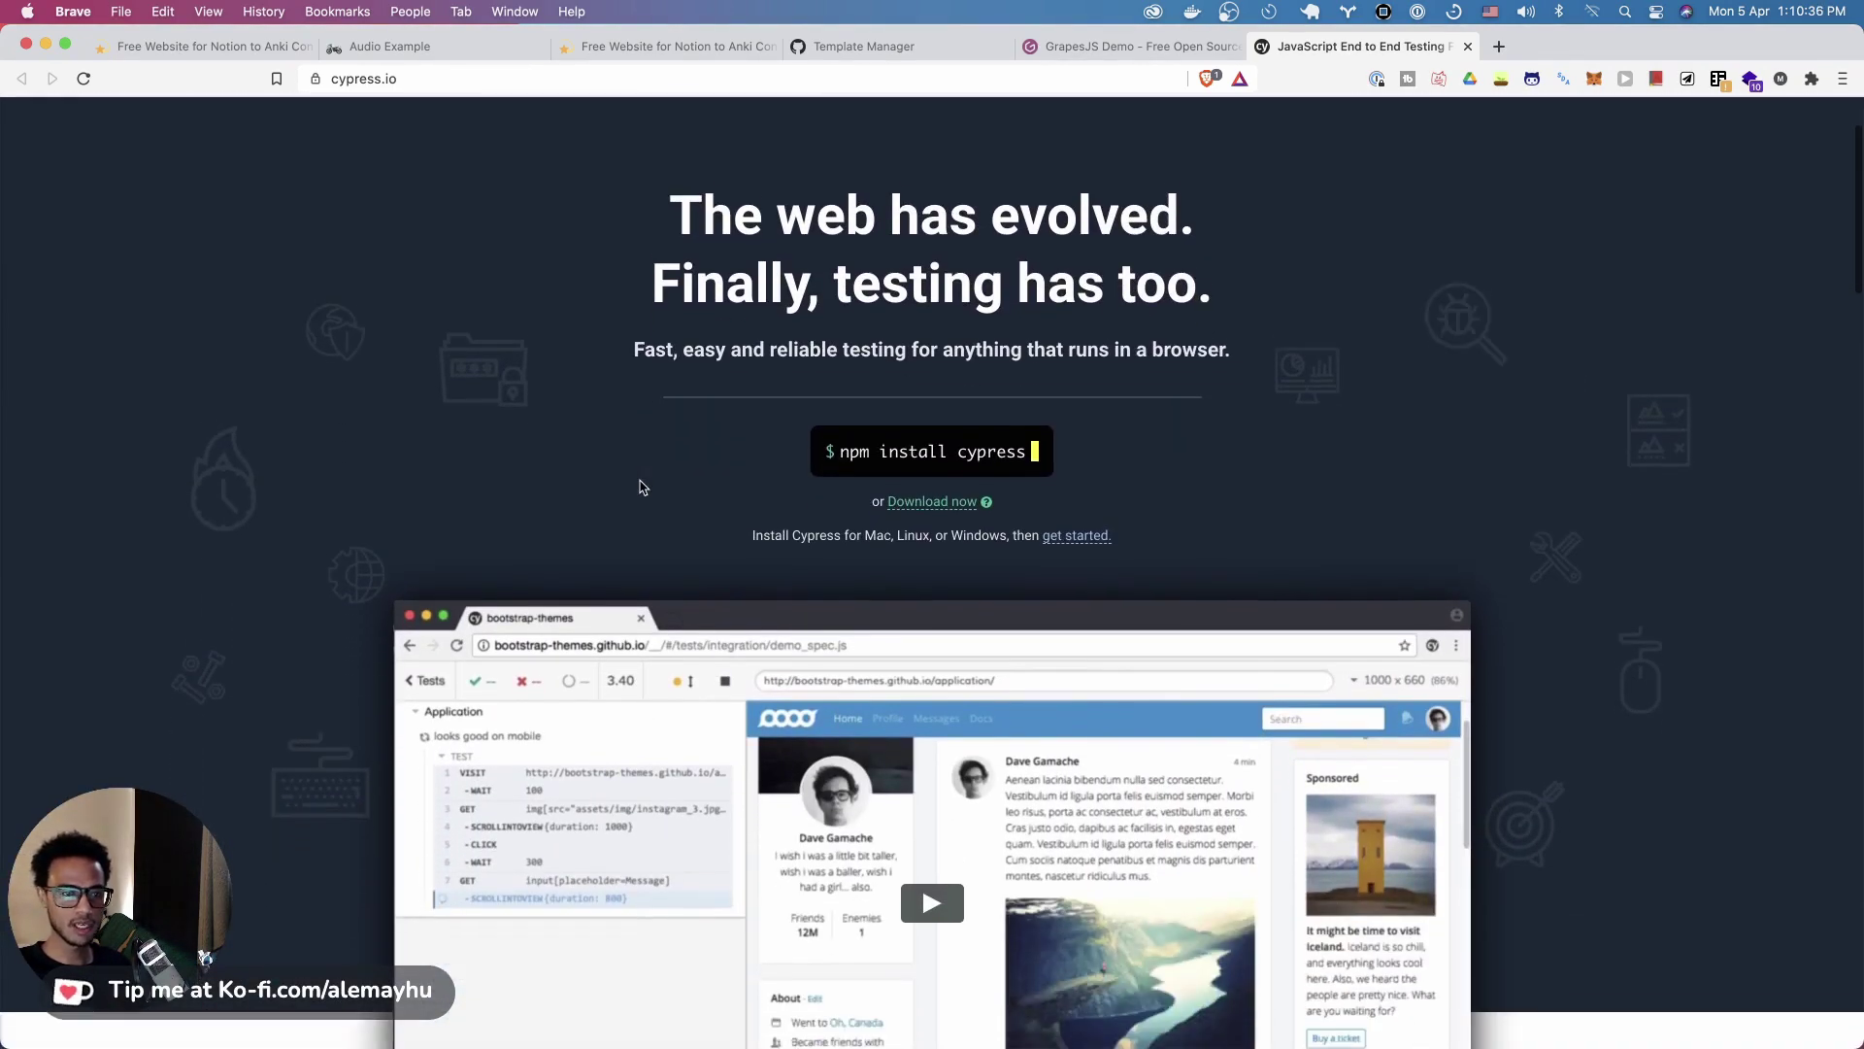
pyautogui.scroll(2, 640, 487)
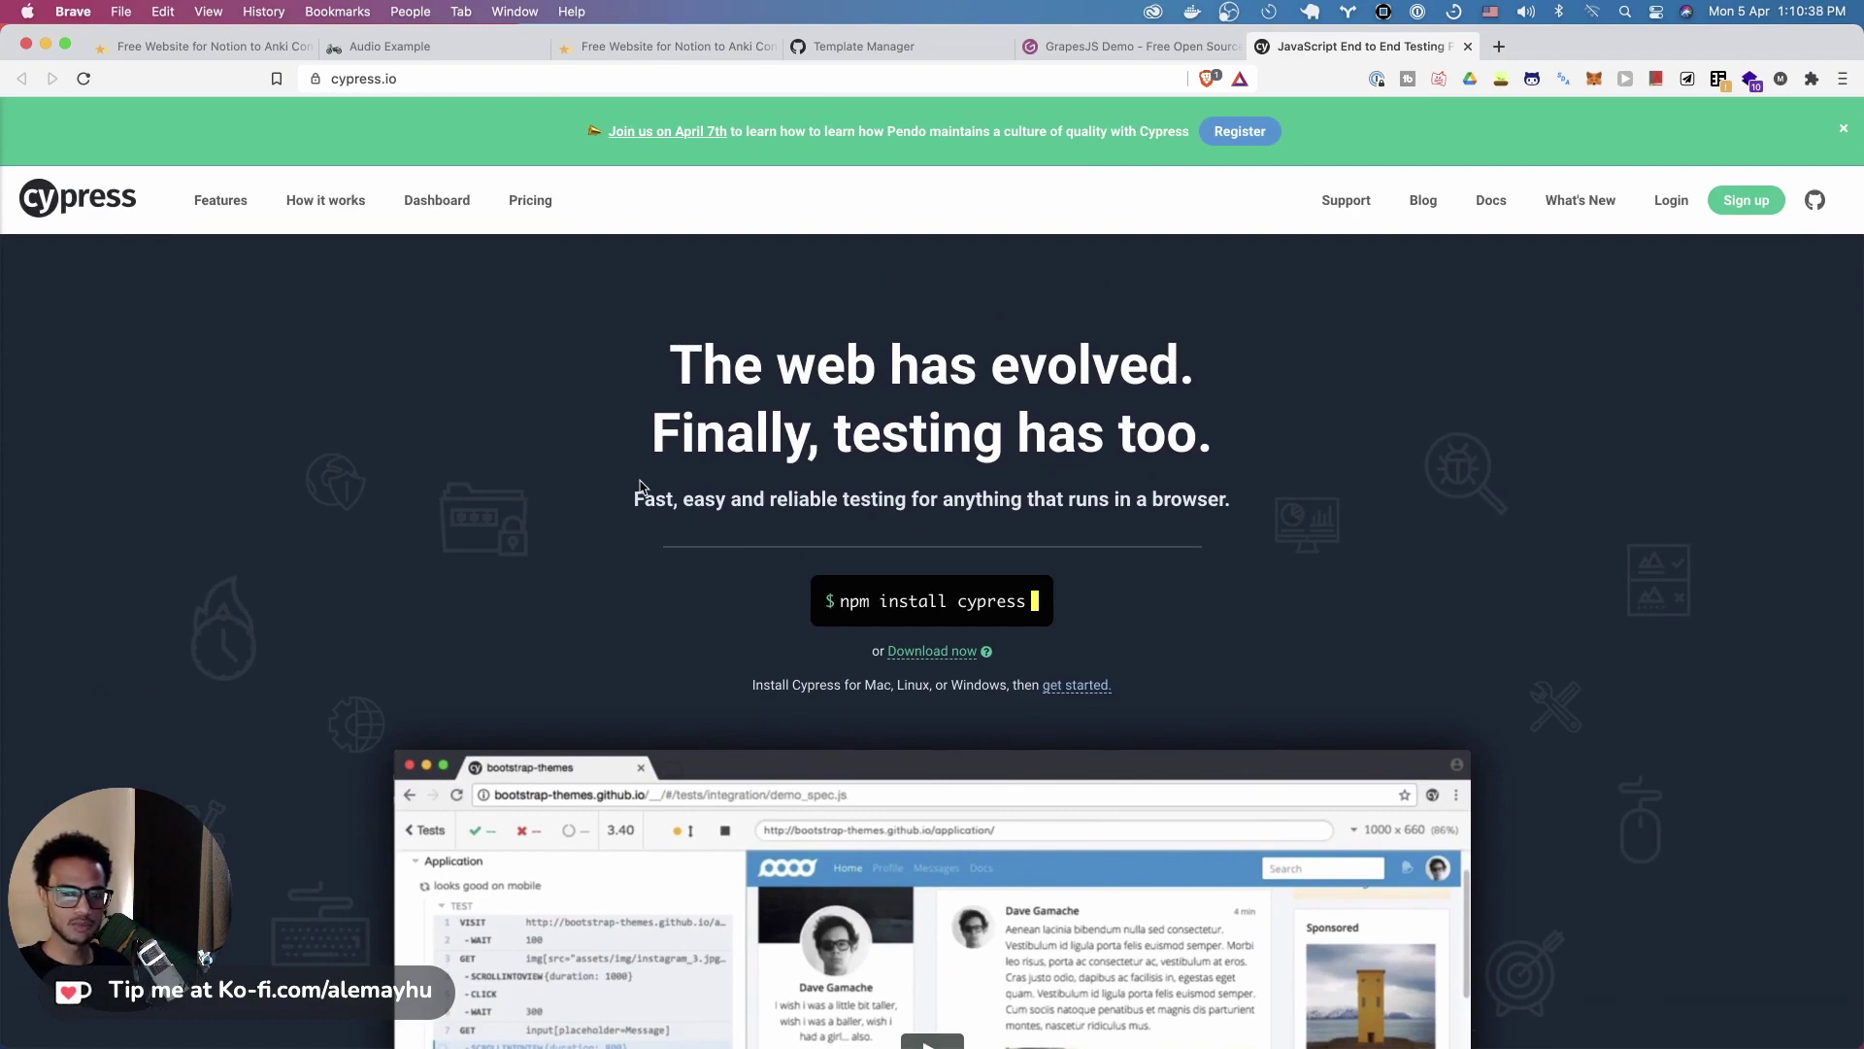
# Review the Cypress Test Runner, Dashboard, feature and testimonial sections again, and return to the npm install introduction
pyautogui.scroll(-10, 639, 480)
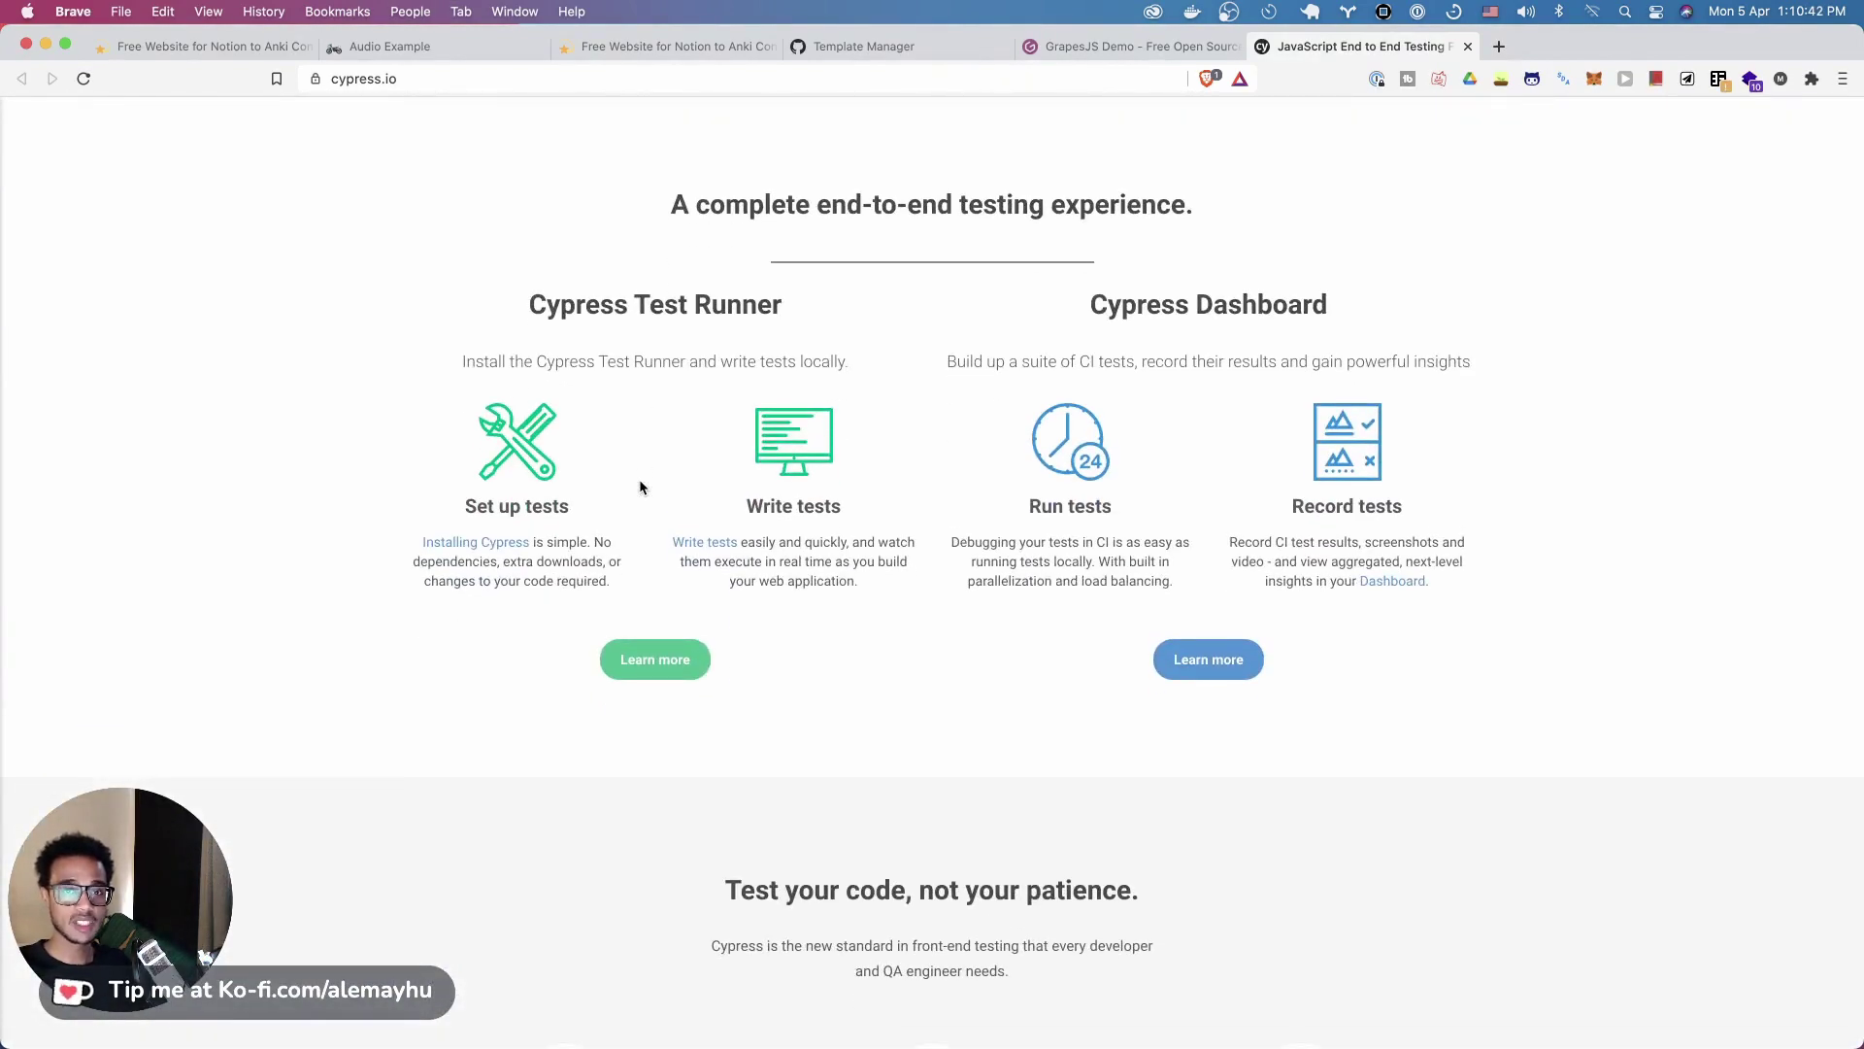
pyautogui.scroll(-6, 640, 487)
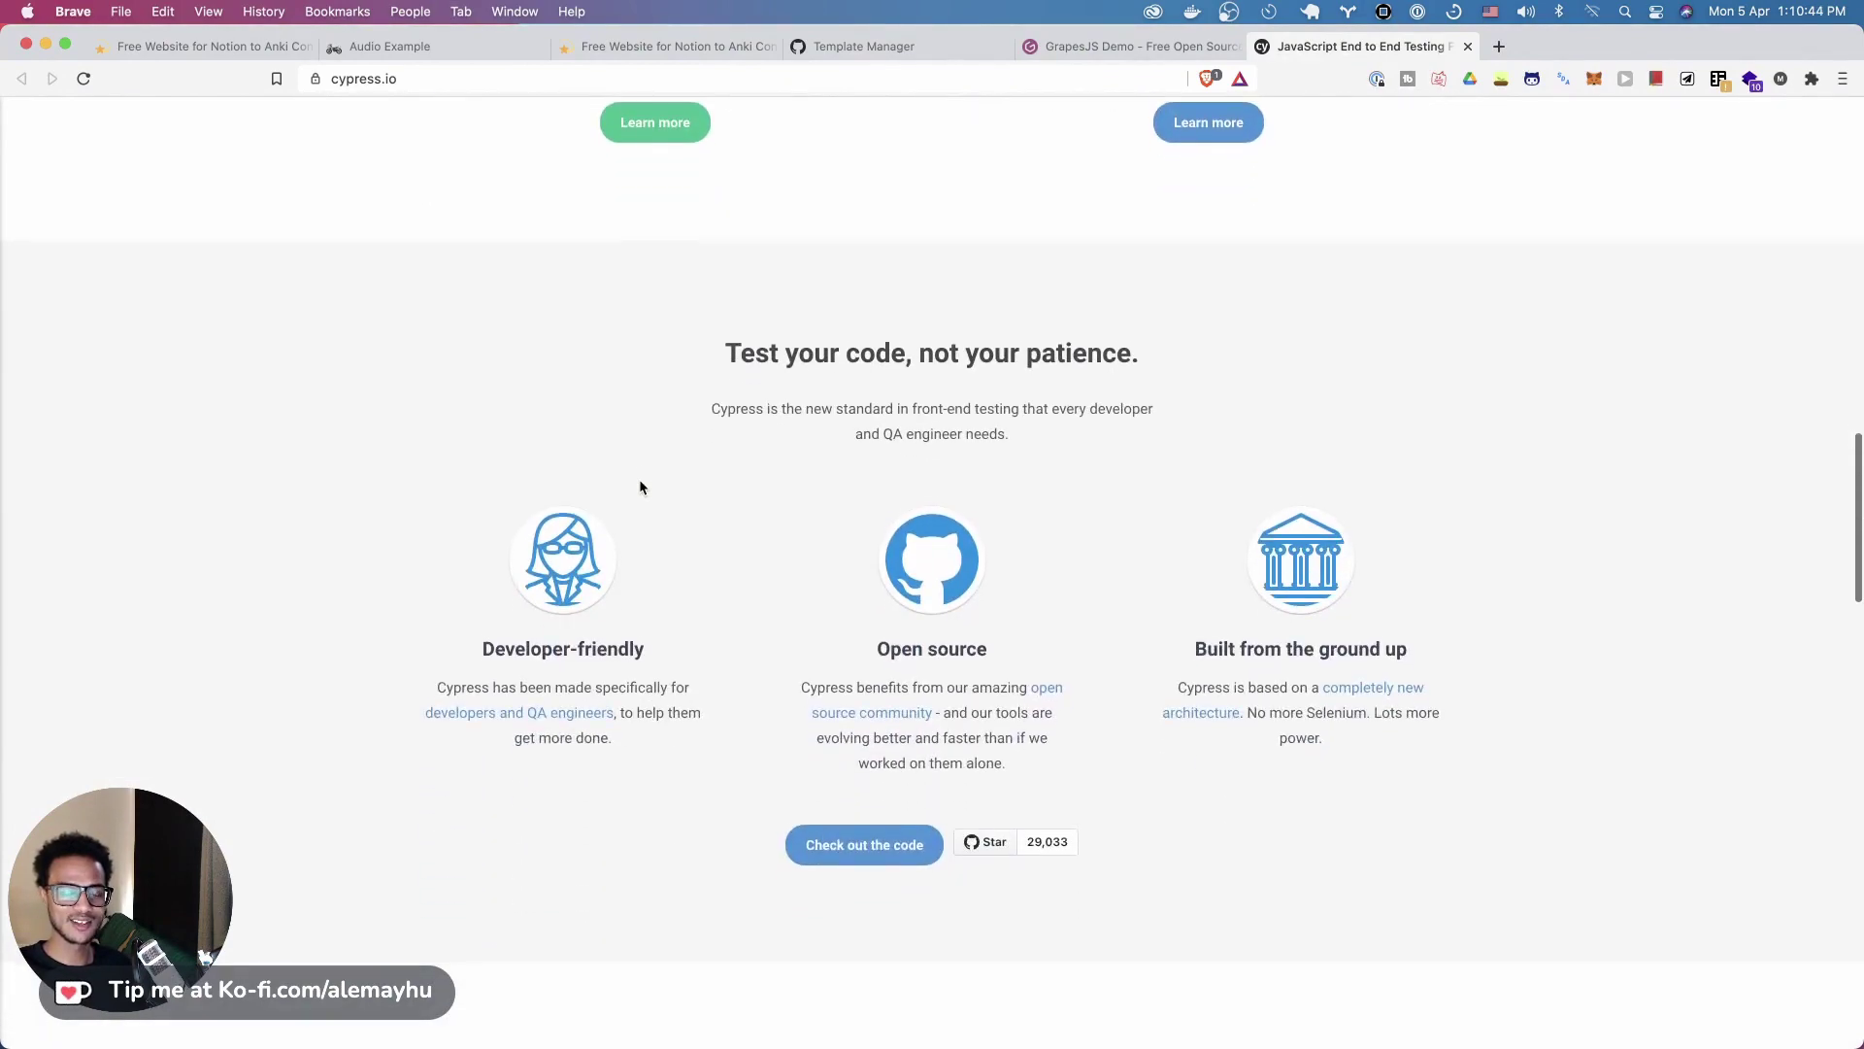
pyautogui.scroll(-10, 683, 562)
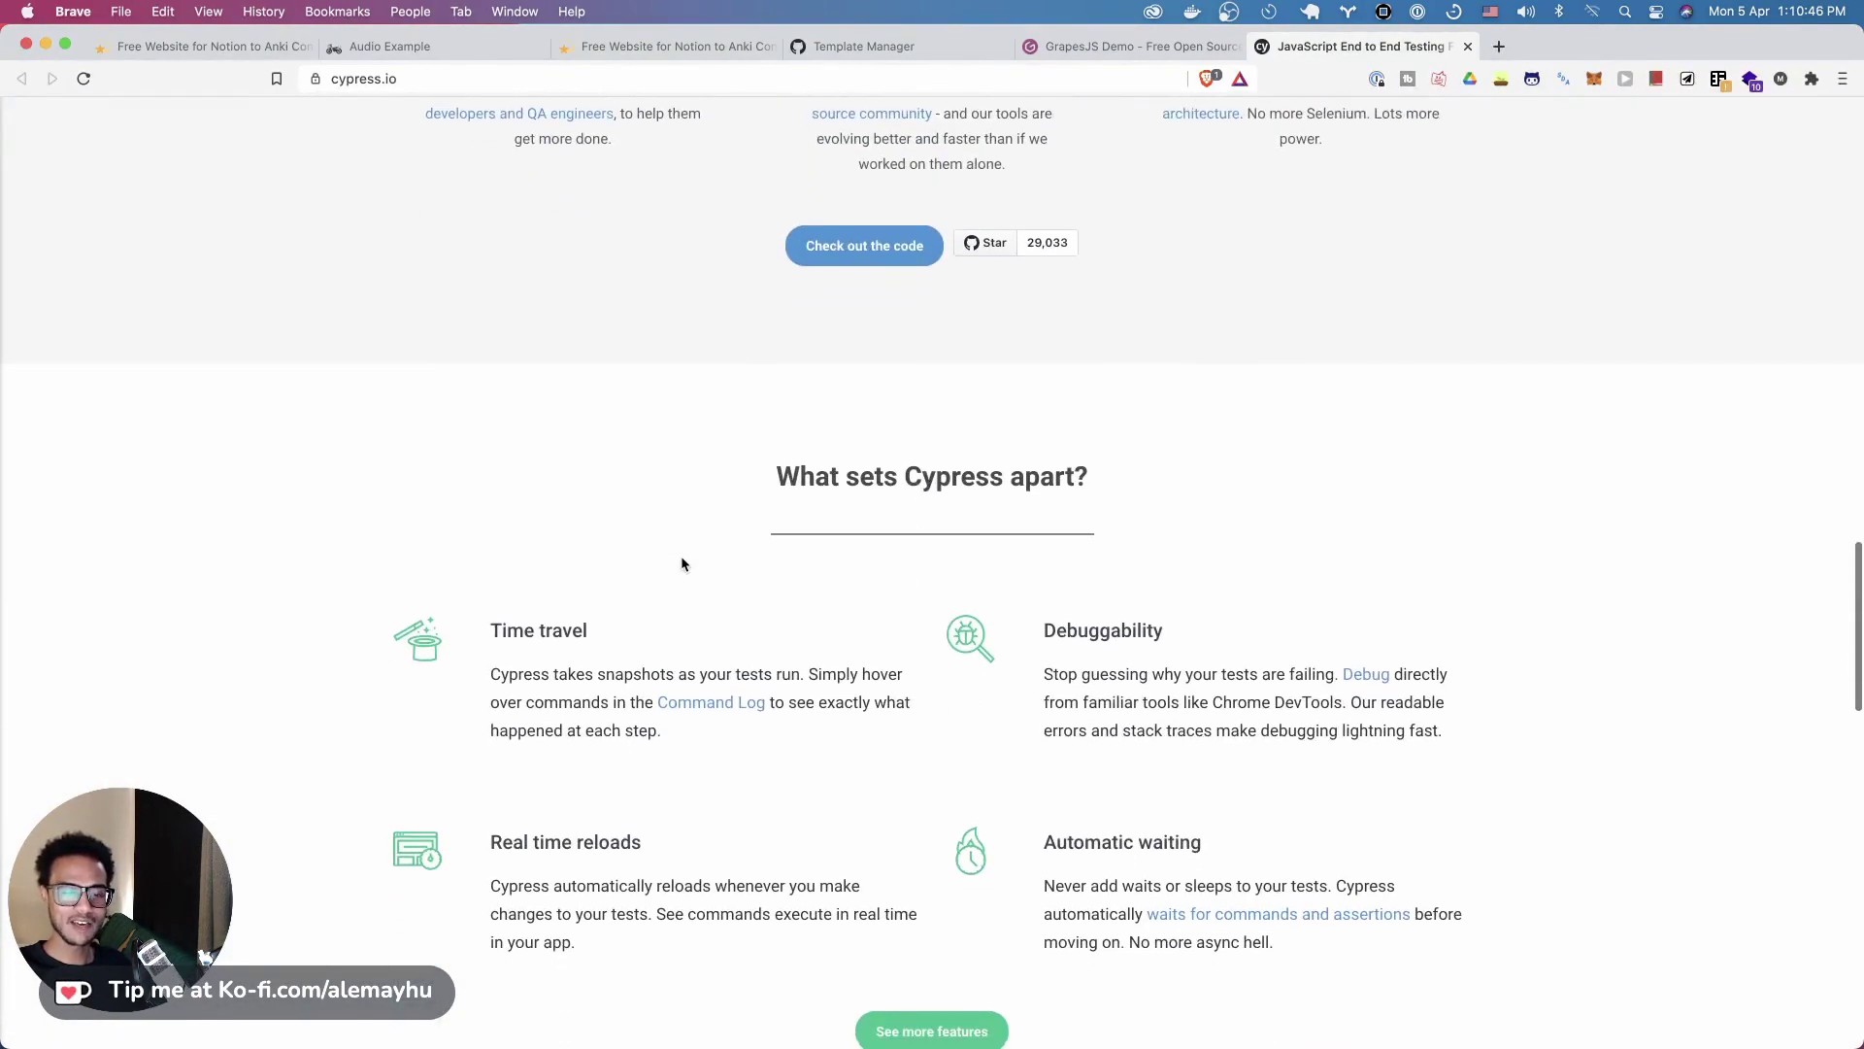
pyautogui.scroll(-4, 682, 561)
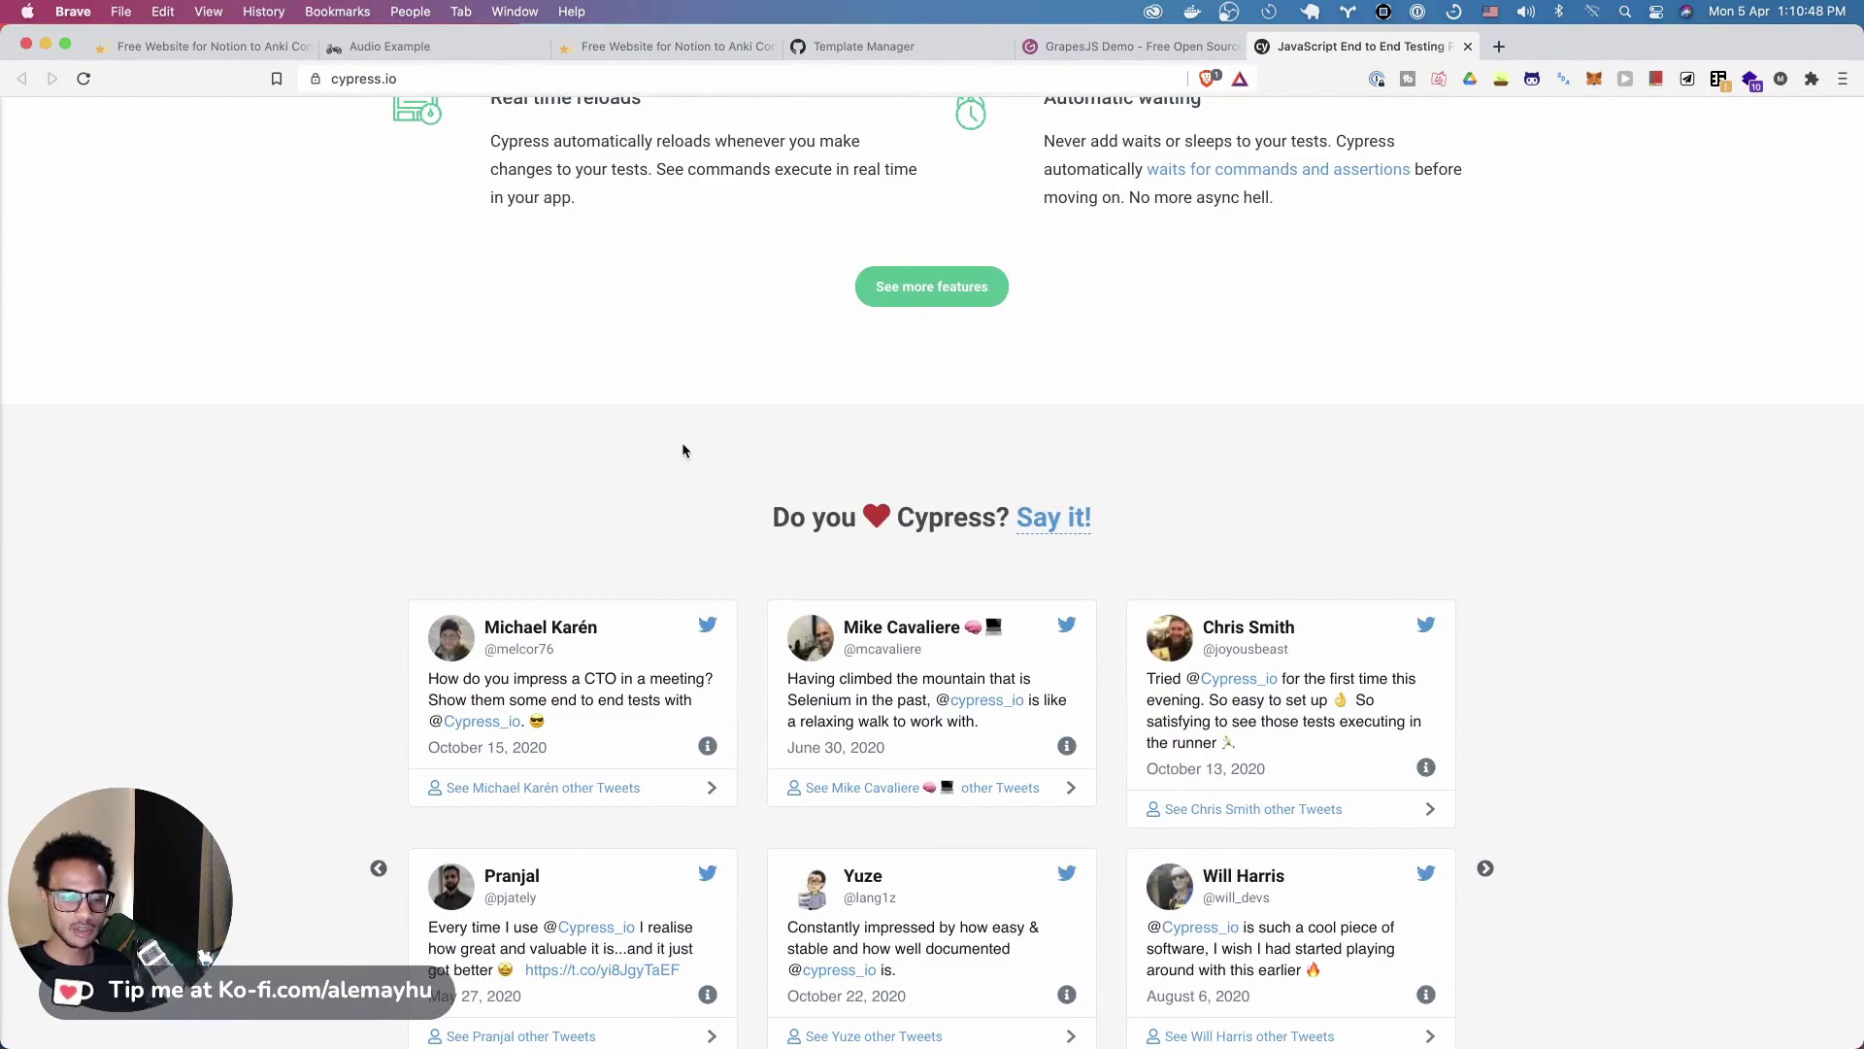
pyautogui.scroll(-11, 683, 449)
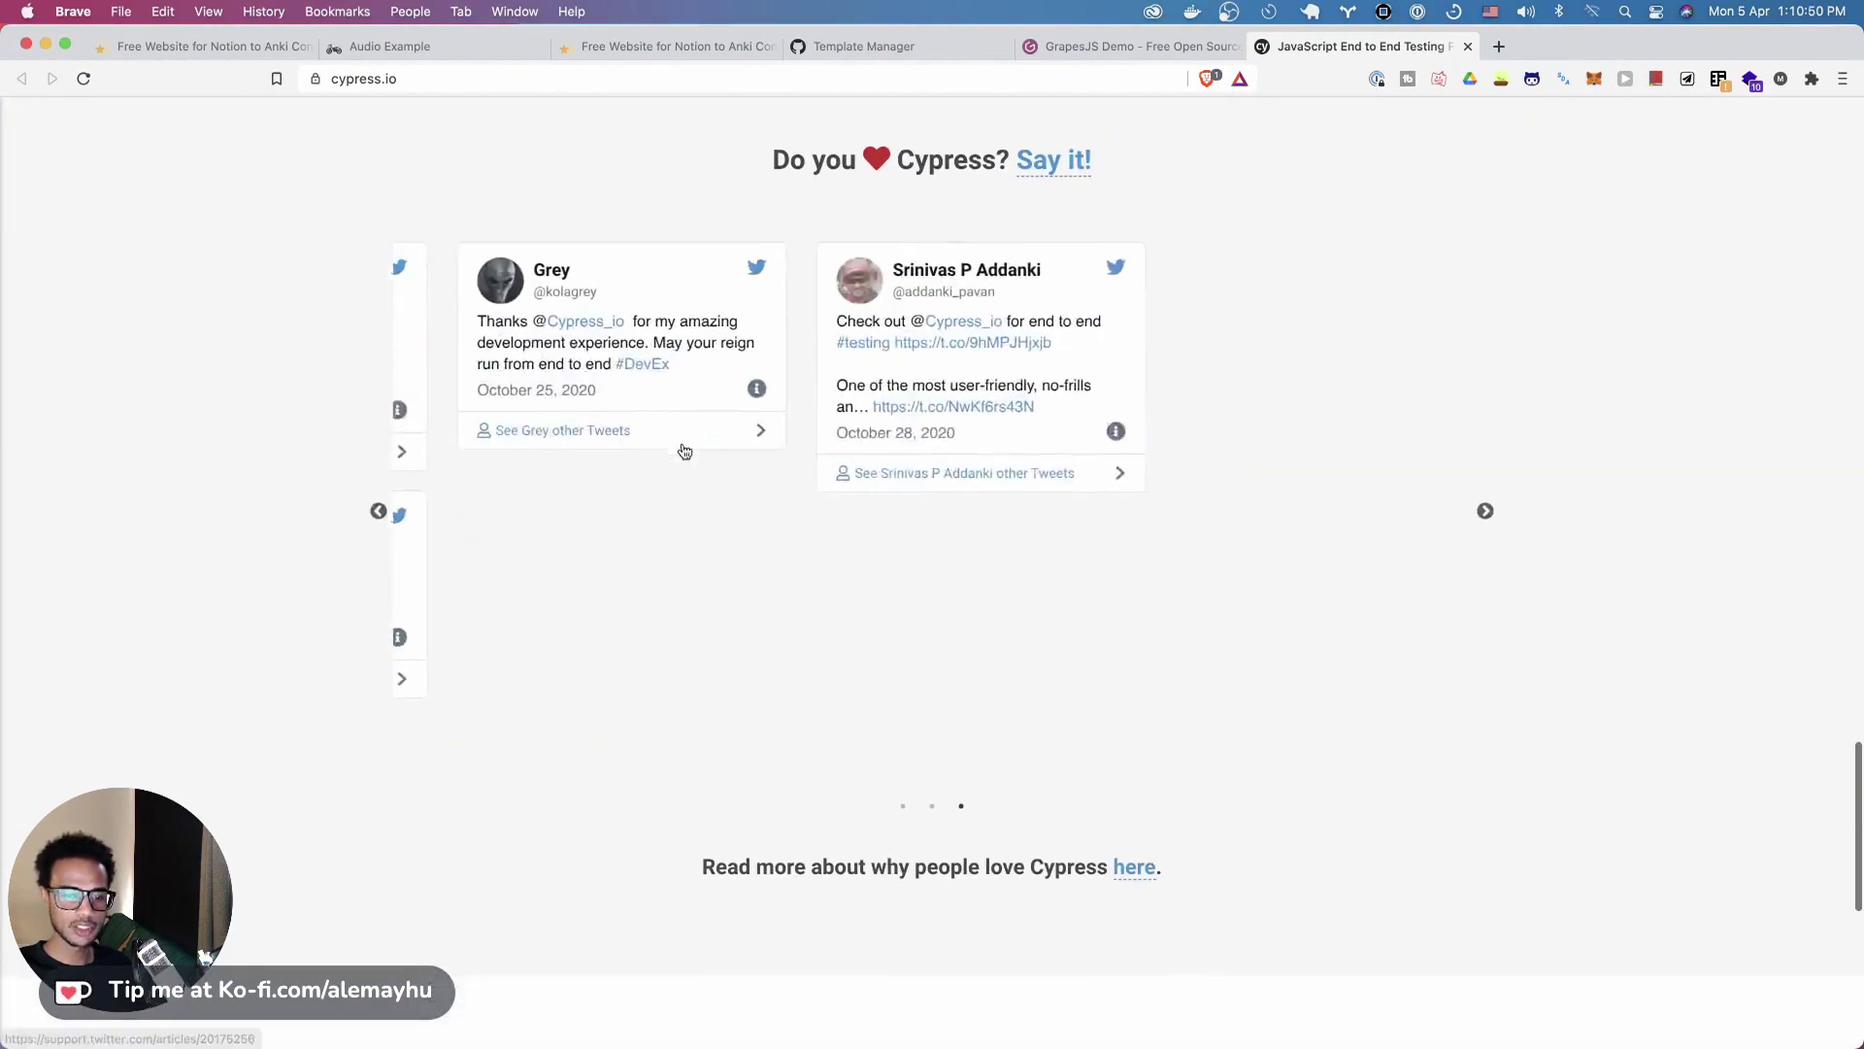
pyautogui.scroll(15, 684, 449)
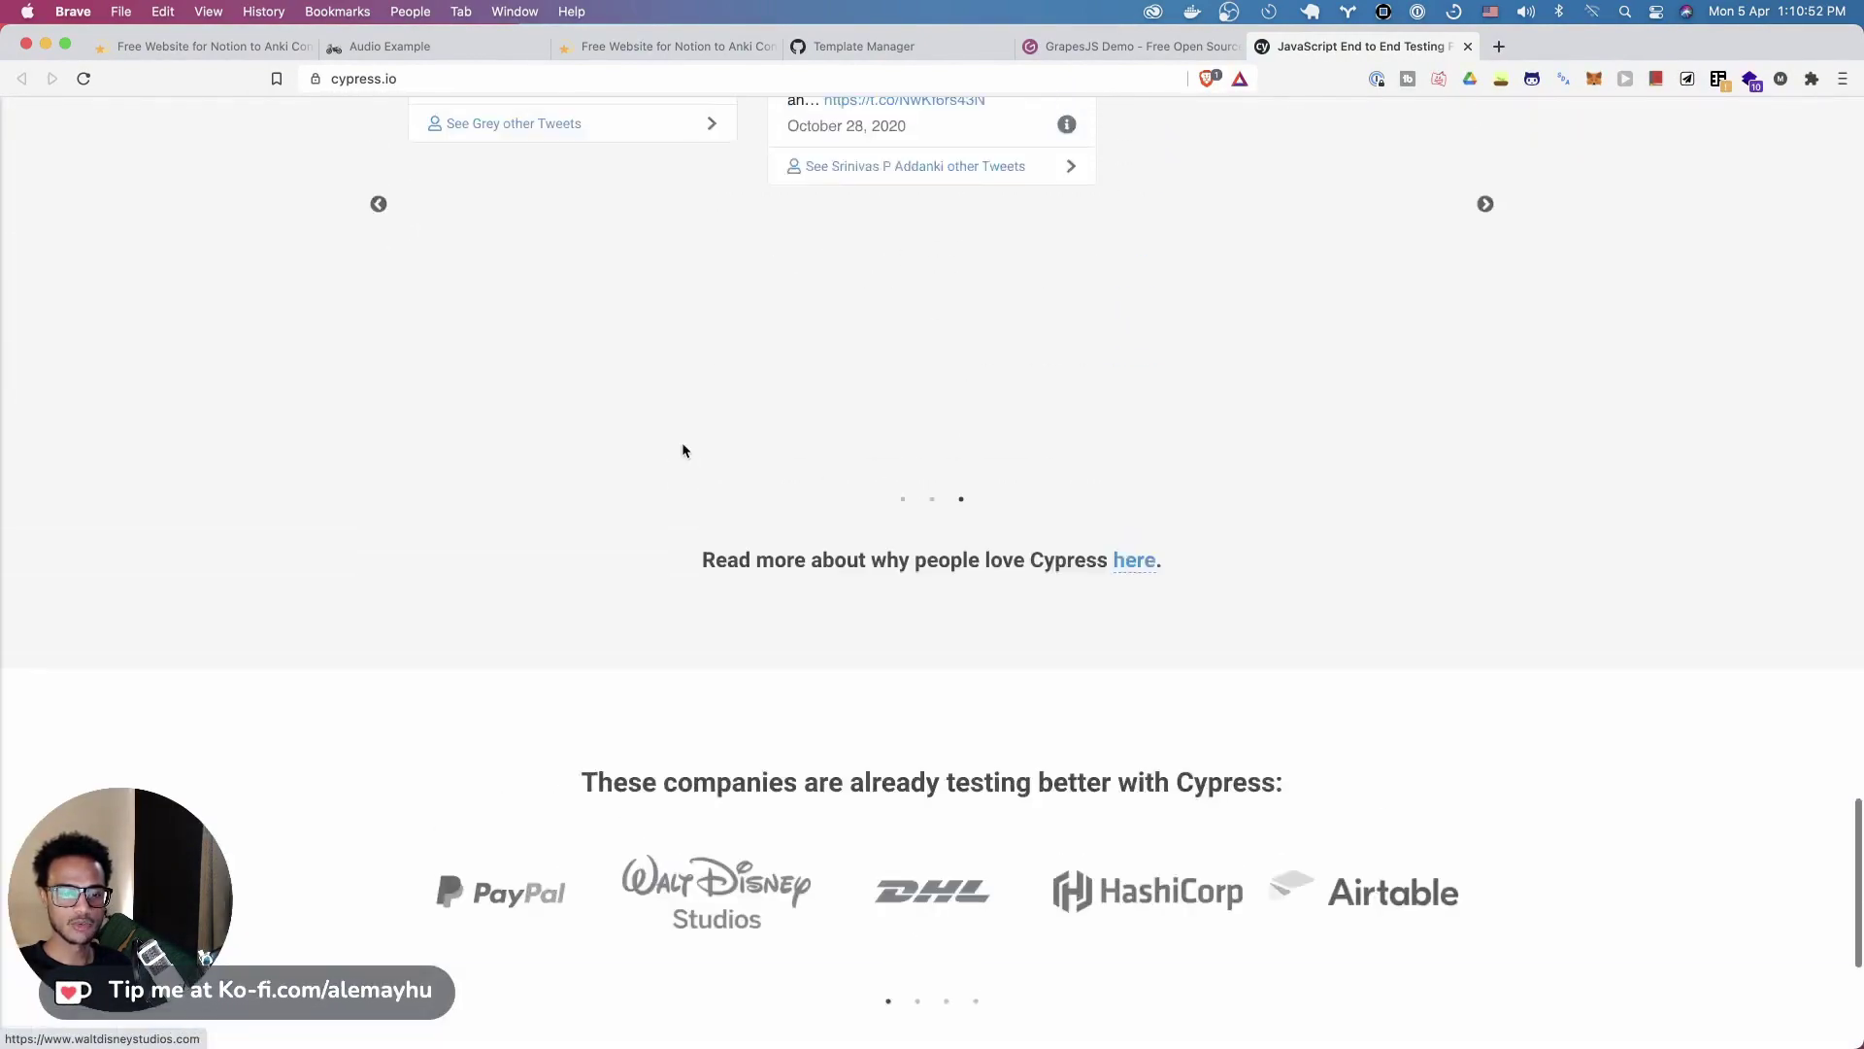
pyautogui.scroll(15, 683, 450)
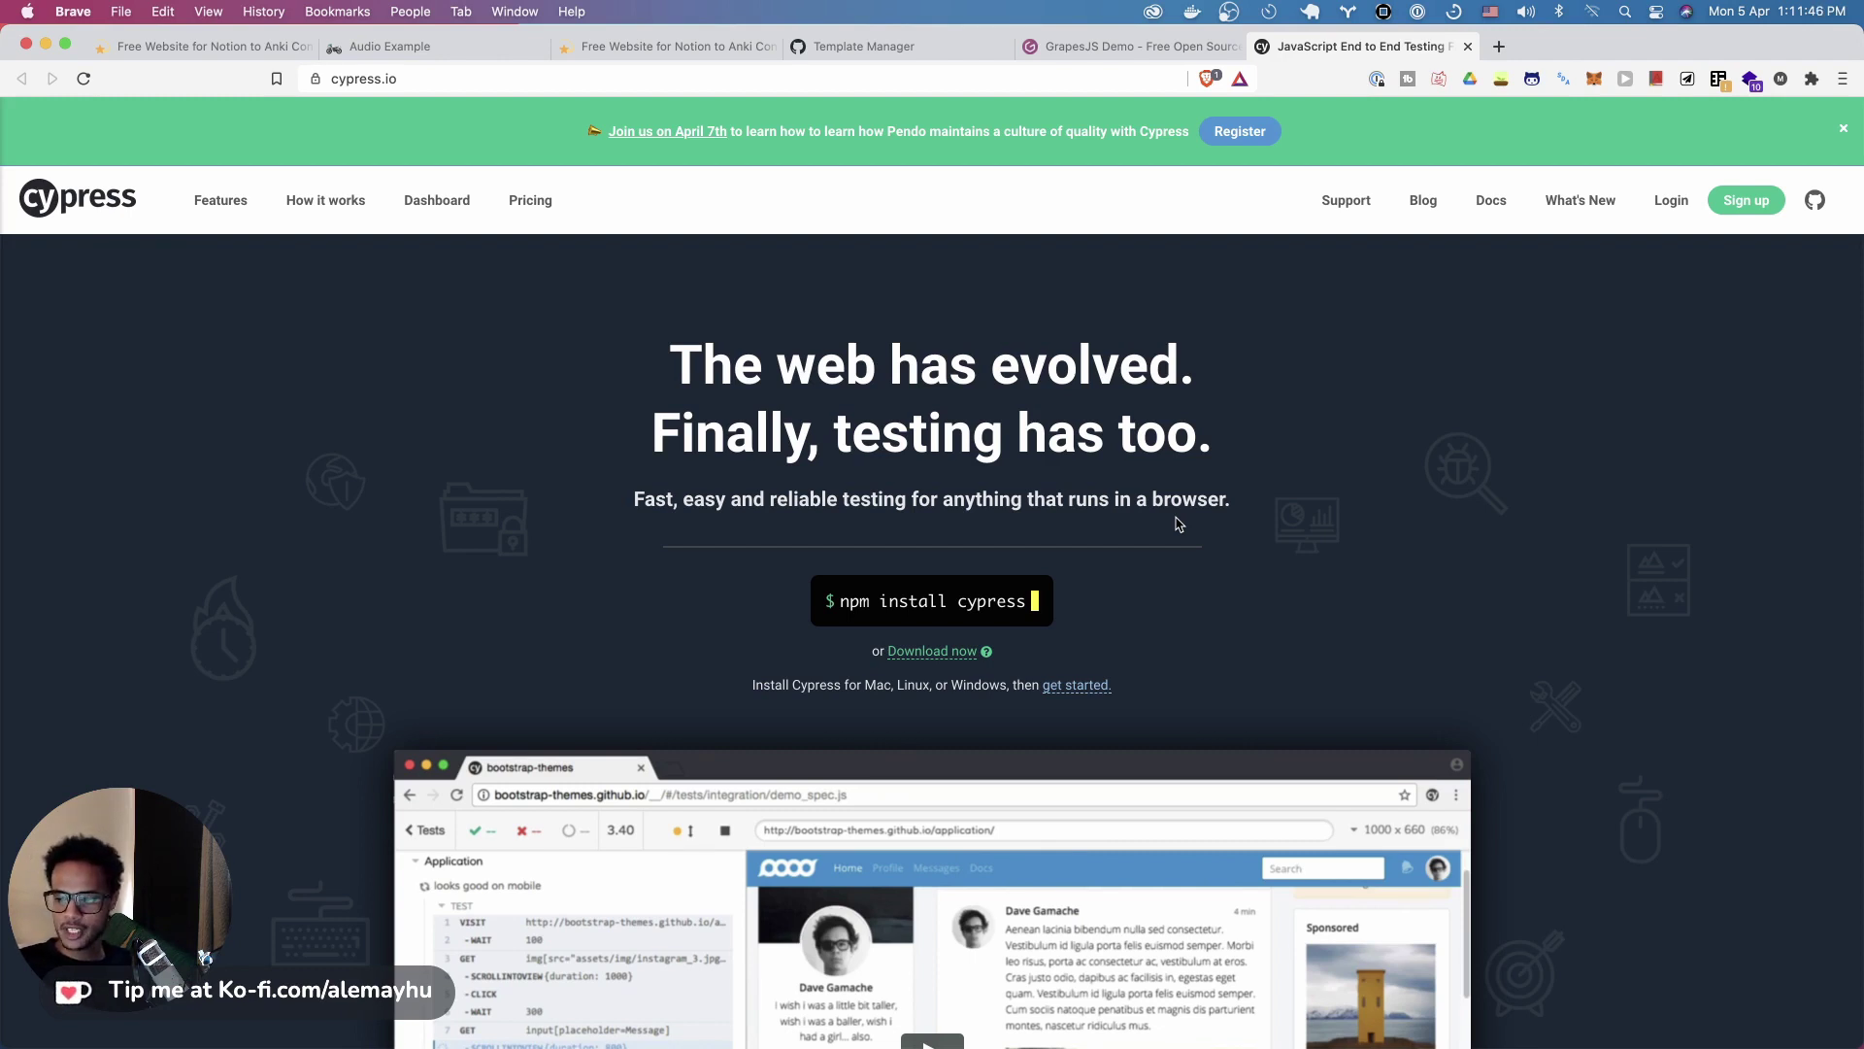
pyautogui.scroll(-2, 1091, 465)
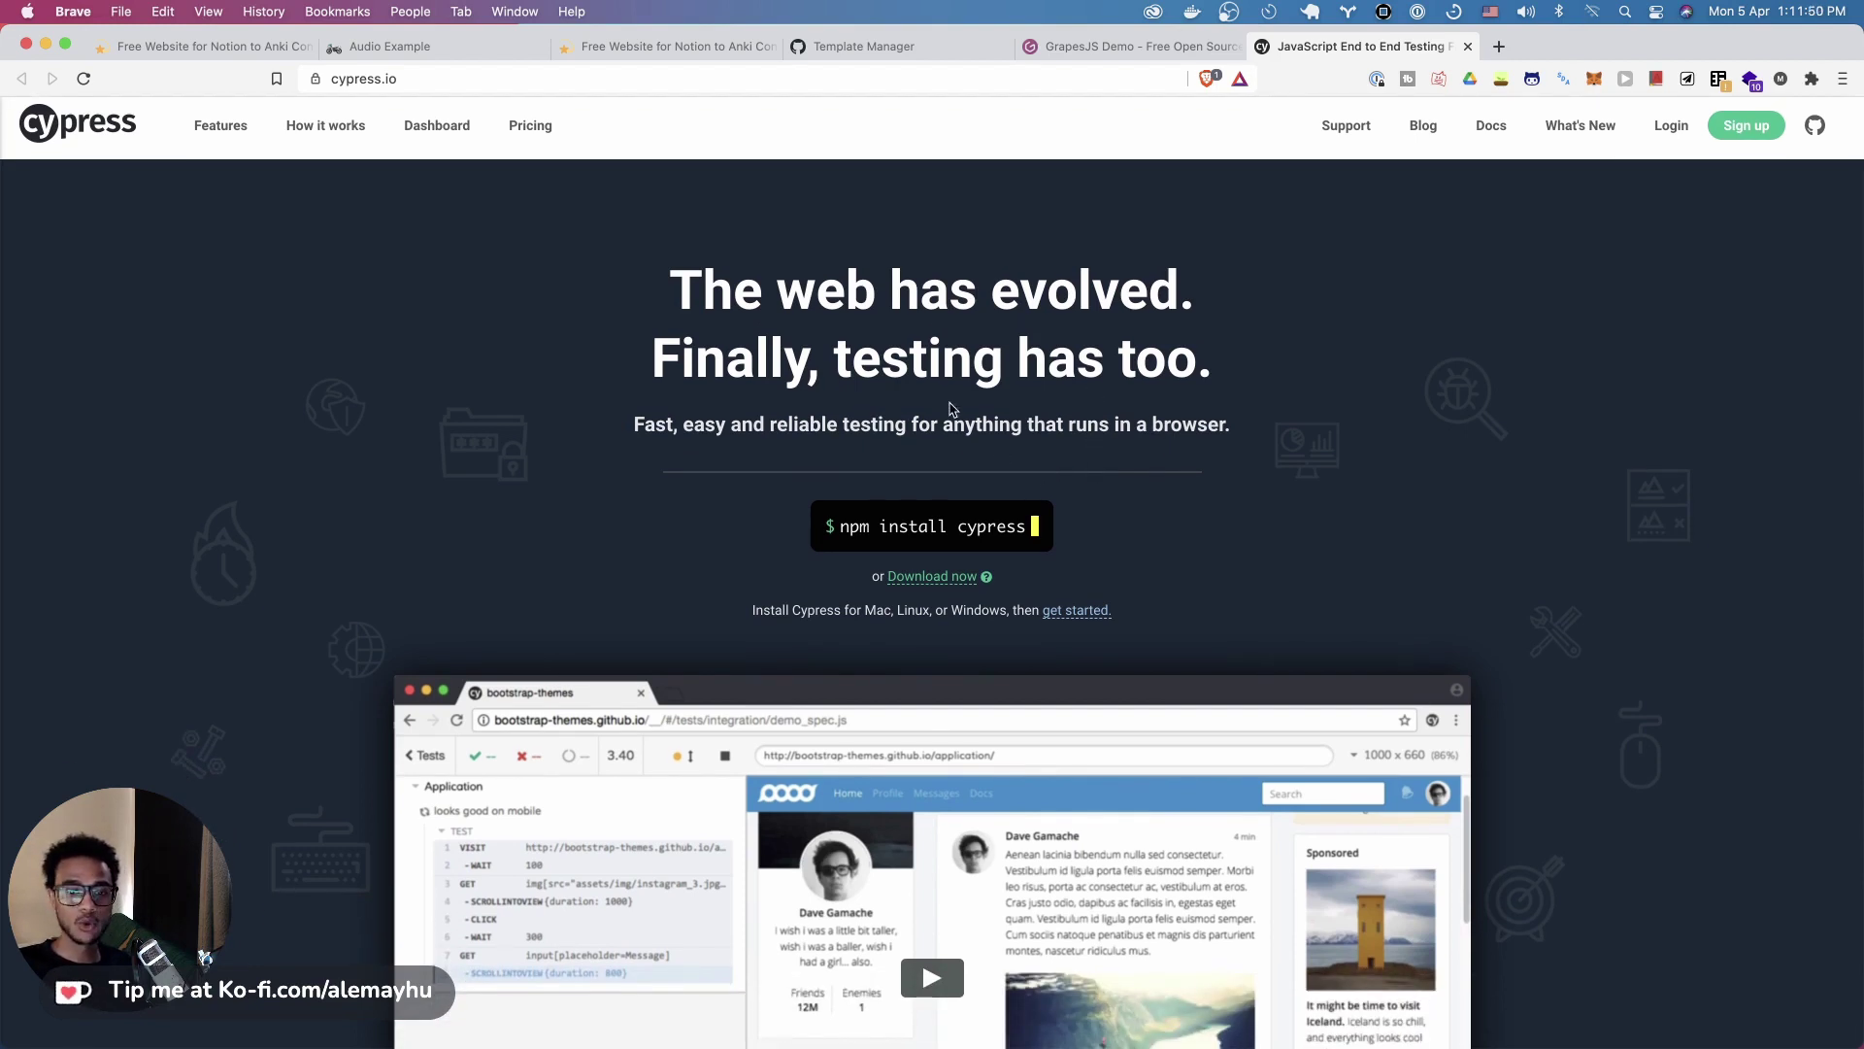
# Switch back to the 2anki.net Template options page and go to the site's home page
pyautogui.scroll(2, 952, 409)
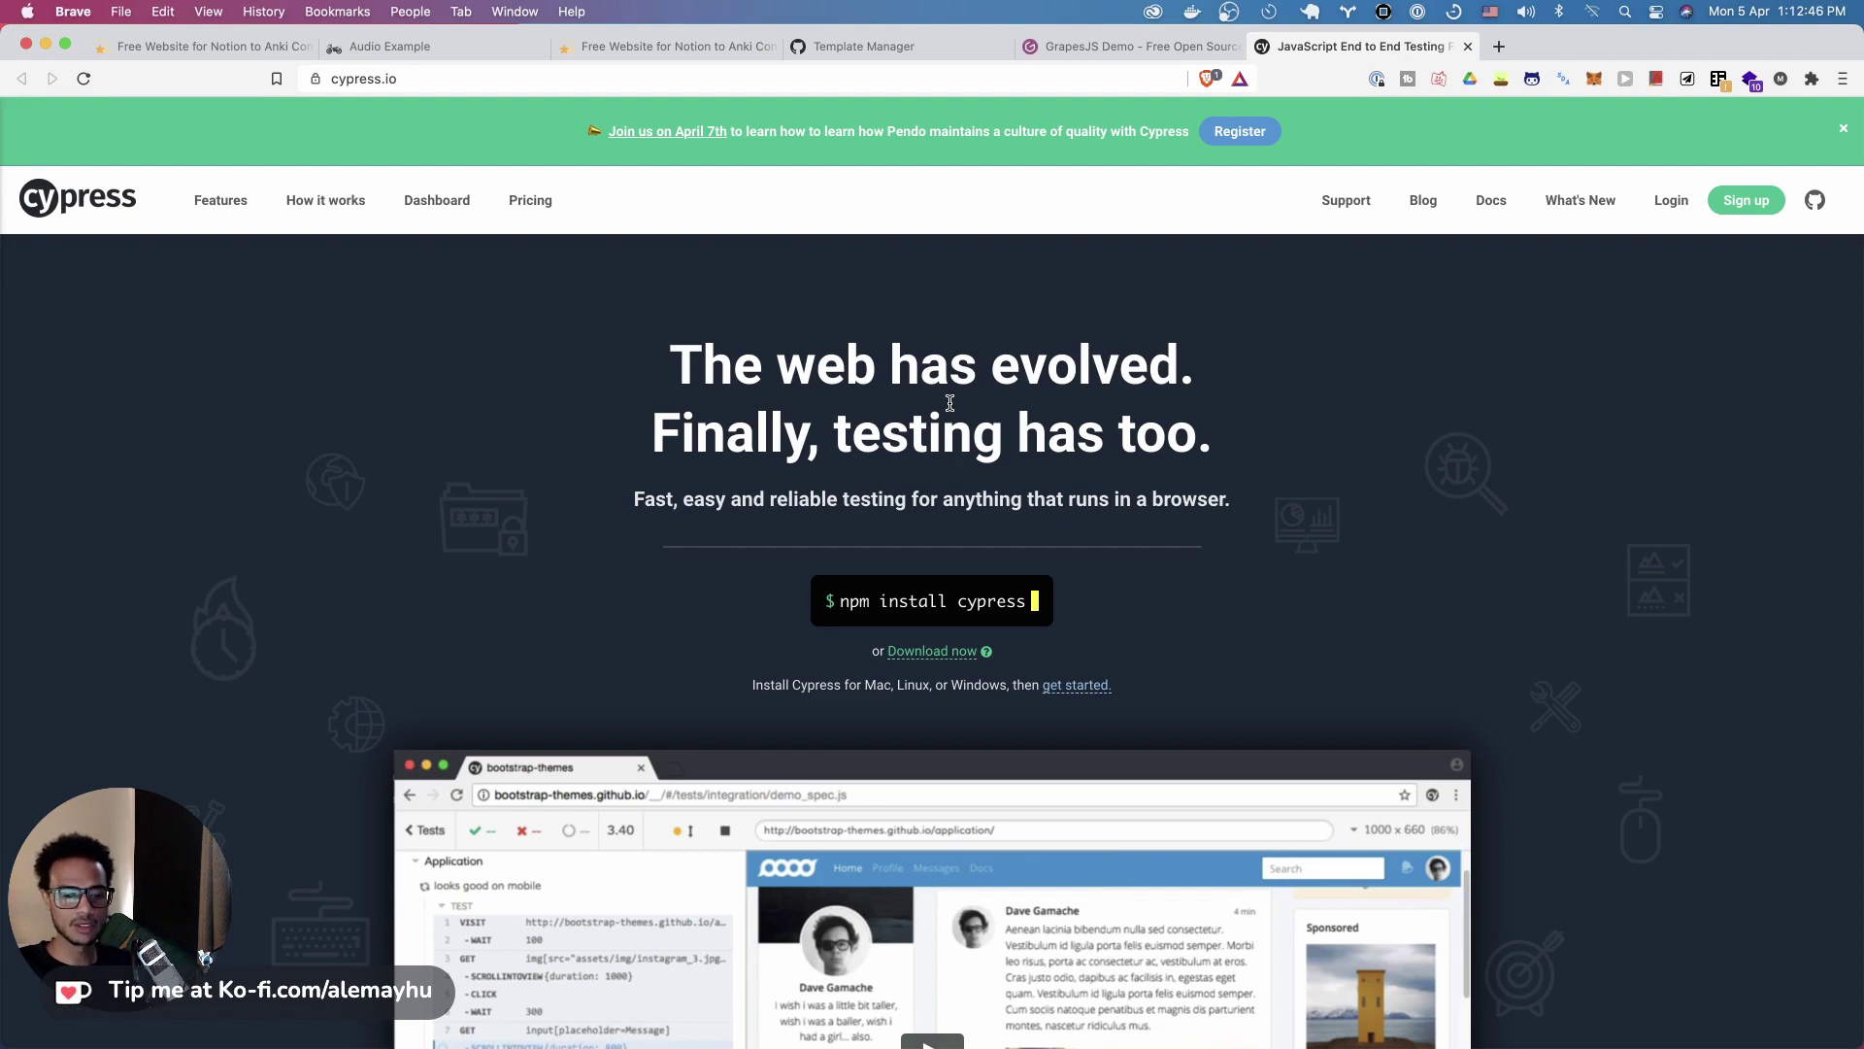
pyautogui.click(179, 51)
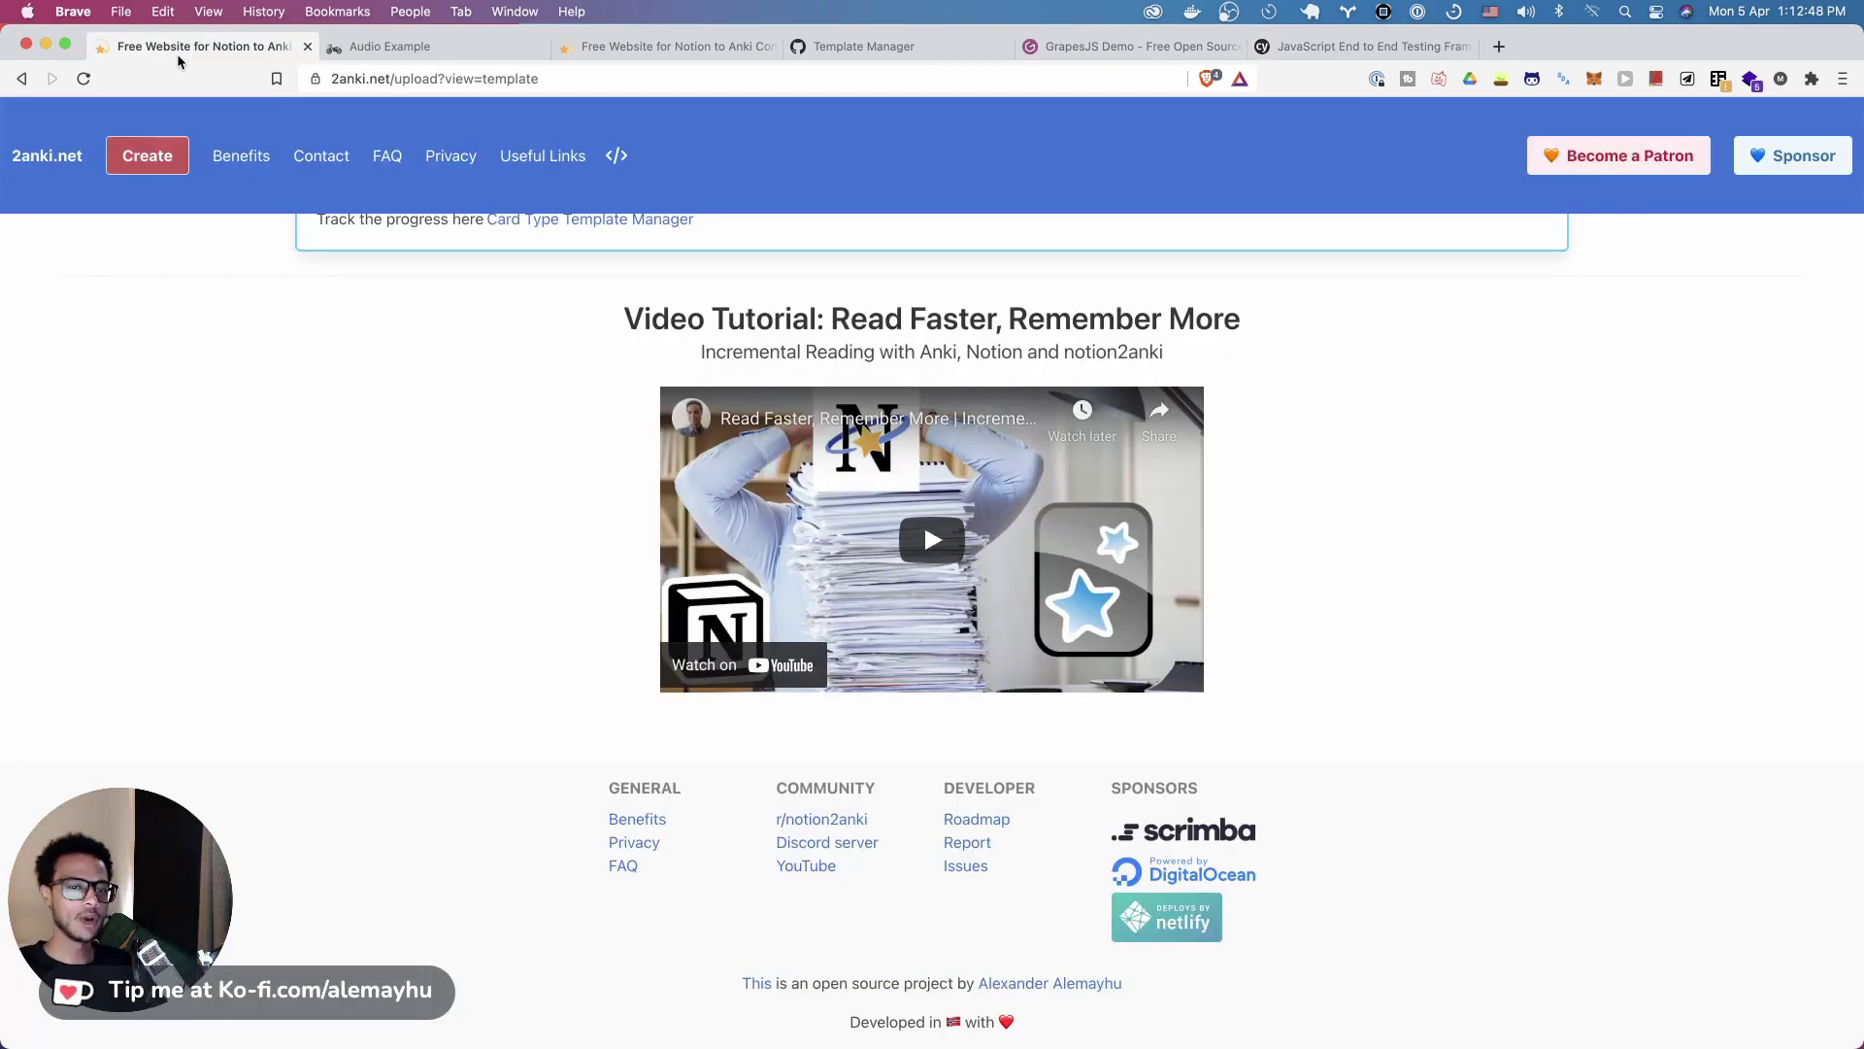
pyautogui.scroll(5, 476, 233)
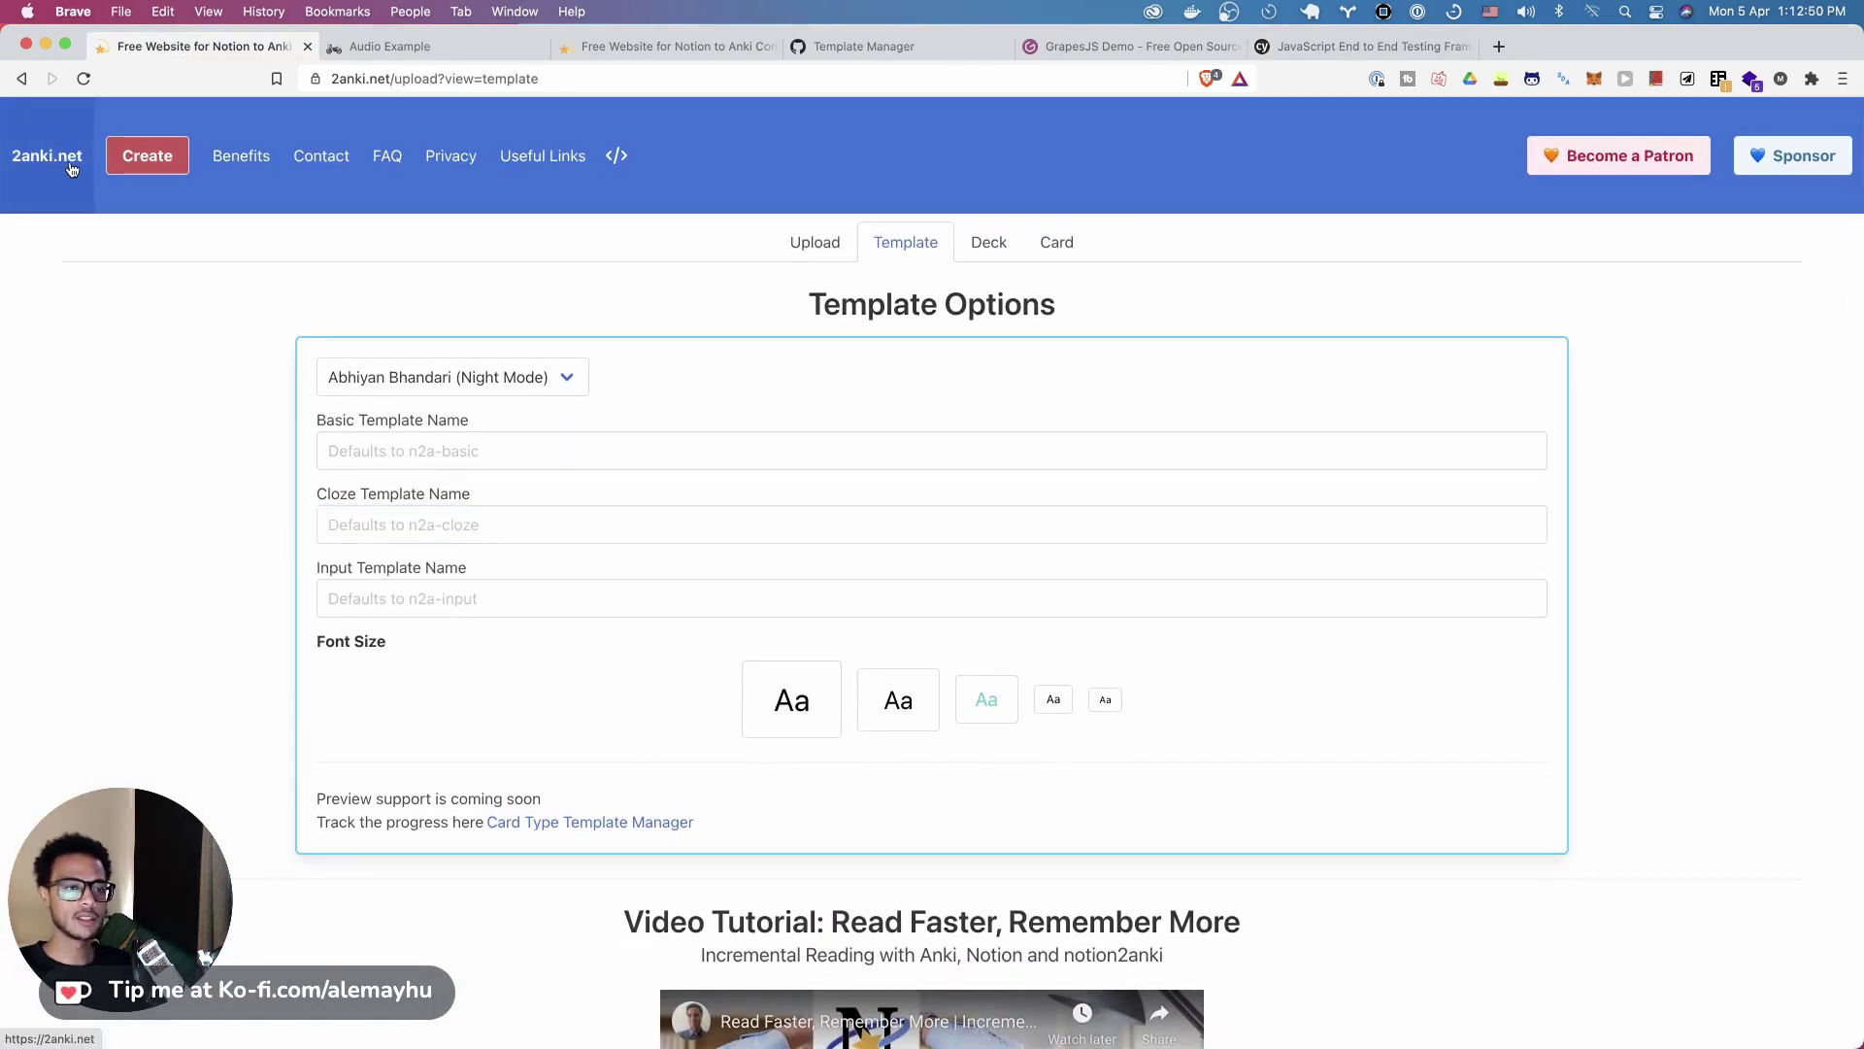
pyautogui.click(68, 167)
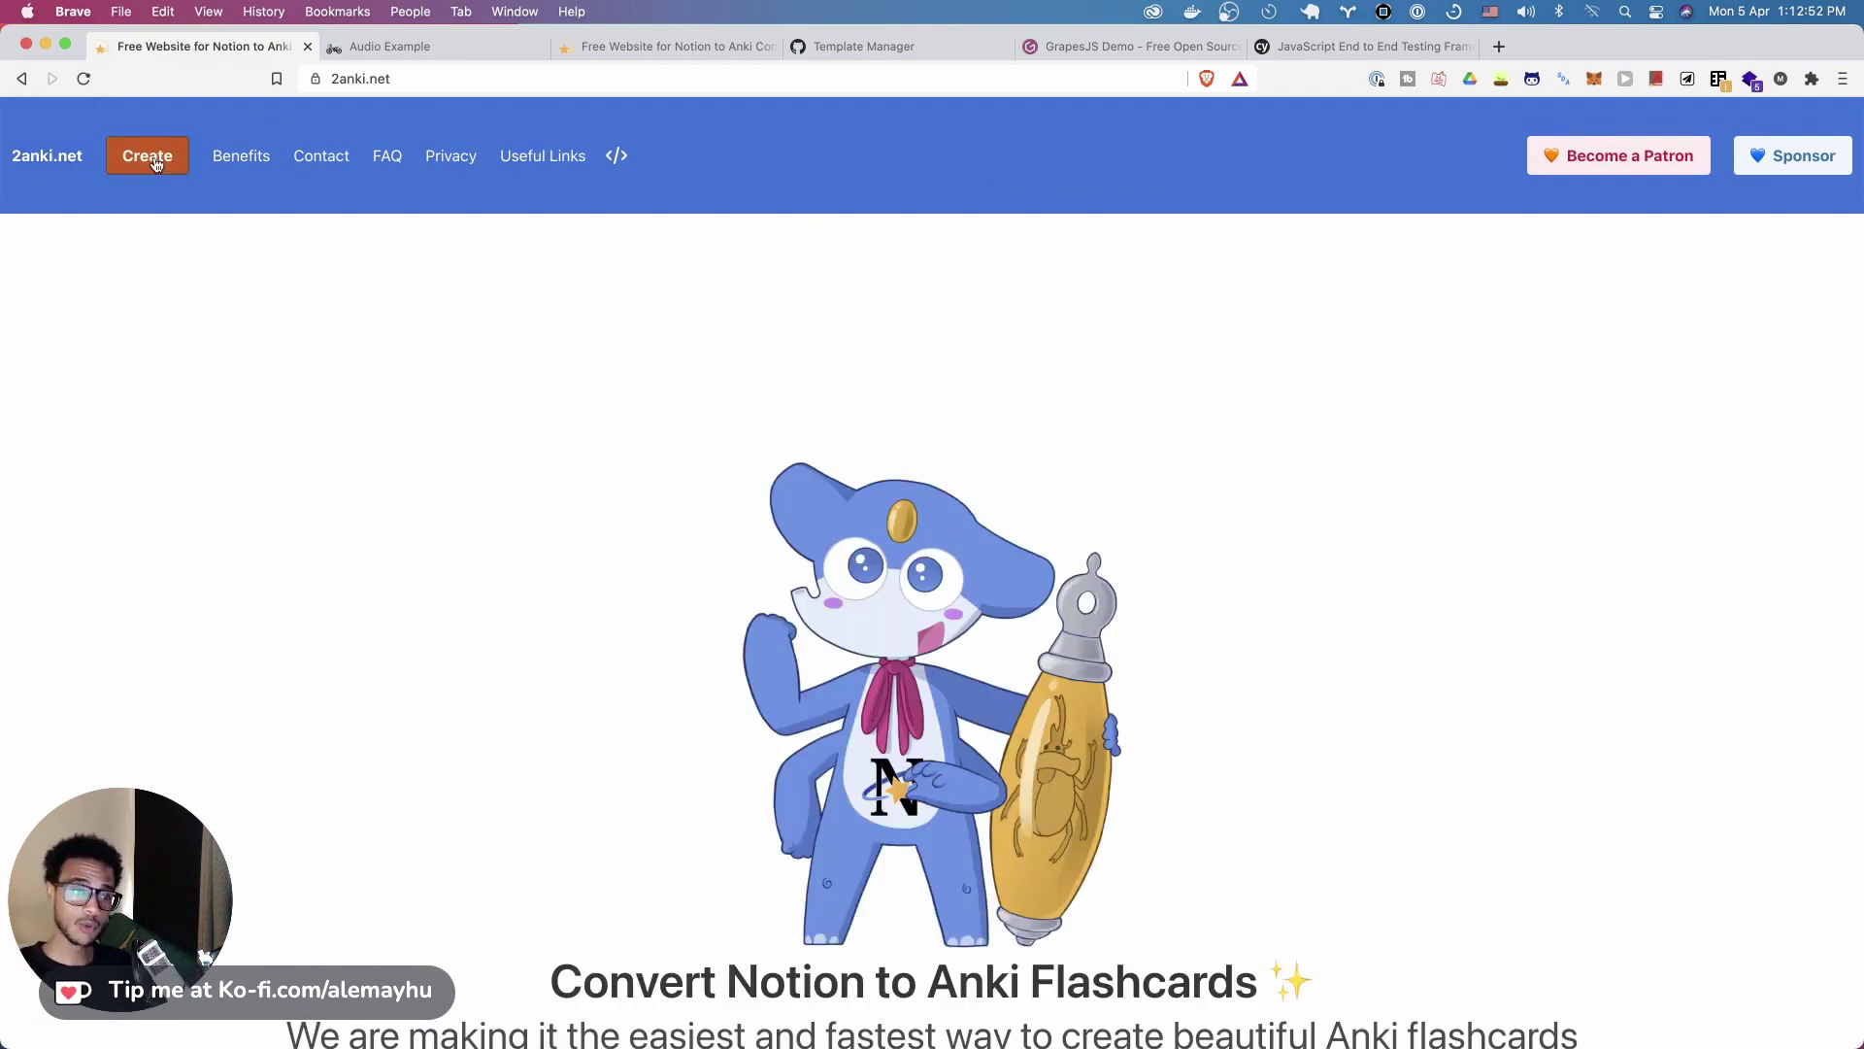
# Open the Create page of 2anki.net, bring up the upload file chooser and dismiss it without selecting a file
pyautogui.click(147, 156)
pyautogui.click(953, 425)
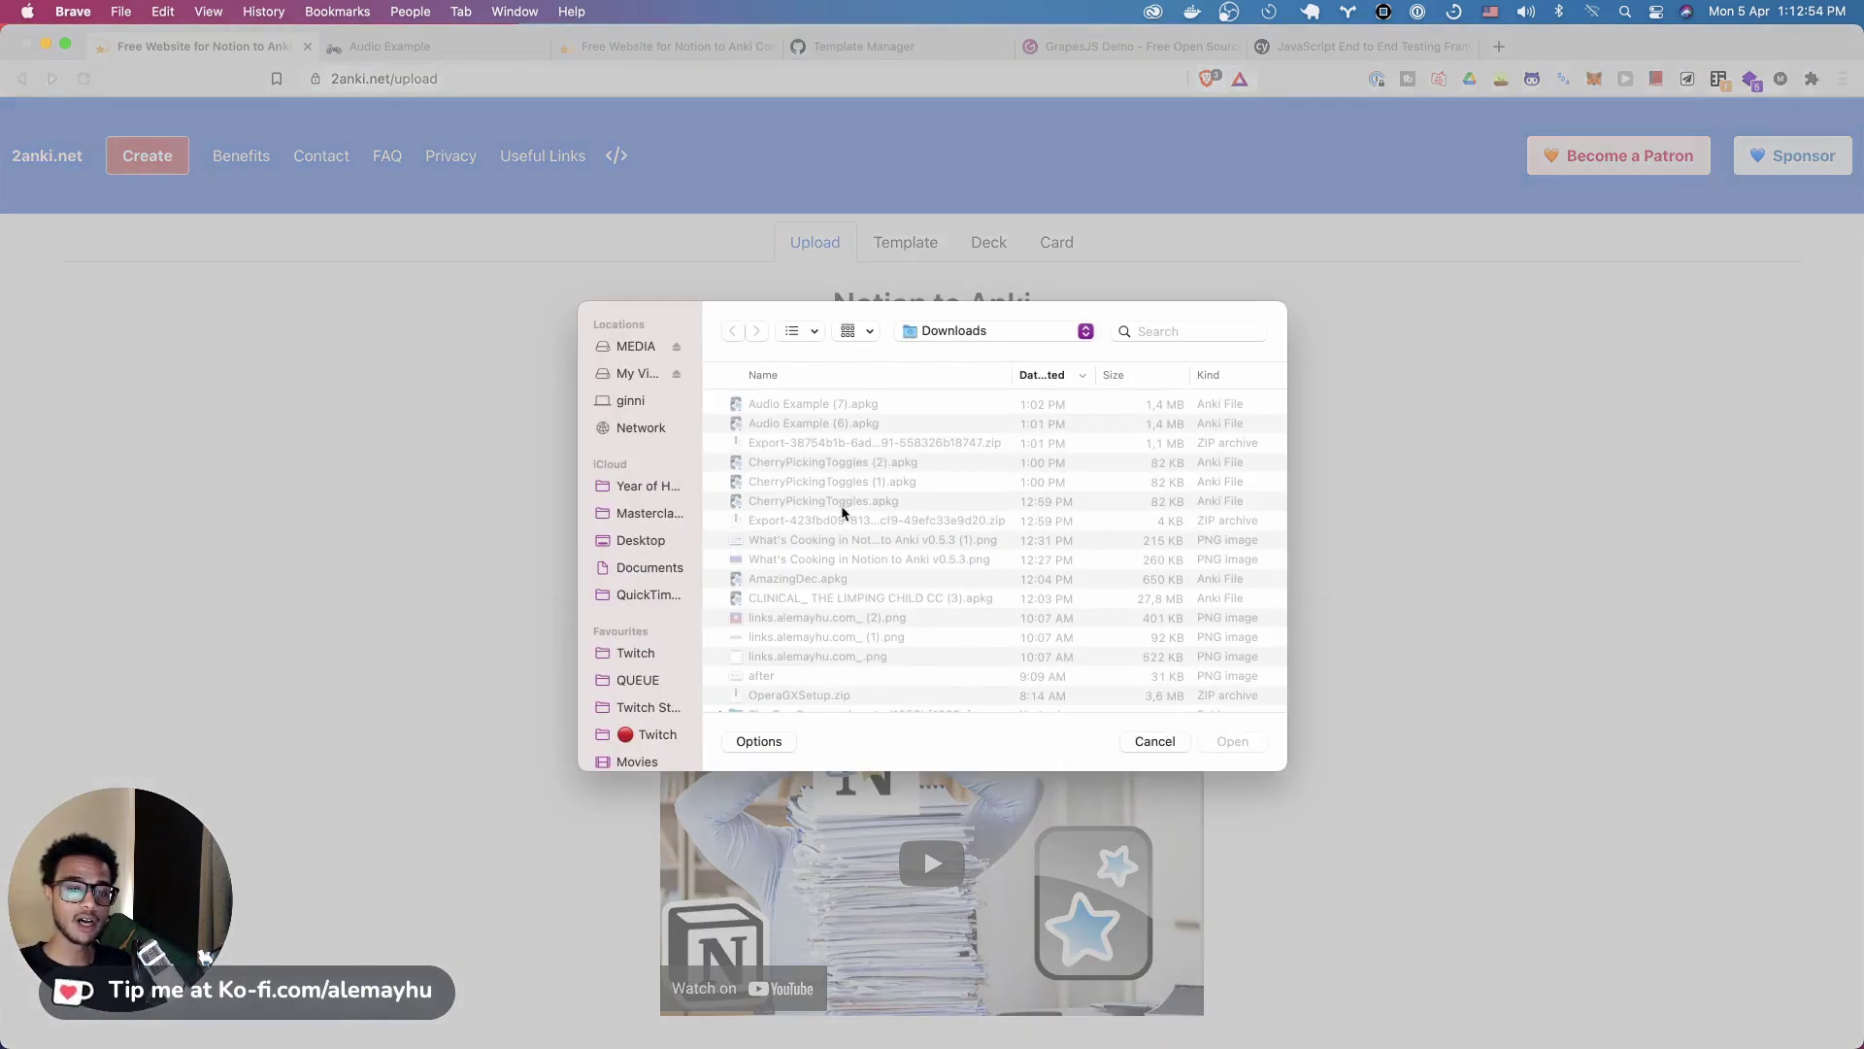
pyautogui.click(1155, 743)
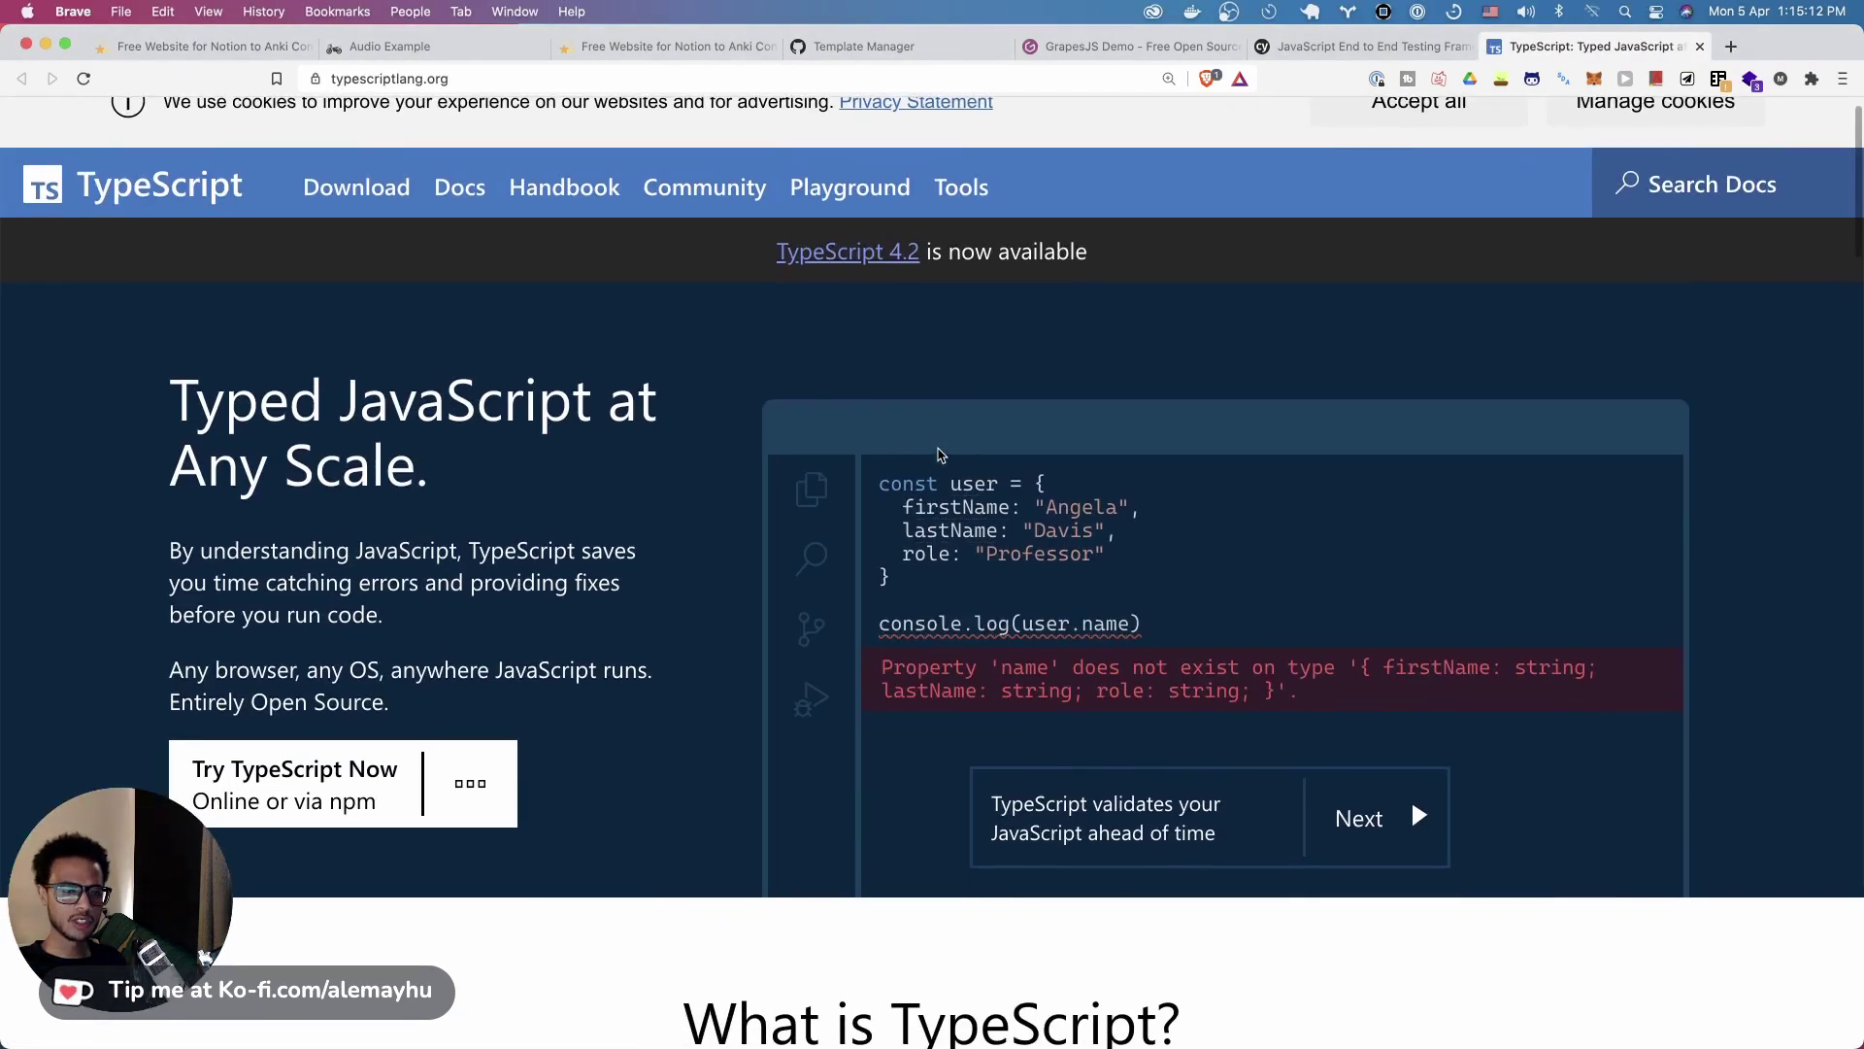
# Look through the TypeScript home page, from the introduction through Get Started and installation to the Popular Documentation Pages
pyautogui.scroll(-4, 551, 495)
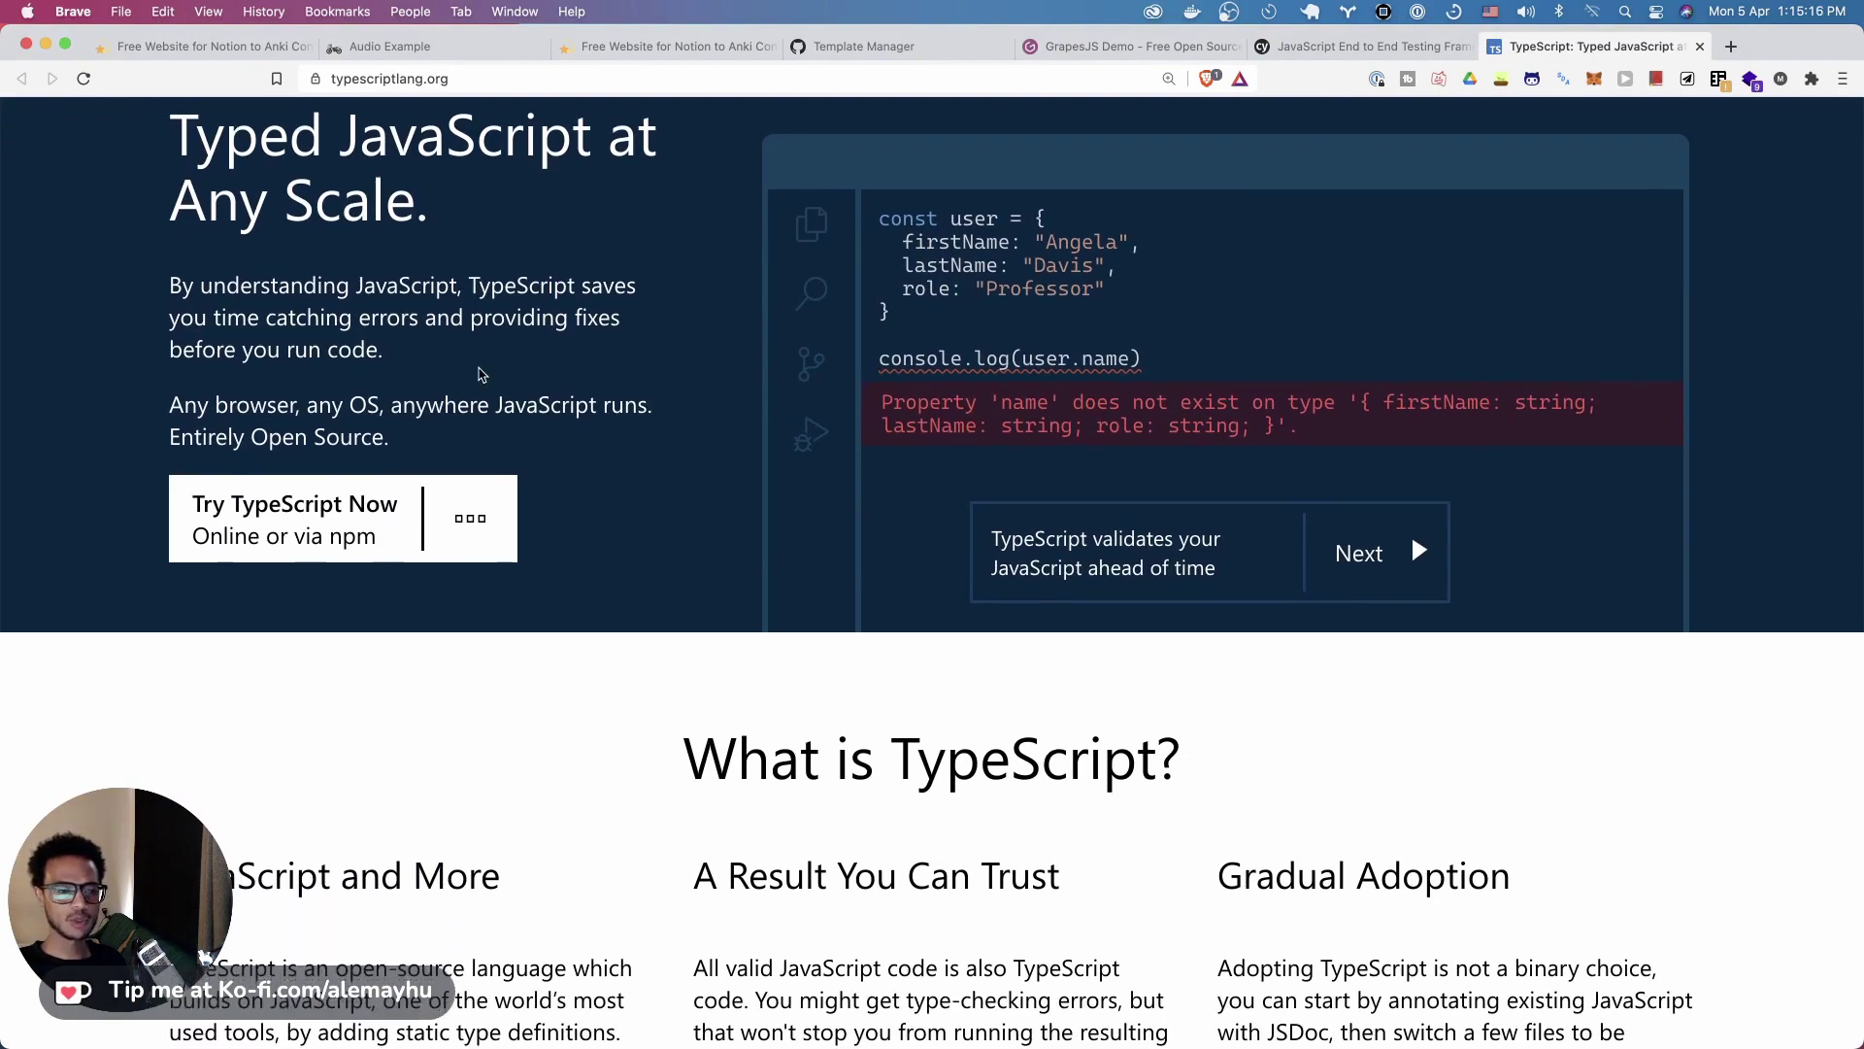
pyautogui.scroll(-3, 479, 374)
pyautogui.scroll(-5, 477, 373)
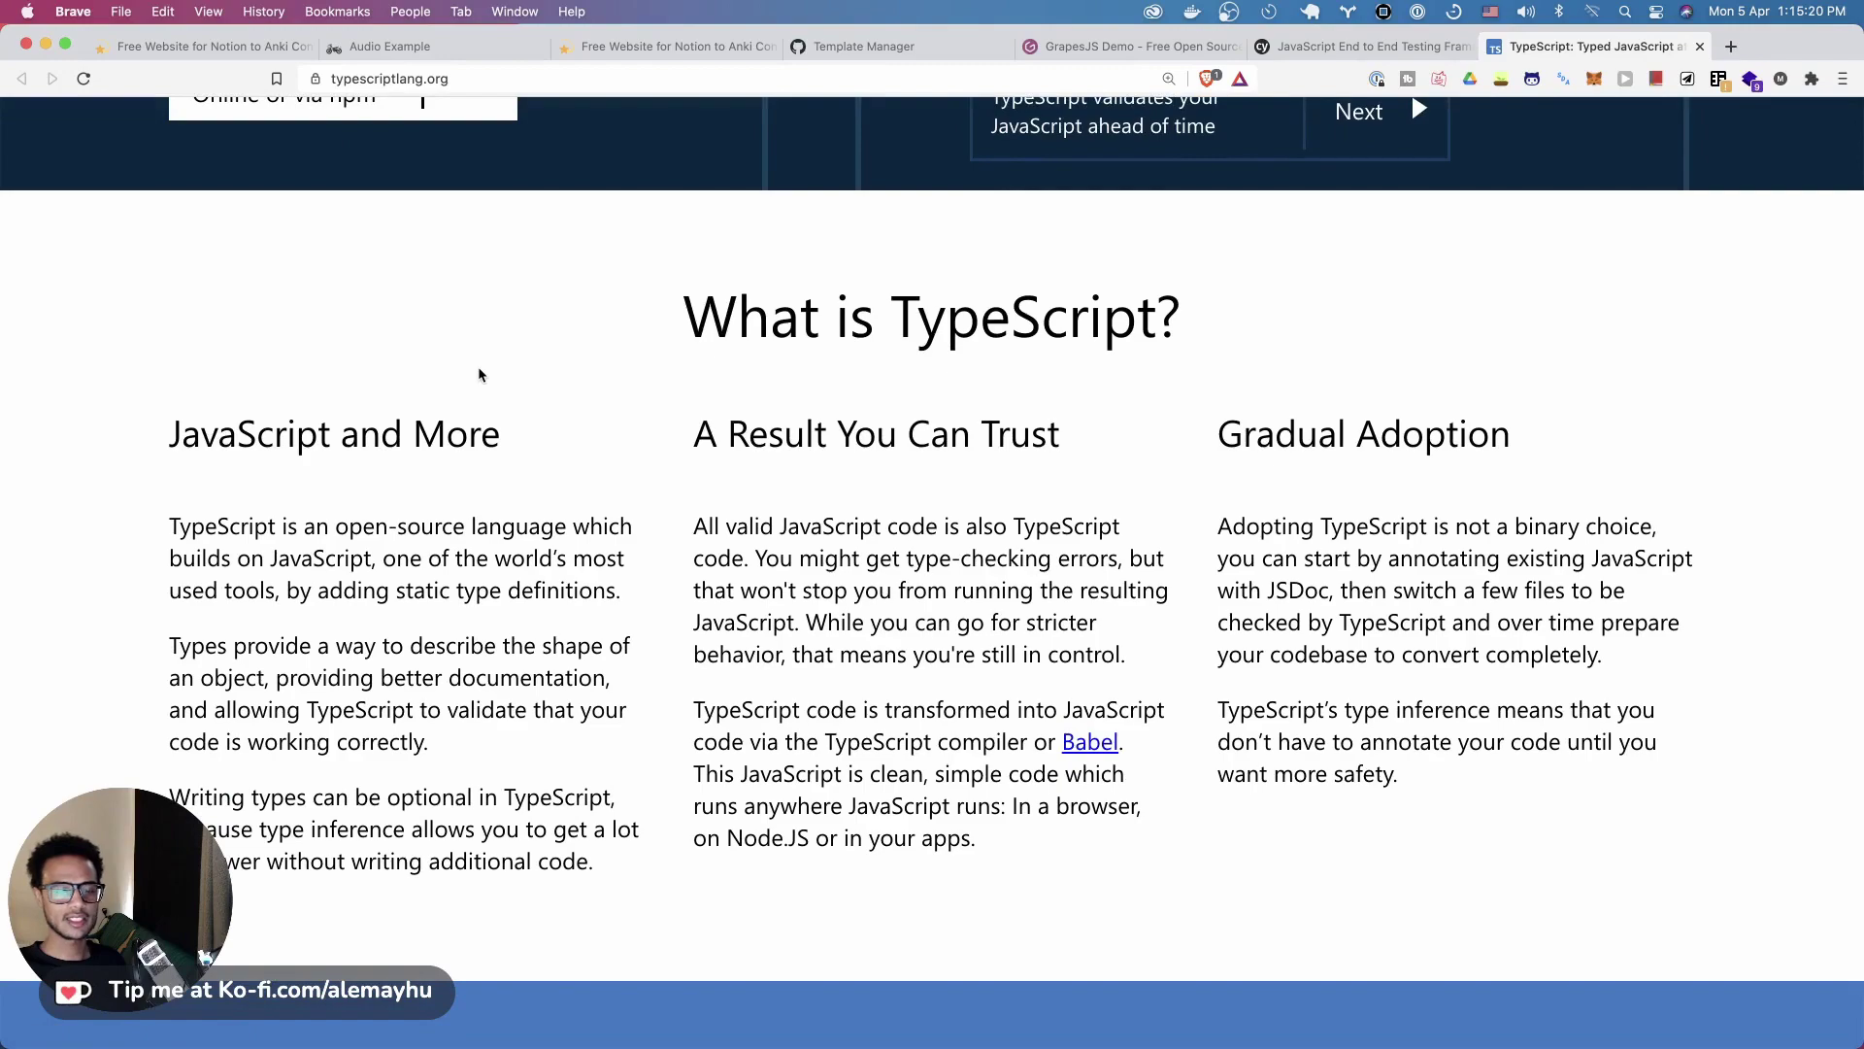
pyautogui.scroll(-5, 477, 375)
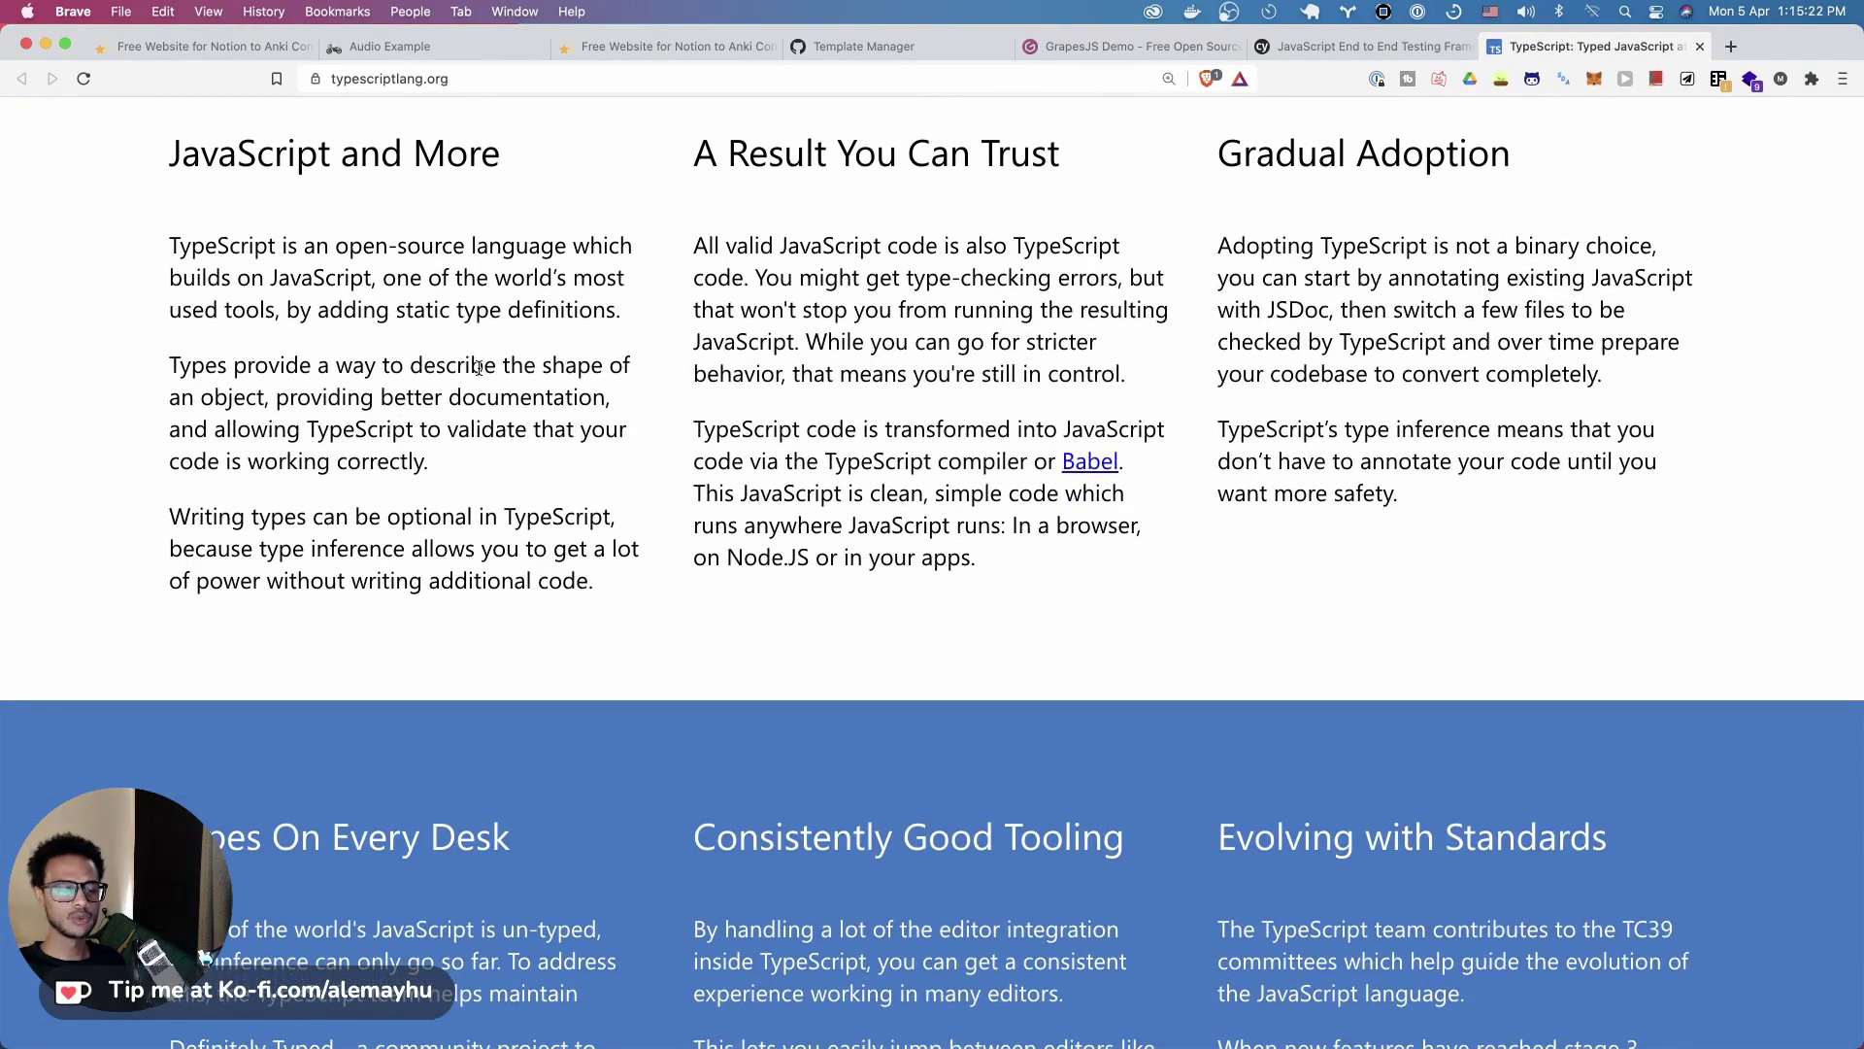
pyautogui.scroll(-8, 478, 369)
pyautogui.scroll(-15, 477, 374)
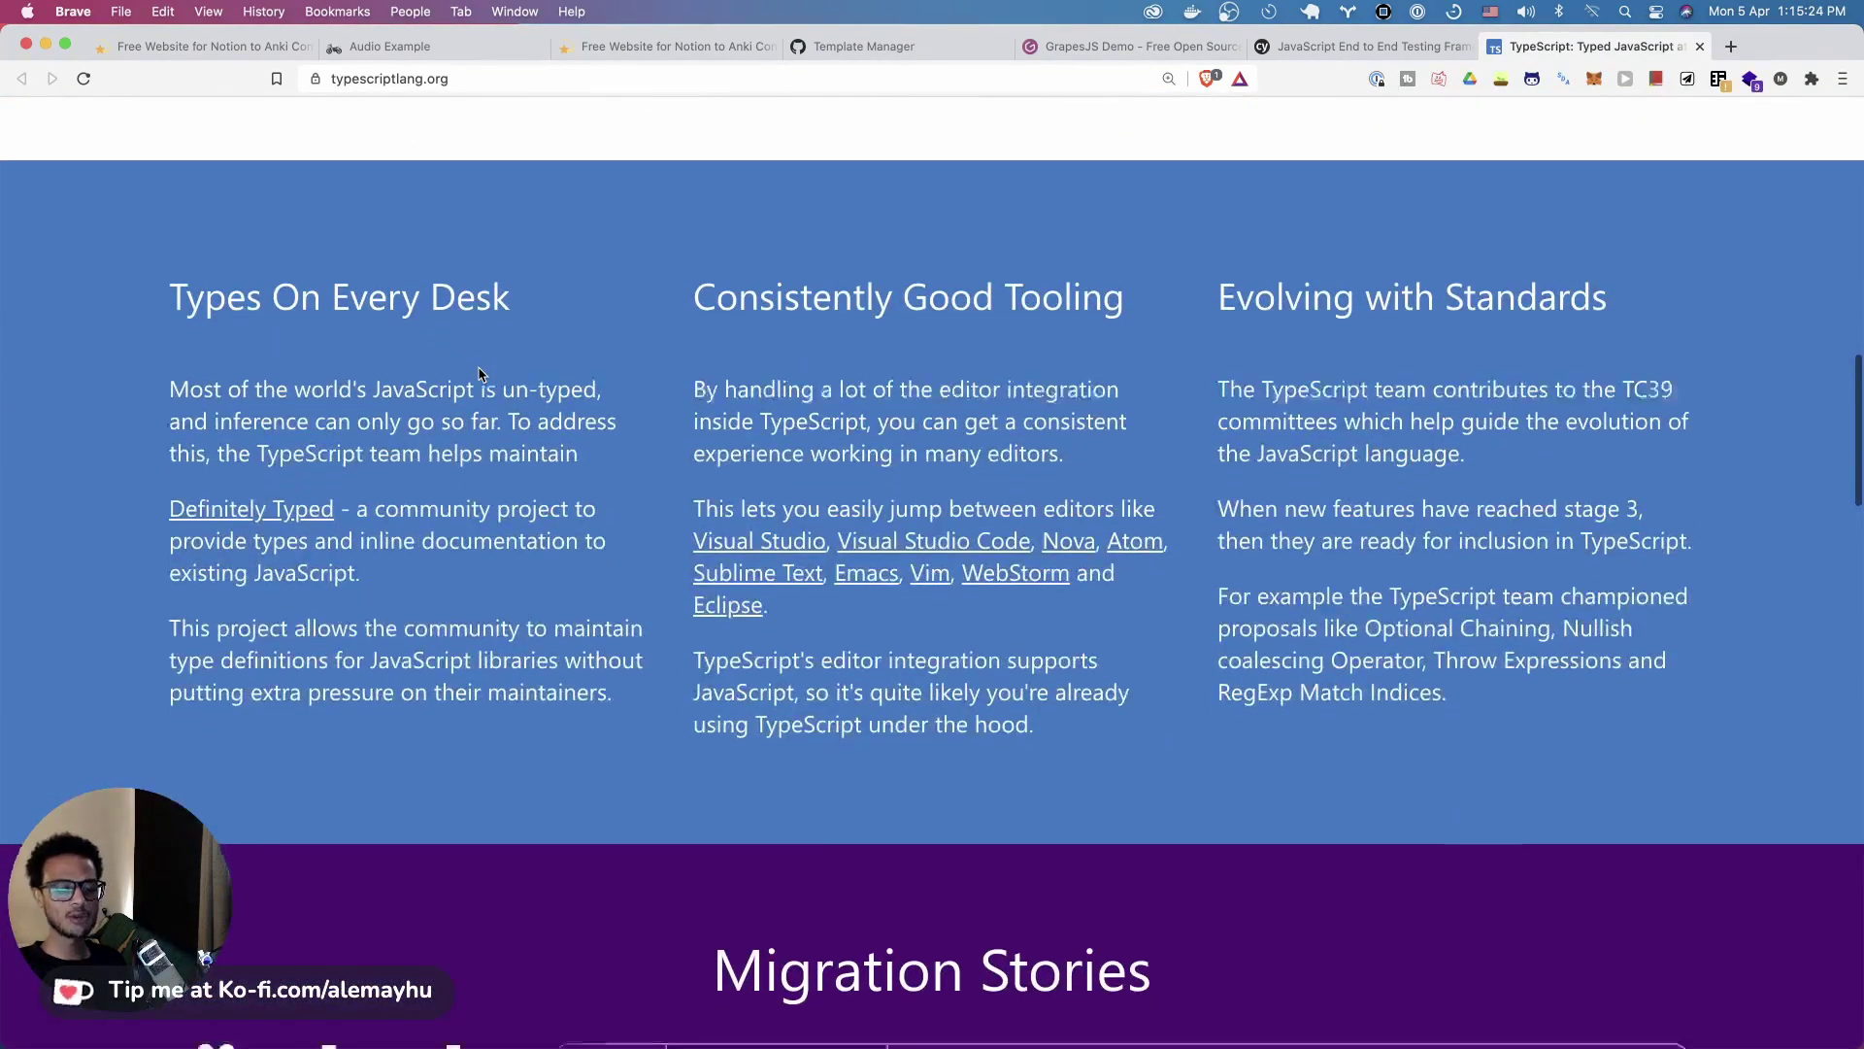
pyautogui.scroll(-19, 494, 309)
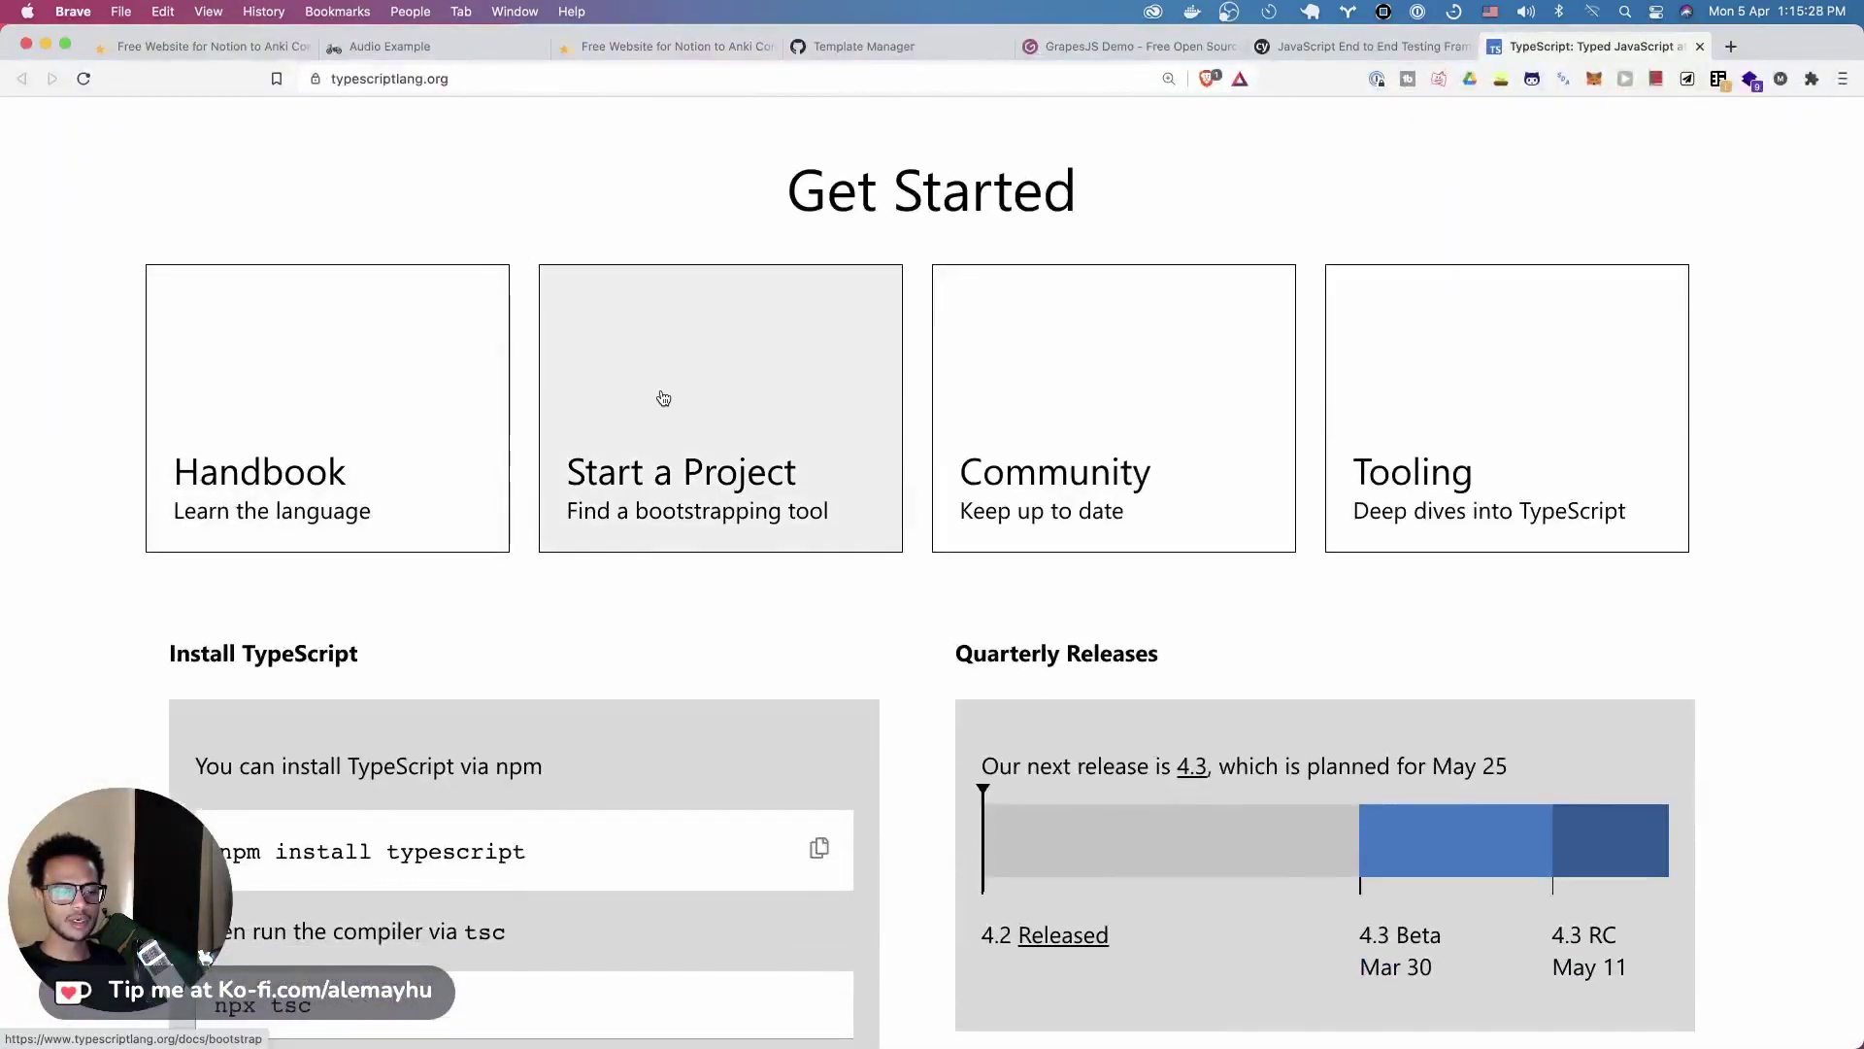
pyautogui.scroll(-8, 660, 394)
pyautogui.scroll(-2, 660, 396)
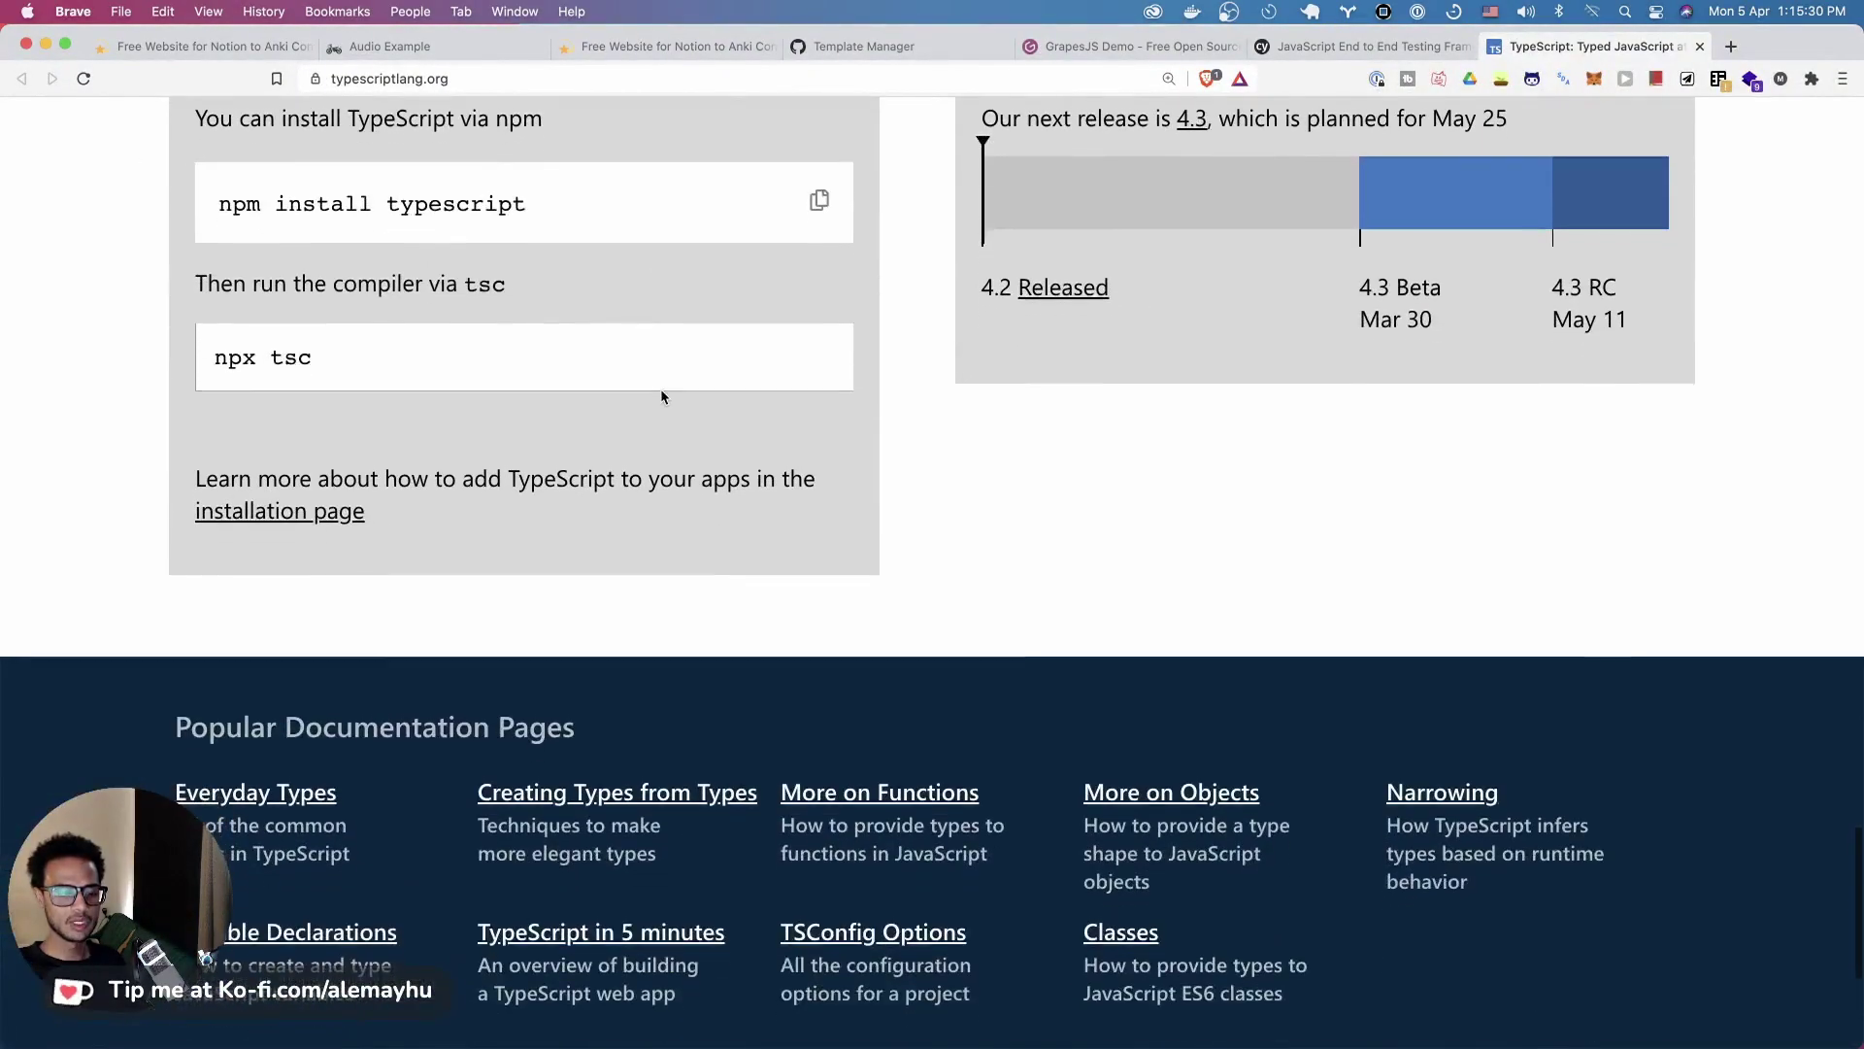
pyautogui.scroll(-6, 666, 434)
# Review the TypeScript installation, Migration Stories, tooling and What is TypeScript sections again, ending at the page introduction
pyautogui.scroll(8, 666, 435)
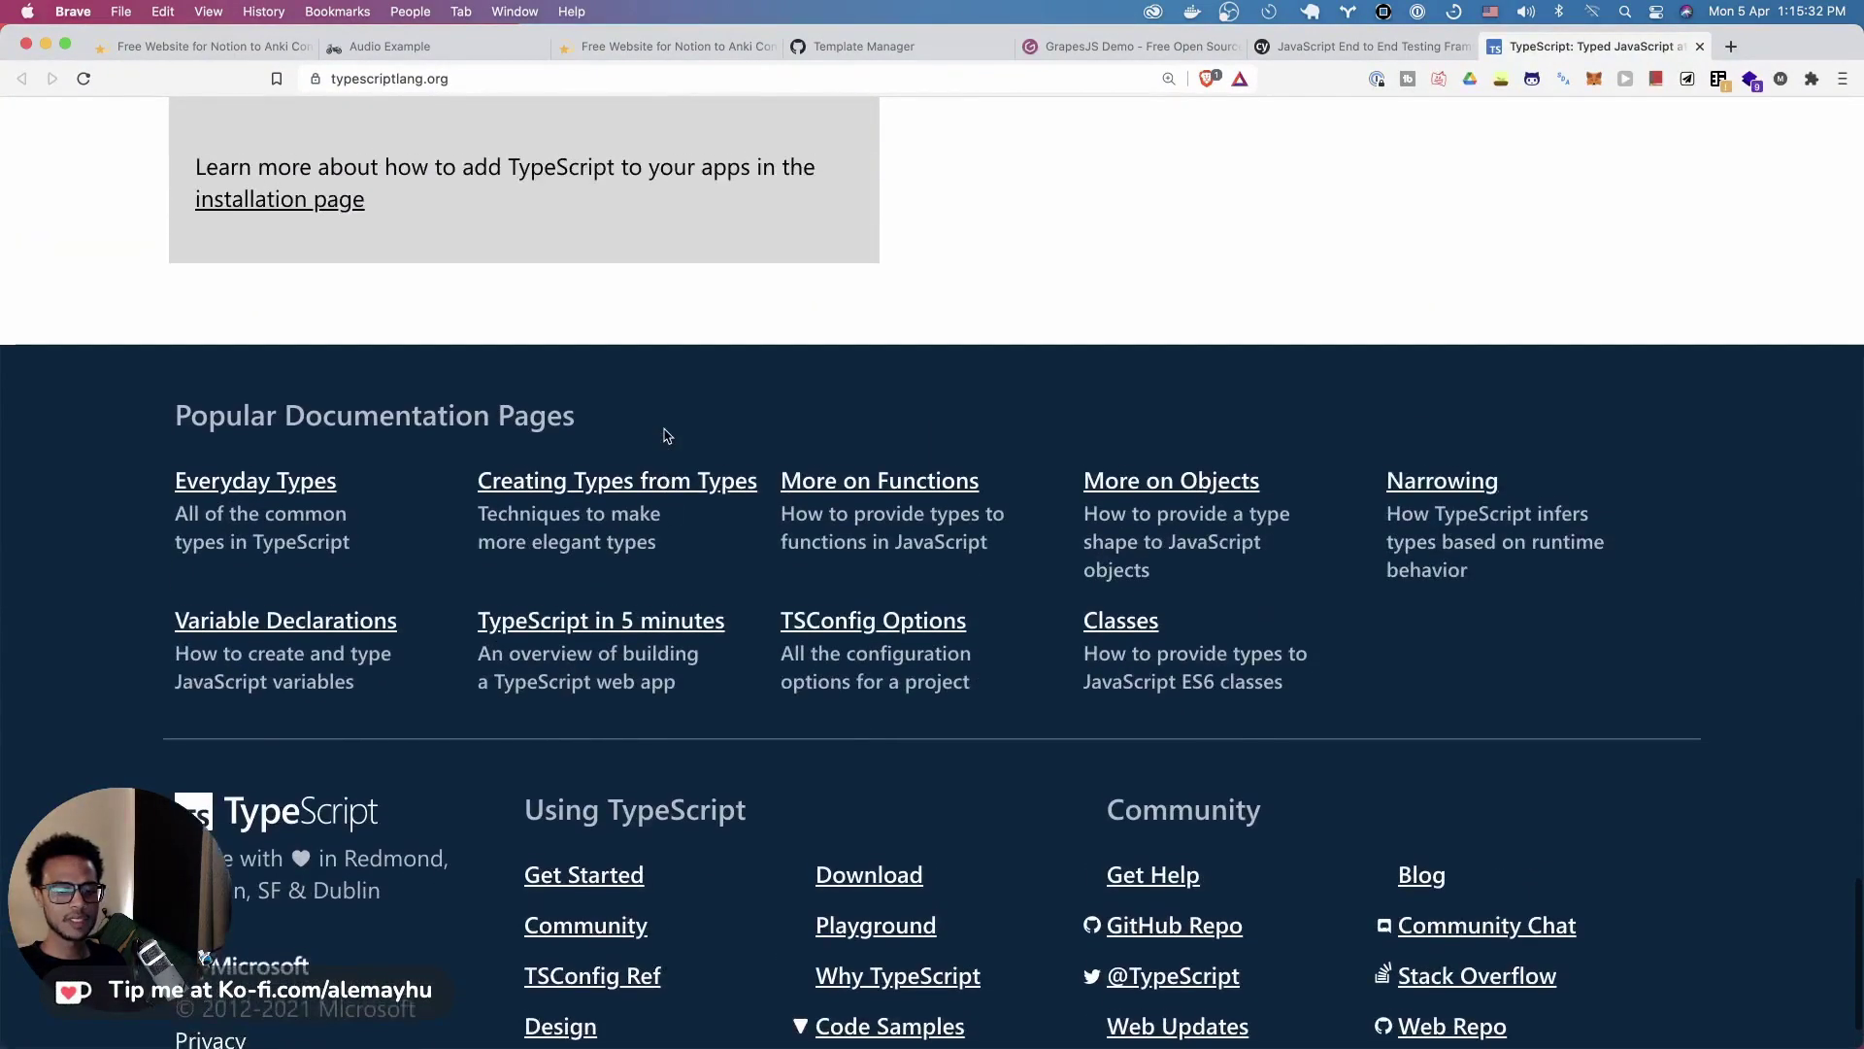
pyautogui.scroll(10, 664, 434)
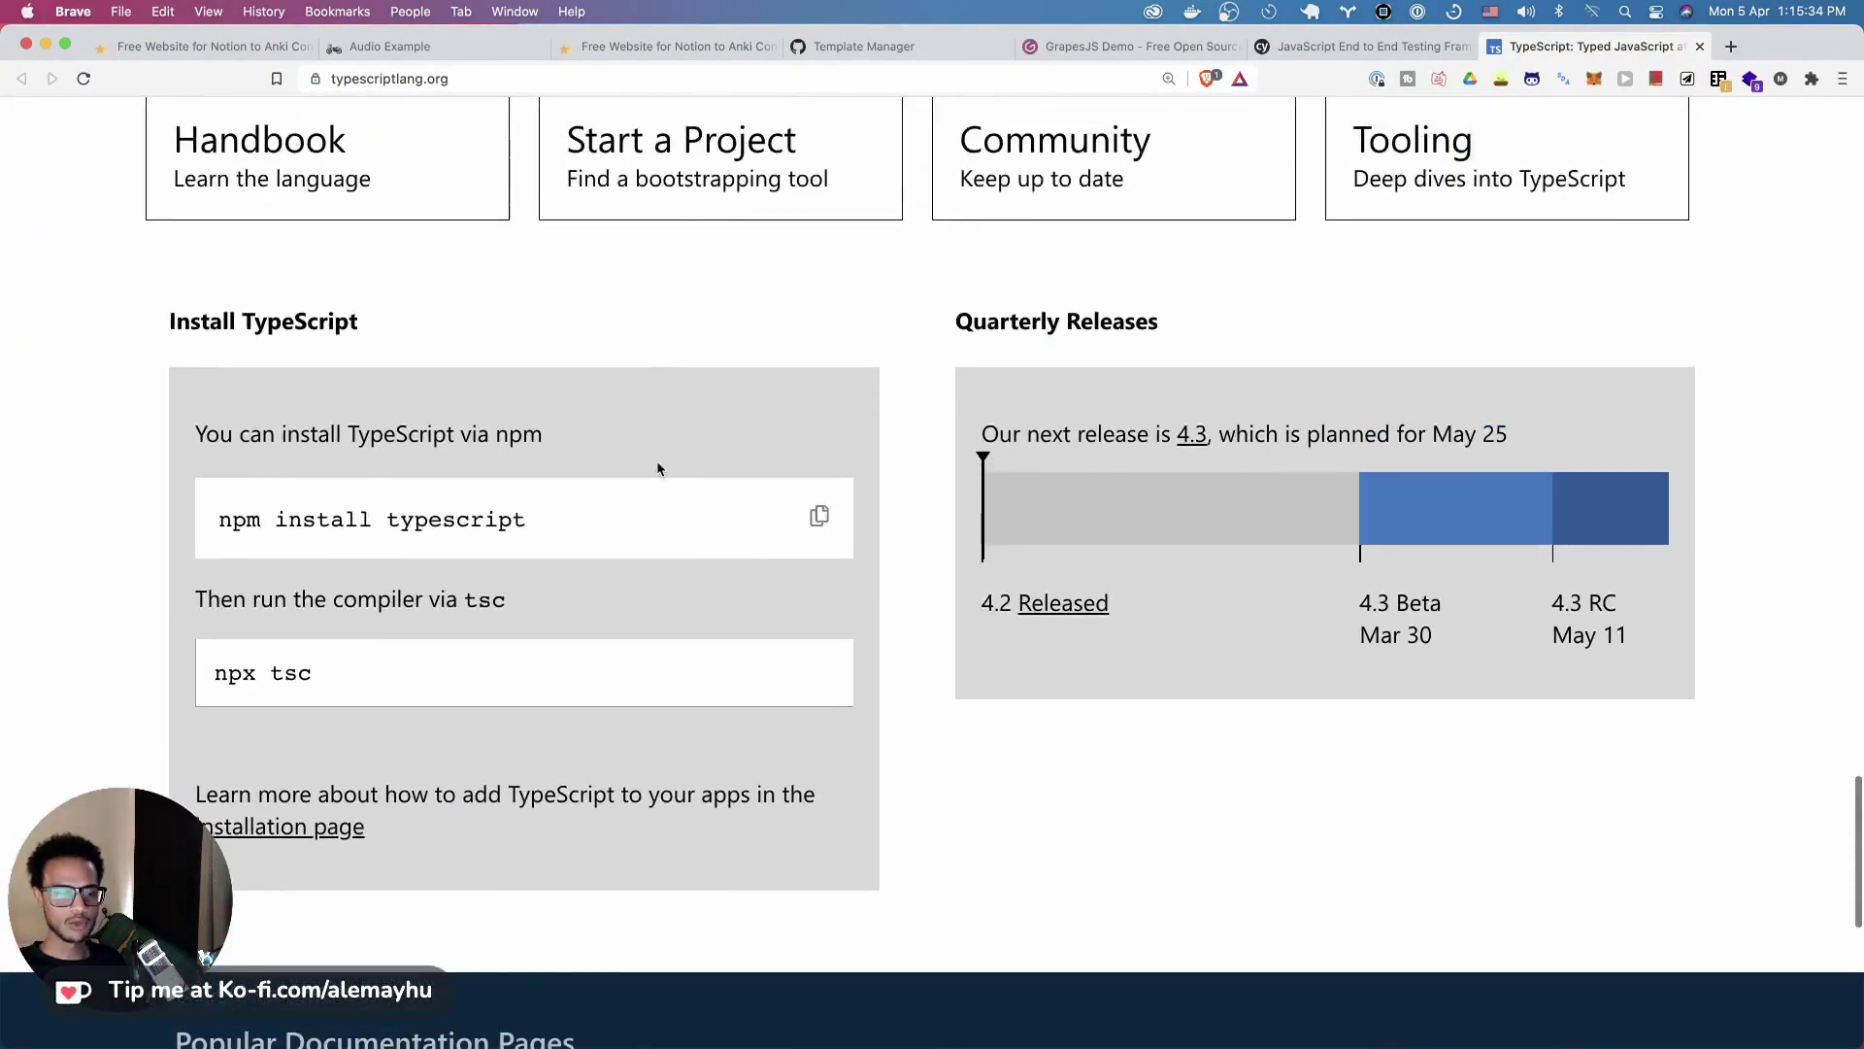
pyautogui.scroll(12, 651, 596)
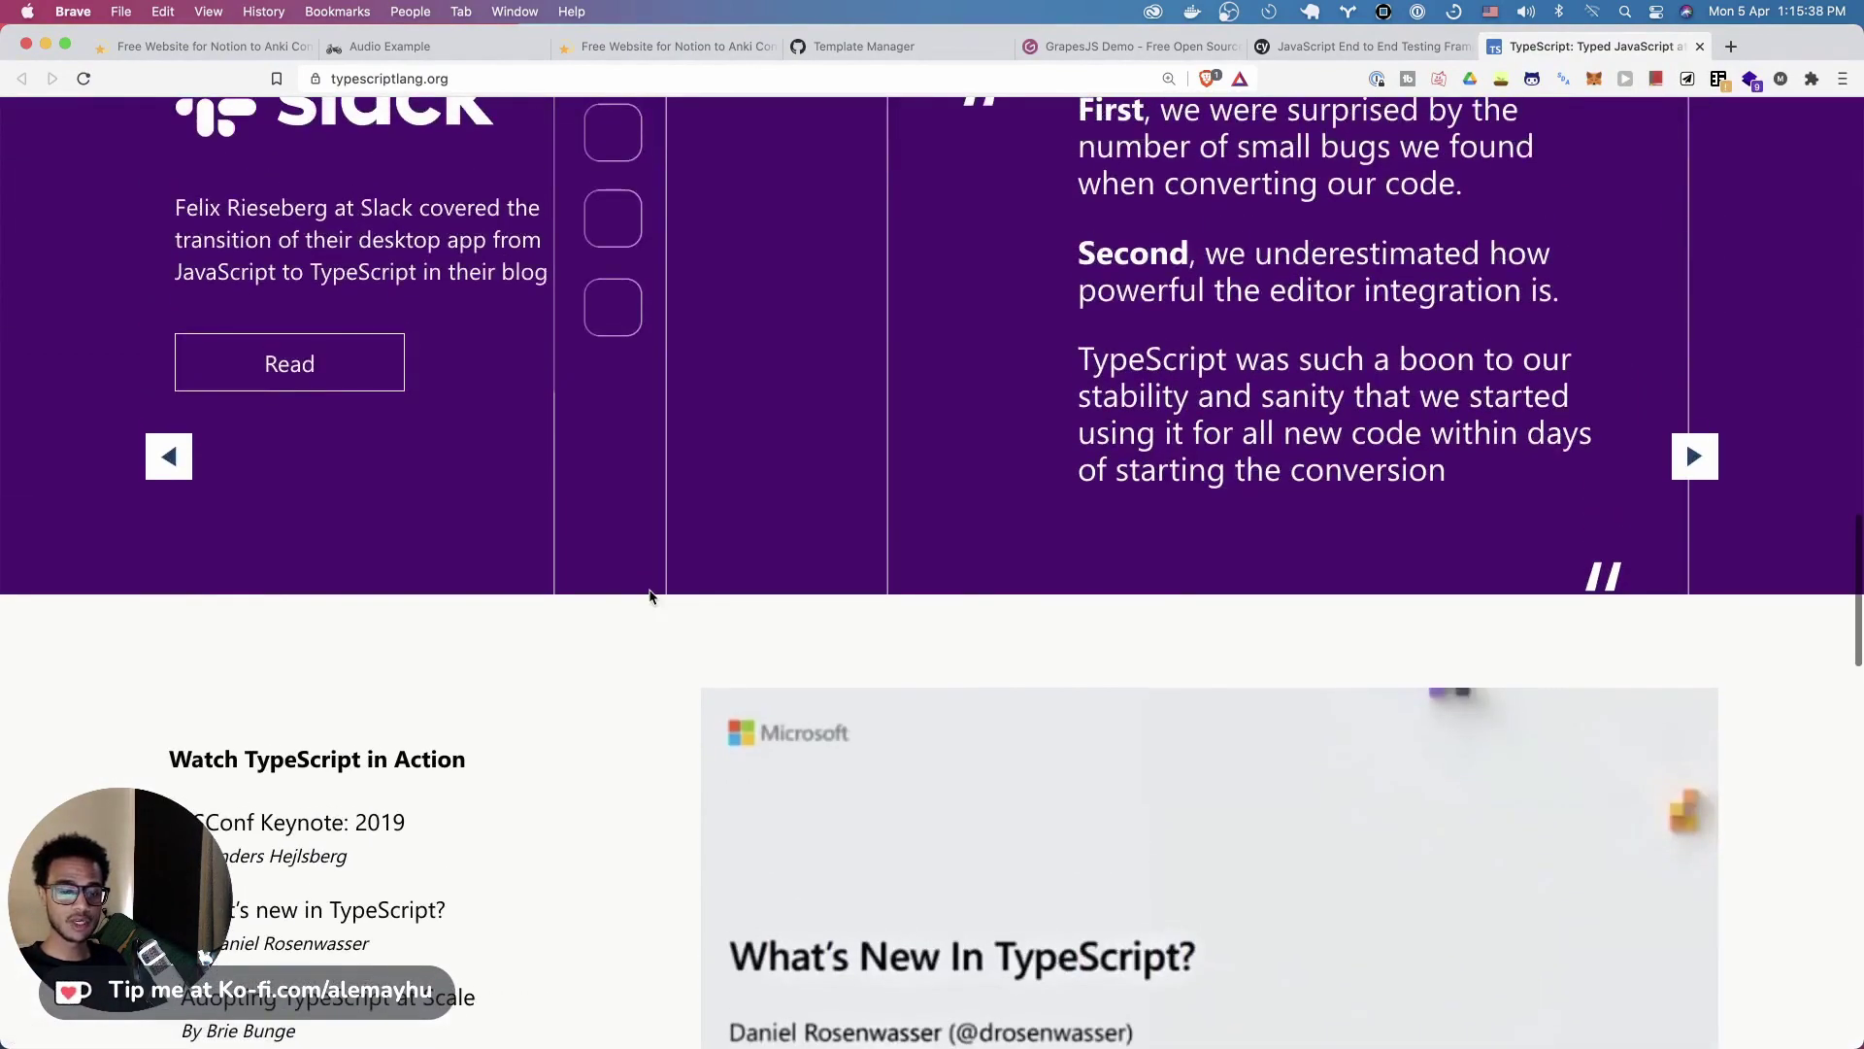
pyautogui.scroll(1, 651, 596)
pyautogui.scroll(8, 651, 596)
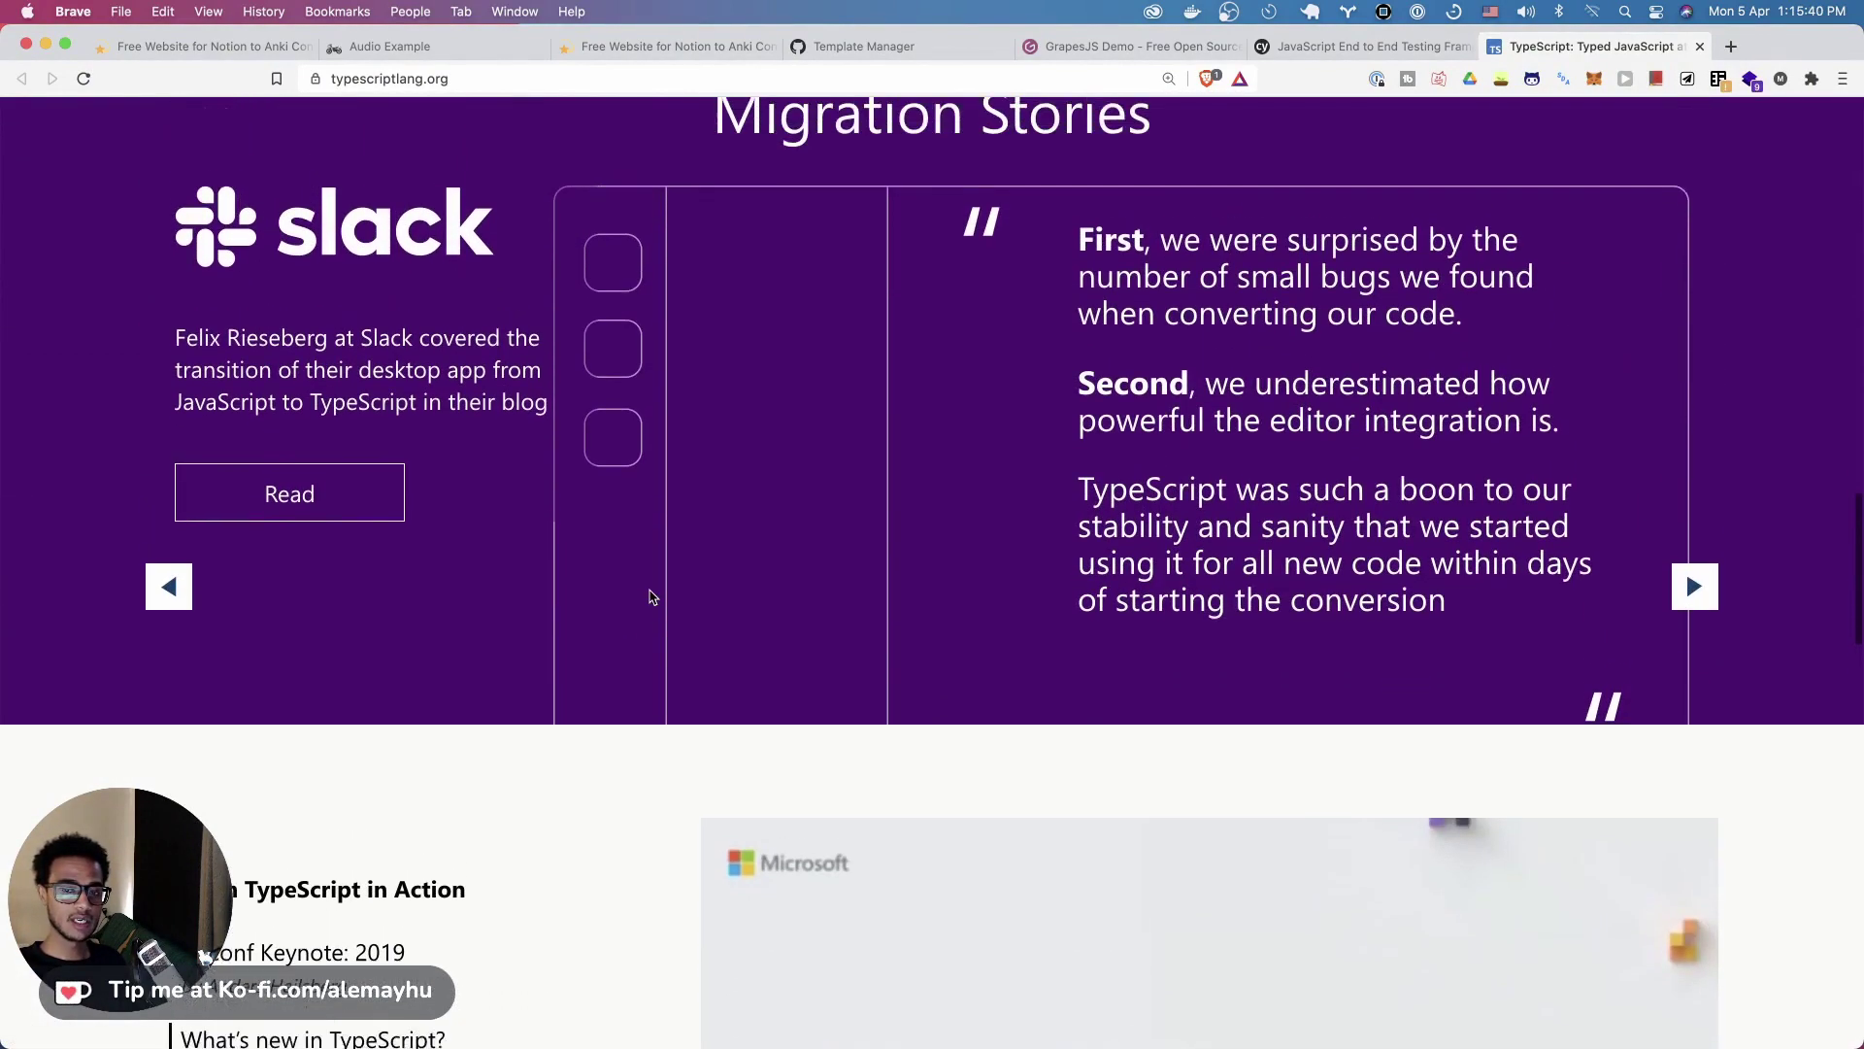
pyautogui.scroll(6, 651, 596)
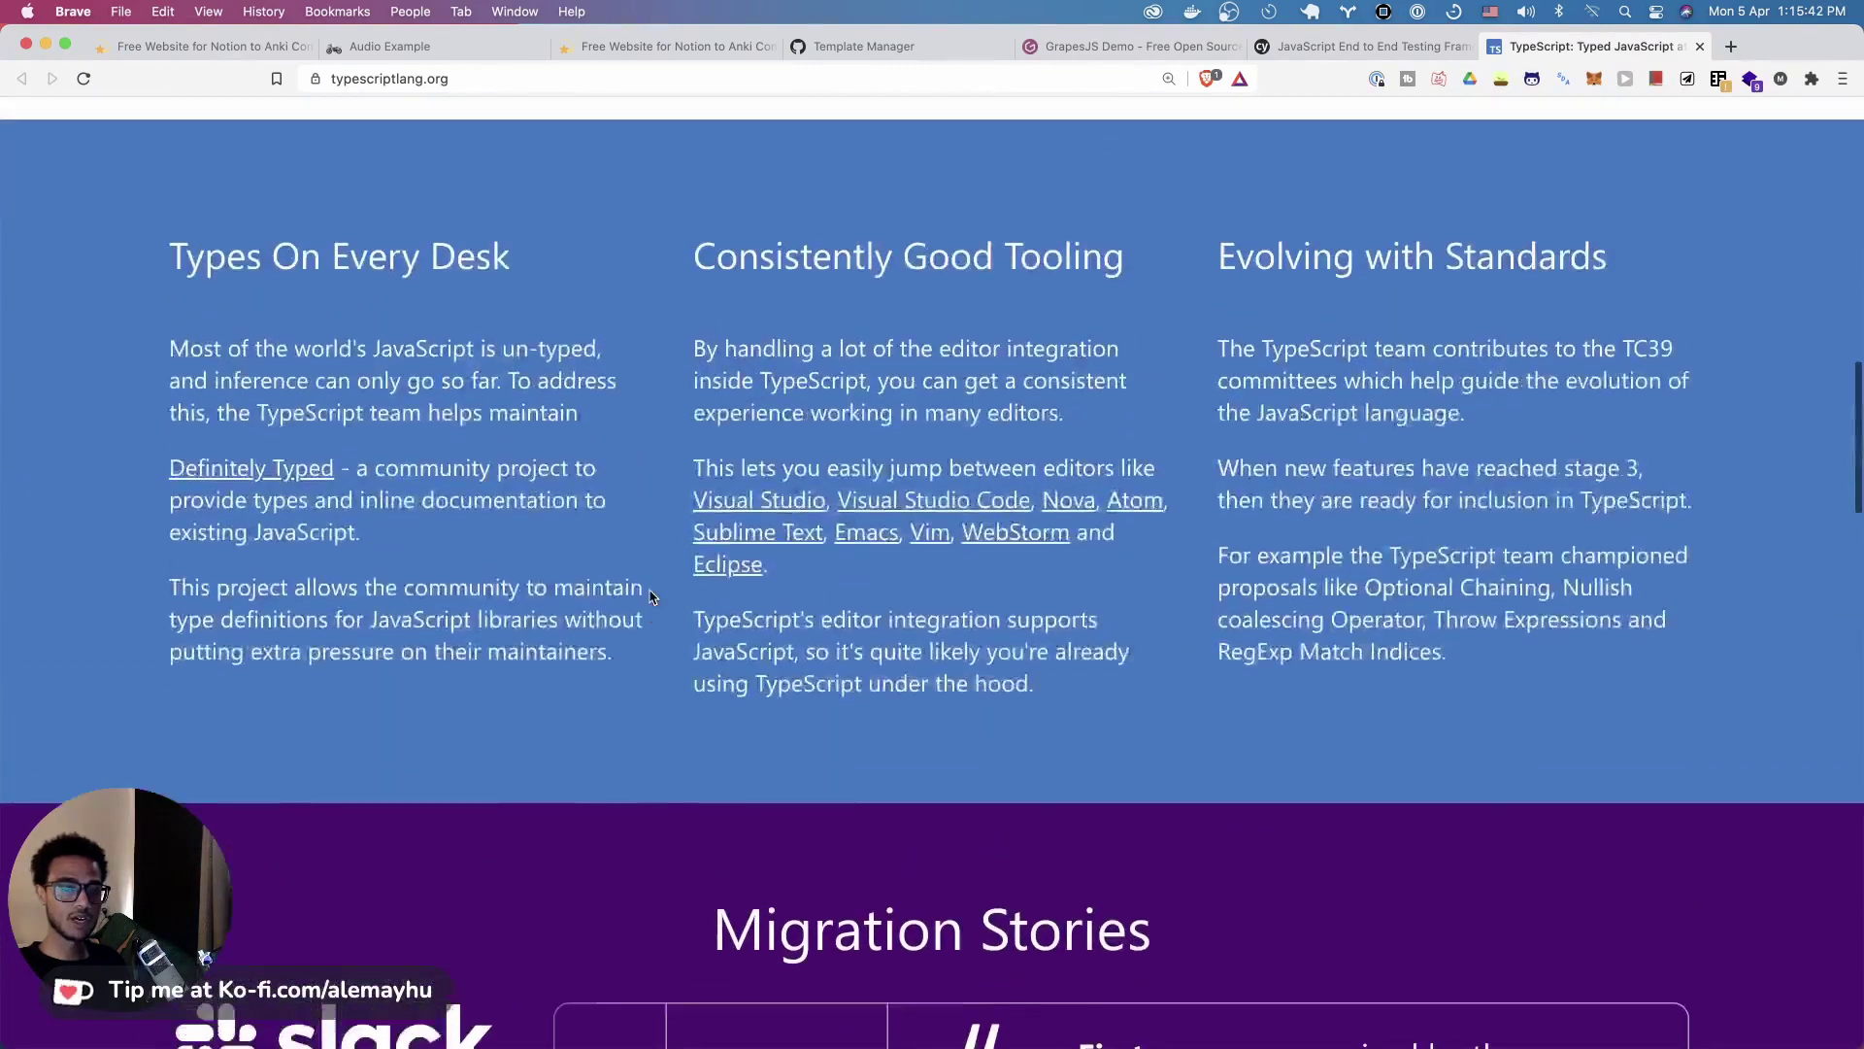
pyautogui.scroll(7, 651, 597)
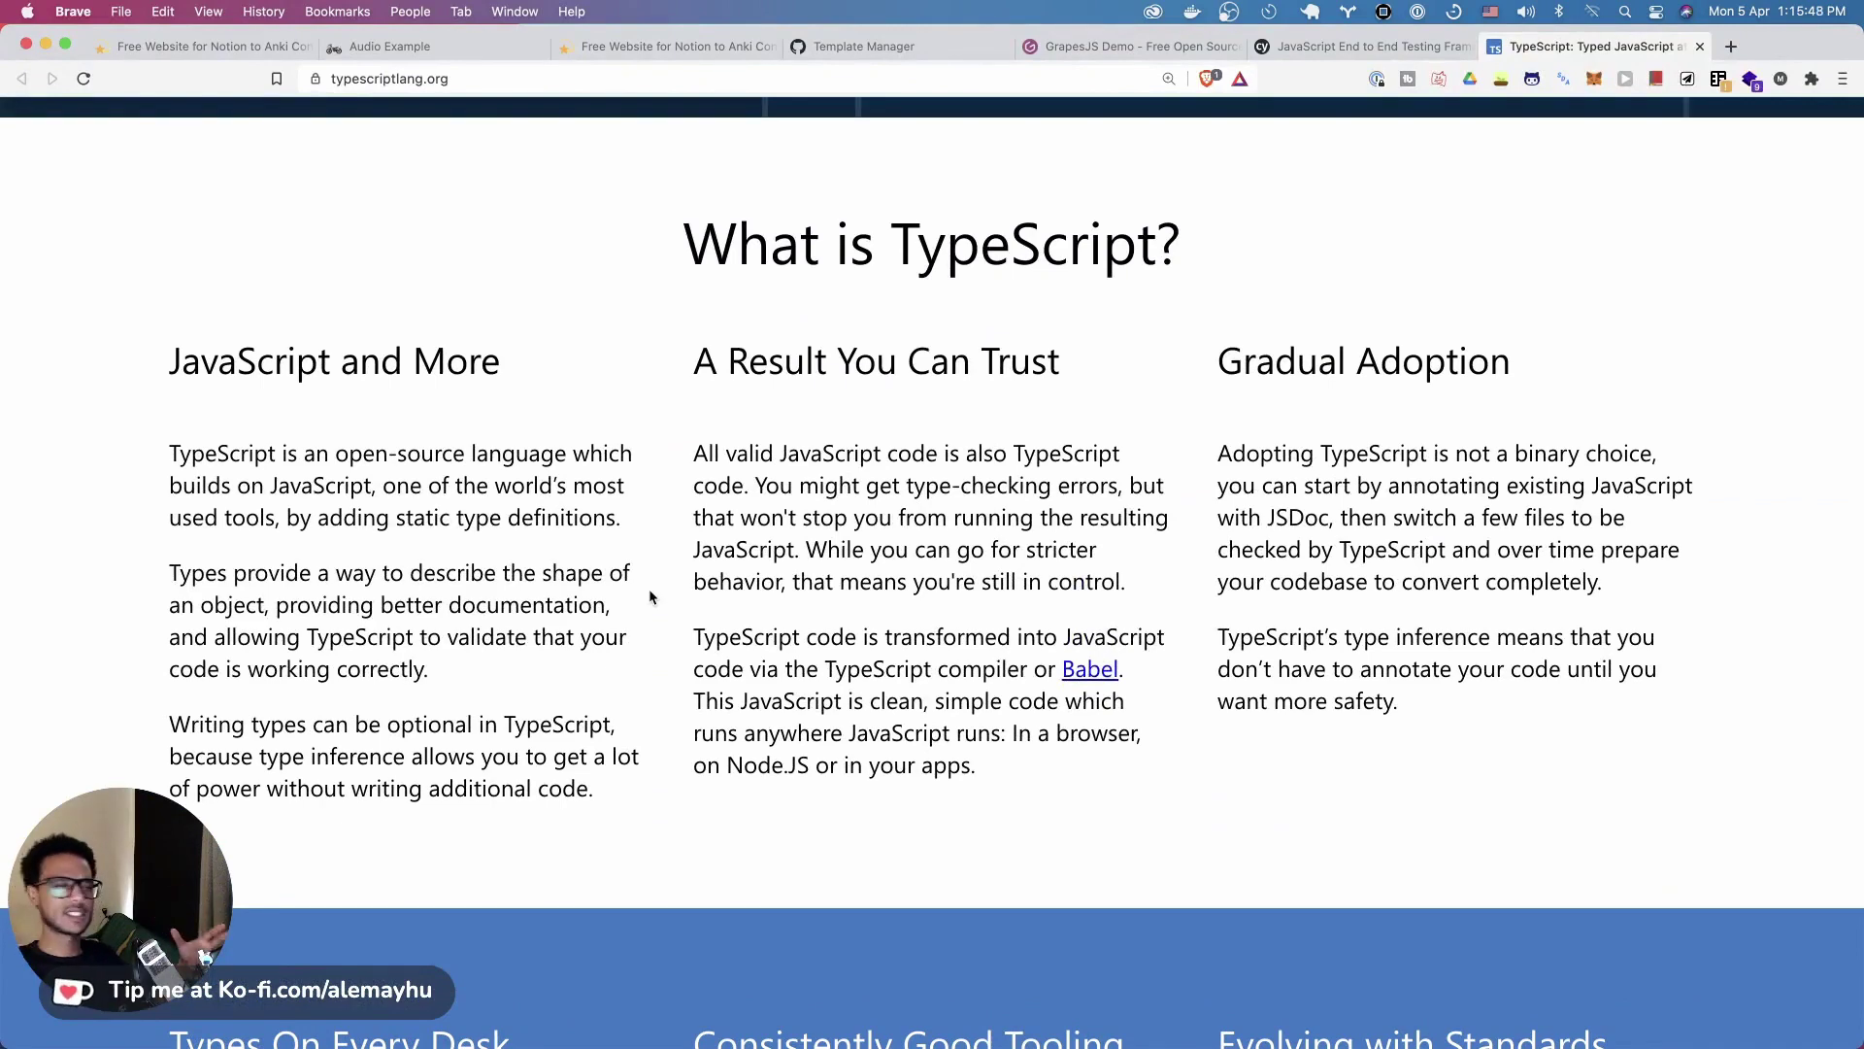
pyautogui.scroll(7, 651, 596)
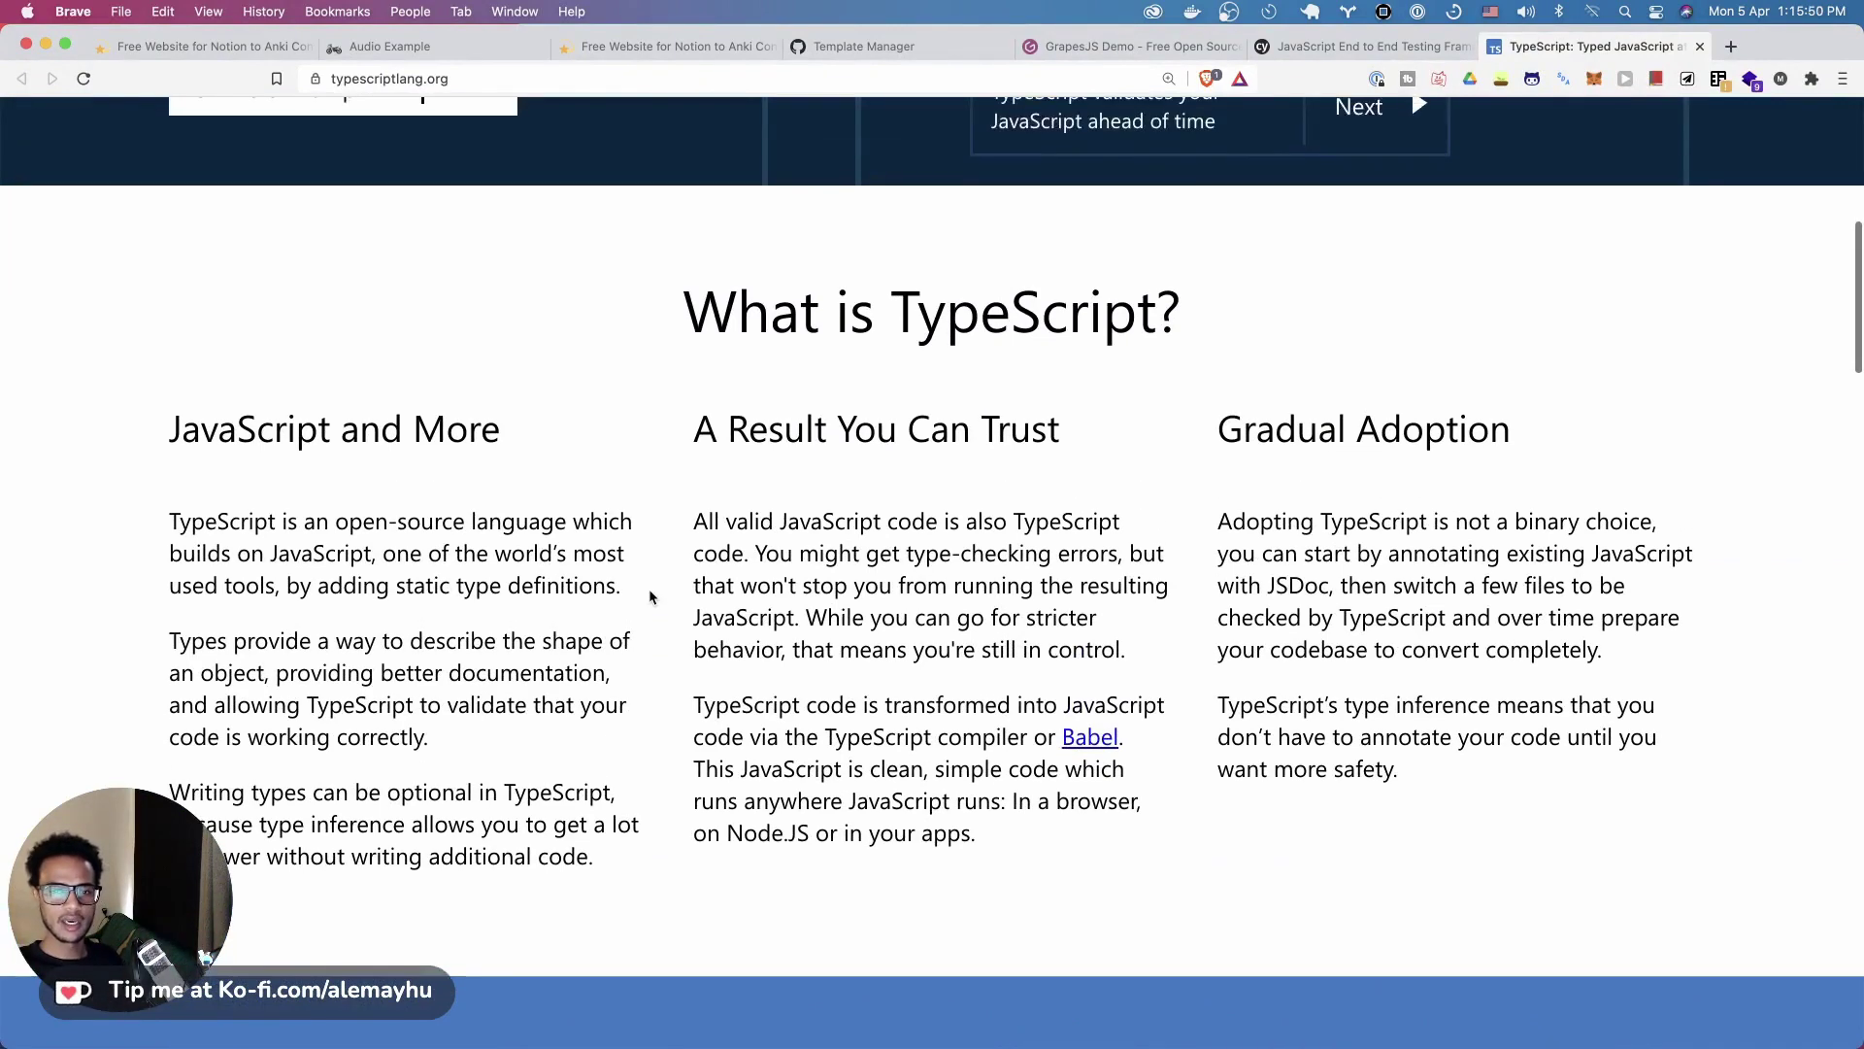
pyautogui.scroll(3, 649, 596)
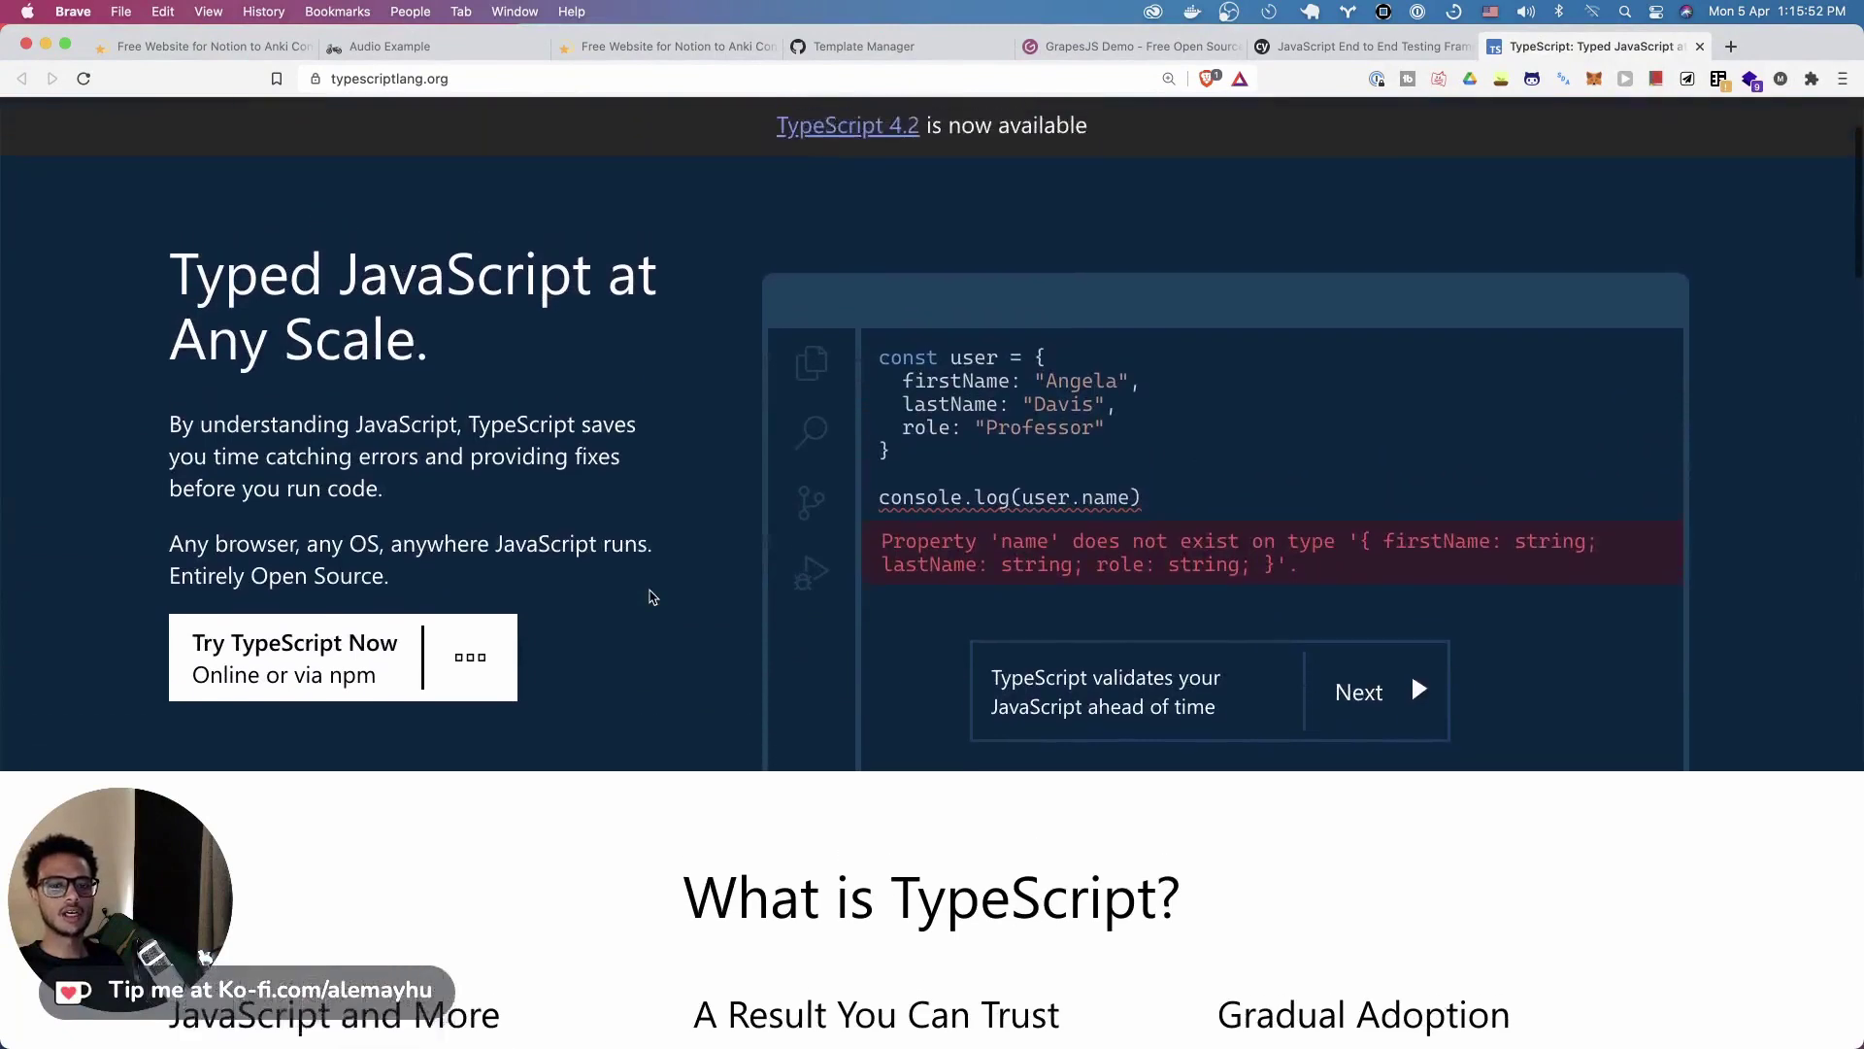
pyautogui.scroll(1, 651, 596)
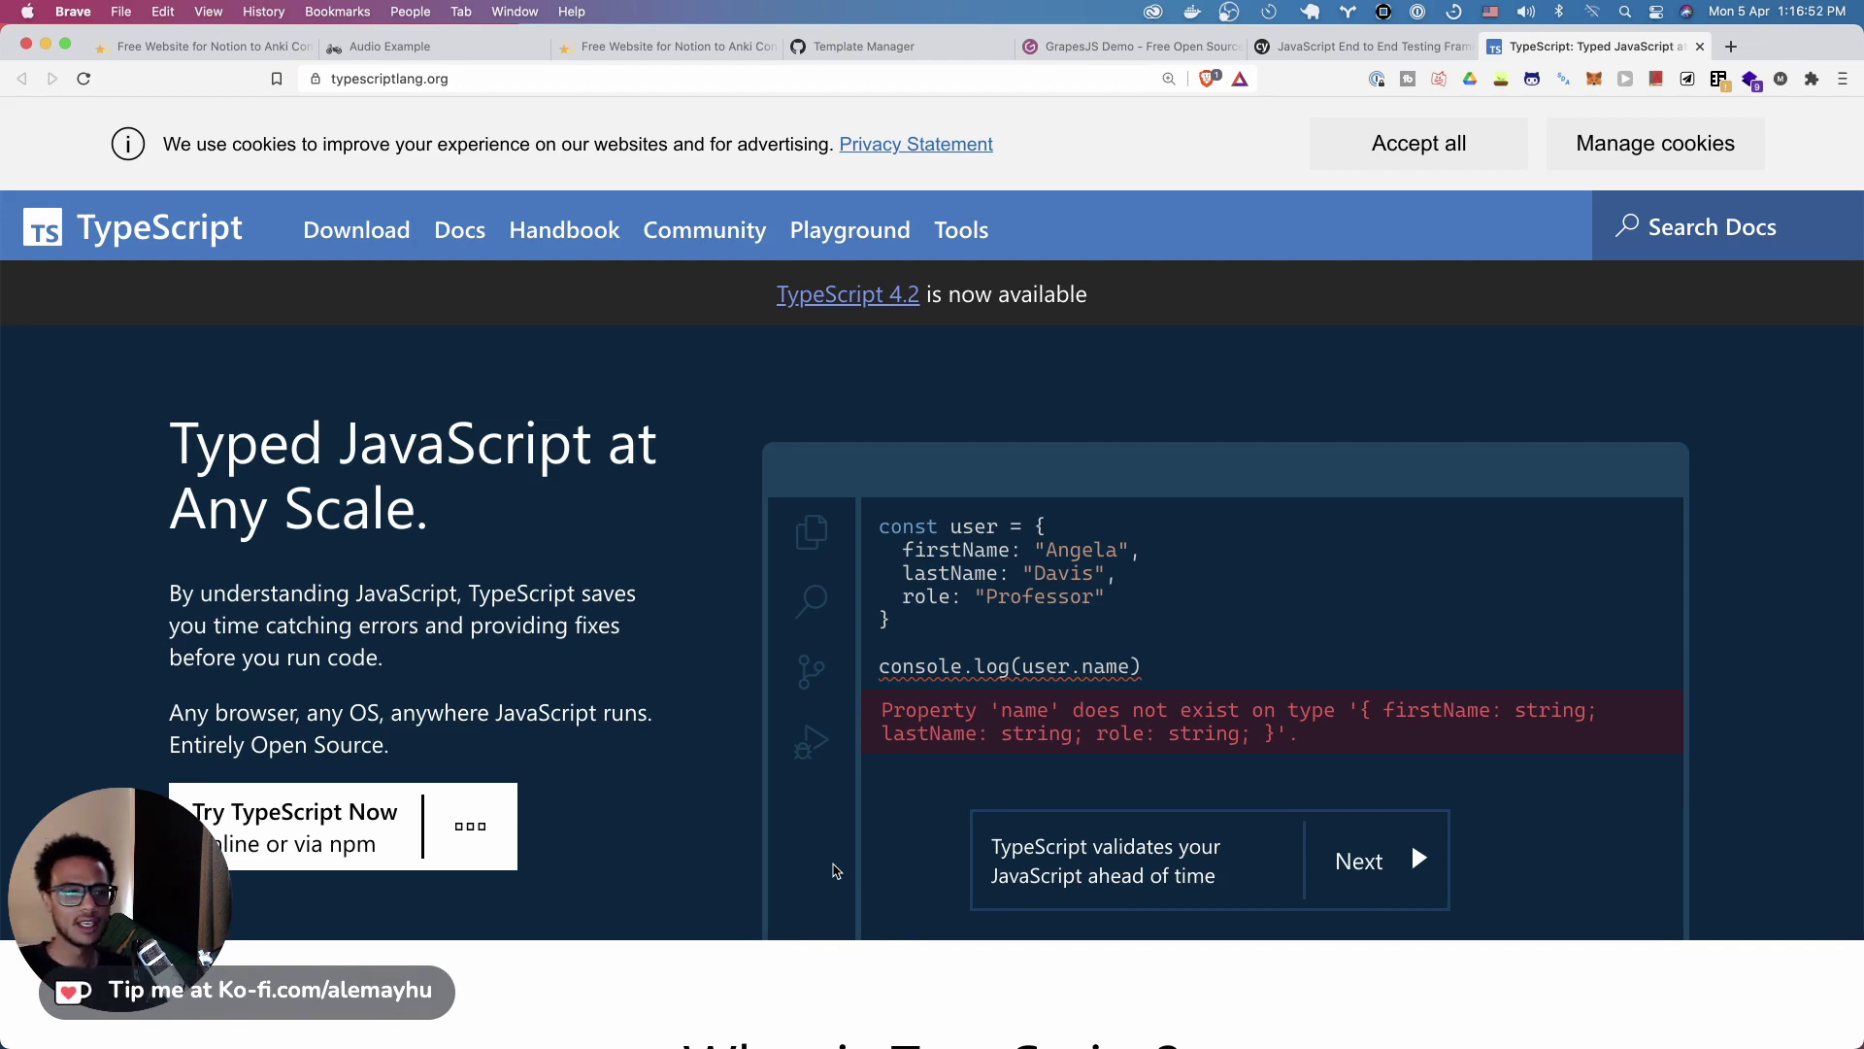
# Search the web for "reactjs" in a new tab and open the official reactjs.org home page
pyautogui.press('super+t')
pyautogui.write('react')
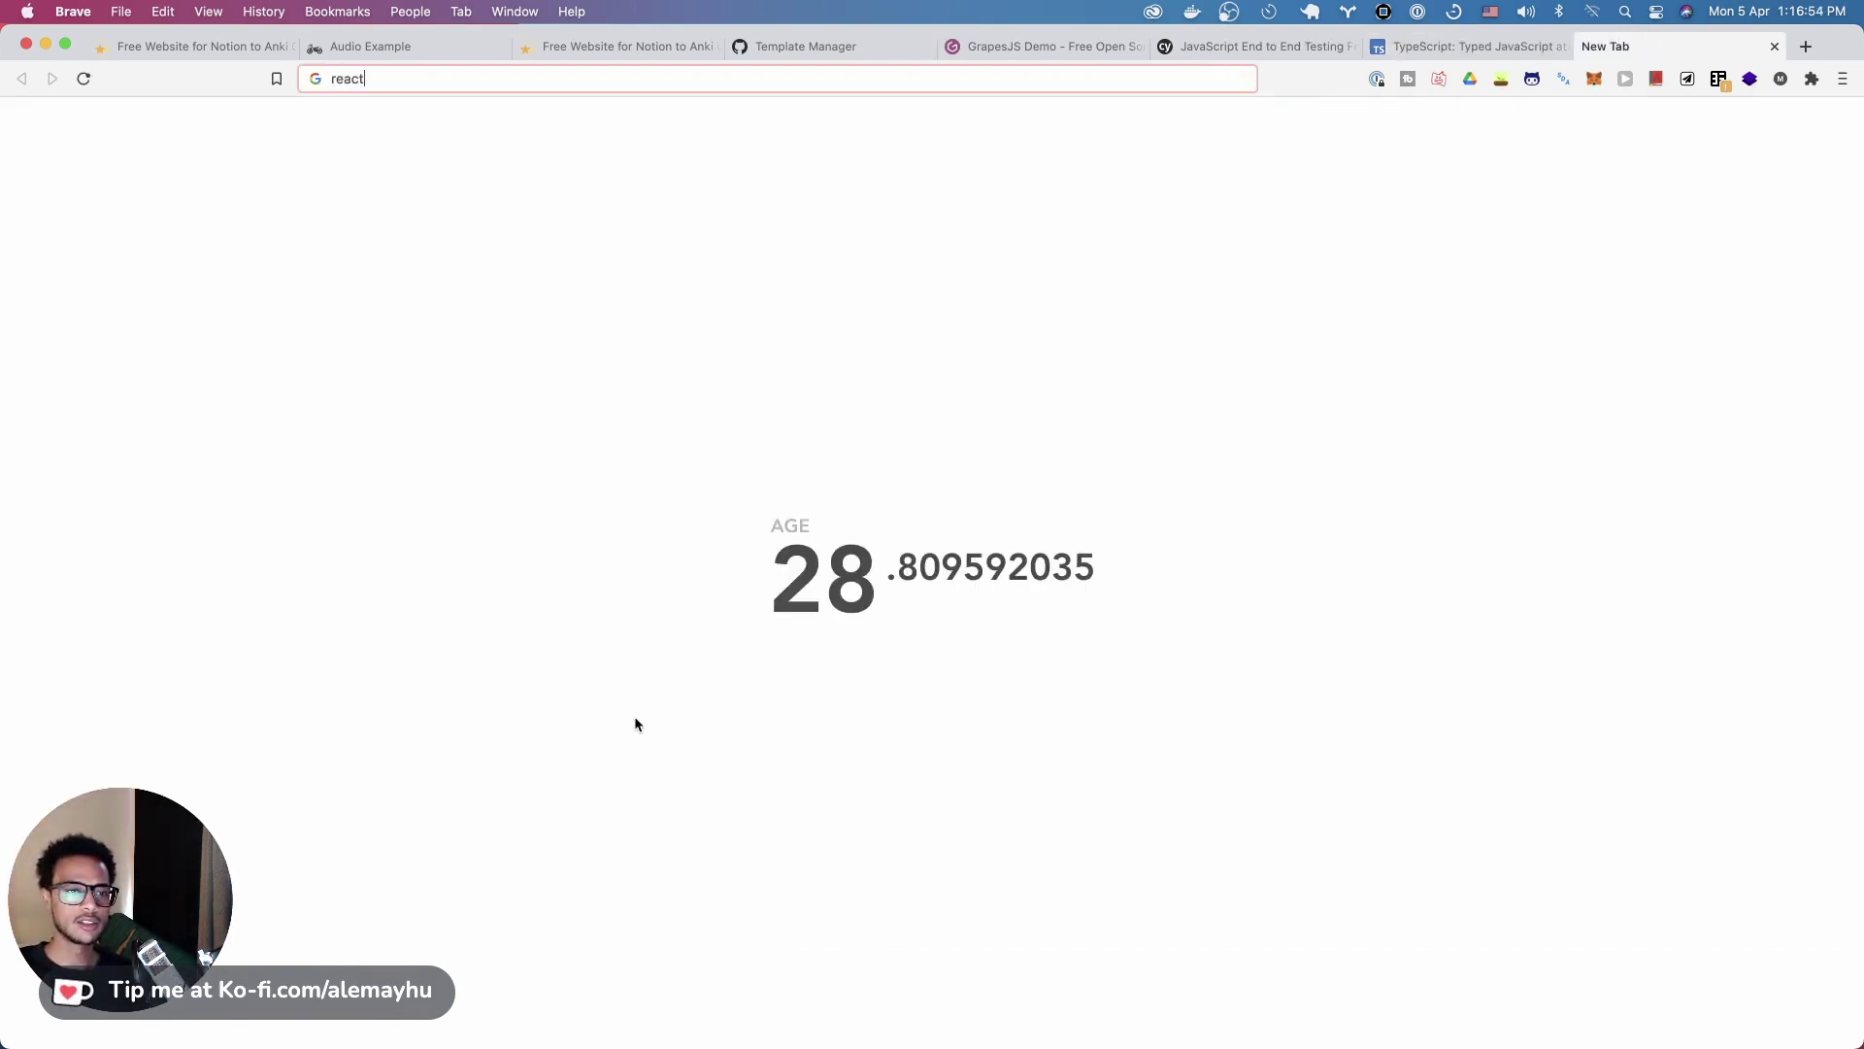
pyautogui.write('js')
pyautogui.press('Return')
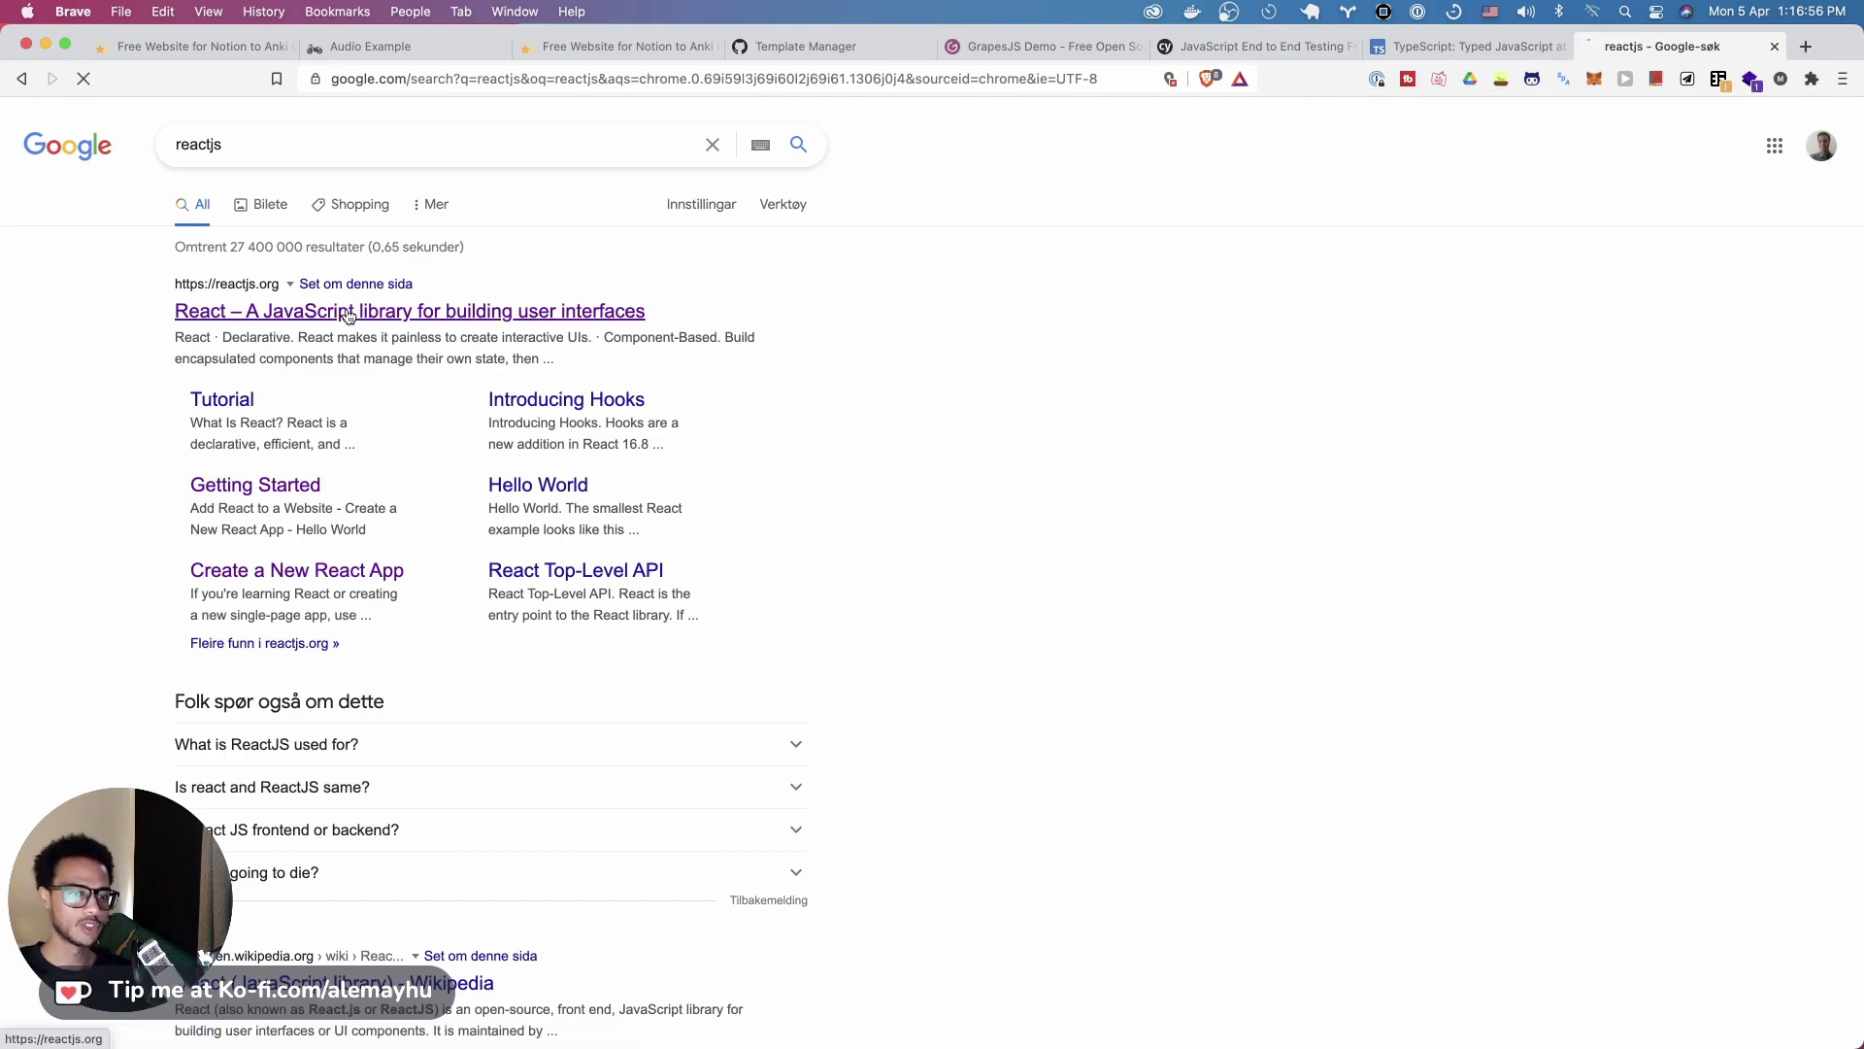
pyautogui.click(347, 312)
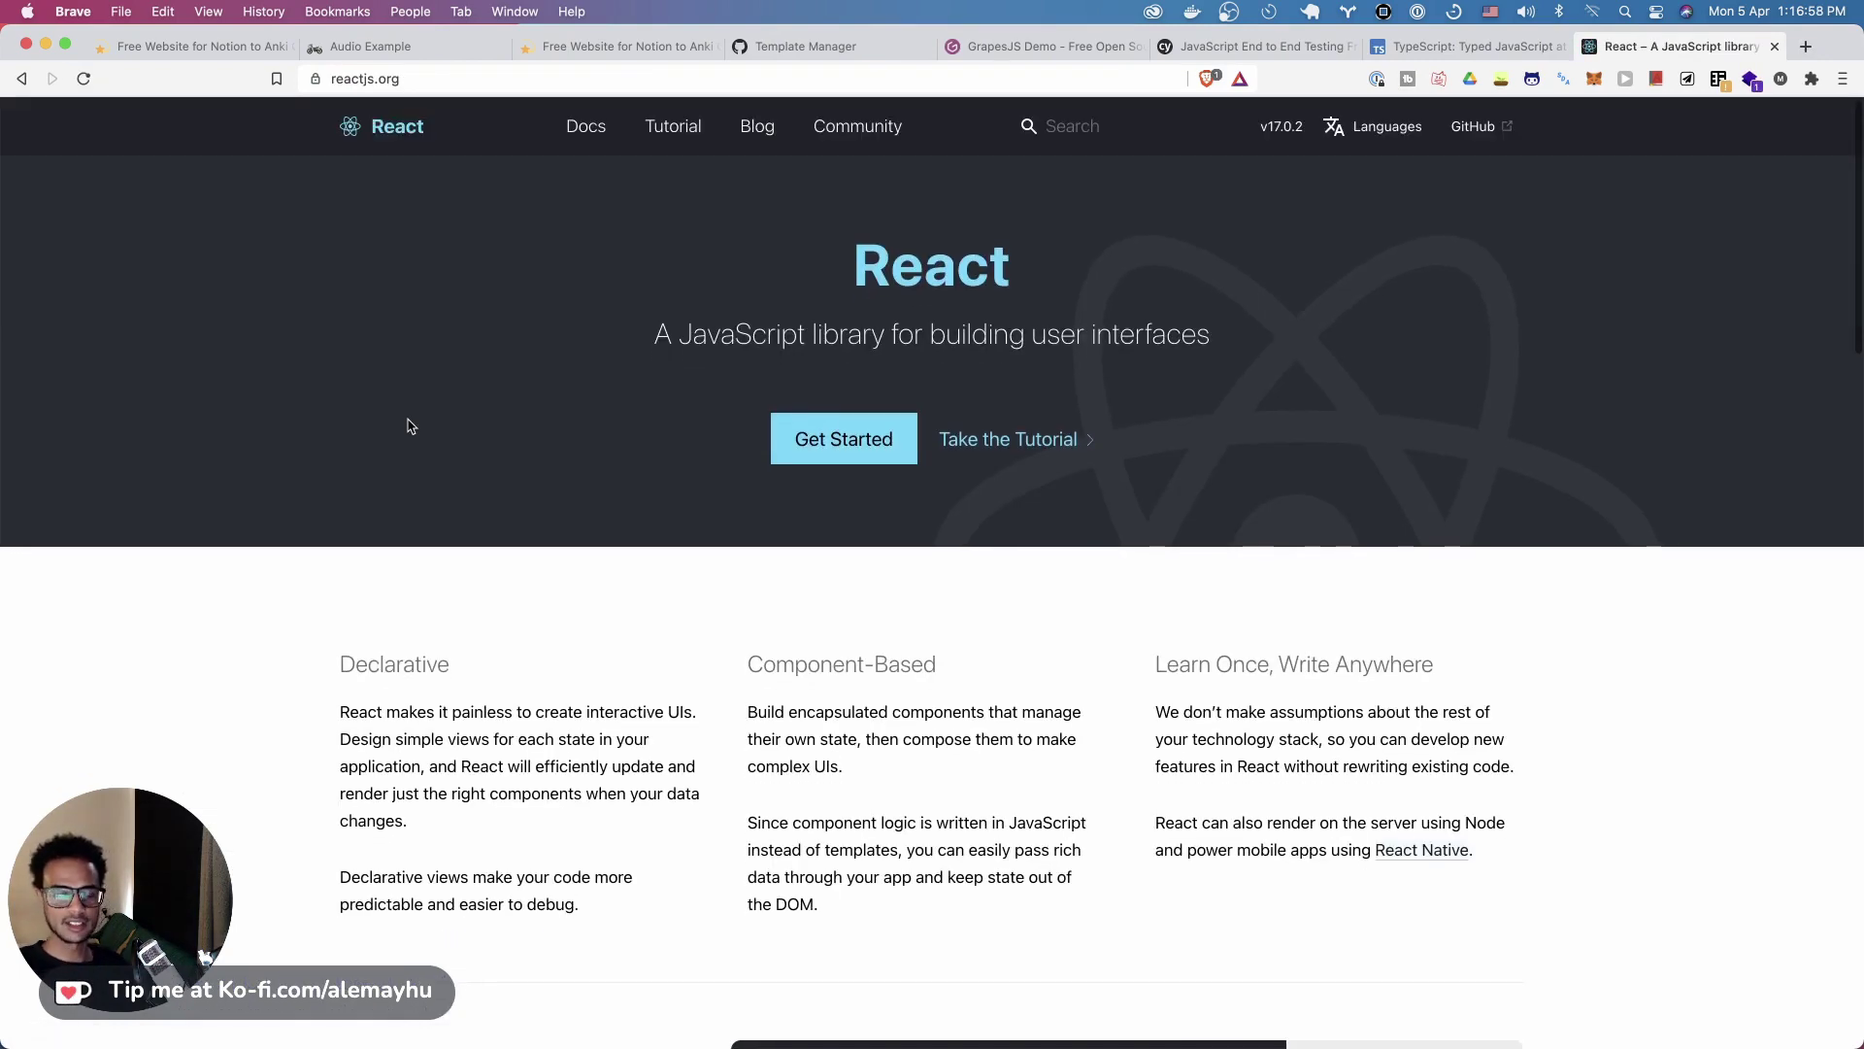
# Look through the React home page's live component examples, down to external plugins, and return to the introduction
pyautogui.scroll(-6, 407, 425)
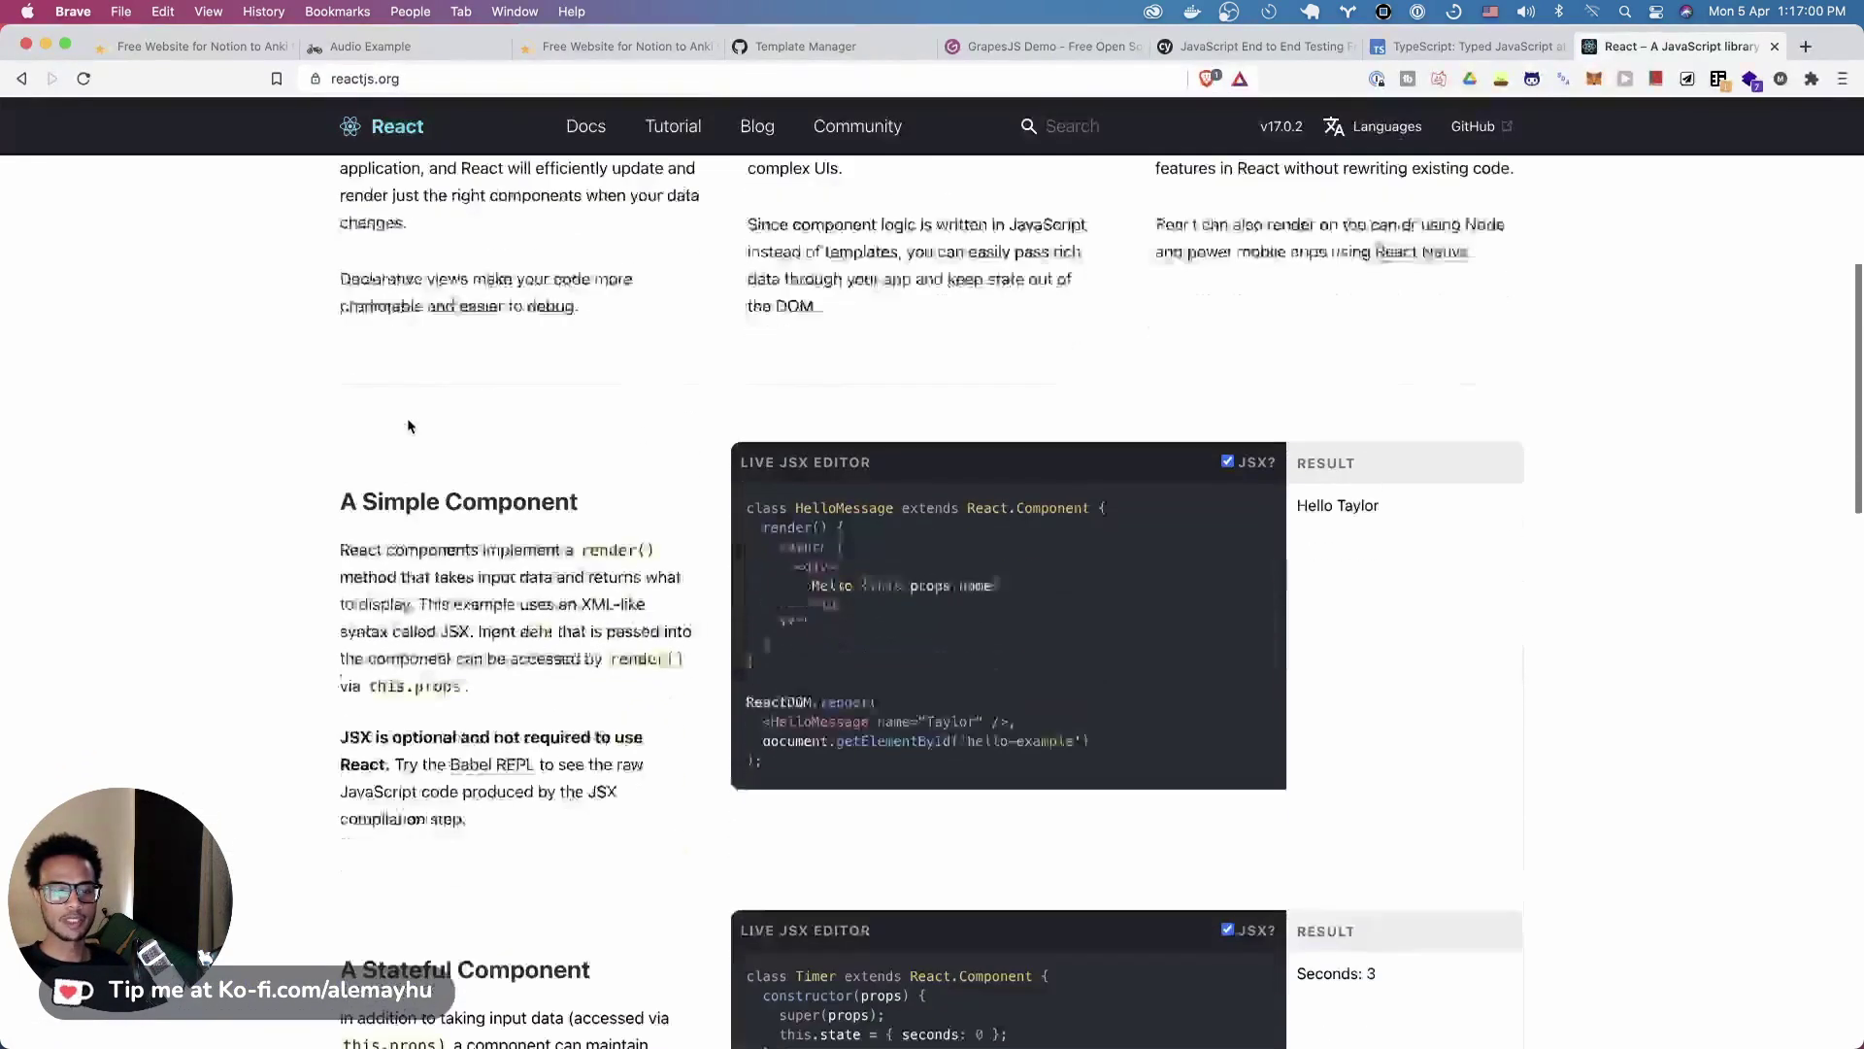
pyautogui.scroll(-3, 408, 426)
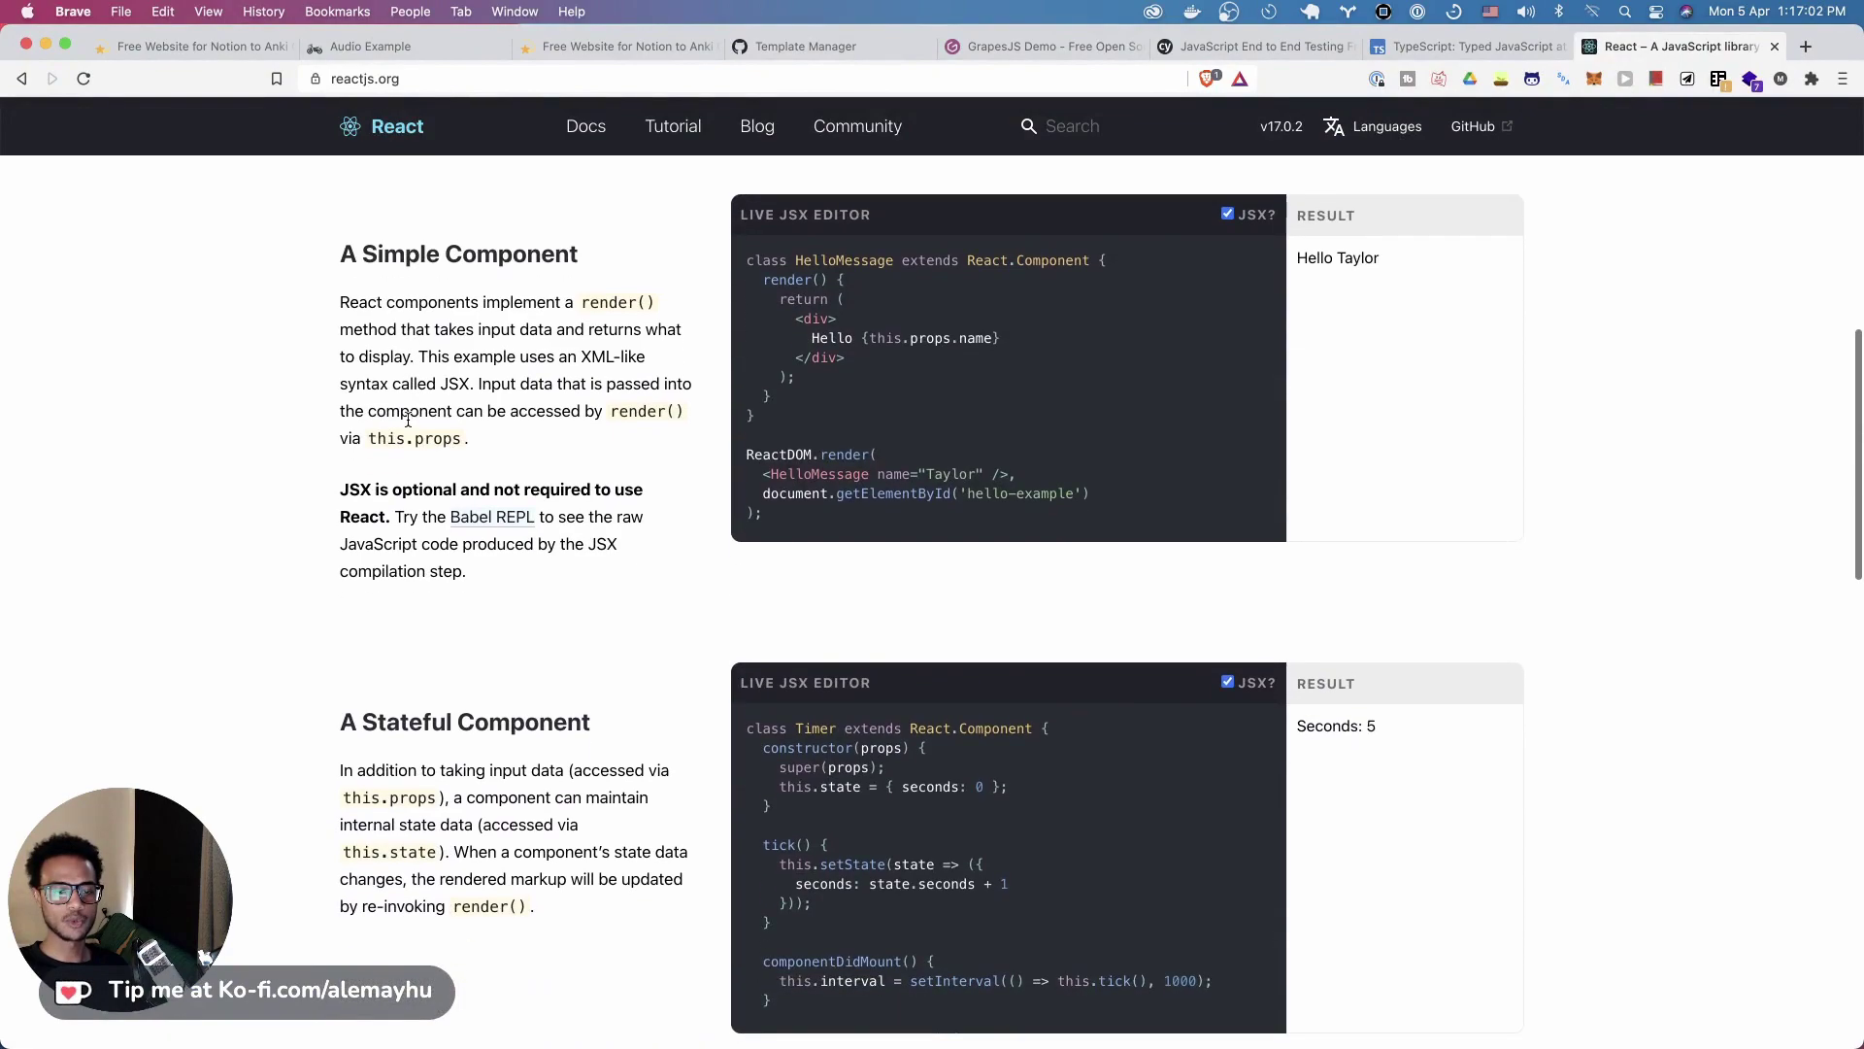
pyautogui.scroll(-12, 408, 419)
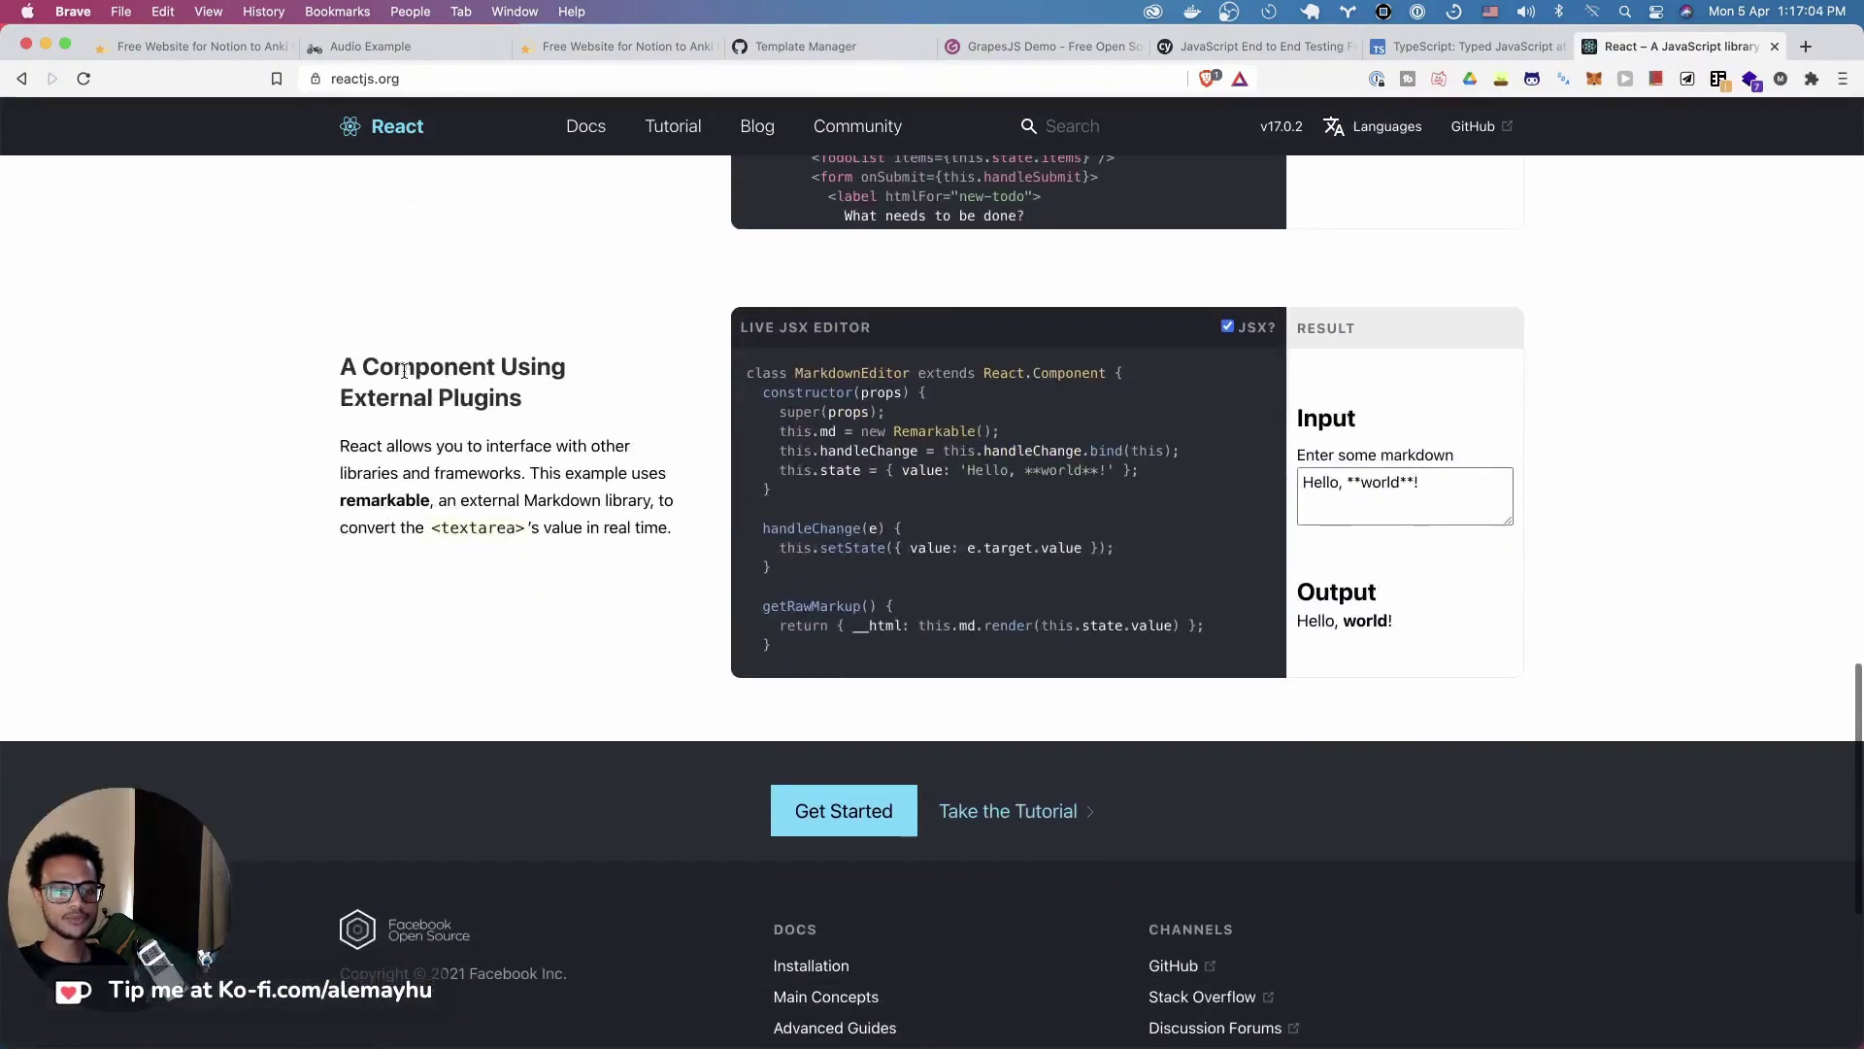
pyautogui.scroll(20, 403, 372)
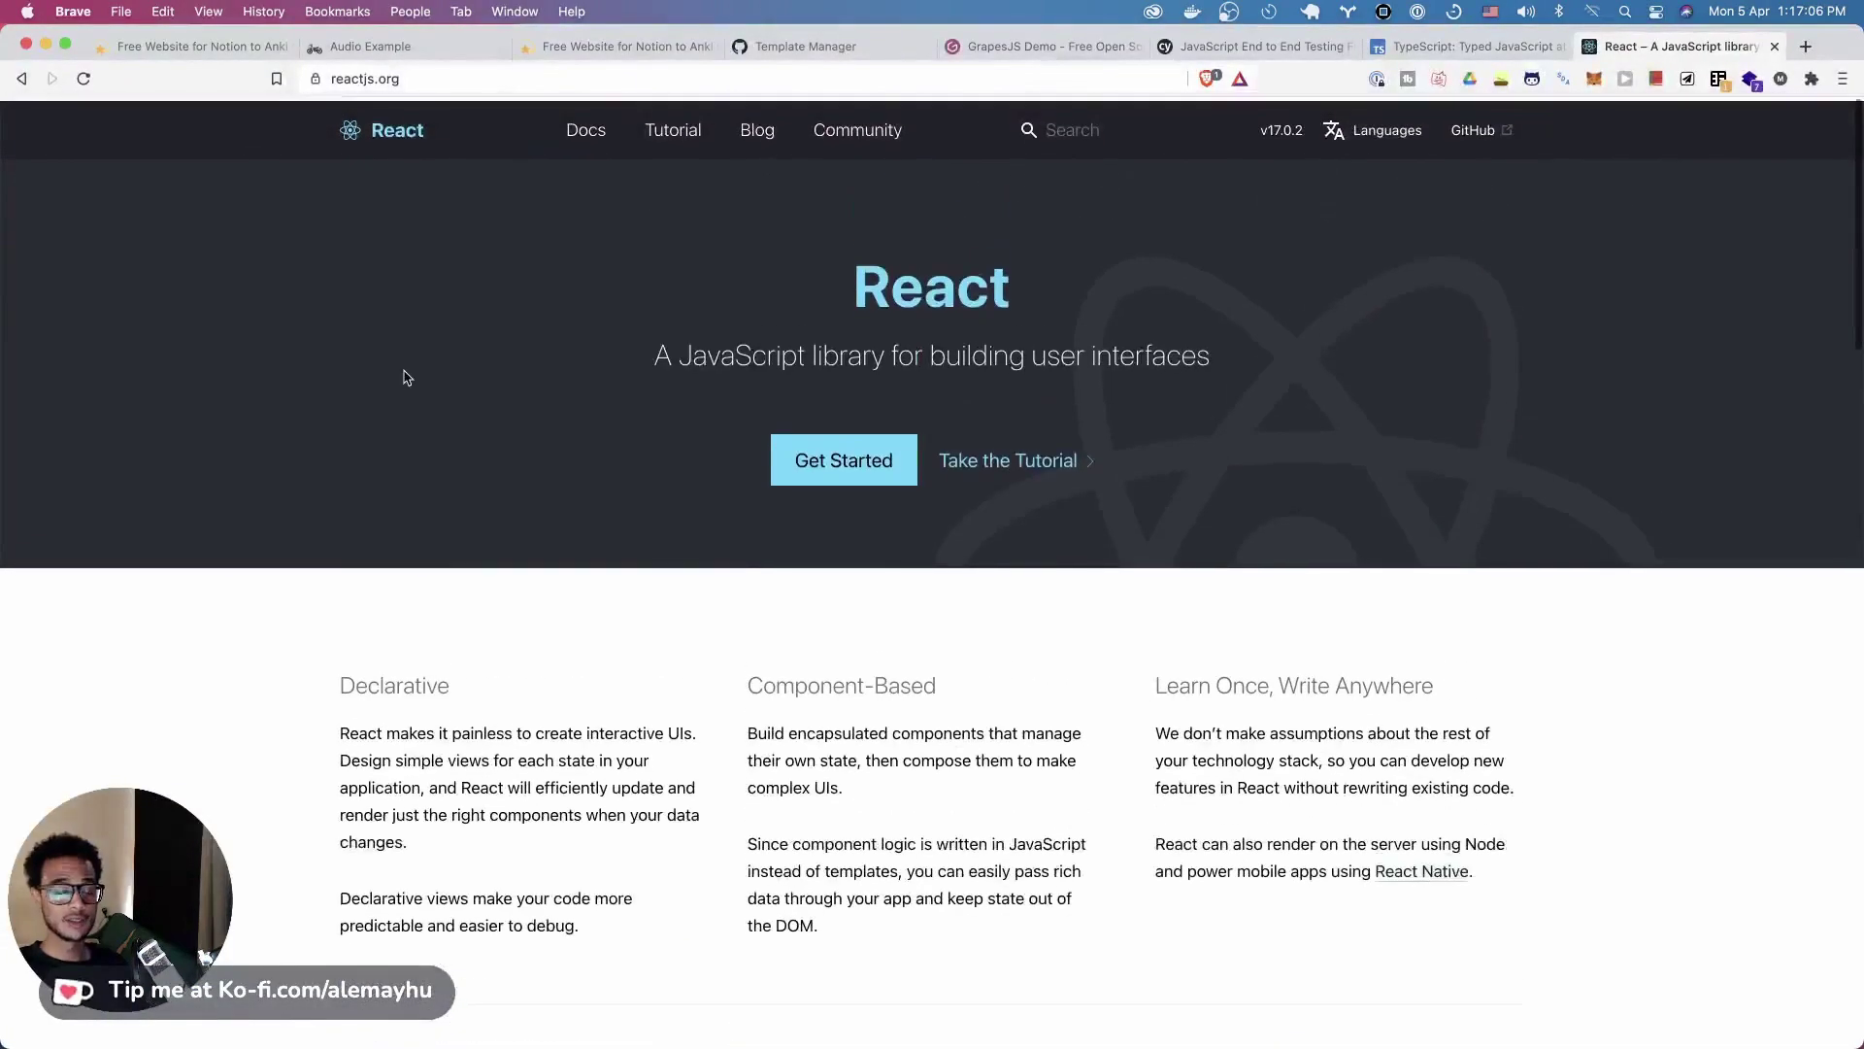